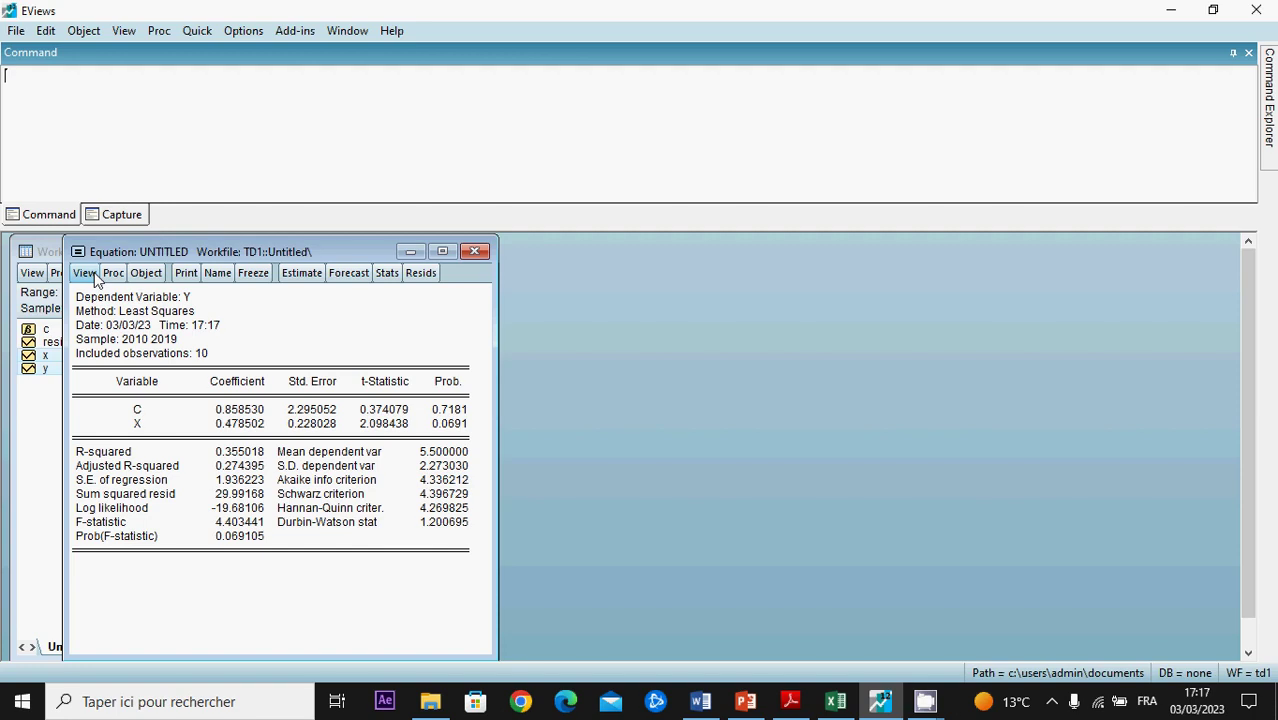
Step: Copy the substituted-coefficients equation from the regression's Representations view in EViews into cell A13 of the Excel sheet
key("alt+Tab")
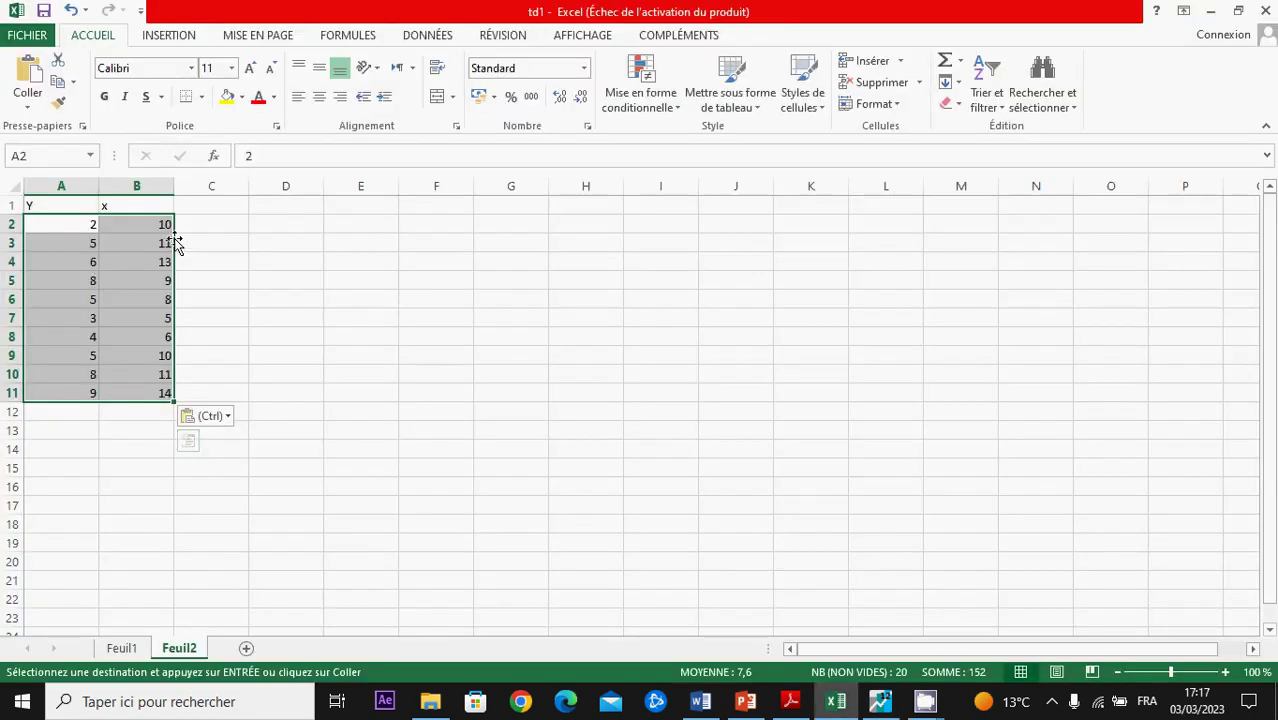
key("alt+Tab")
left_click(85, 272)
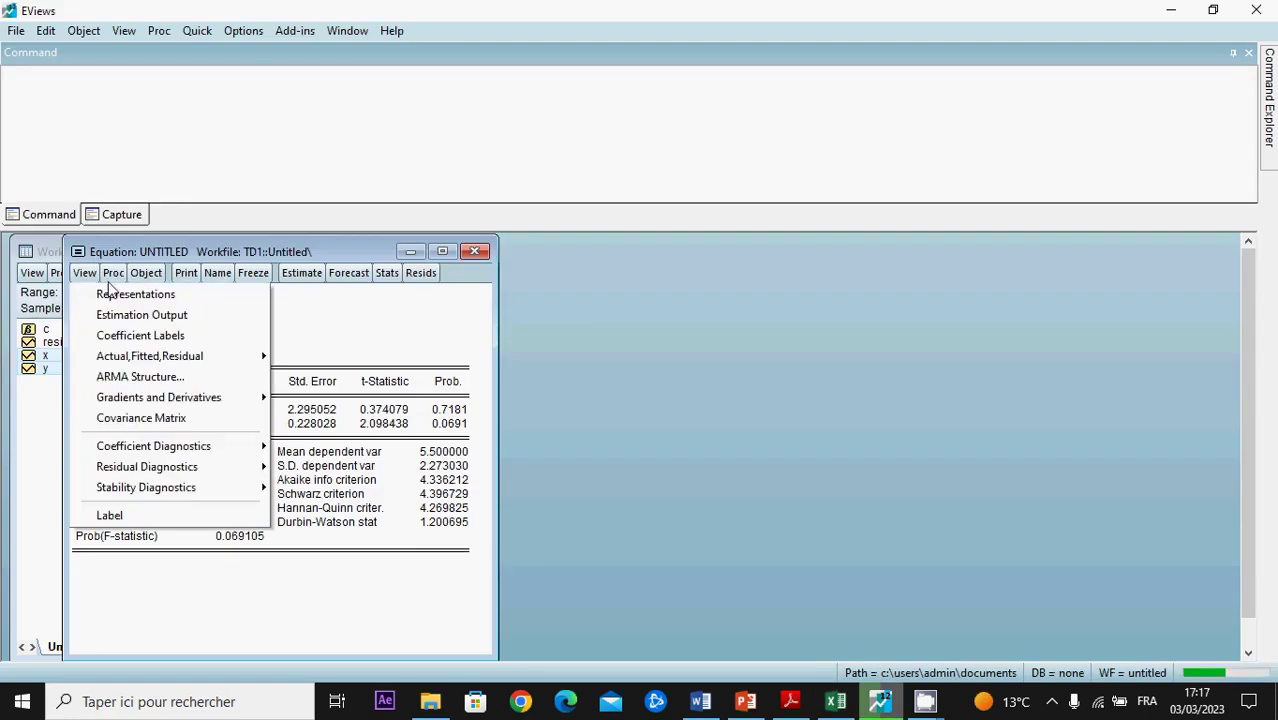
left_click(110, 293)
left_click_drag(317, 439, 71, 433)
key("ctrl+c")
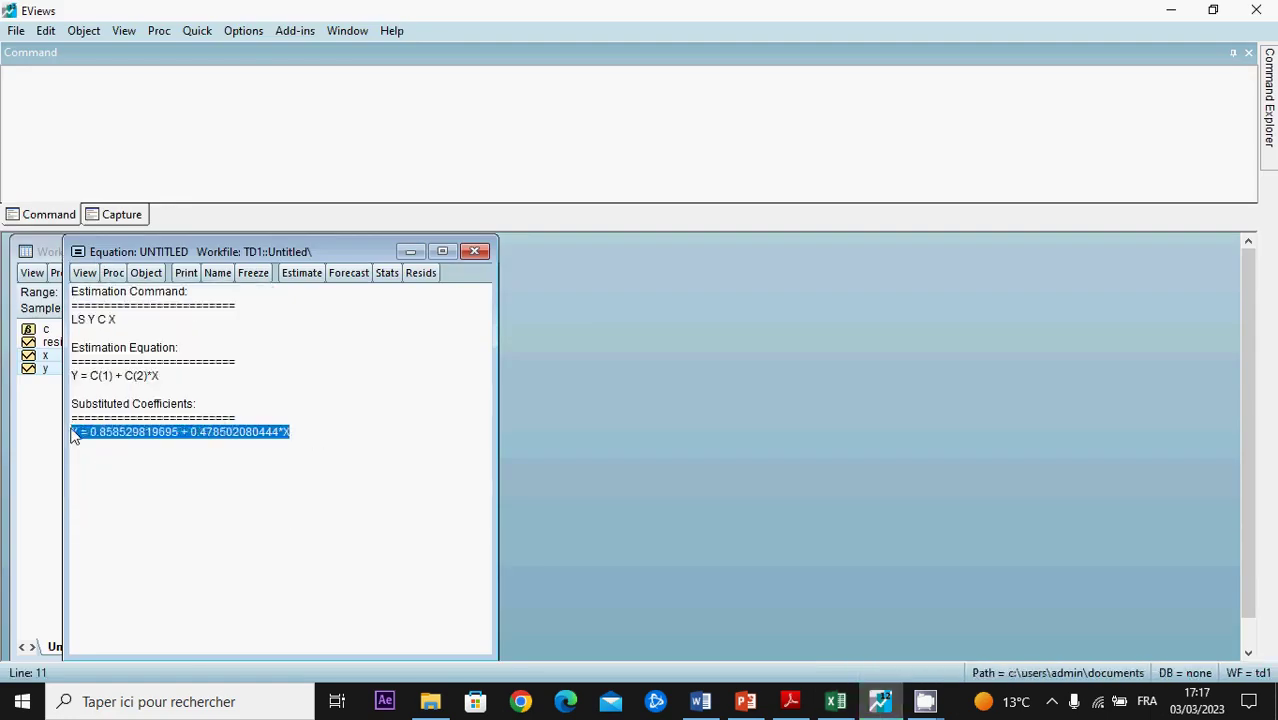
key("alt+Tab")
left_click(68, 423)
key("ctrl+v")
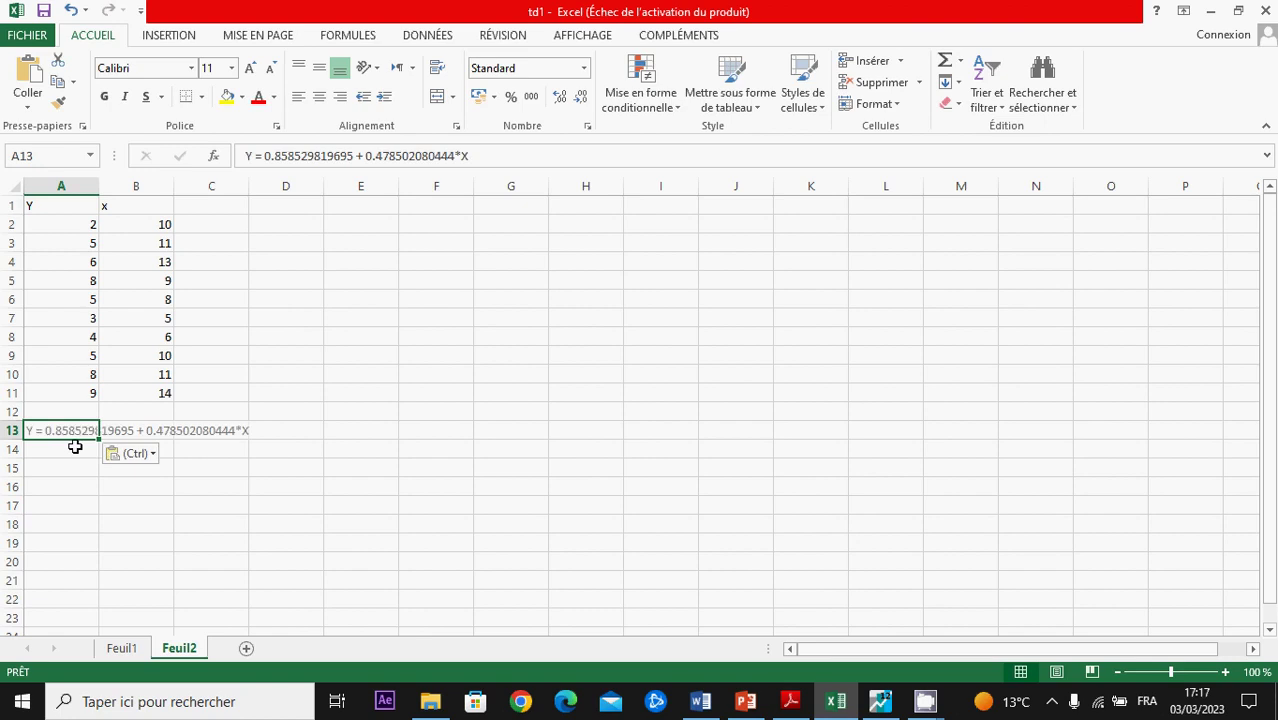
Step: Display the regression's Actual, Fitted, Residual Table in EViews and copy the 2010–2019 residual values
key("alt+Tab")
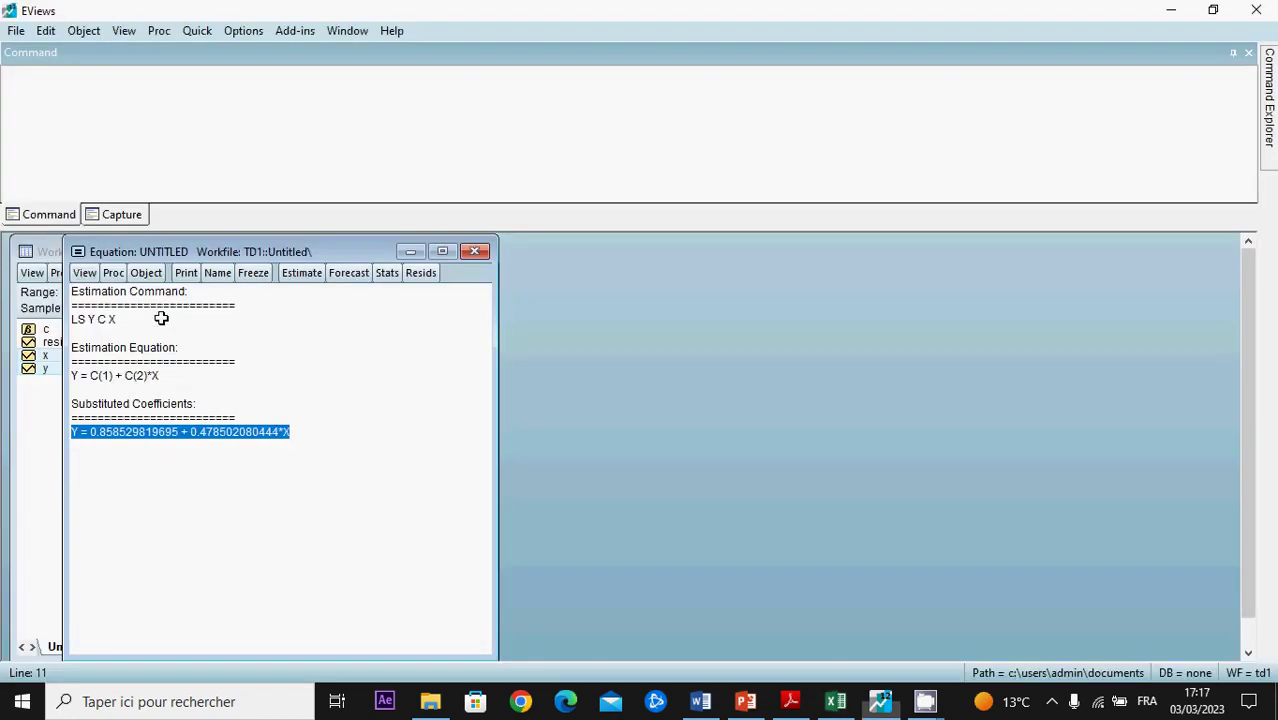
left_click(85, 272)
mouse_move(165, 357)
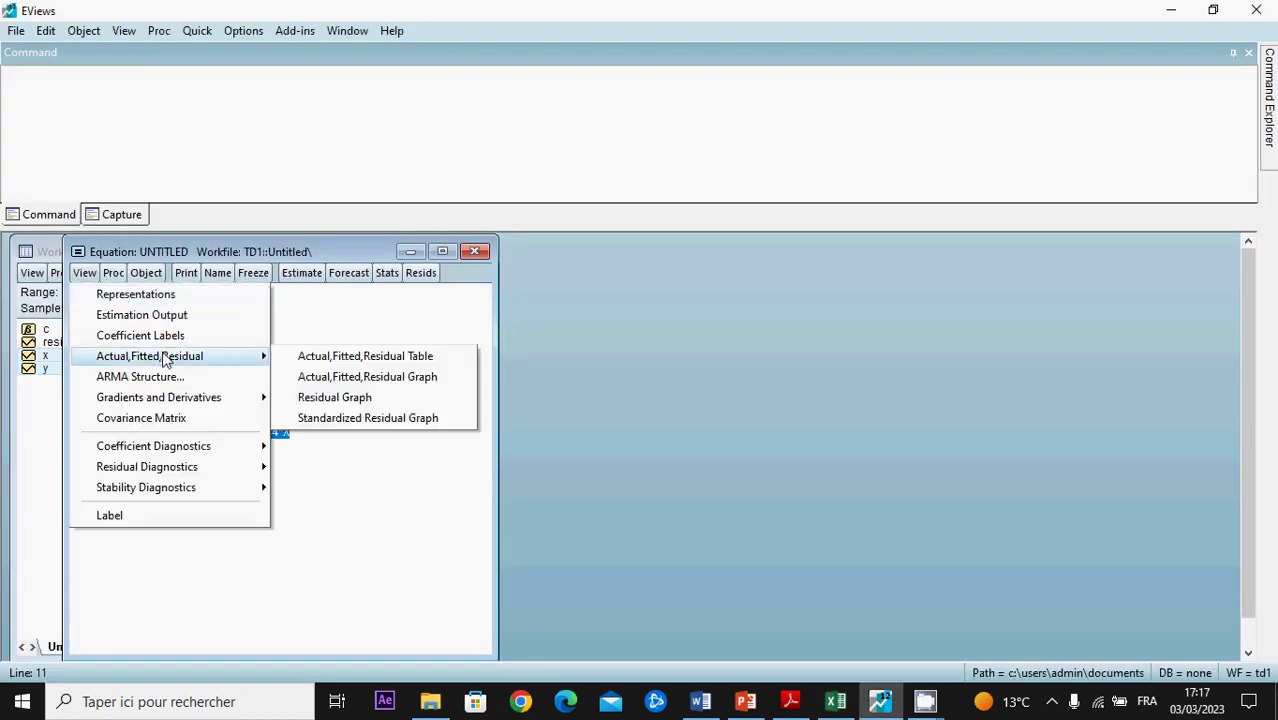
left_click(292, 356)
left_click_drag(254, 316, 261, 434)
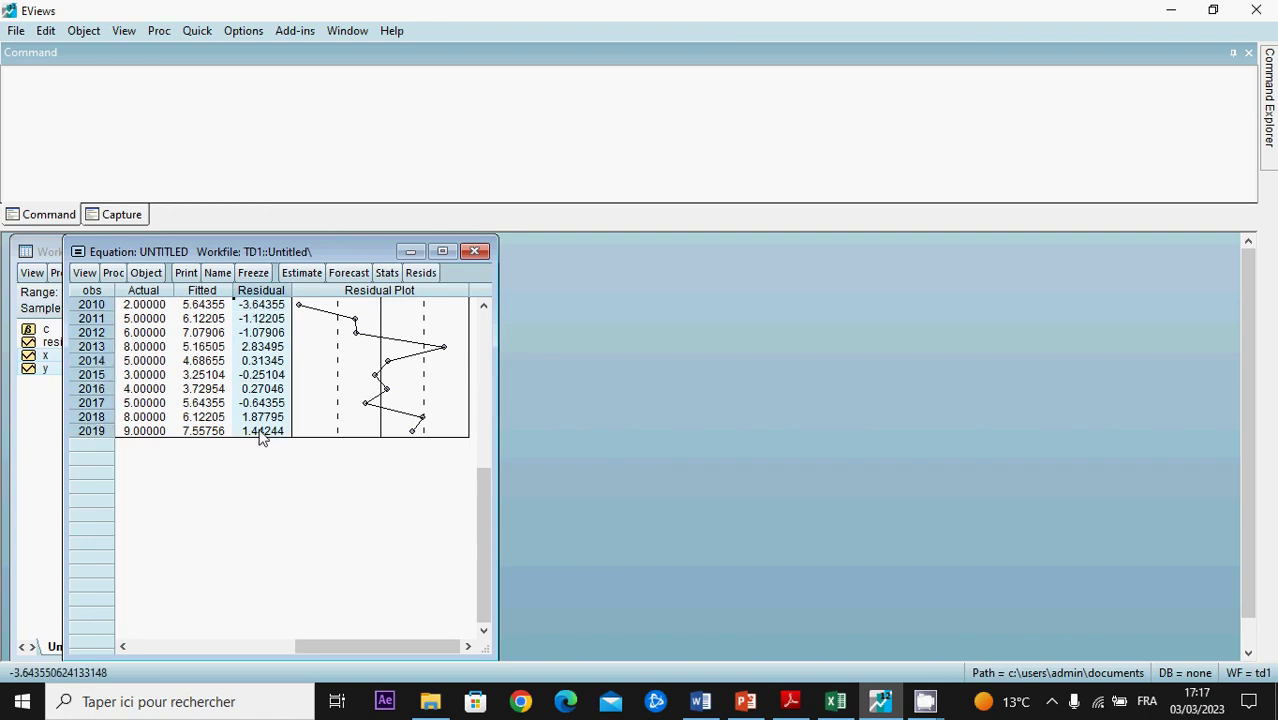
key("ctrl+c")
key("Return")
Step: Switch to Excel, enter the header et in D1 and paste the copied residuals starting in D2
key("alt+Tab")
left_click(306, 203)
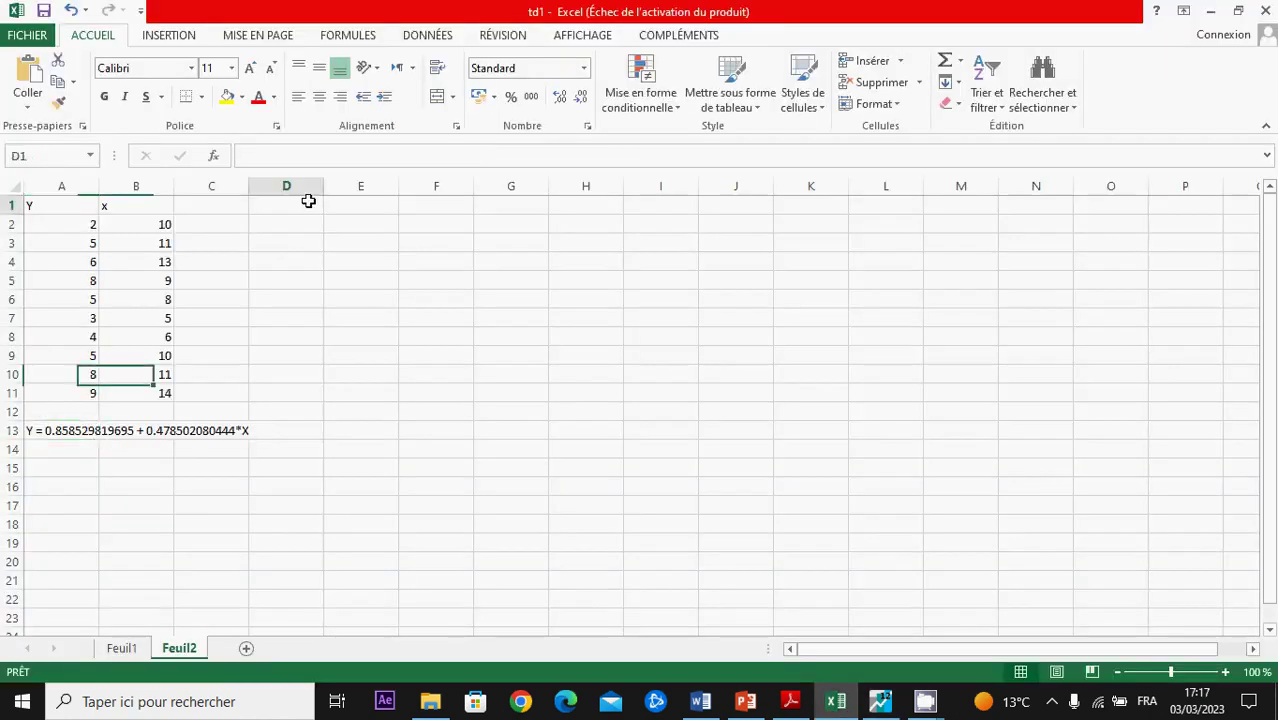
type("et")
left_click(303, 231)
key("ctrl+v")
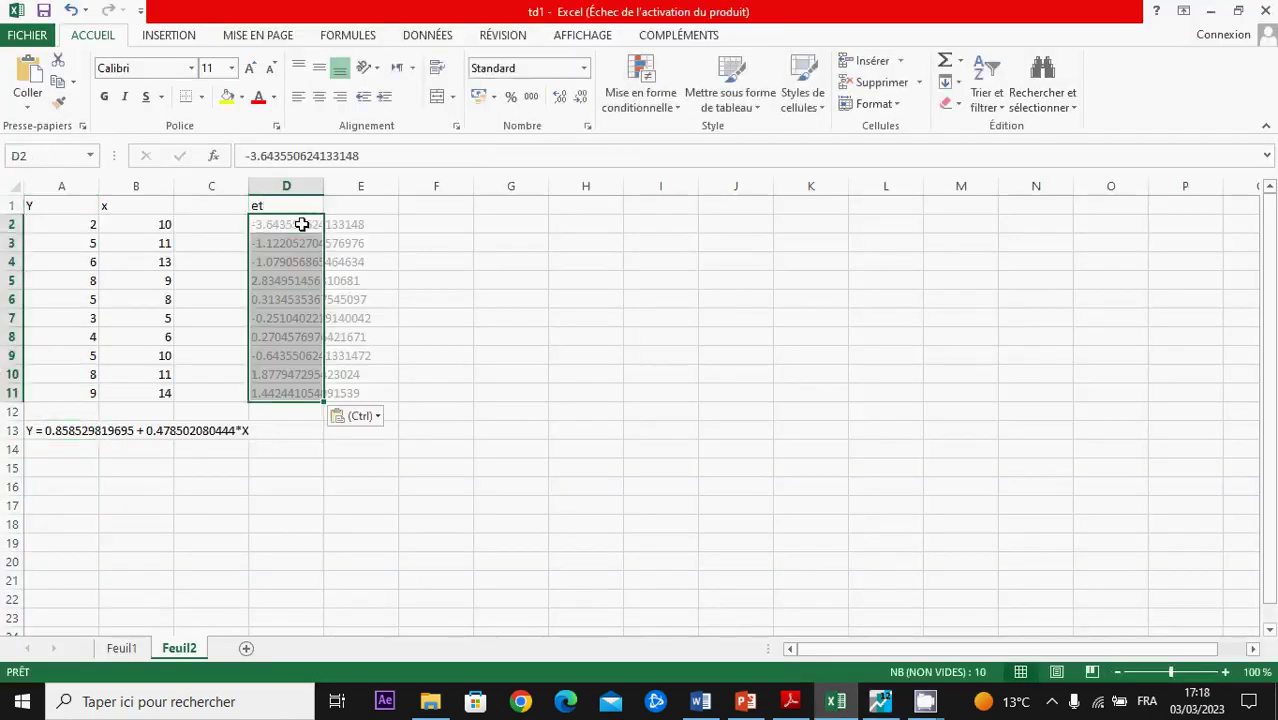
Step: Try to replace all commas with periods in the pasted et values
left_click(1042, 90)
left_click(1045, 150)
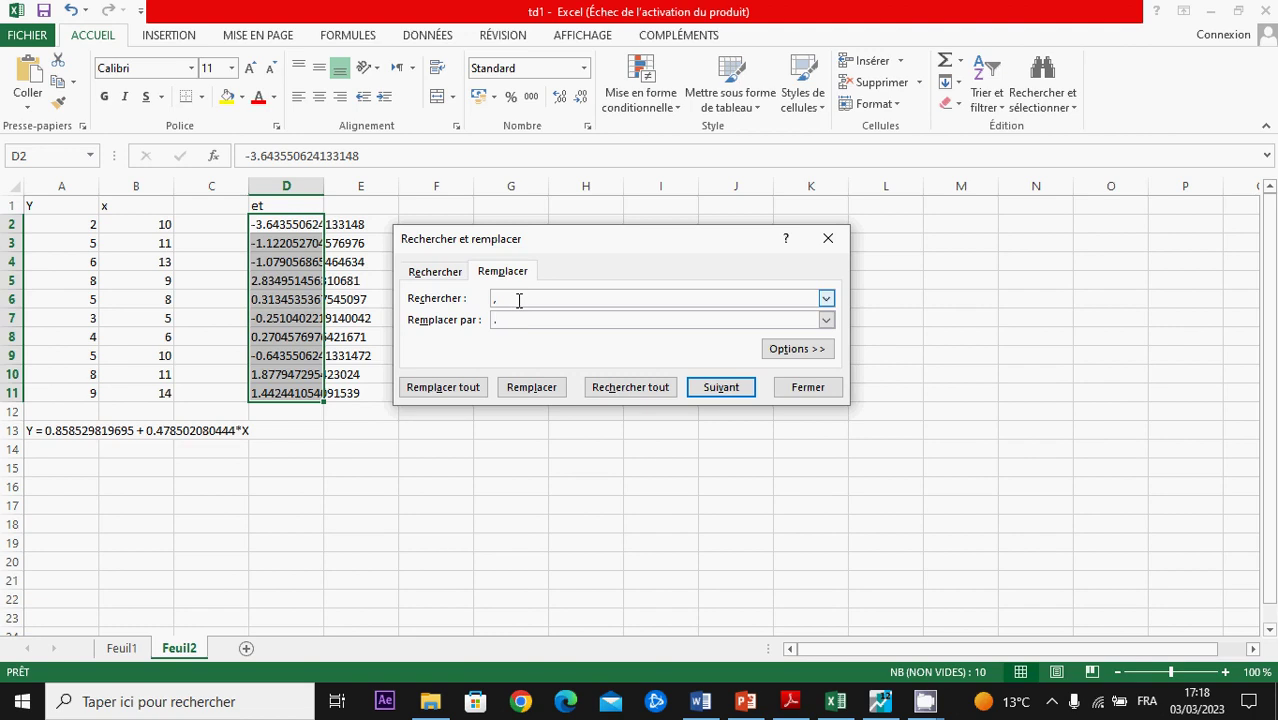
left_click(463, 386)
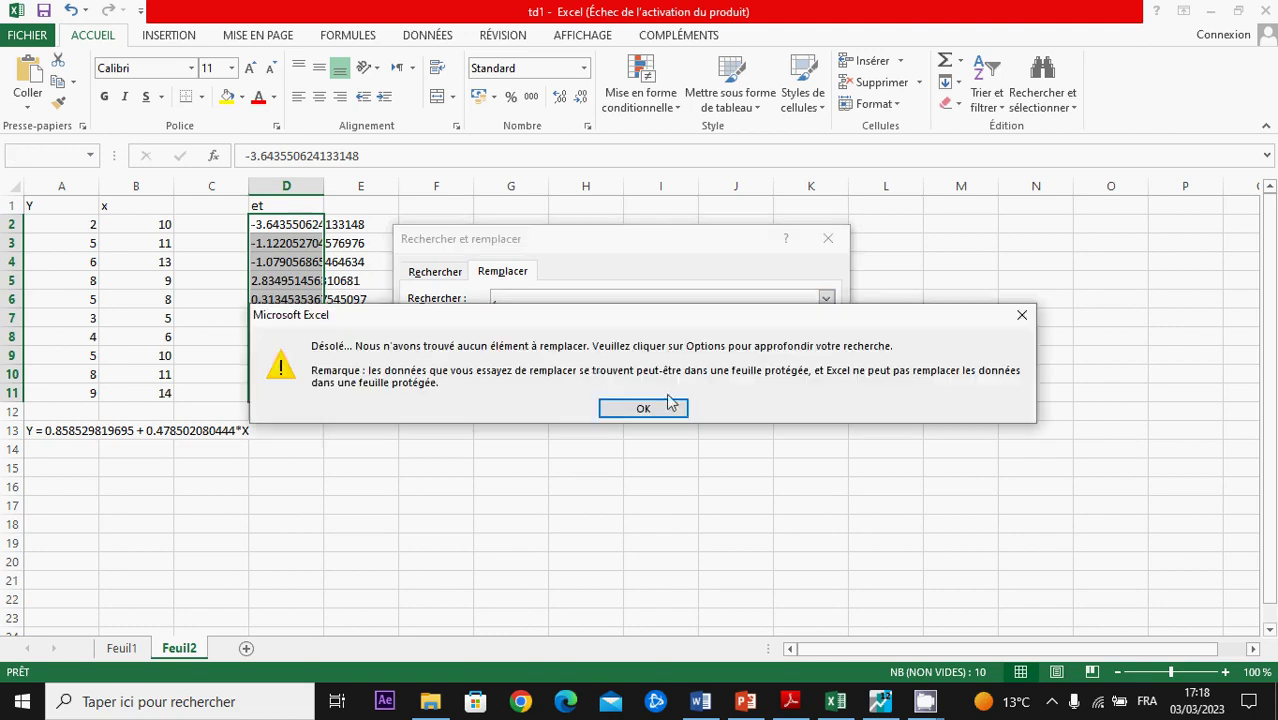
left_click(660, 407)
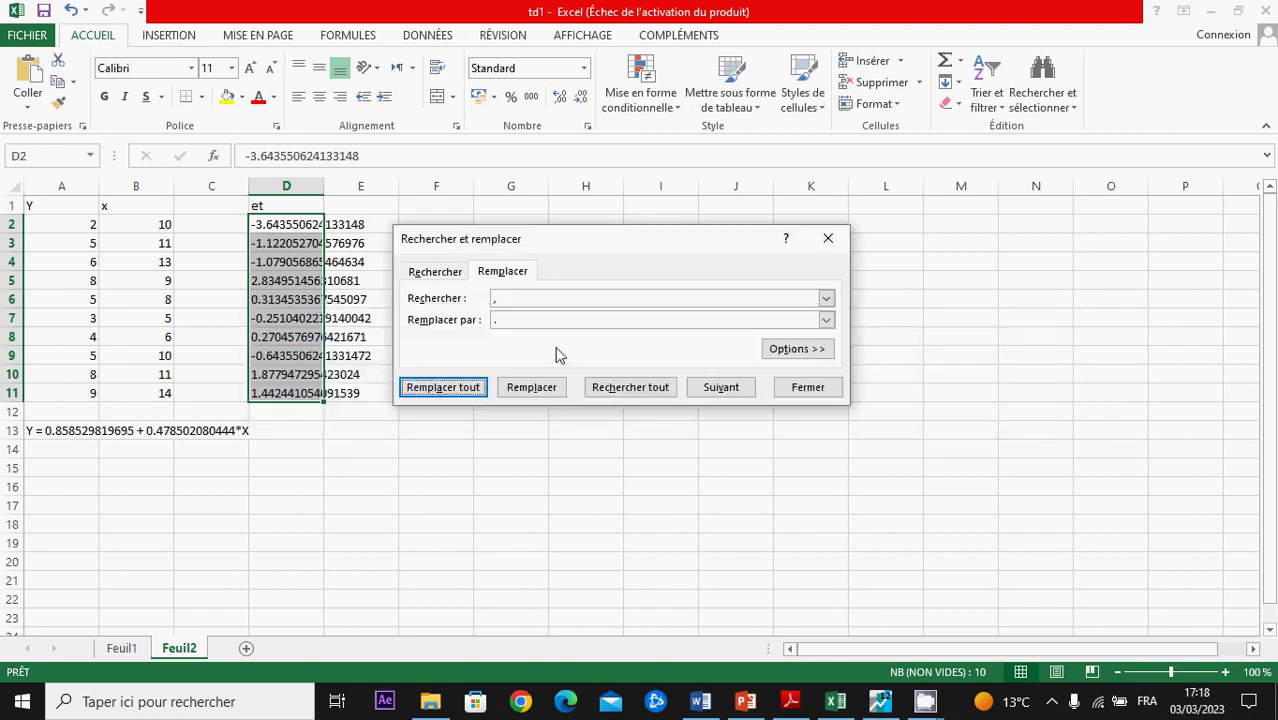
Step: Replace every period with a comma in the et values D2:D11 and close the replace dialog
left_click(534, 300)
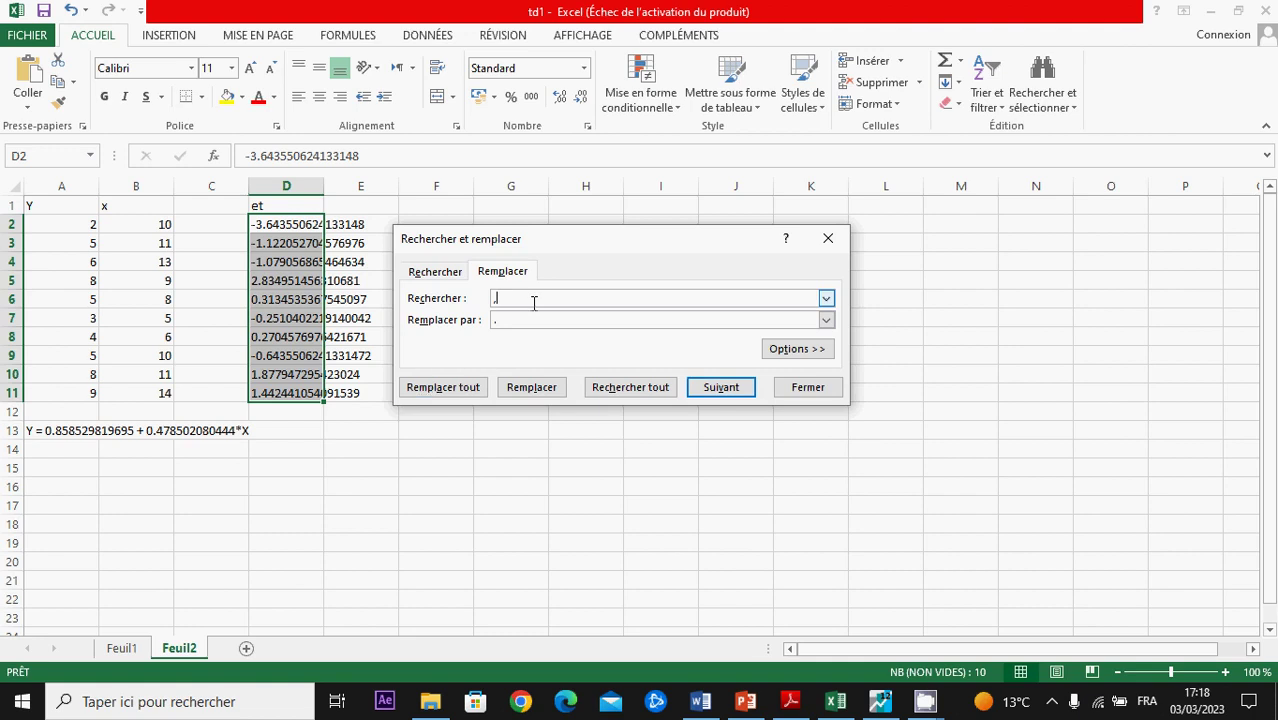
left_click(626, 318)
type(",")
left_click(425, 385)
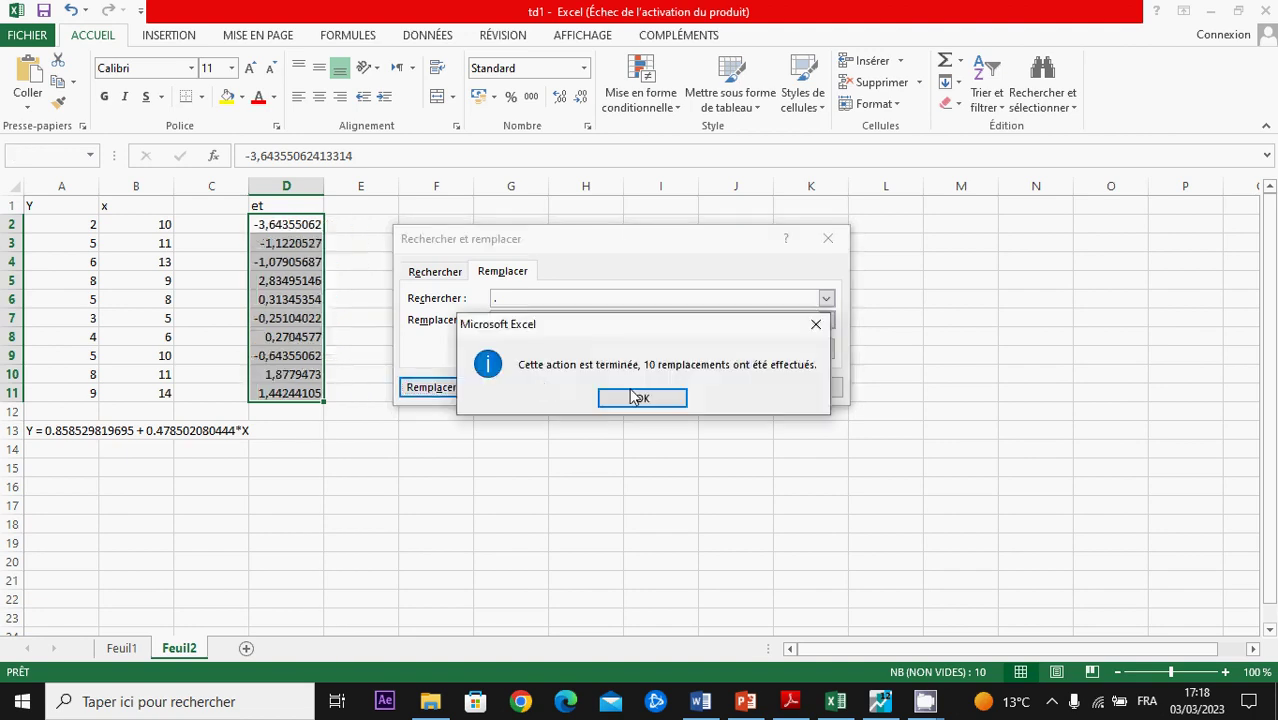
left_click(642, 397)
left_click(806, 387)
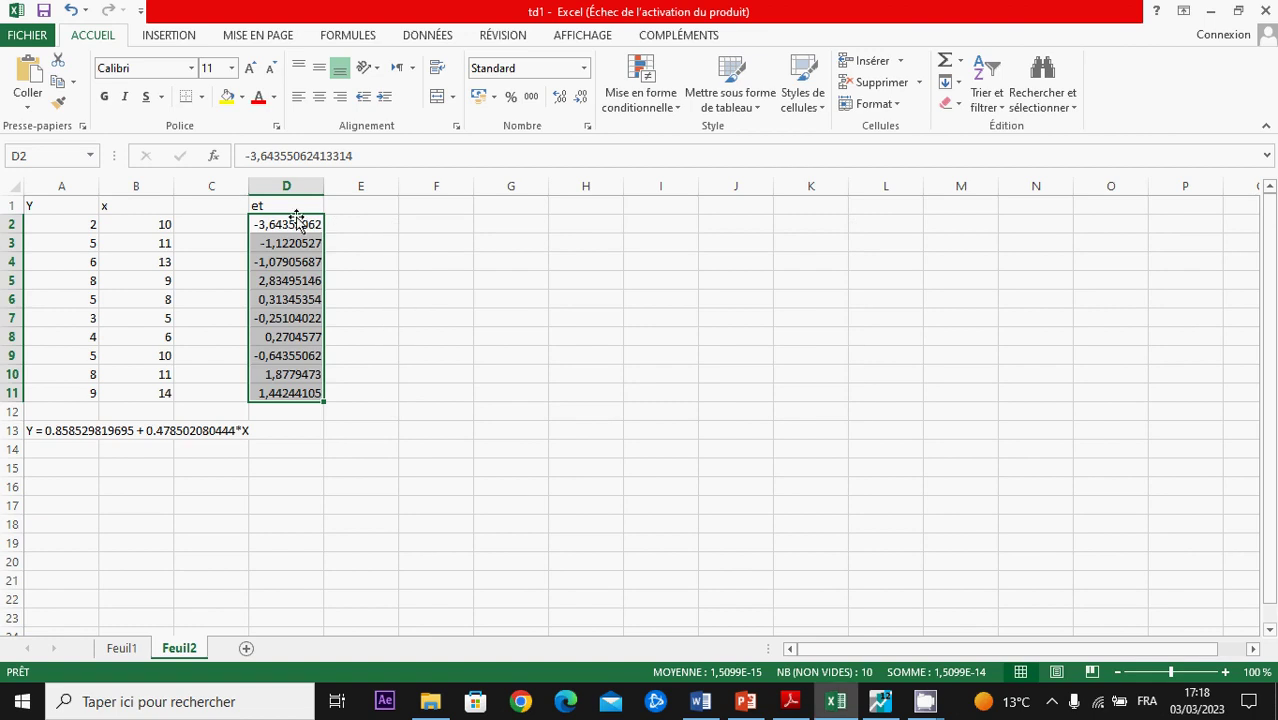
Step: Square the residuals in column E by entering =D2^2 in E2 and filling the formula through E11
left_click(347, 210)
left_click(390, 223)
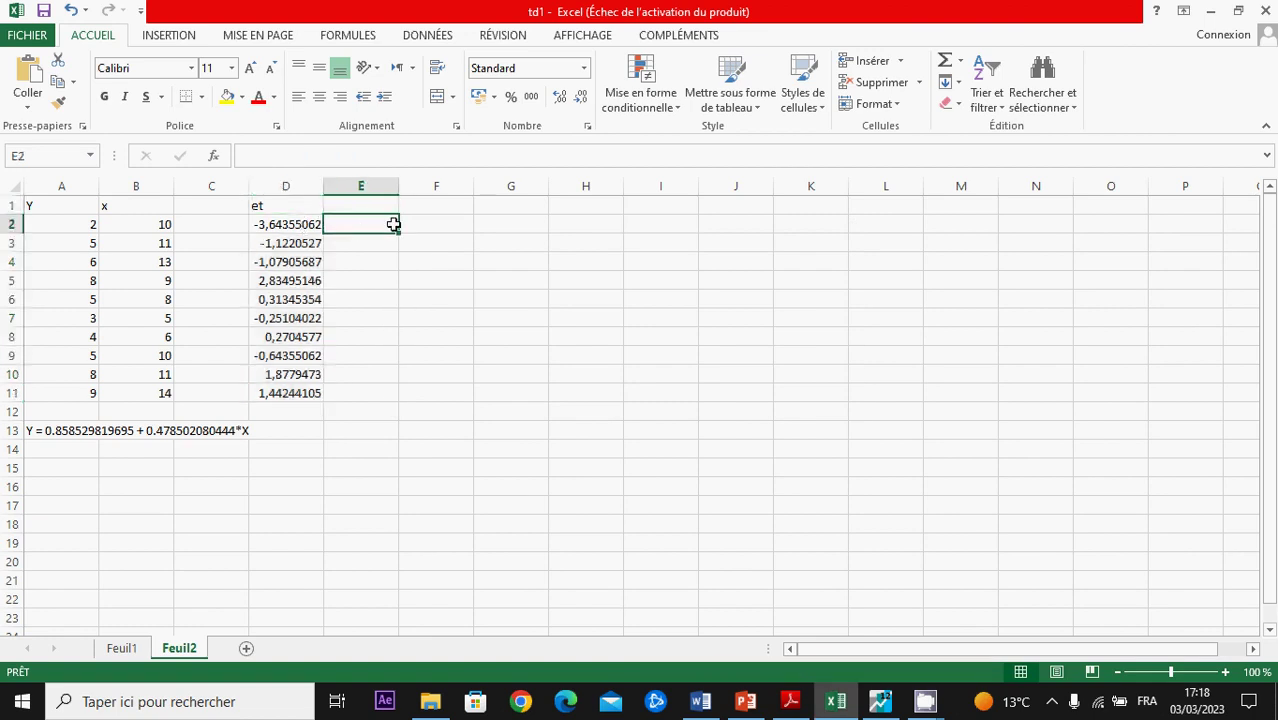
type("=")
left_click(296, 222)
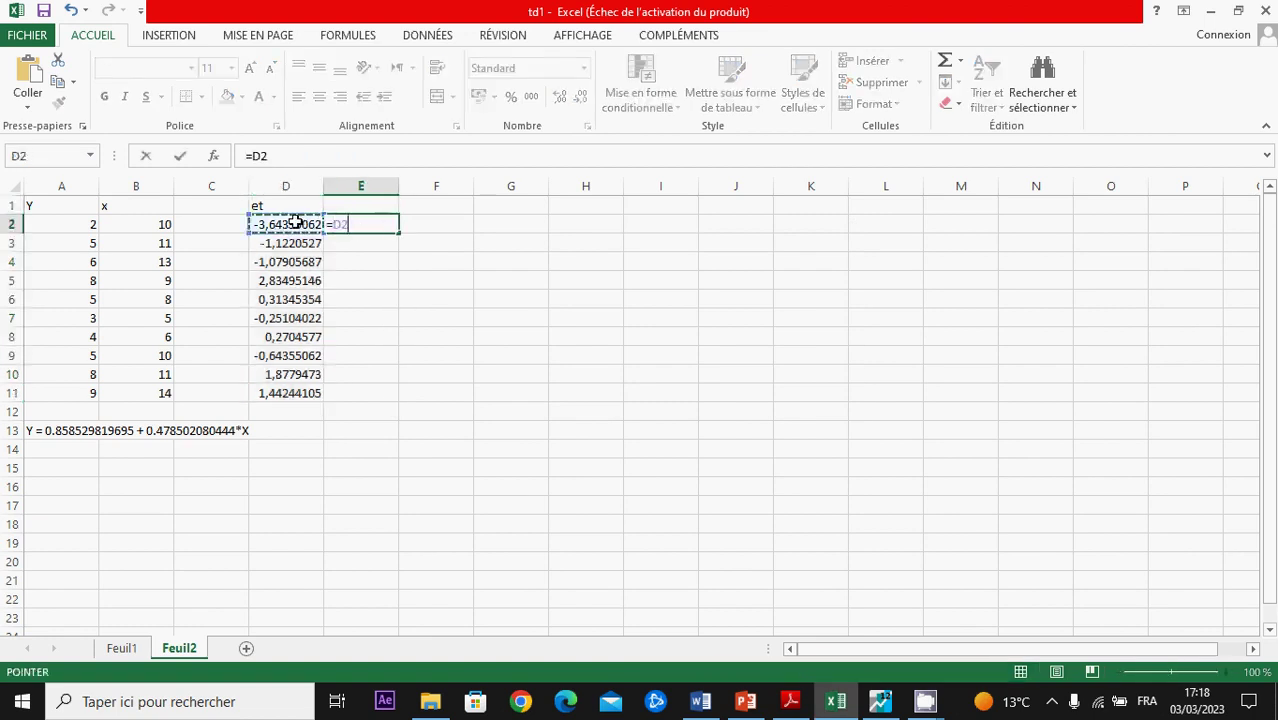
type("^2")
key("Return")
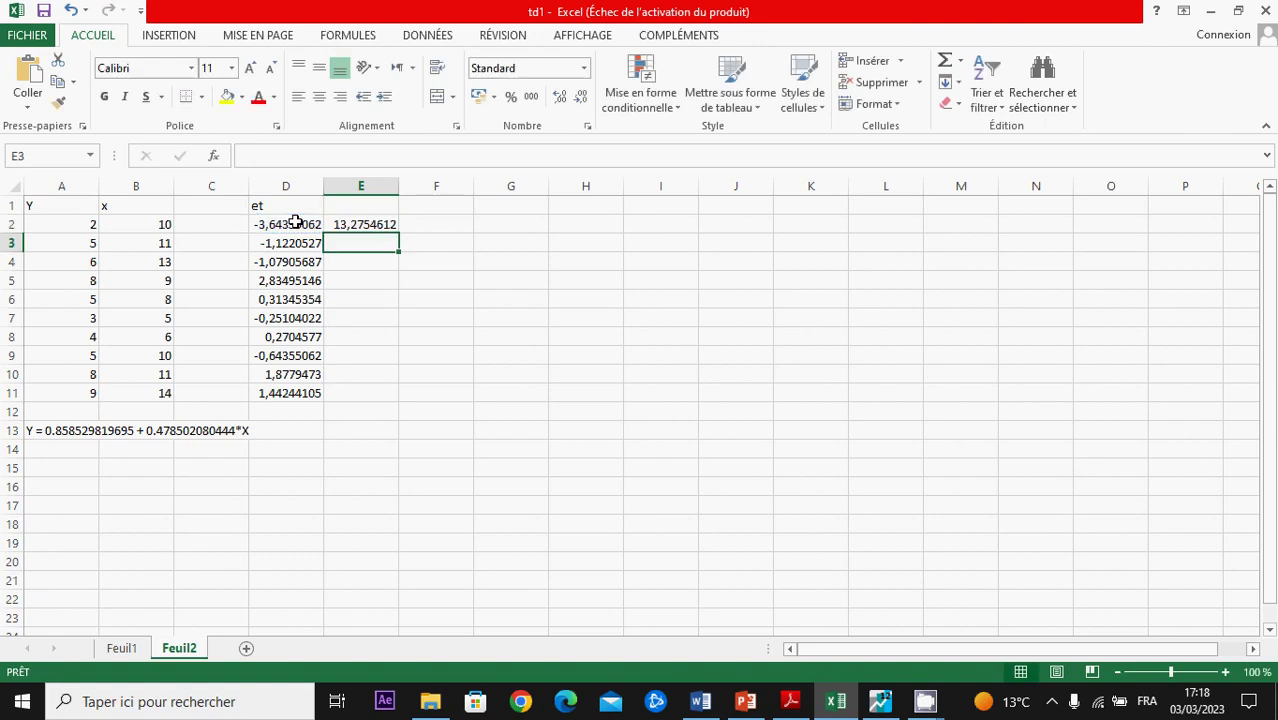
left_click(381, 222)
left_click_drag(398, 232, 365, 400)
Step: Sum the squared residuals E2:E11 in cell E12 with the SOMME function
left_click(365, 419)
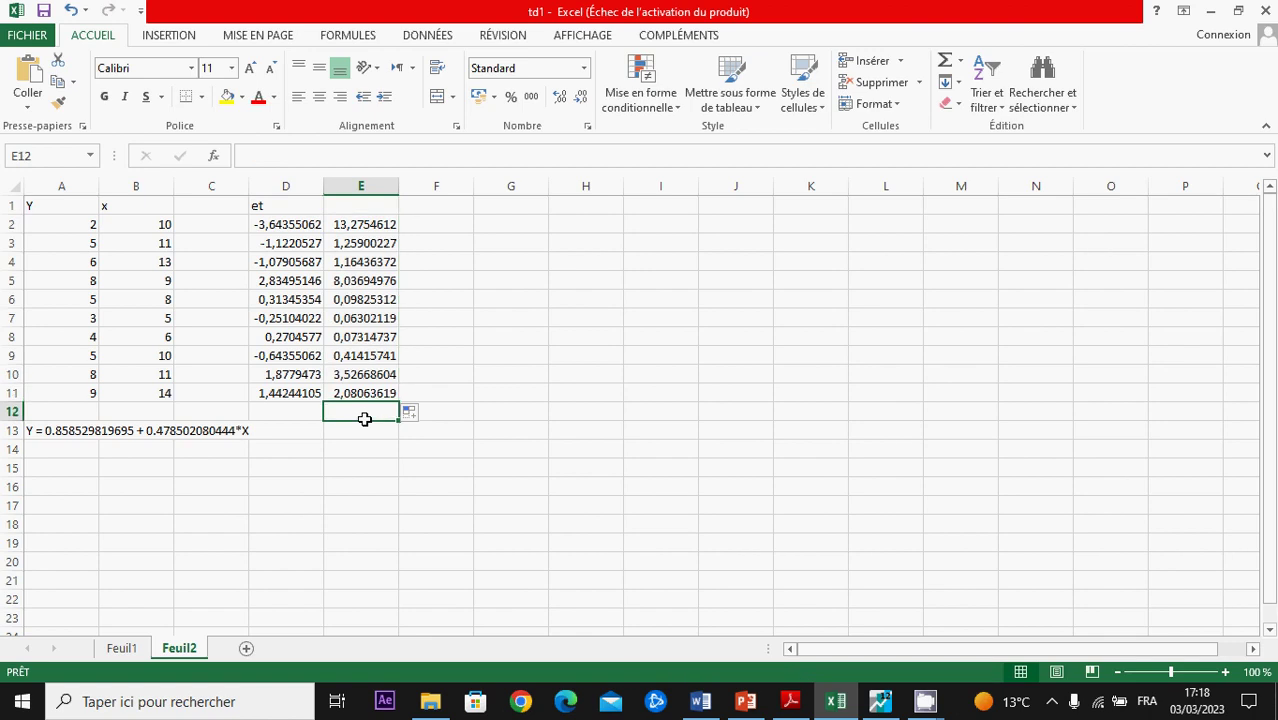
type("=so")
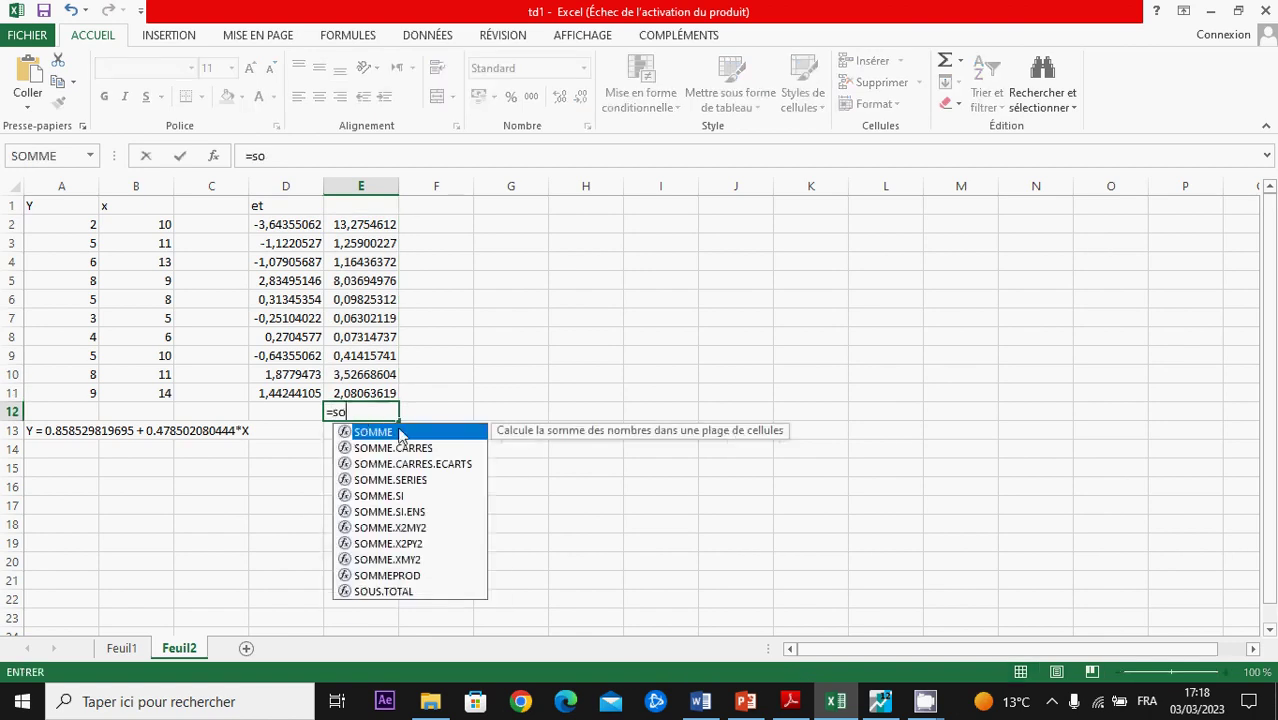
key("Tab")
left_click_drag(360, 228, 357, 396)
key("Return")
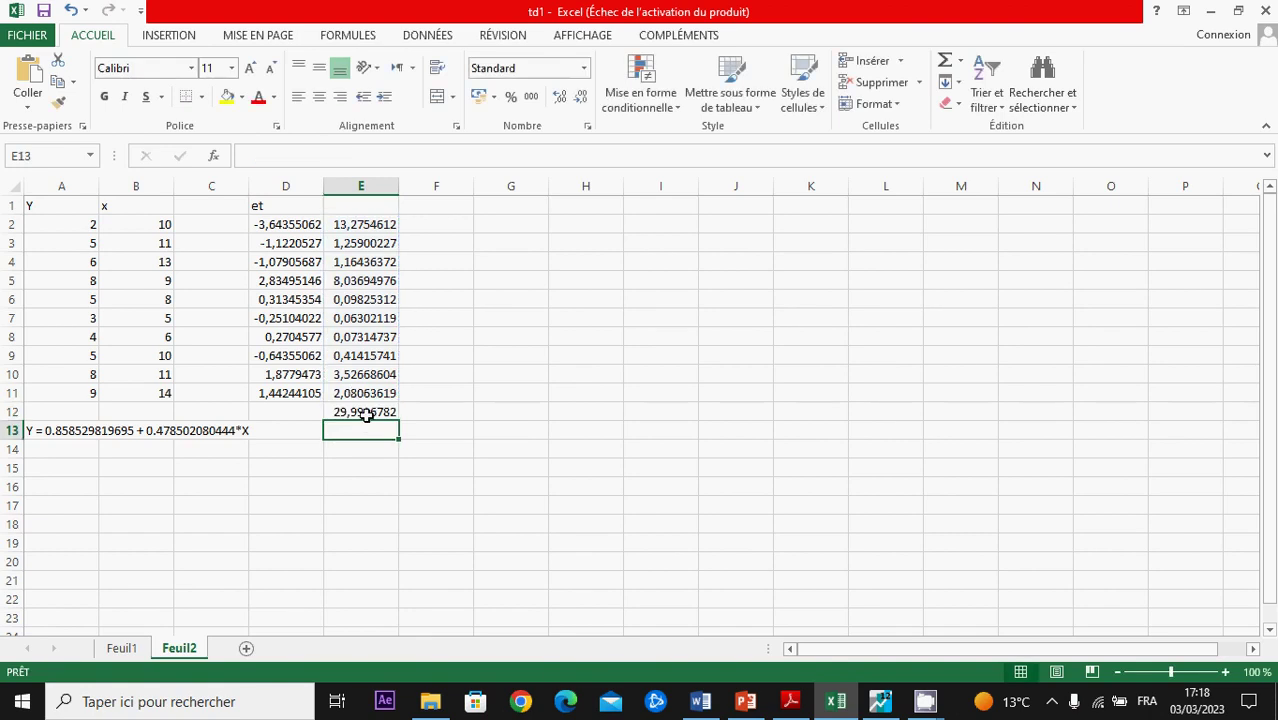
left_click(363, 412)
Step: Calculate the average of the Y values A2:A11 in cell A12 with the MOYENNE function
left_click(439, 223)
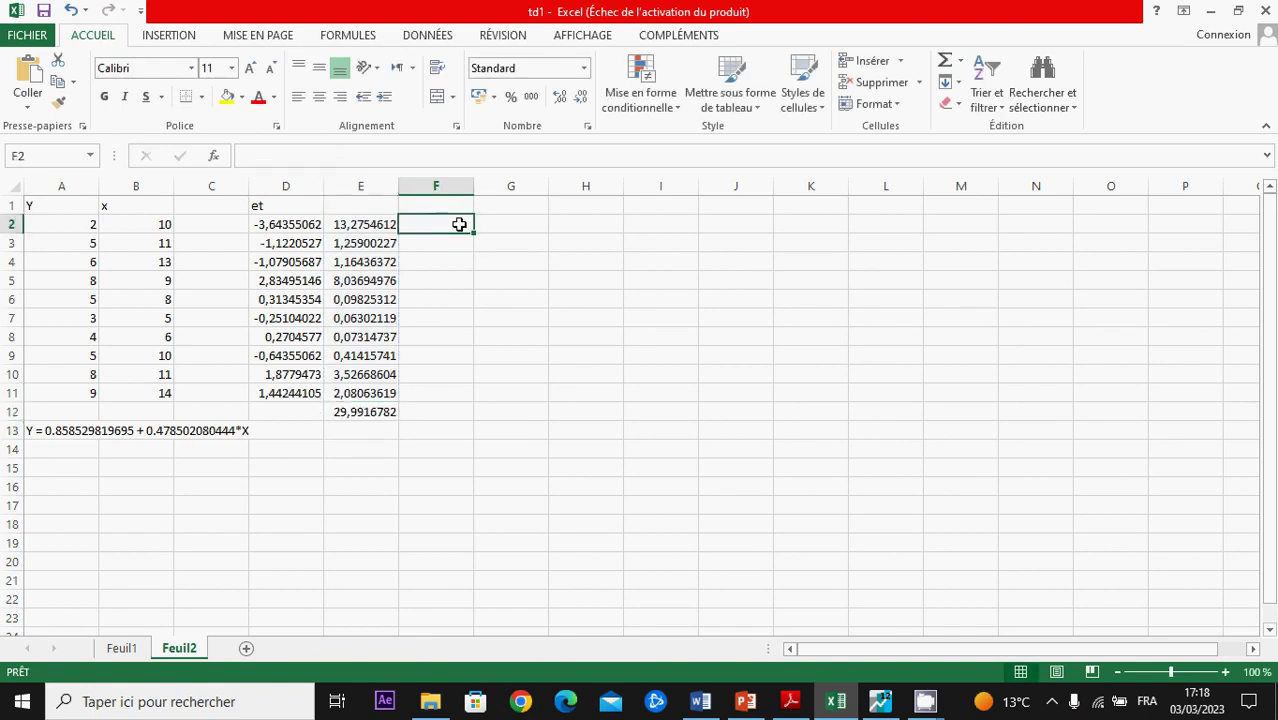
left_click(80, 229)
left_click(82, 413)
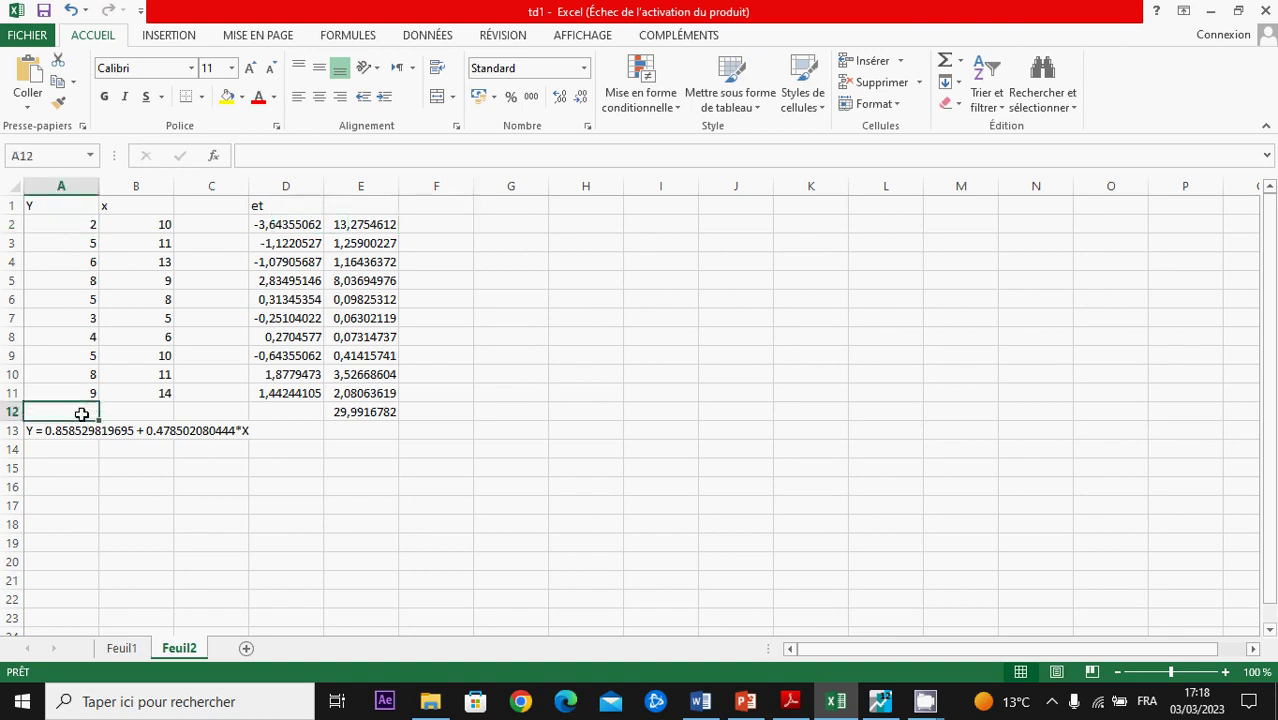
type("=moy")
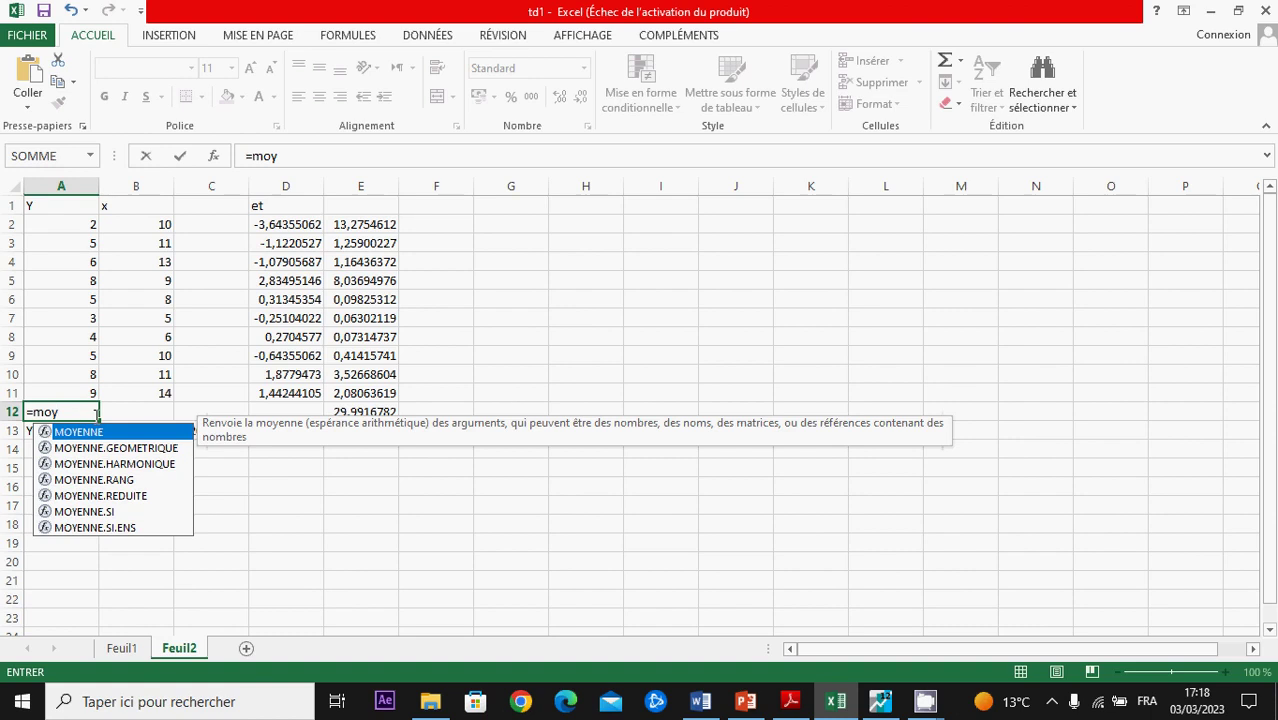
double_click(113, 432)
left_click_drag(83, 228, 83, 388)
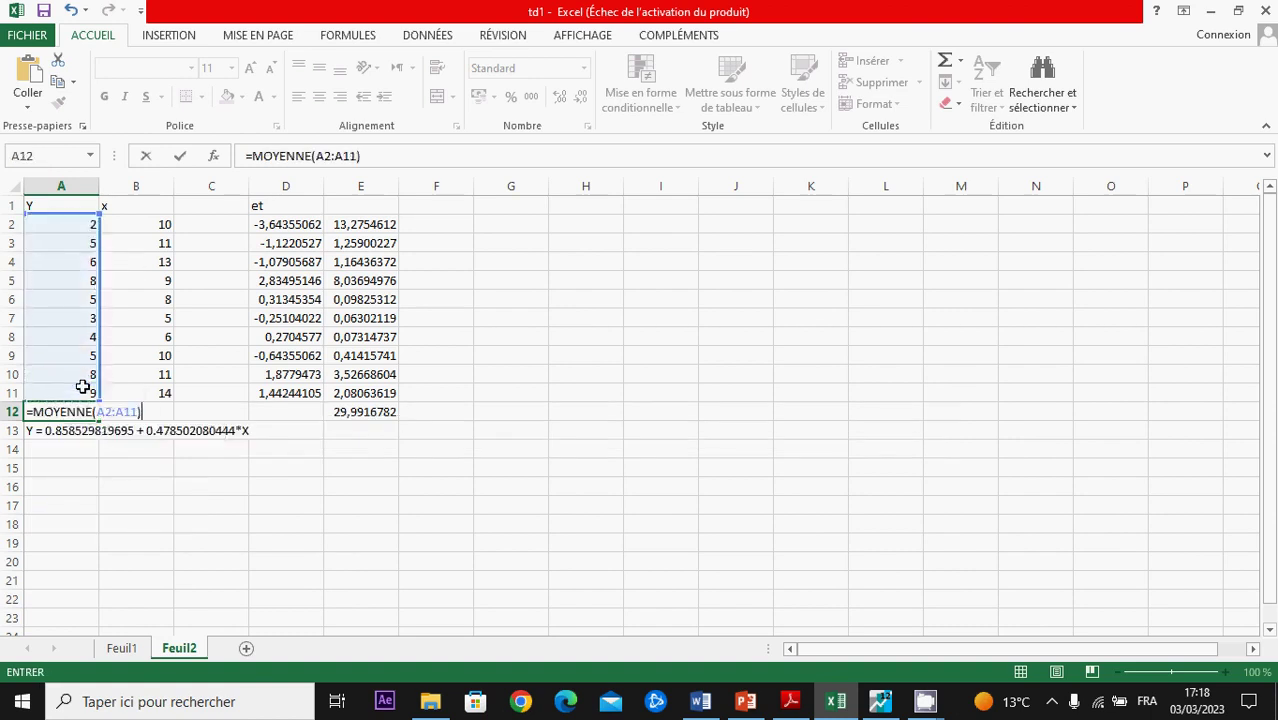
key("Return")
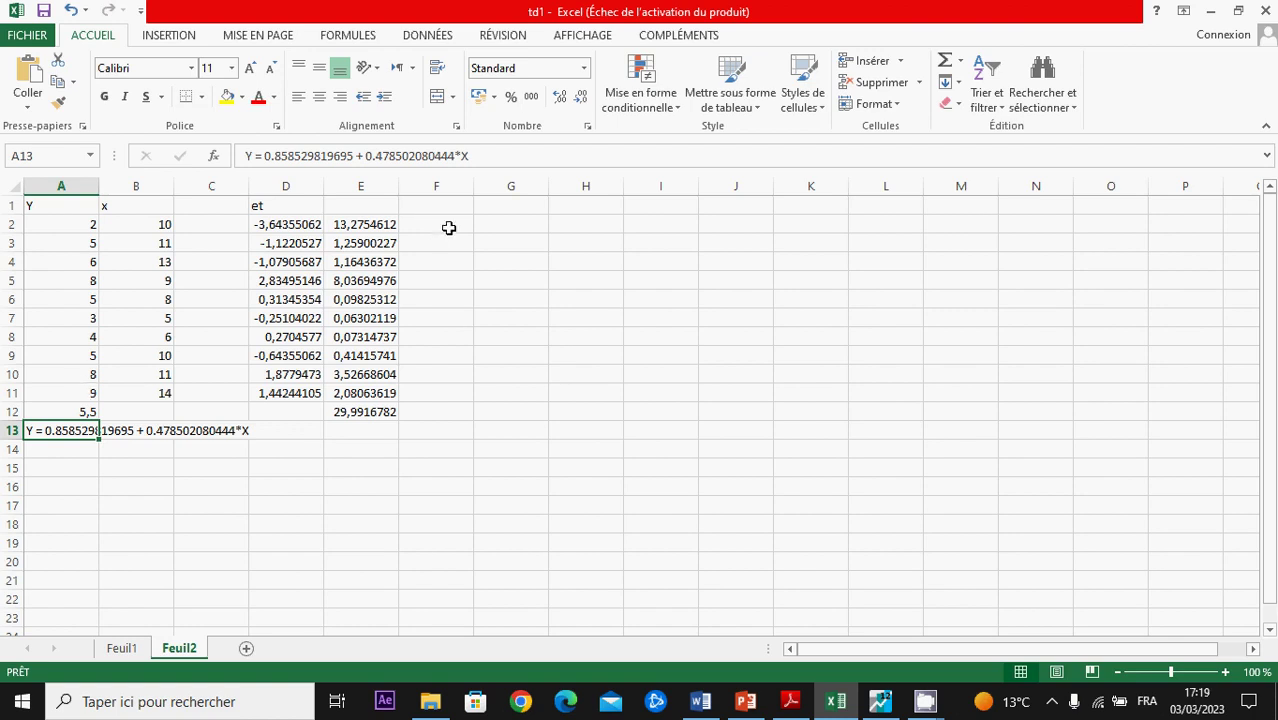
Step: Compute each Y value's deviation from the mean with =A2-A$12 in G2, filled through G11
left_click(499, 223)
type("=")
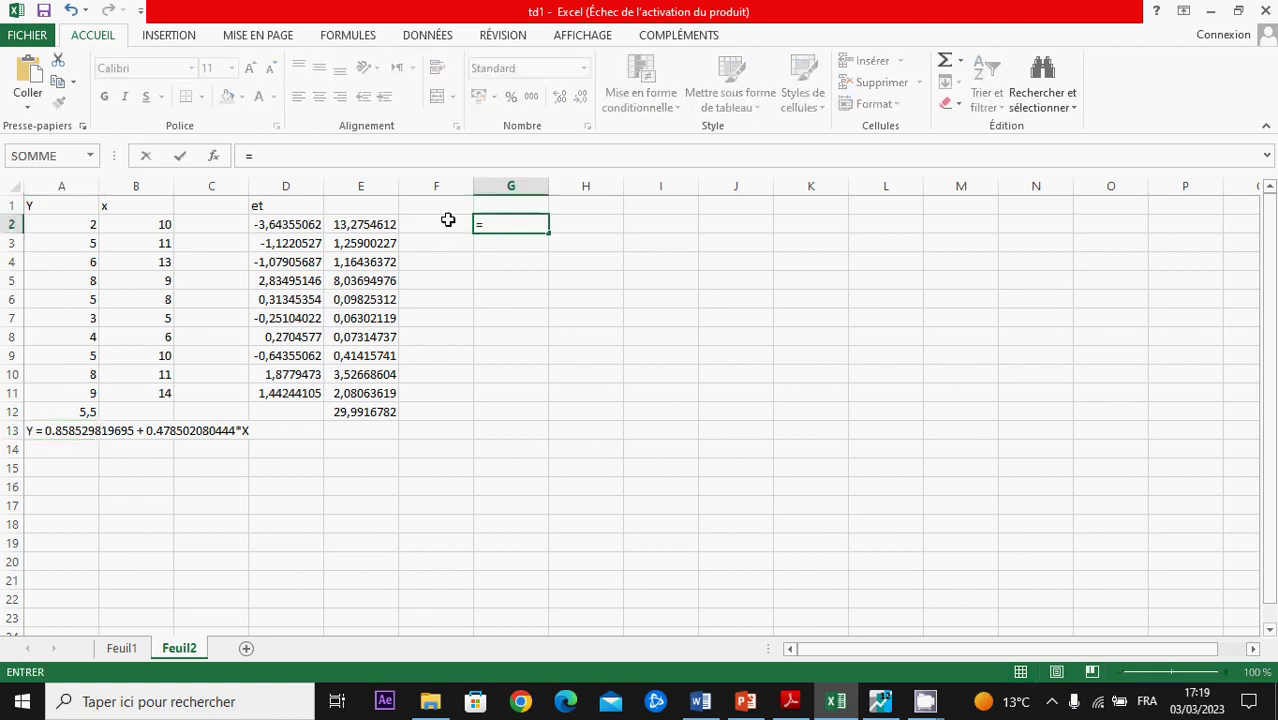
left_click(75, 224)
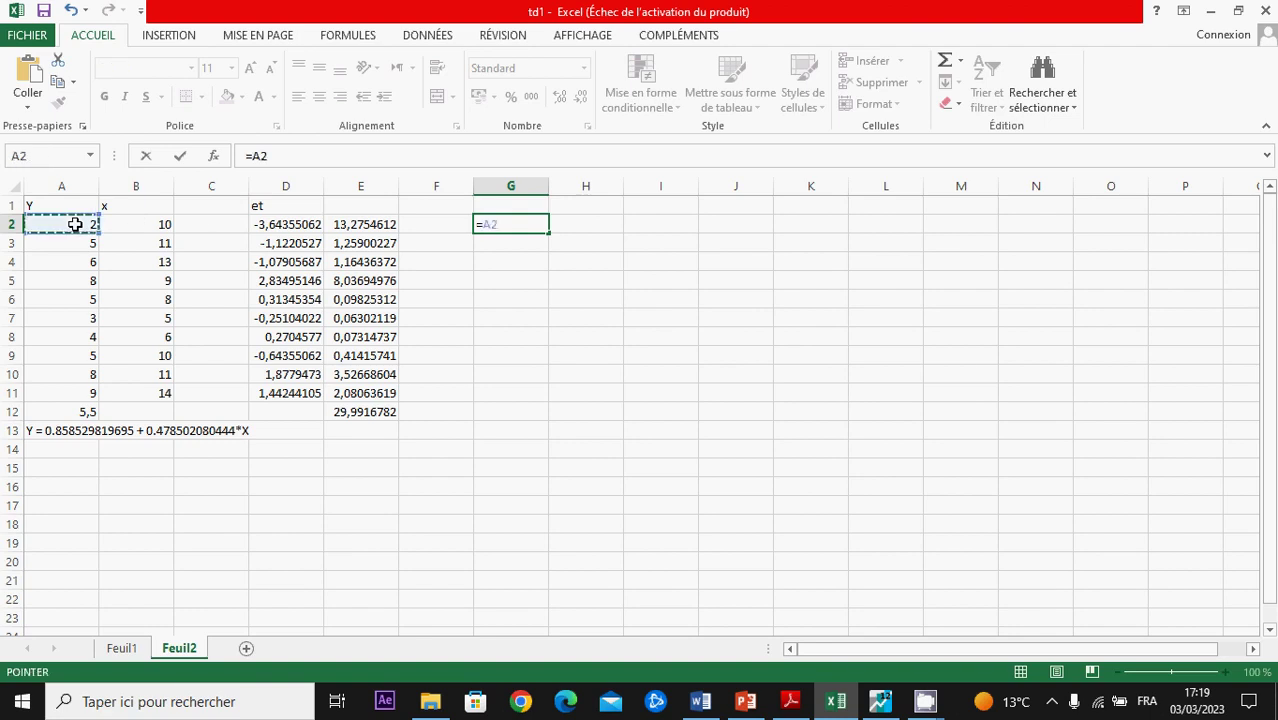
type("-")
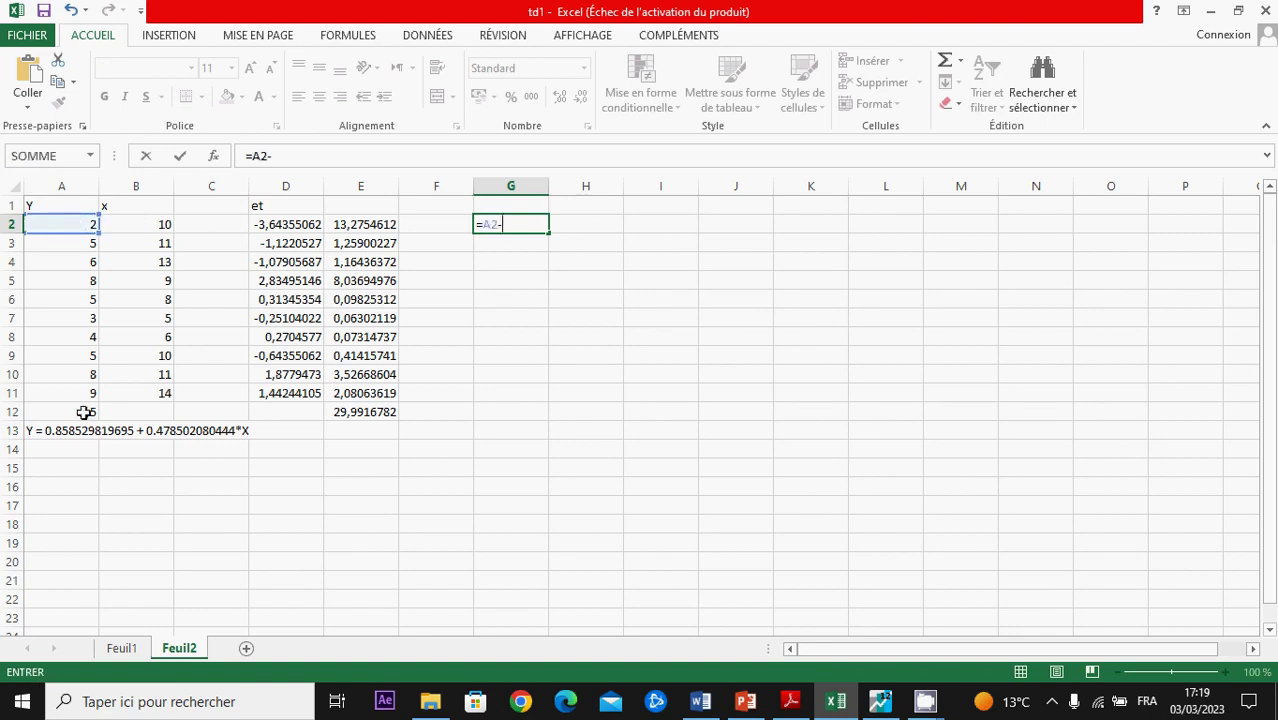
left_click(80, 412)
left_click(290, 157)
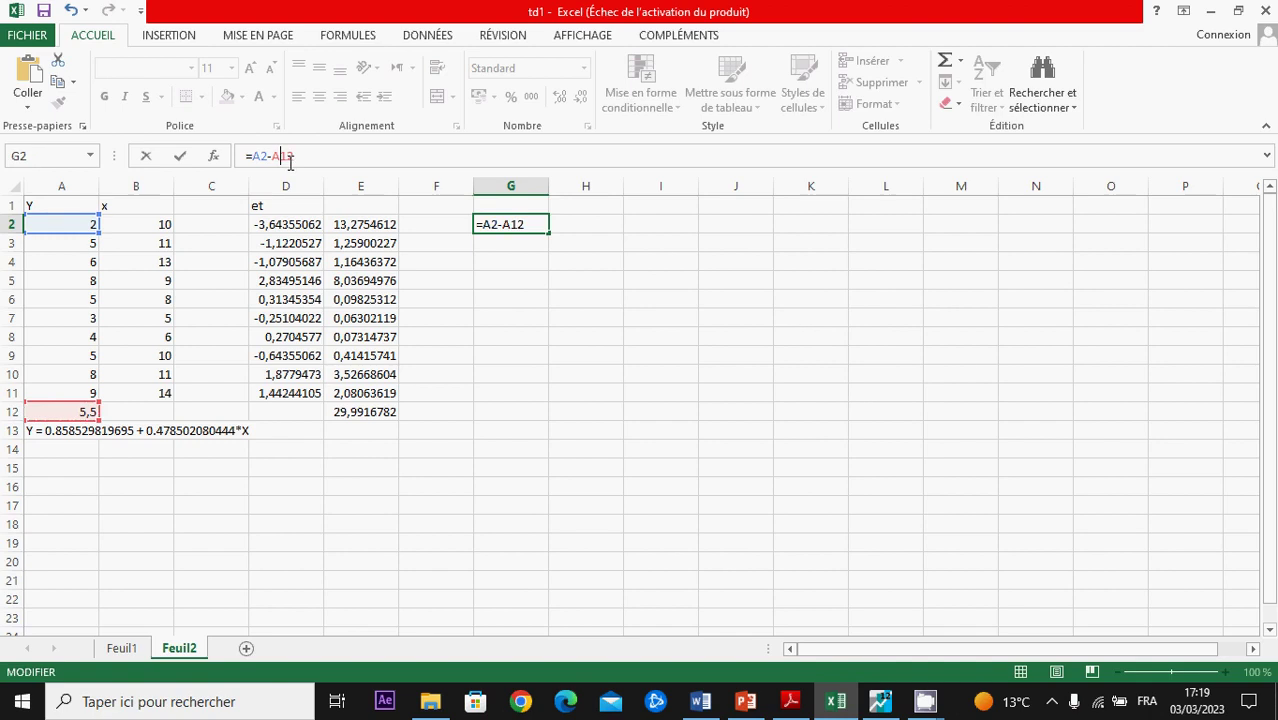
type("$")
key("Return")
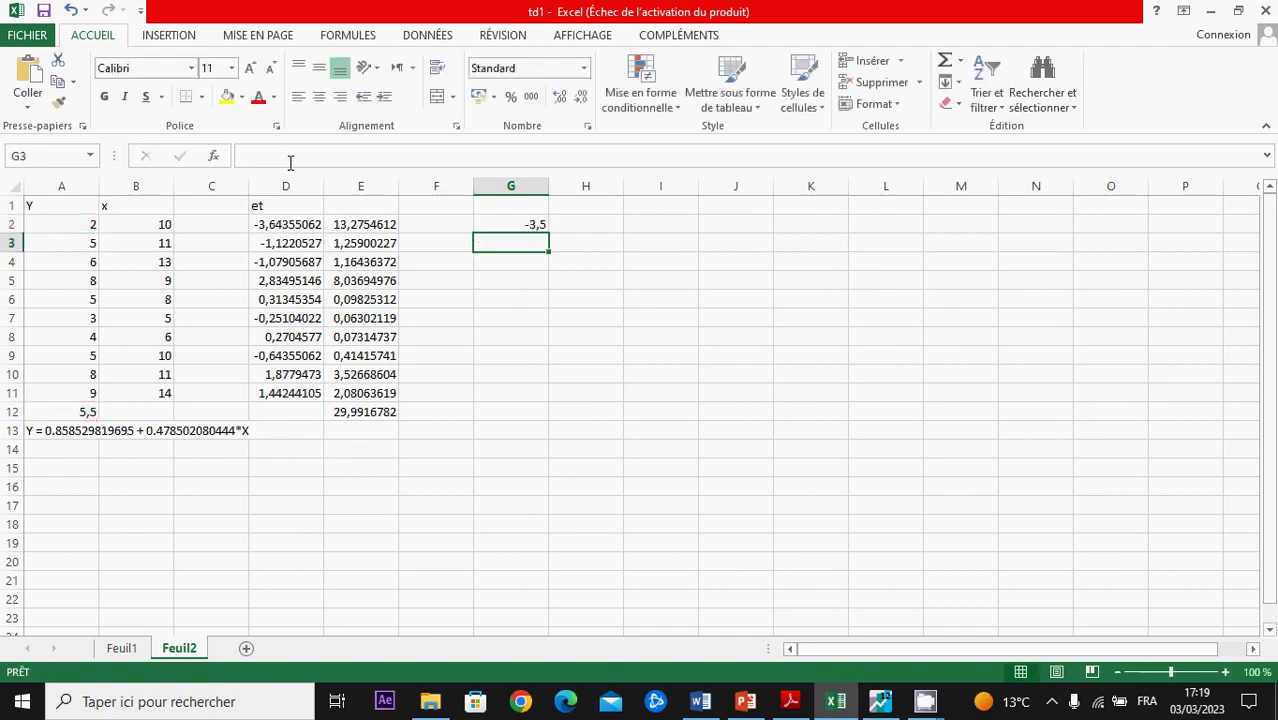
left_click(536, 224)
left_click_drag(549, 229, 524, 398)
Step: Consult the SCT formula in the PowerPoint variance table, and square the deviations in Excel with =G2^2 in H2, filled through H11
left_click(606, 221)
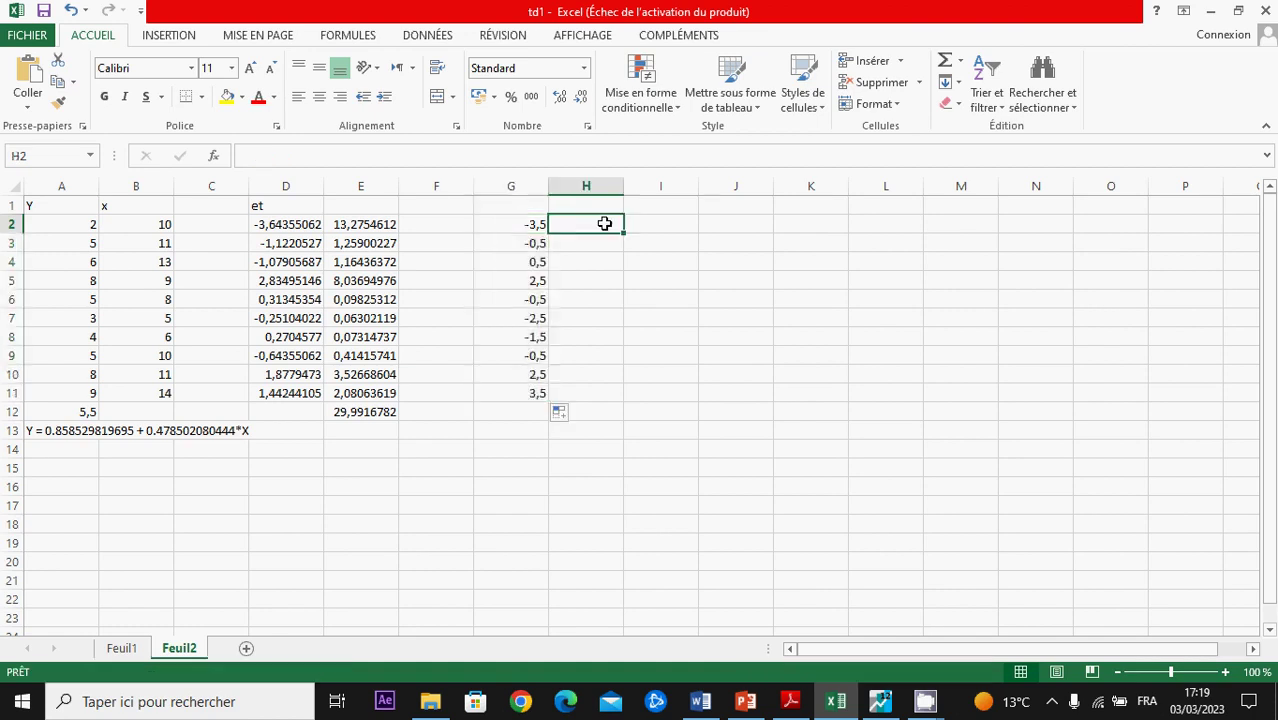
key("alt+Tab")
key("alt+Tab")
left_click(738, 703)
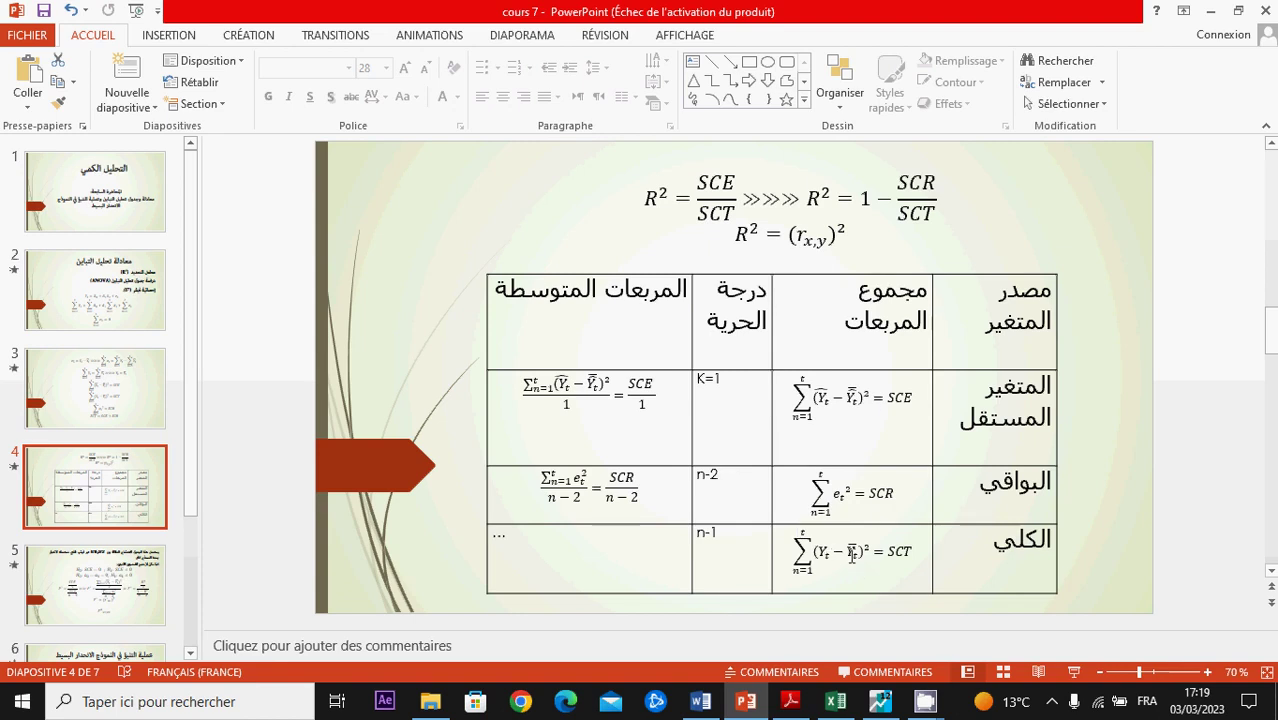
key("alt+Tab")
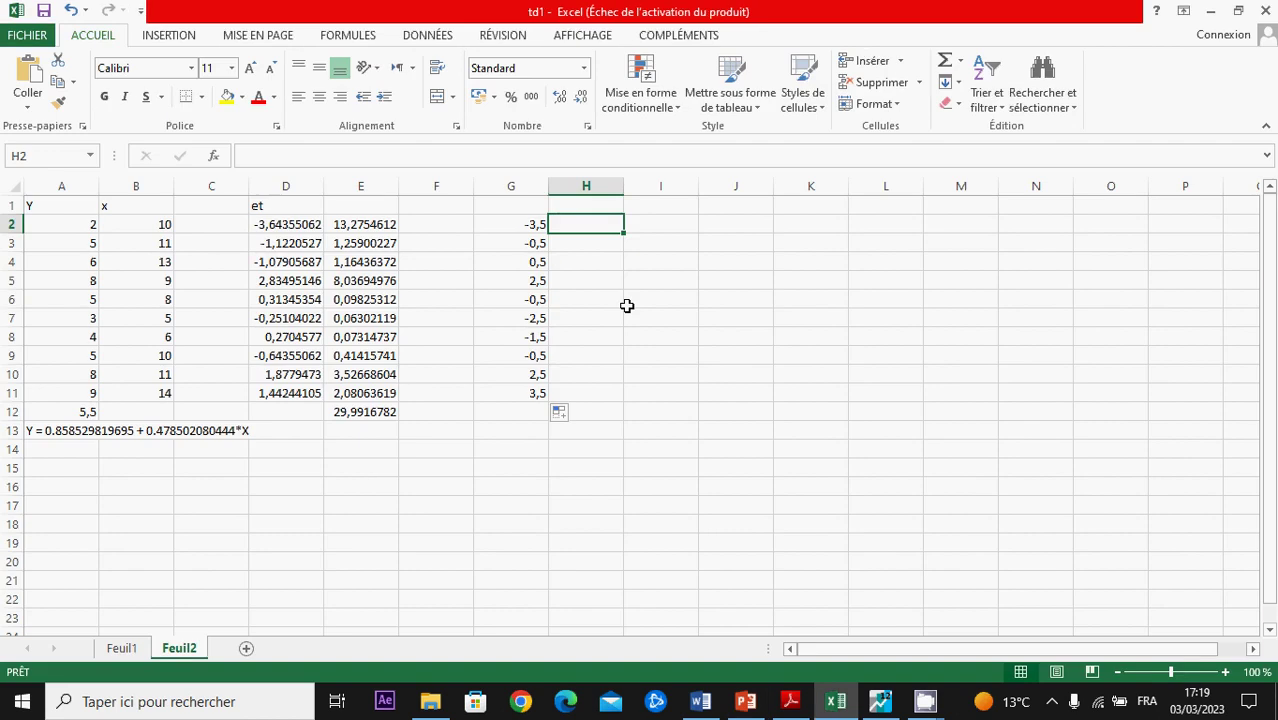
type("=")
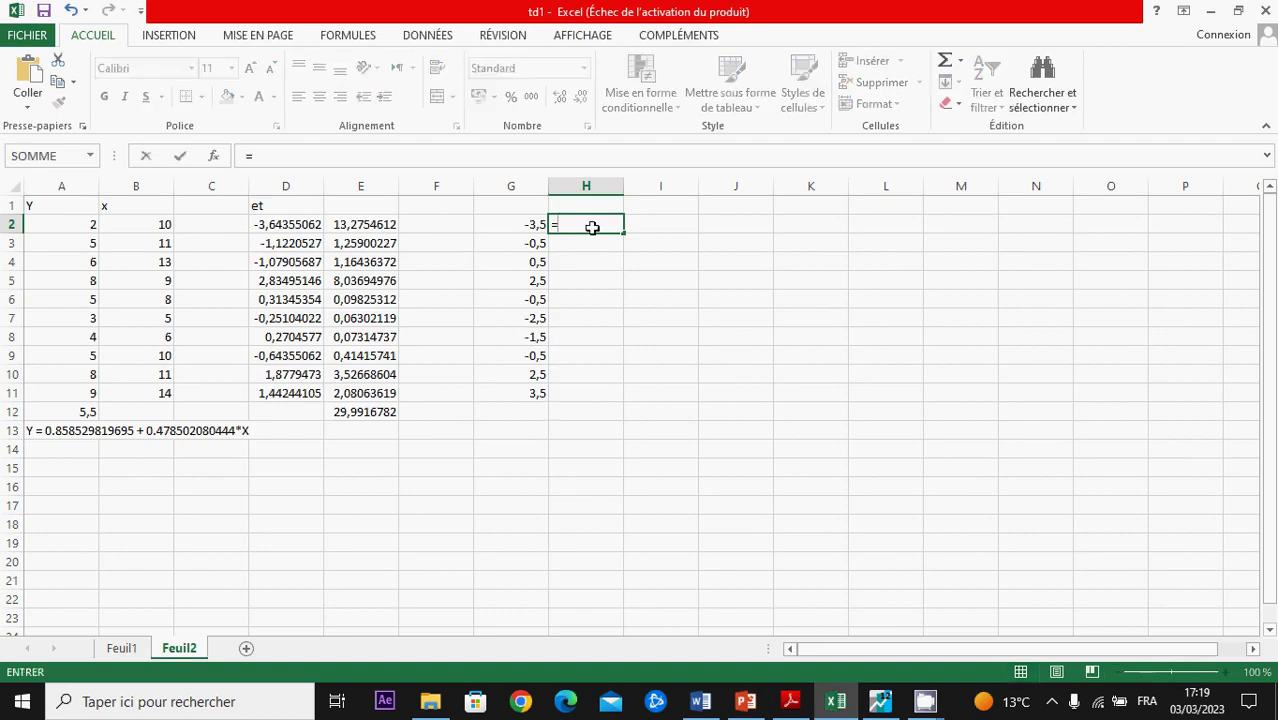
left_click(521, 226)
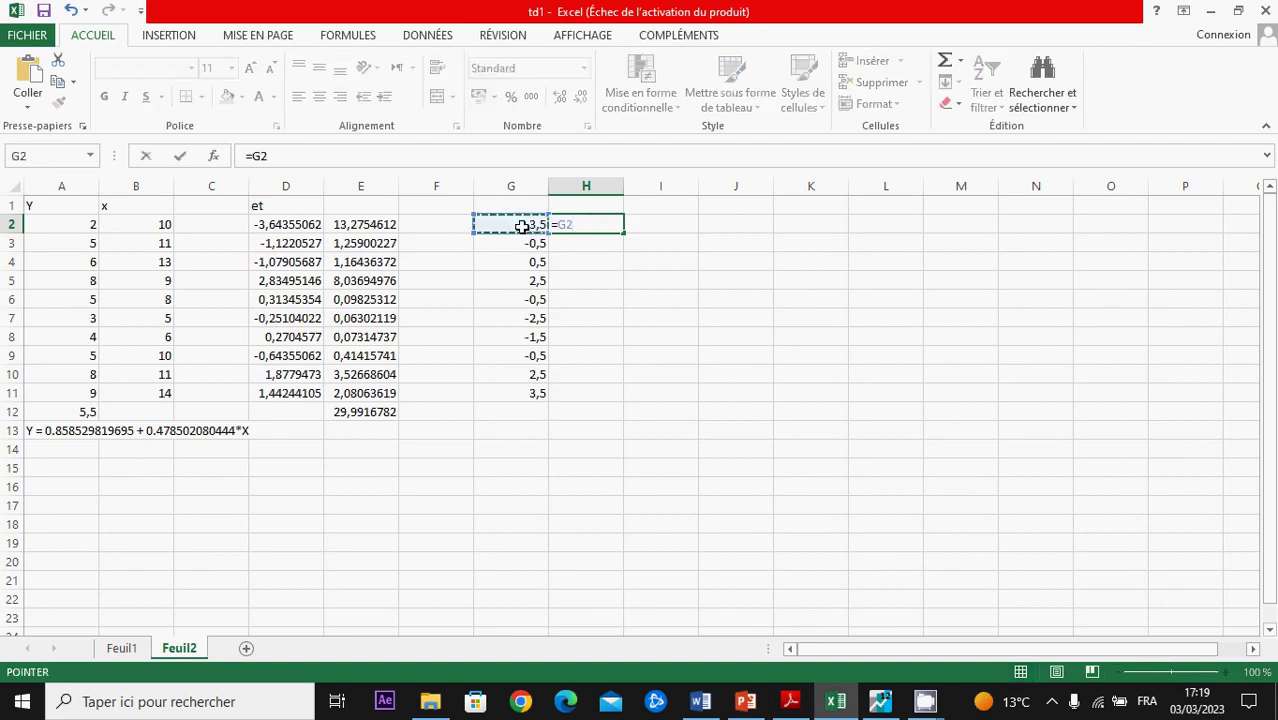
type("^2")
key("Return")
left_click(611, 226)
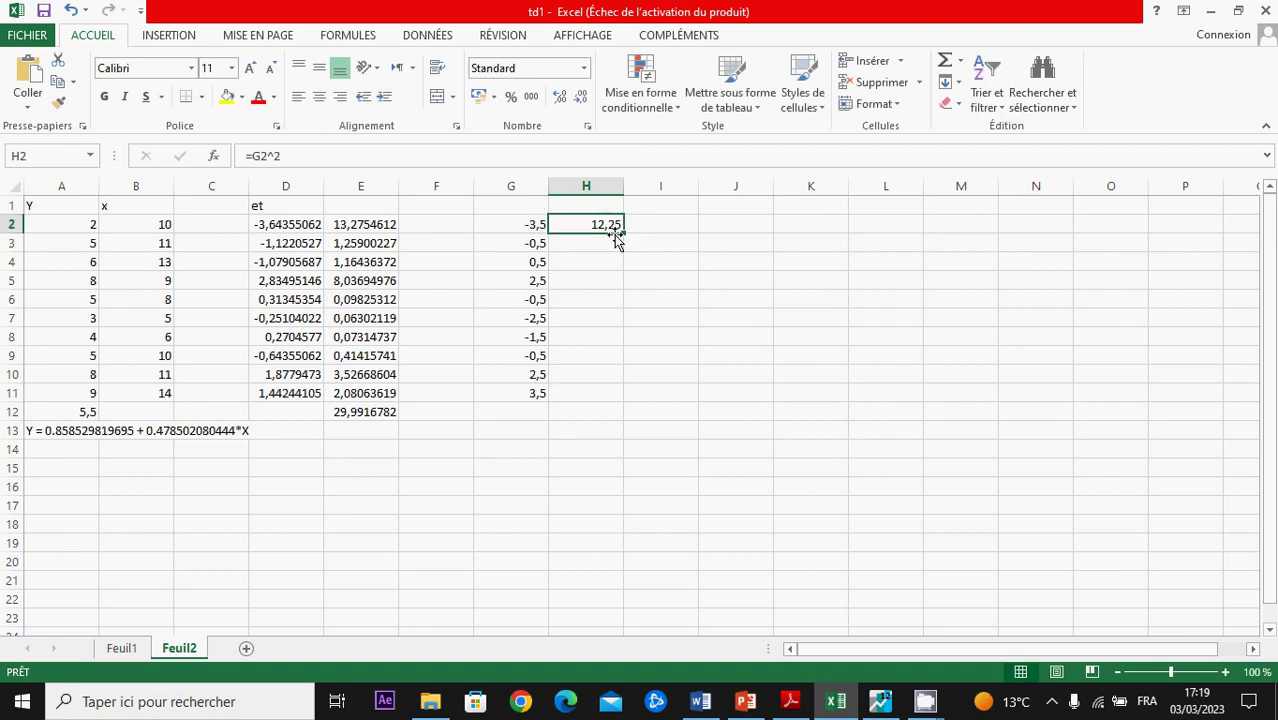
left_click_drag(622, 235, 616, 410)
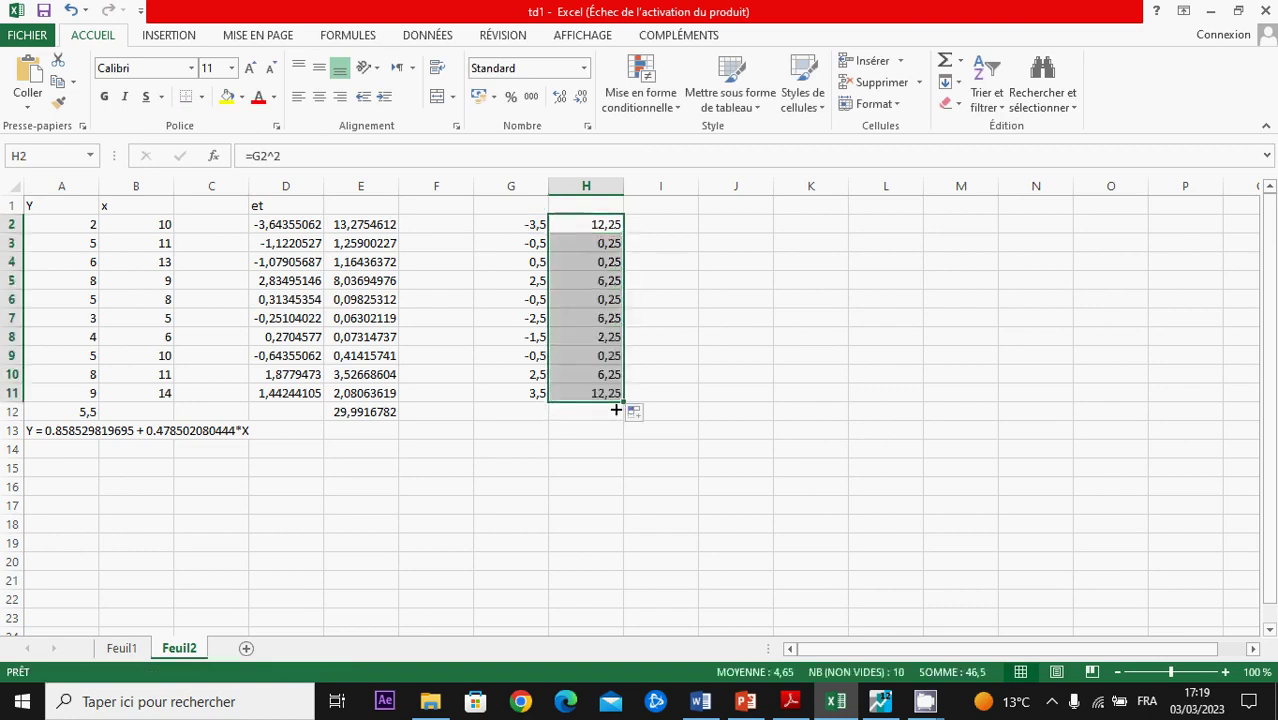
Step: Sum the squared deviations H2:H11 in H12 by copying the SOMME formula from E12
left_click(608, 411)
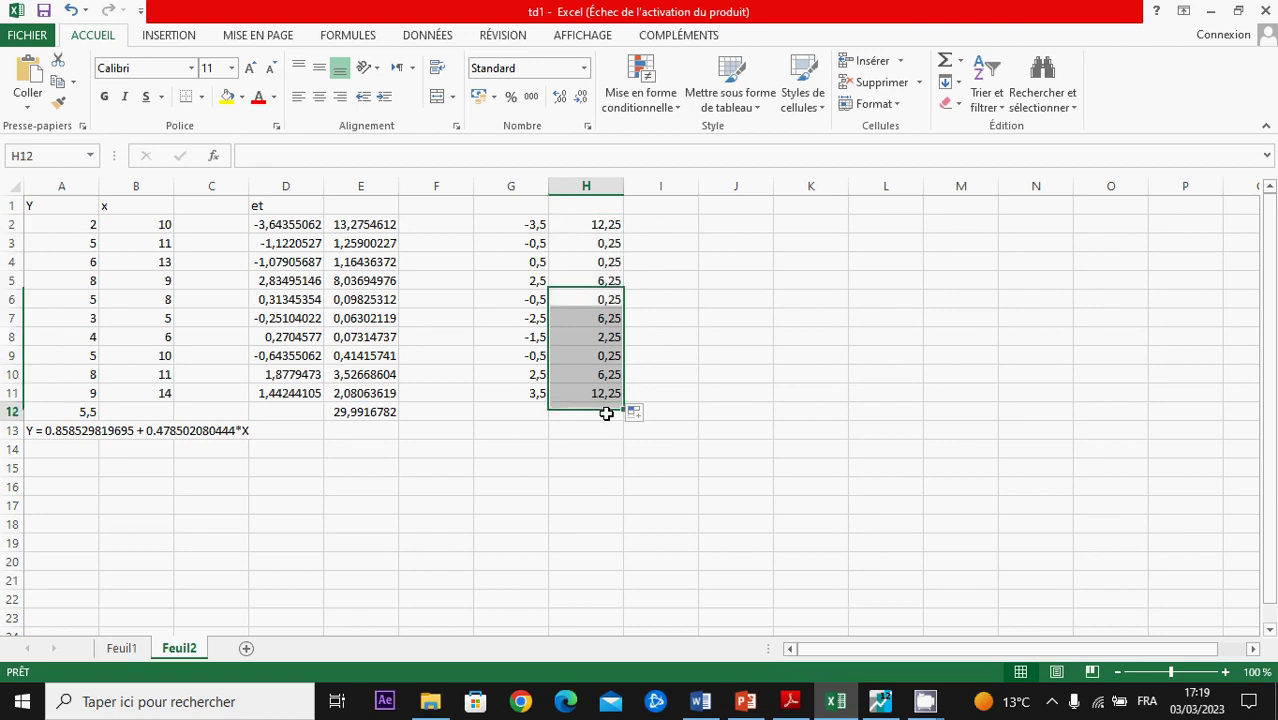
left_click(385, 411)
key("ctrl+c")
left_click(595, 411)
key("ctrl+v")
key("Escape")
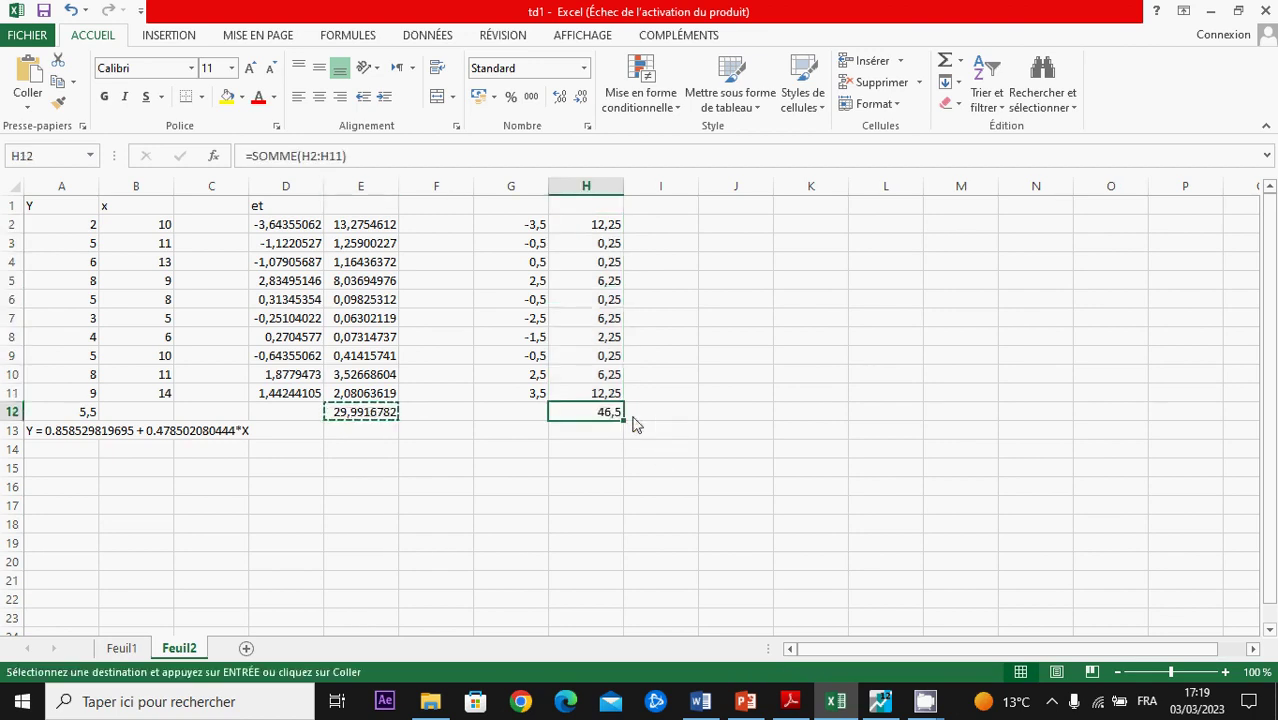
Step: Calculate the explained sum of squares in F14 with =H12-E12
left_click(444, 452)
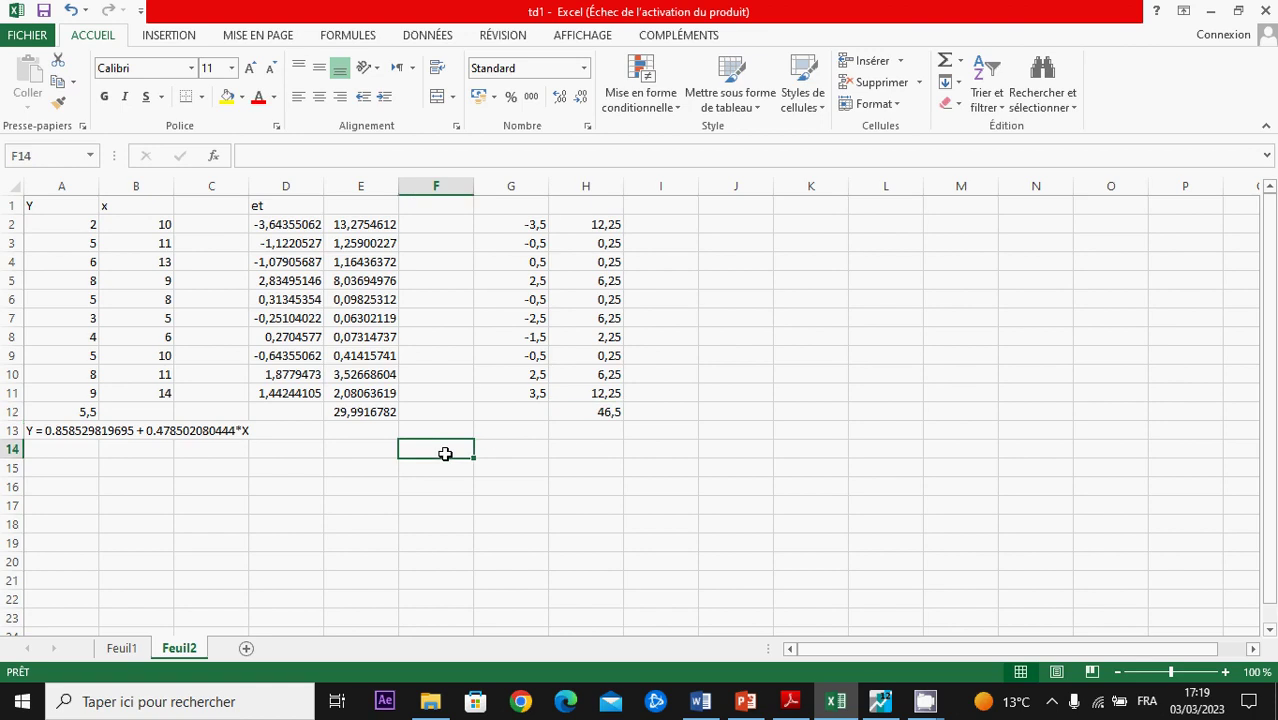
type("=")
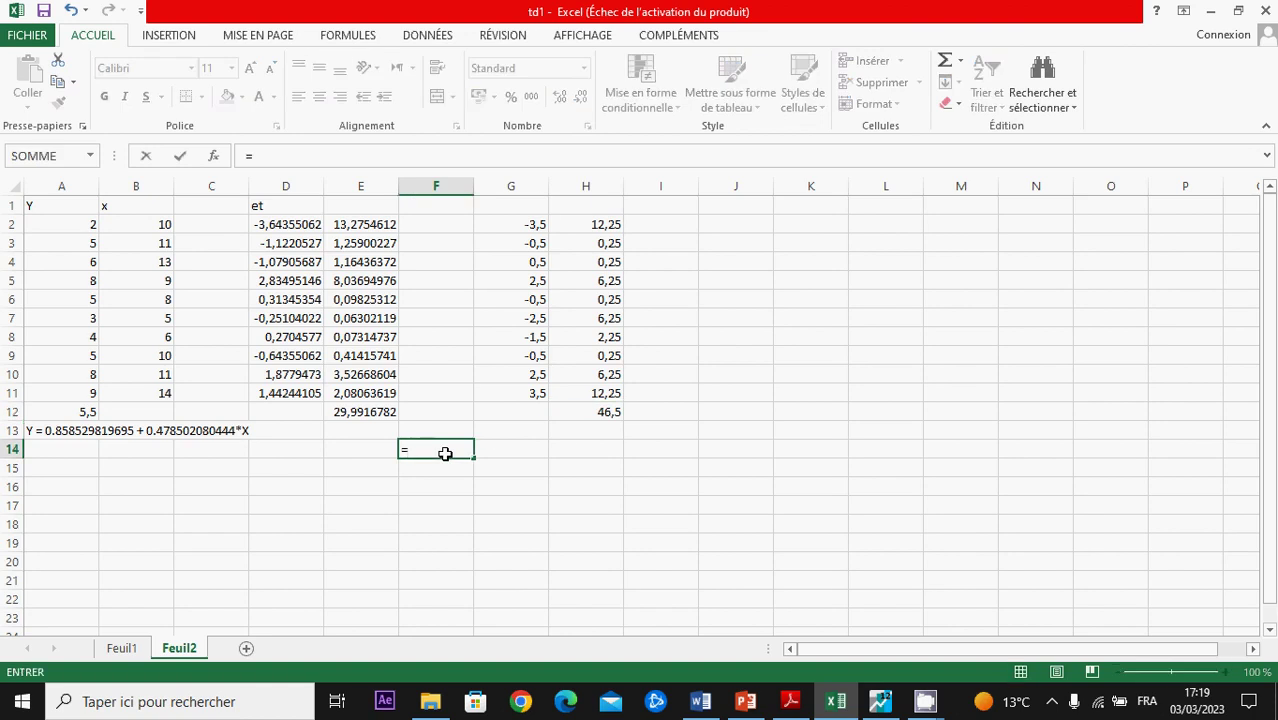
left_click(607, 415)
type("-")
left_click(352, 413)
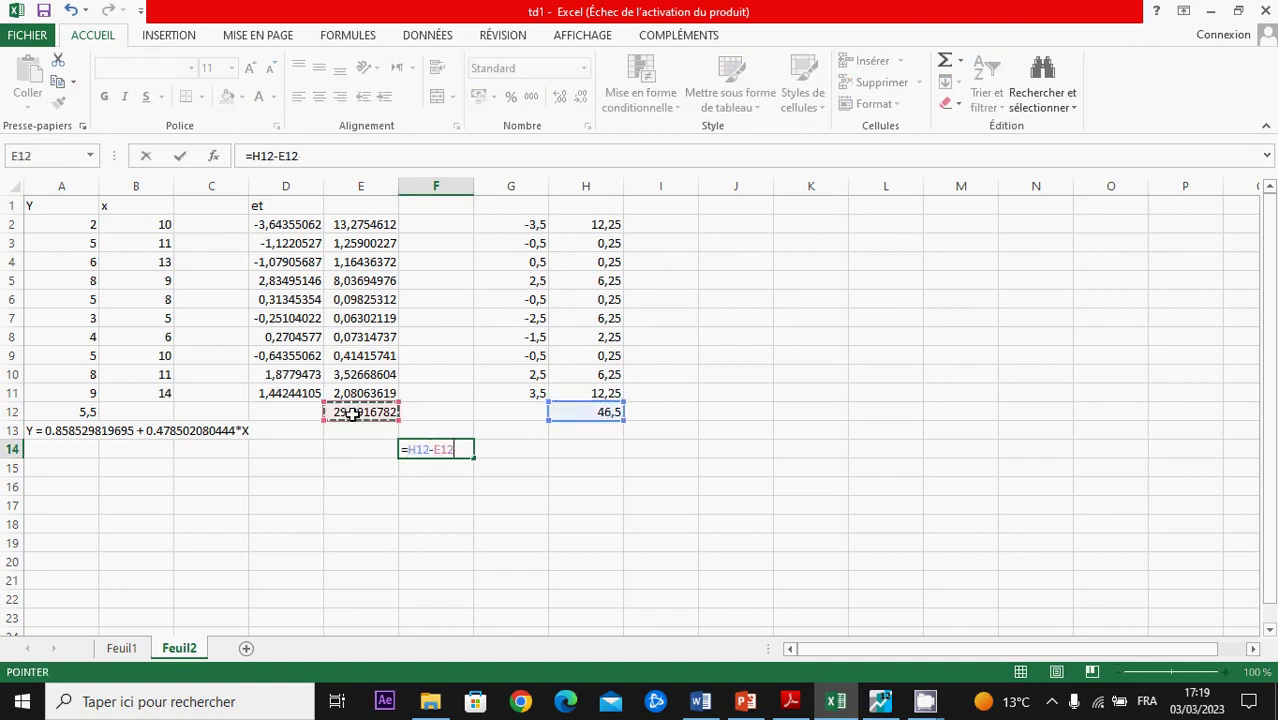
key("Return")
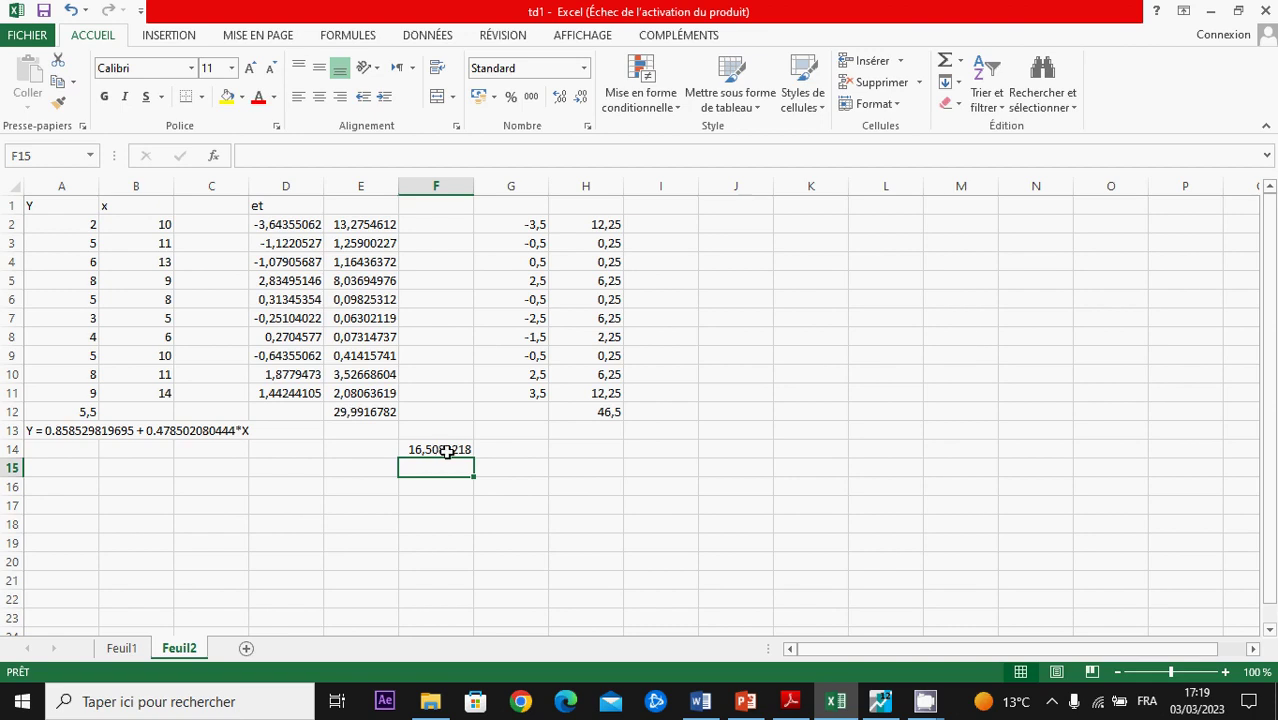
left_click(447, 450)
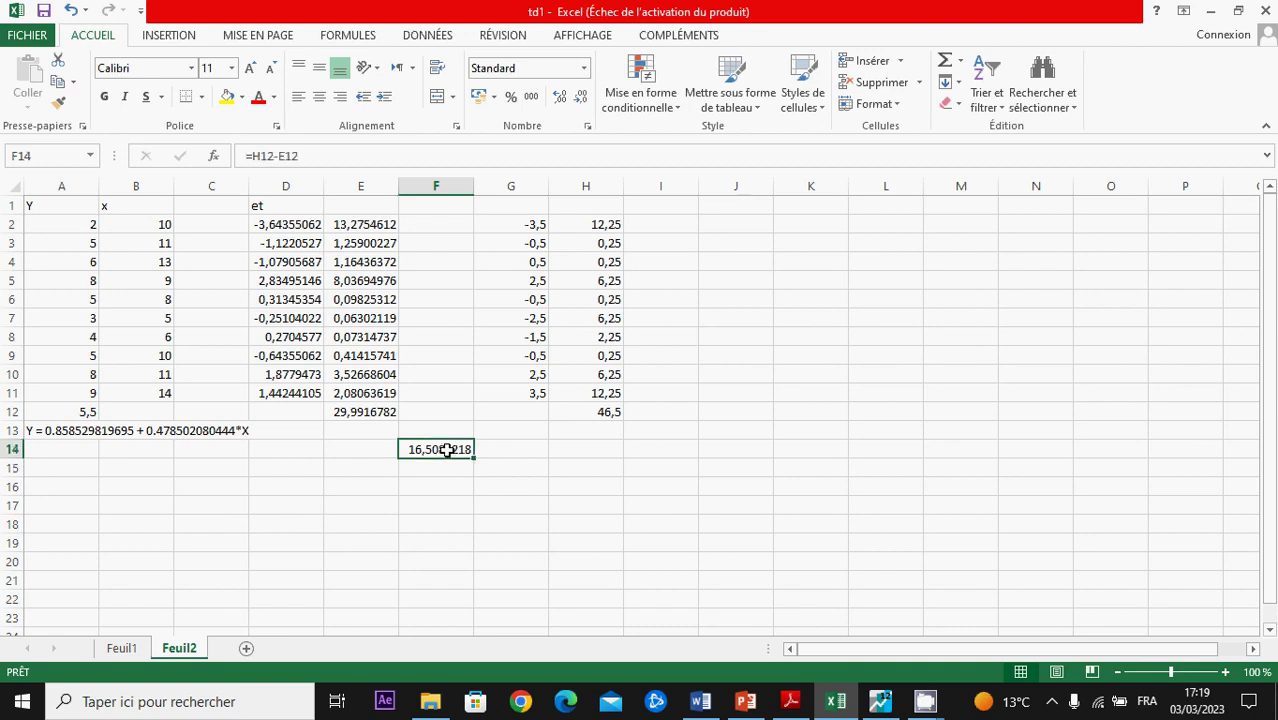
Step: Replace the decimal points with commas in both coefficients of the regression equation in A13
left_click(735, 226)
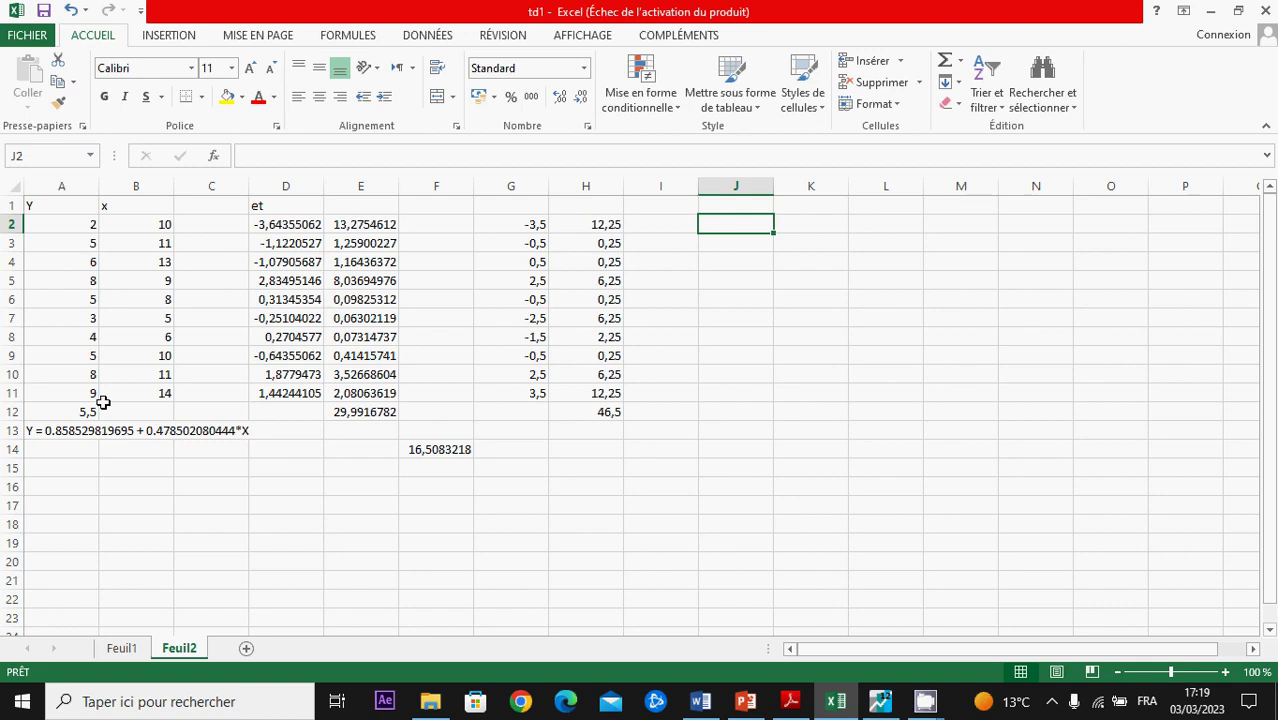
left_click(39, 430)
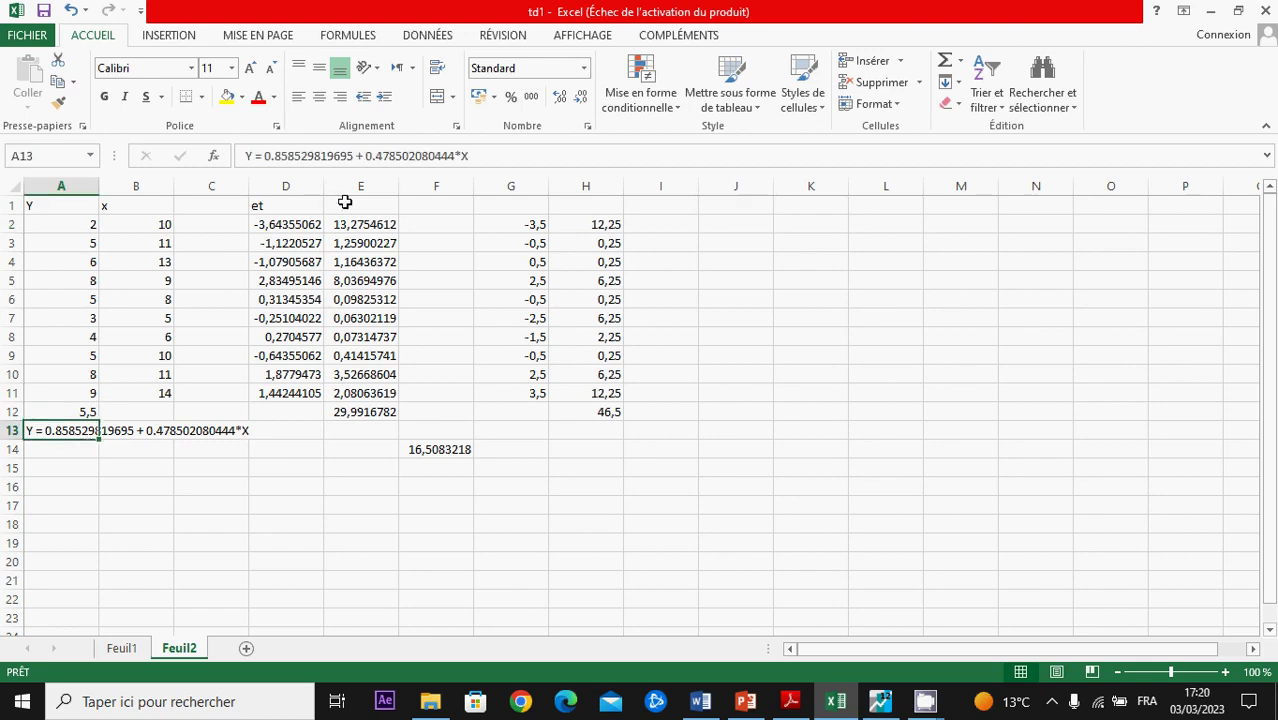
left_click(279, 157)
key("BackSpace")
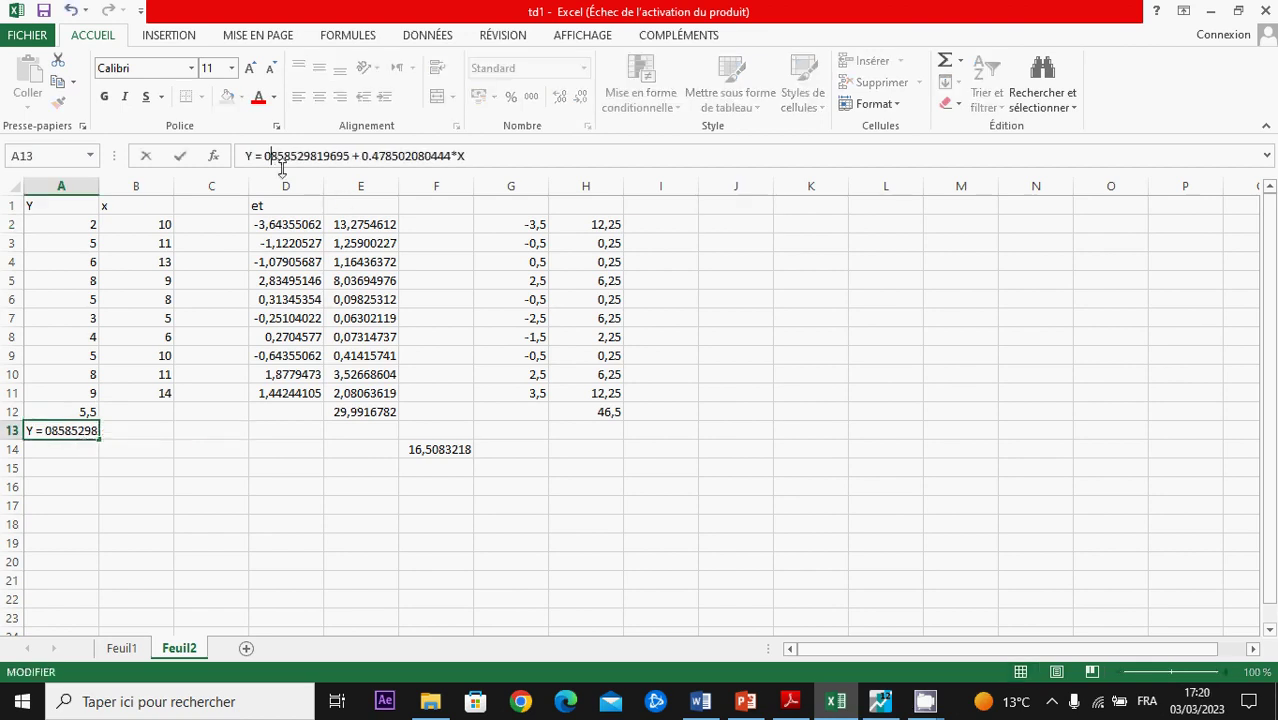
type(",")
key("Right")
key("Right")
key("Right")
key("Right")
key("Right")
key("Right")
key("Right")
key("Right")
key("Right")
key("Right")
key("Right")
key("Right")
key("Right")
key("Right")
key("Right")
key("Right")
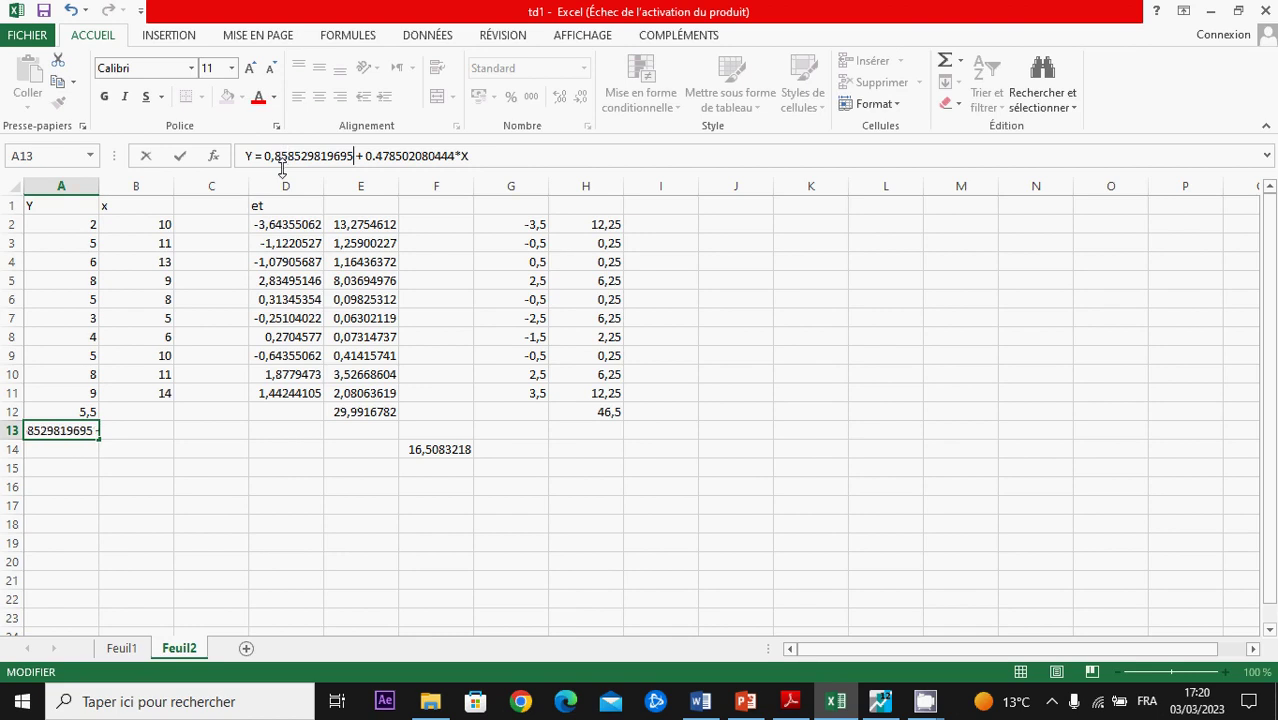
key("BackSpace")
type(",")
key("Return")
key("Up")
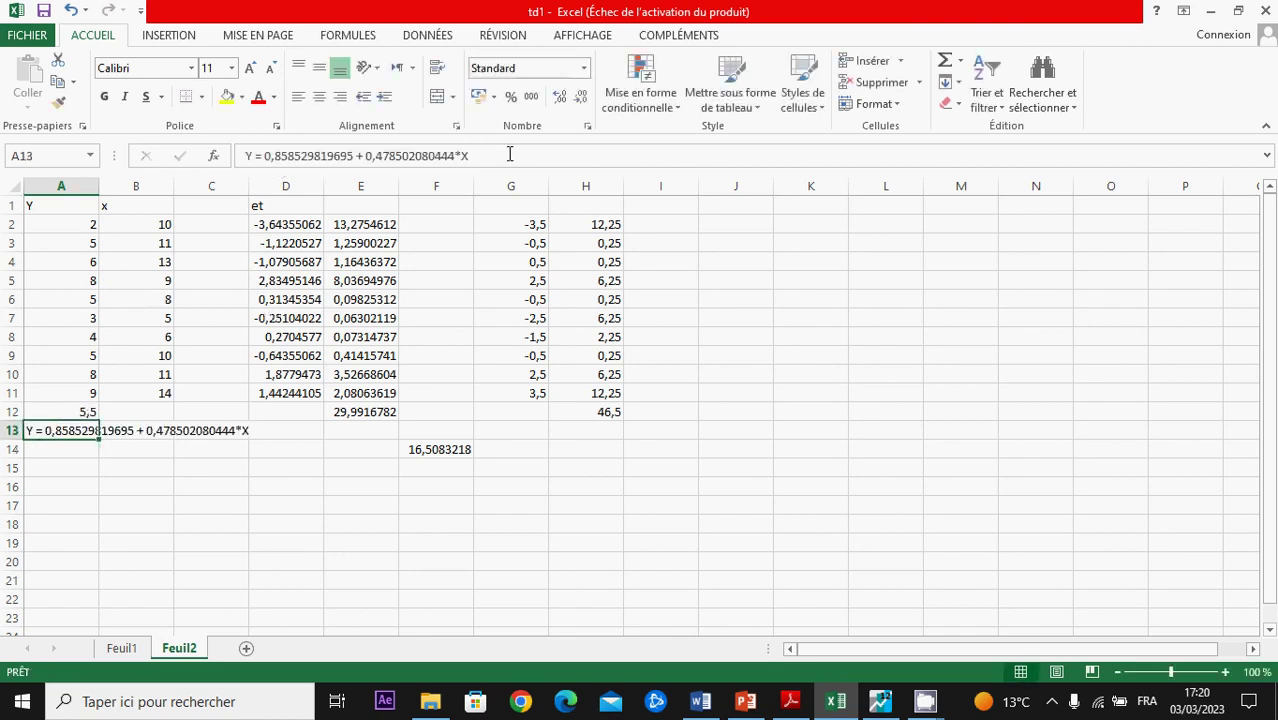
Step: Copy the regression equation text from A13, without the leading Y, into J2
left_click_drag(509, 154, 252, 155)
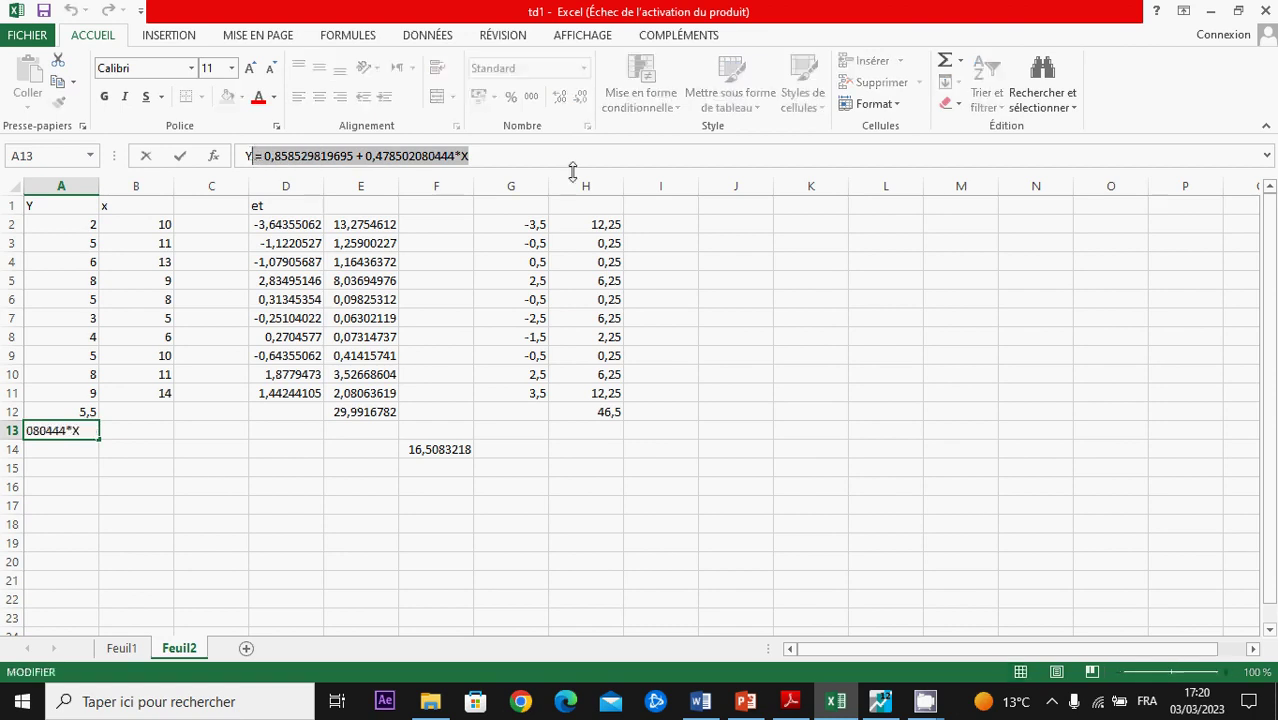
key("ctrl+c")
left_click(736, 224)
key("ctrl+v")
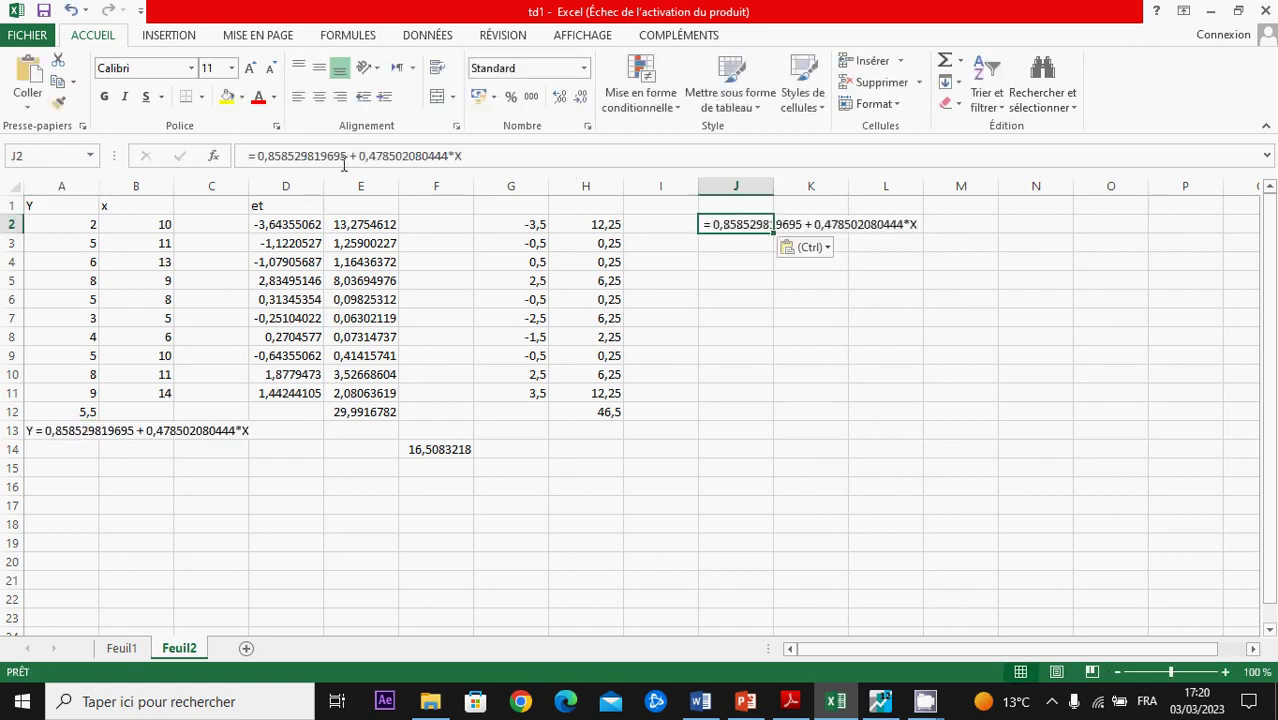
left_click(252, 156)
key("Delete")
key("Delete")
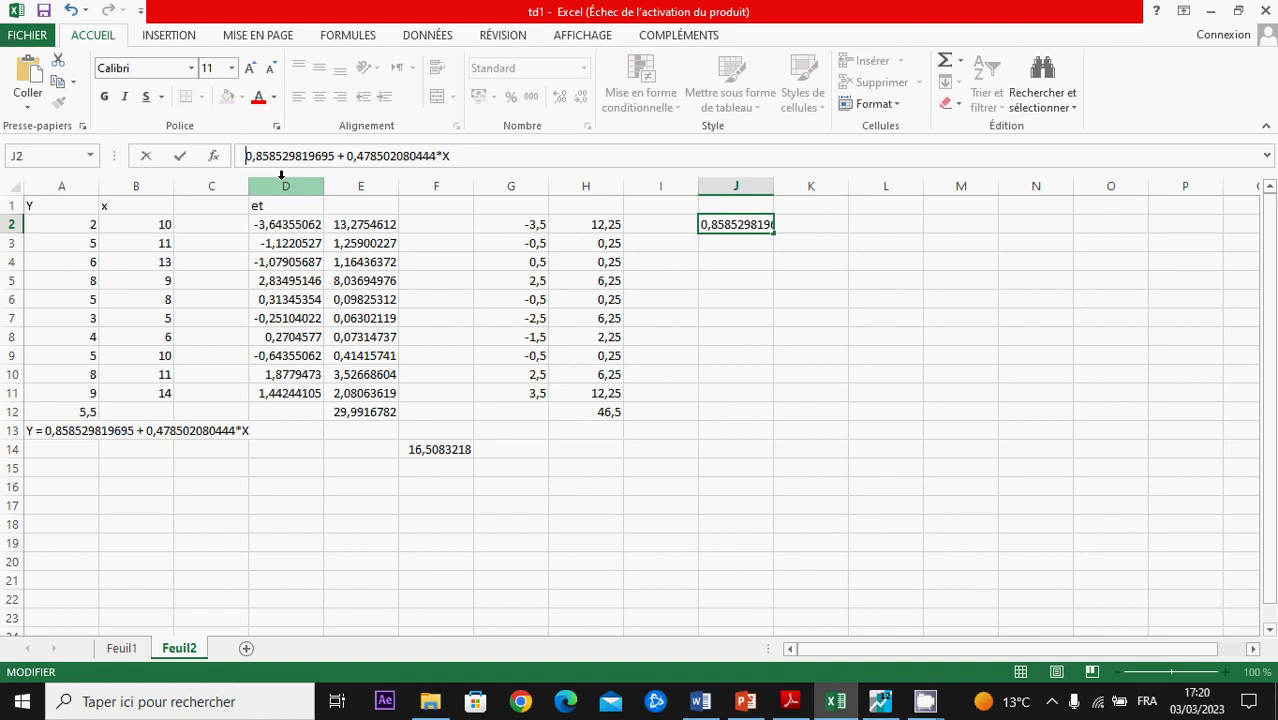
type("=")
left_click(490, 158)
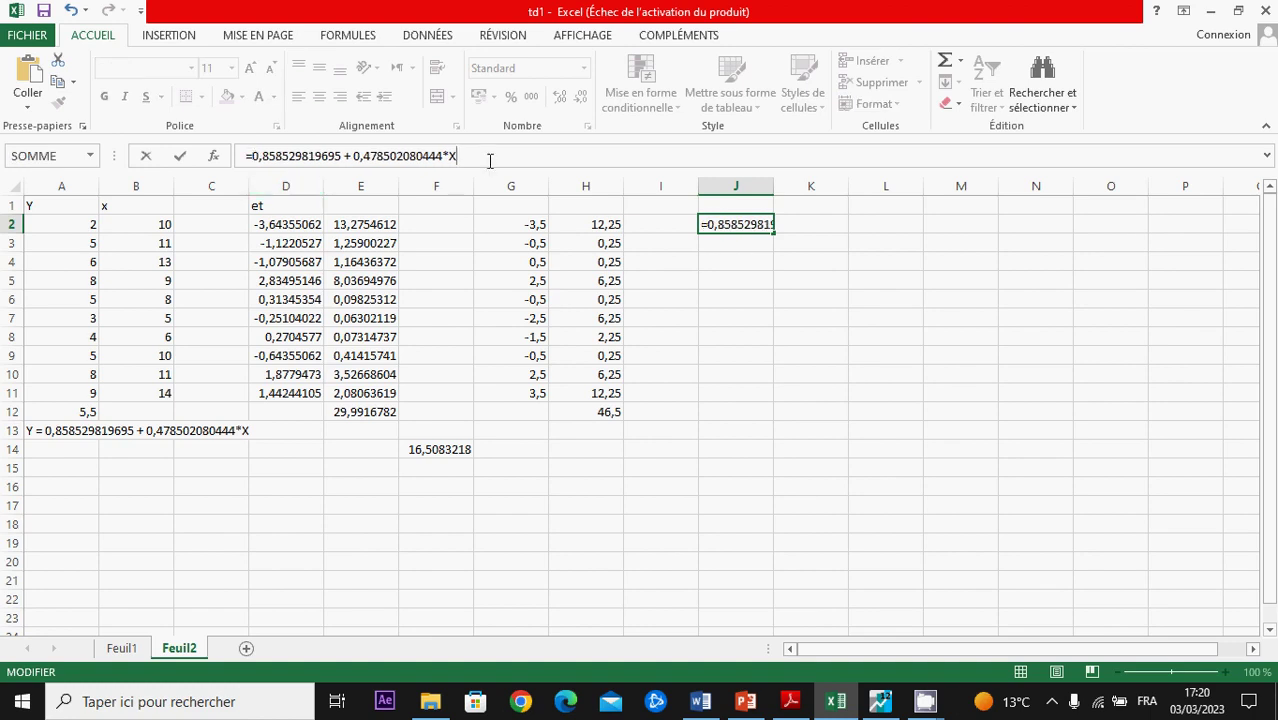
key("BackSpace")
left_click(143, 224)
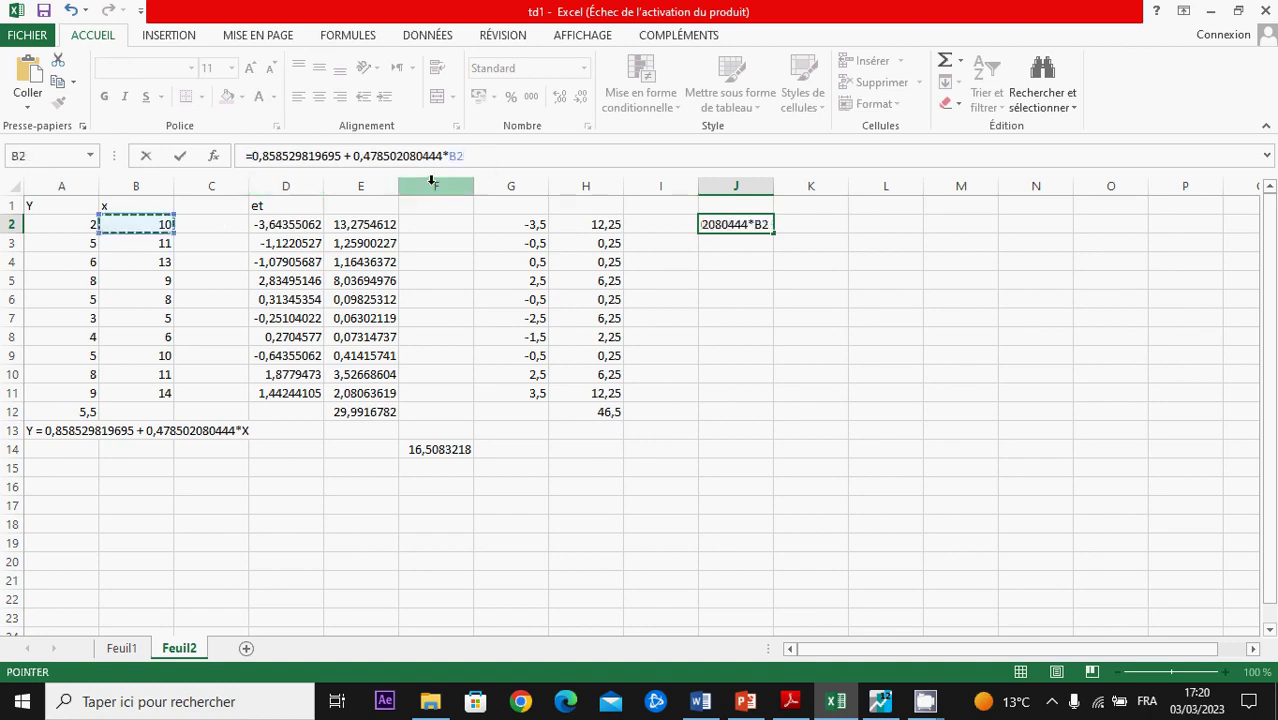
key("Return")
left_click(745, 226)
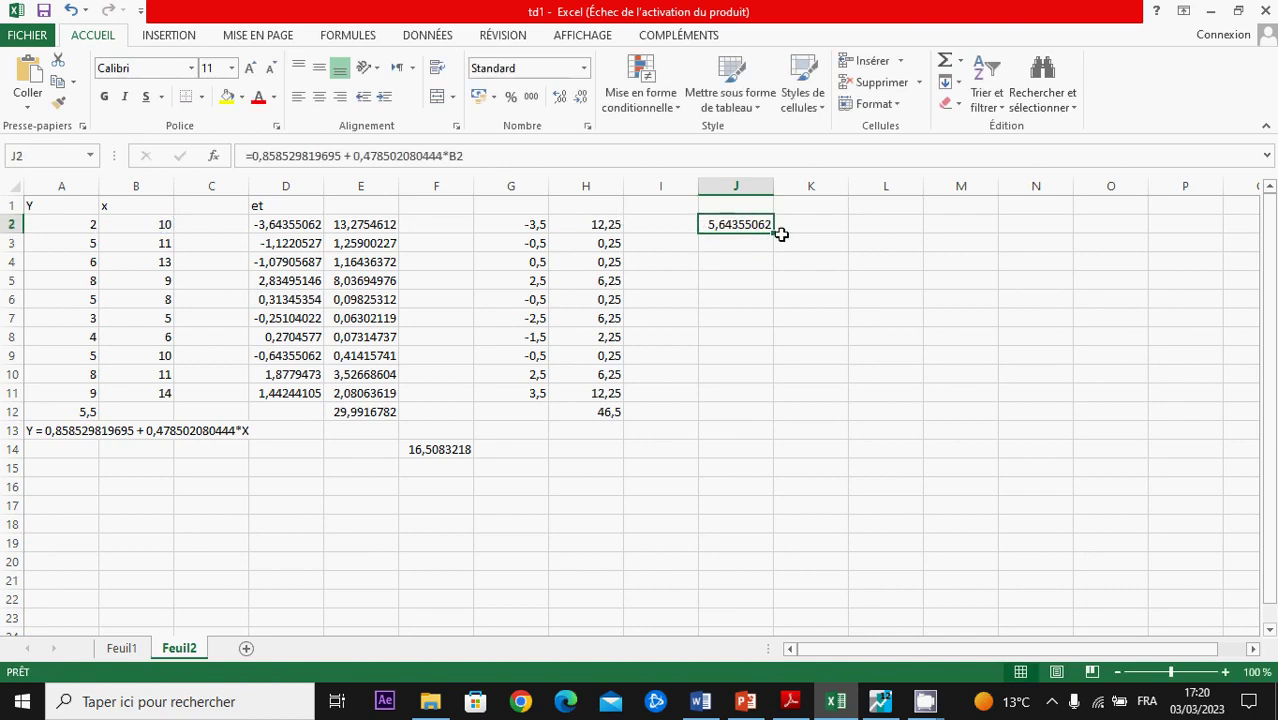
left_click_drag(781, 235, 750, 400)
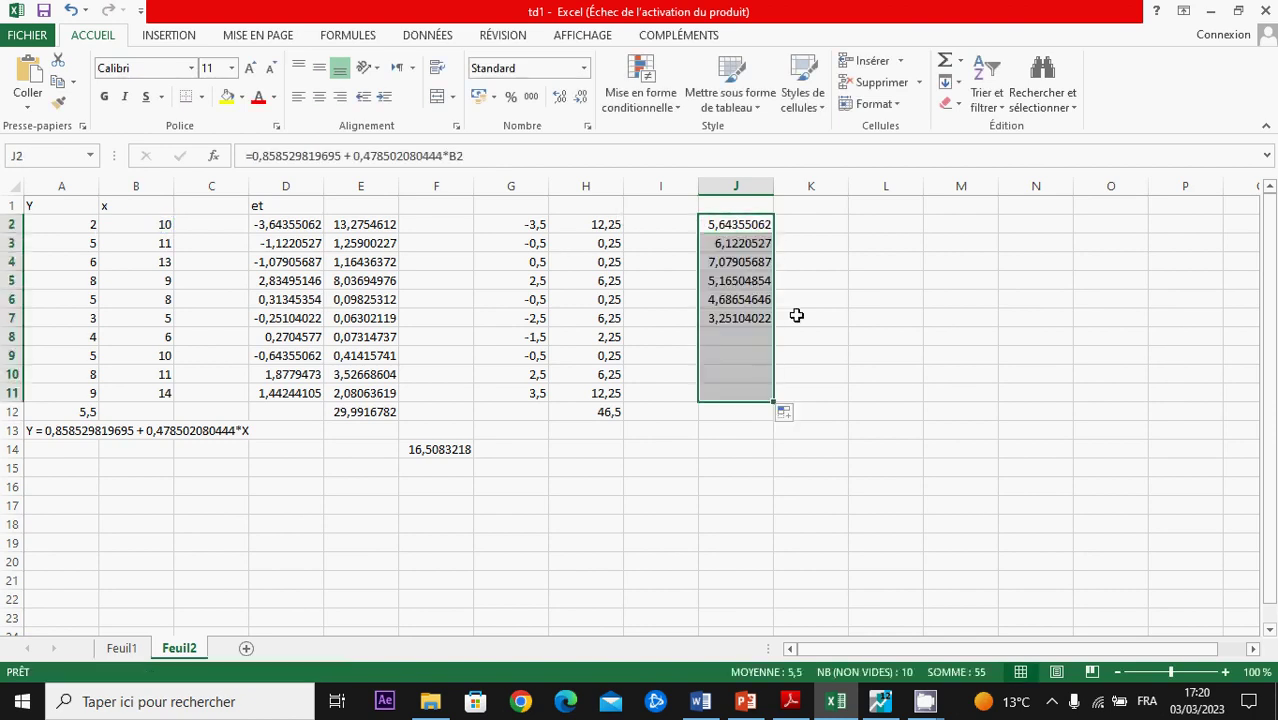
Step: Calculate the average of the fitted values J2:J11 in J12 with the MOYENNE function
left_click(88, 412)
key("ctrl+c")
left_click(715, 413)
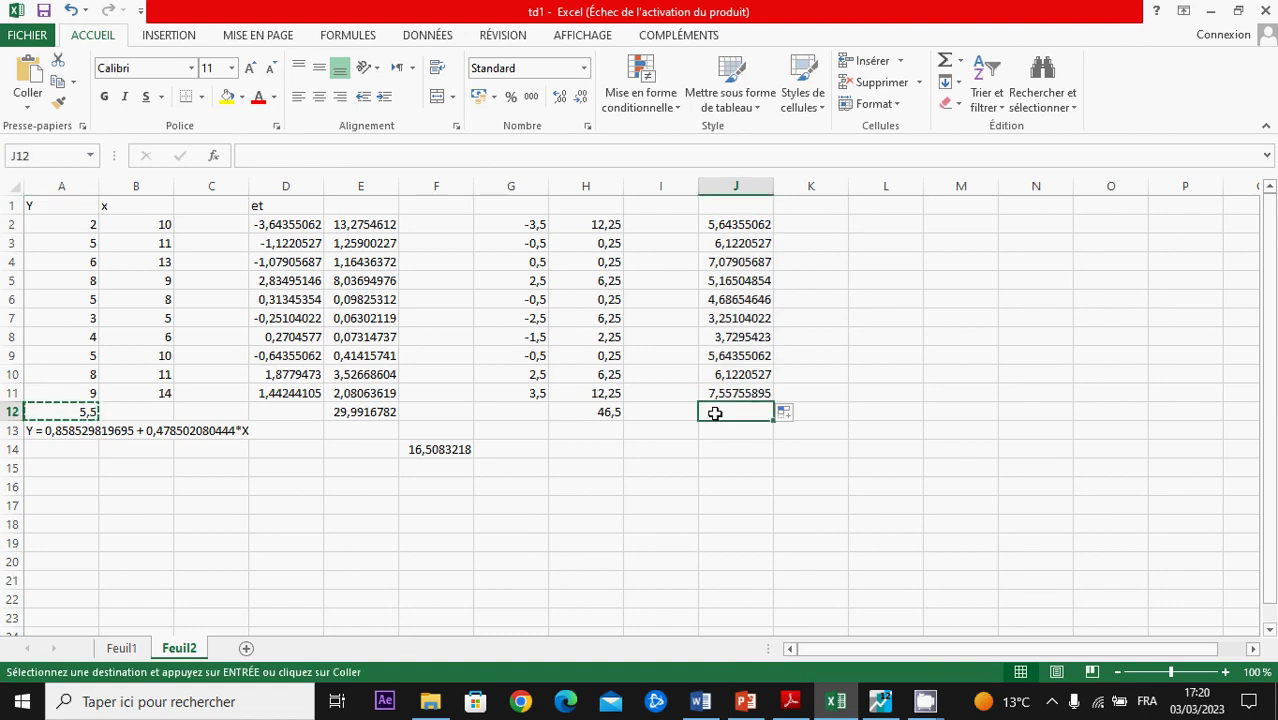
type("=mo")
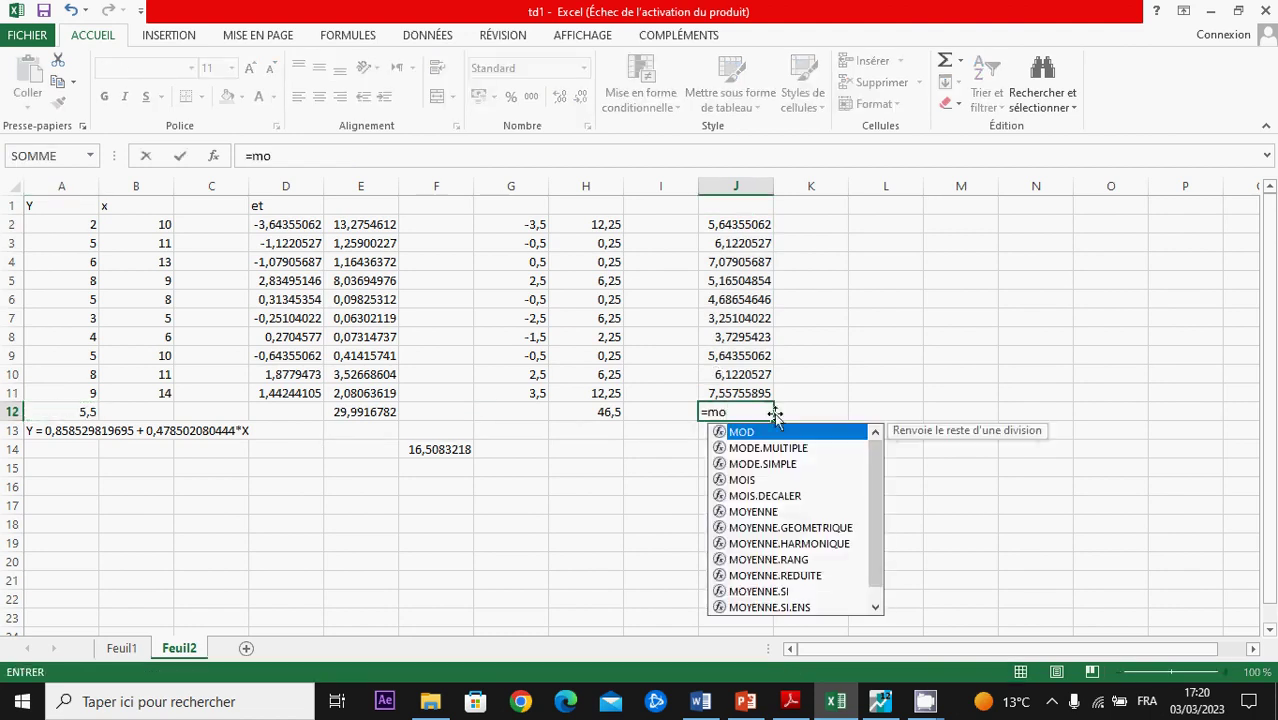
type("ye")
key("Tab")
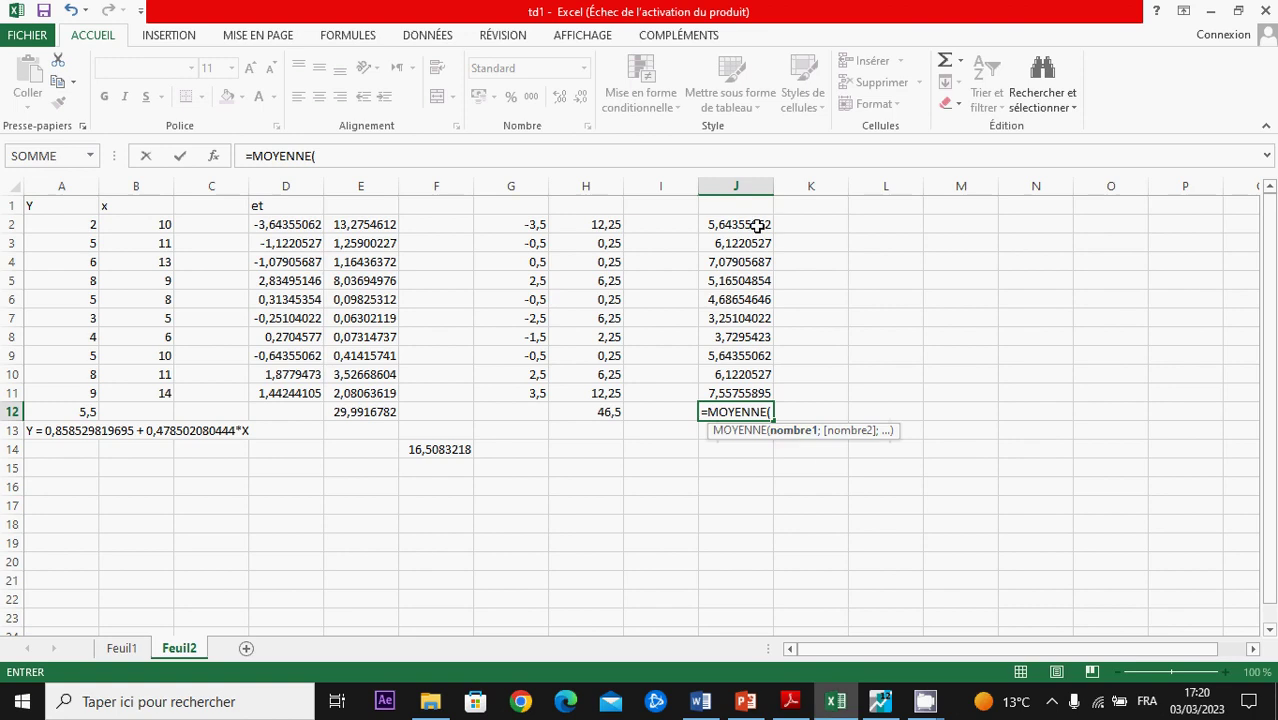
left_click_drag(757, 225, 745, 393)
key("Return")
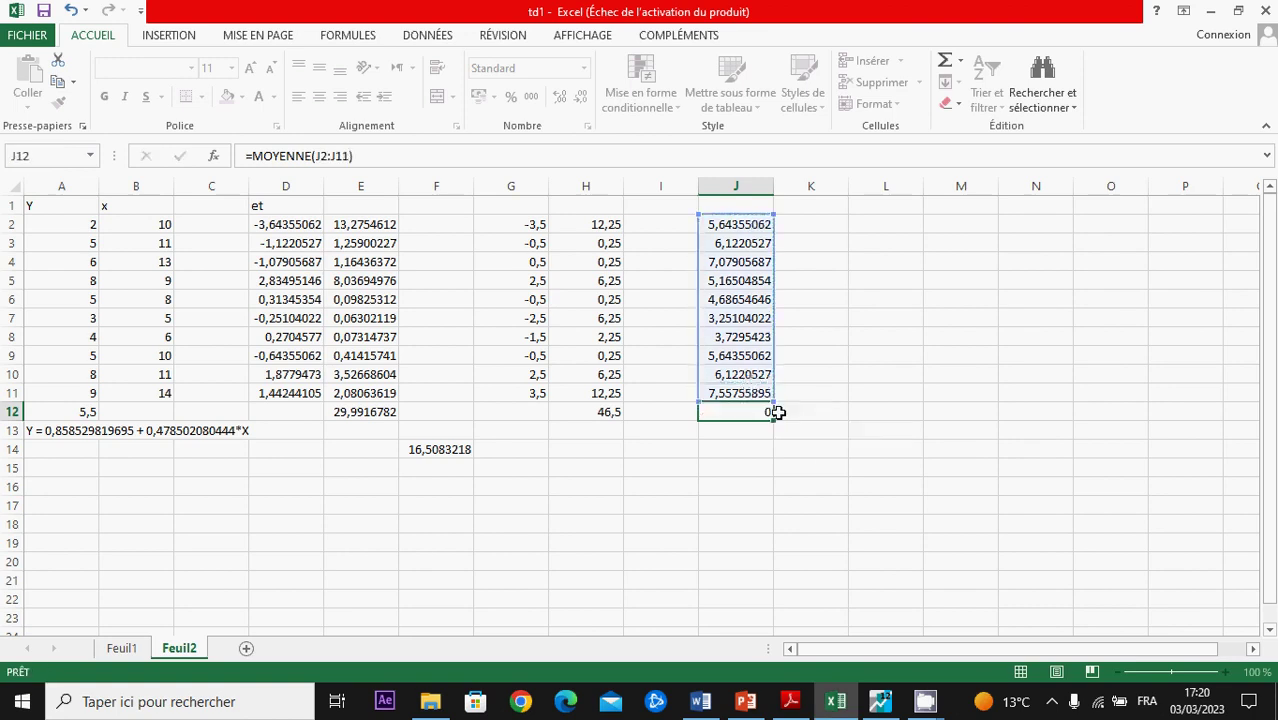
left_click(748, 411)
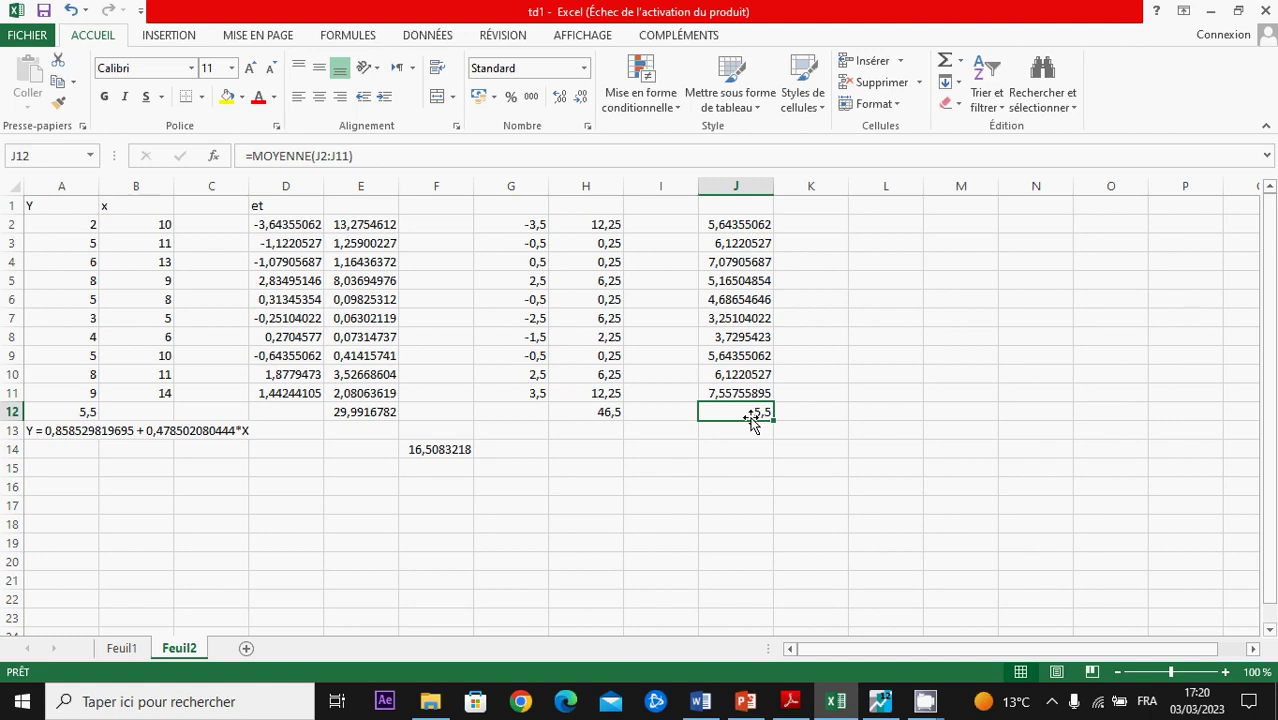
Step: Fill K2:K11 with the squares of the fitted values using =J2^2
left_click(815, 416)
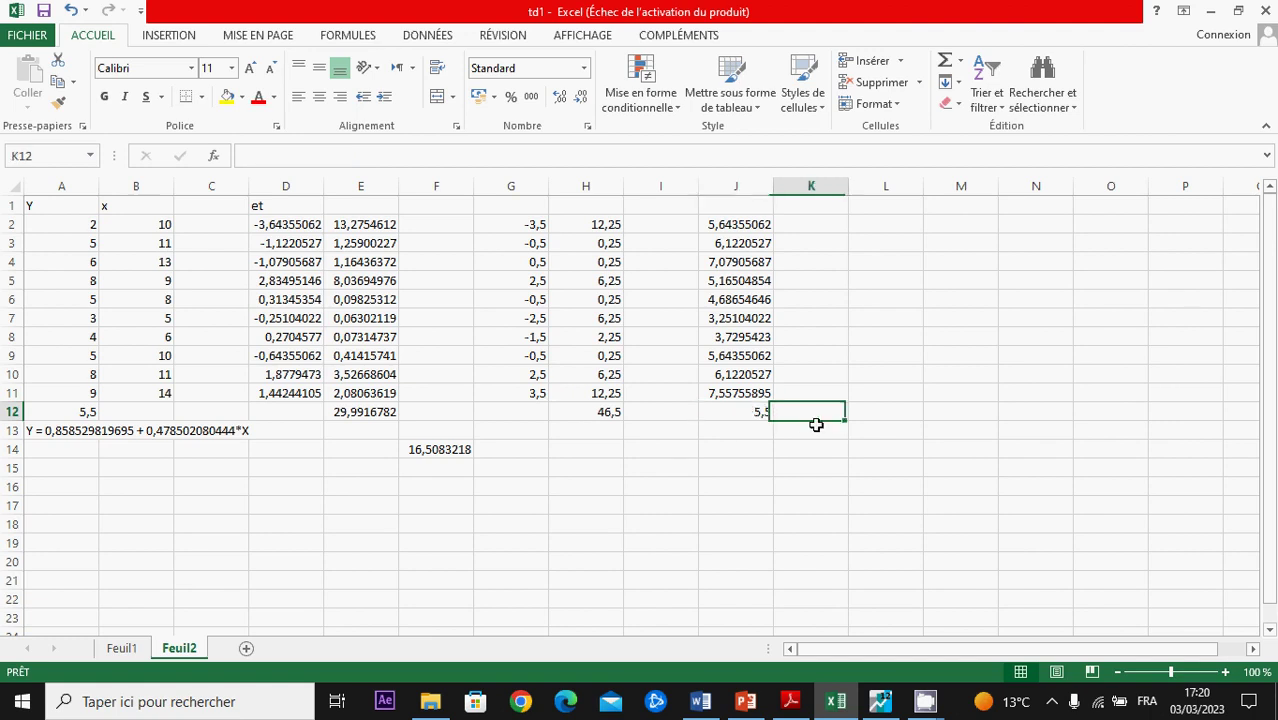
left_click(762, 226)
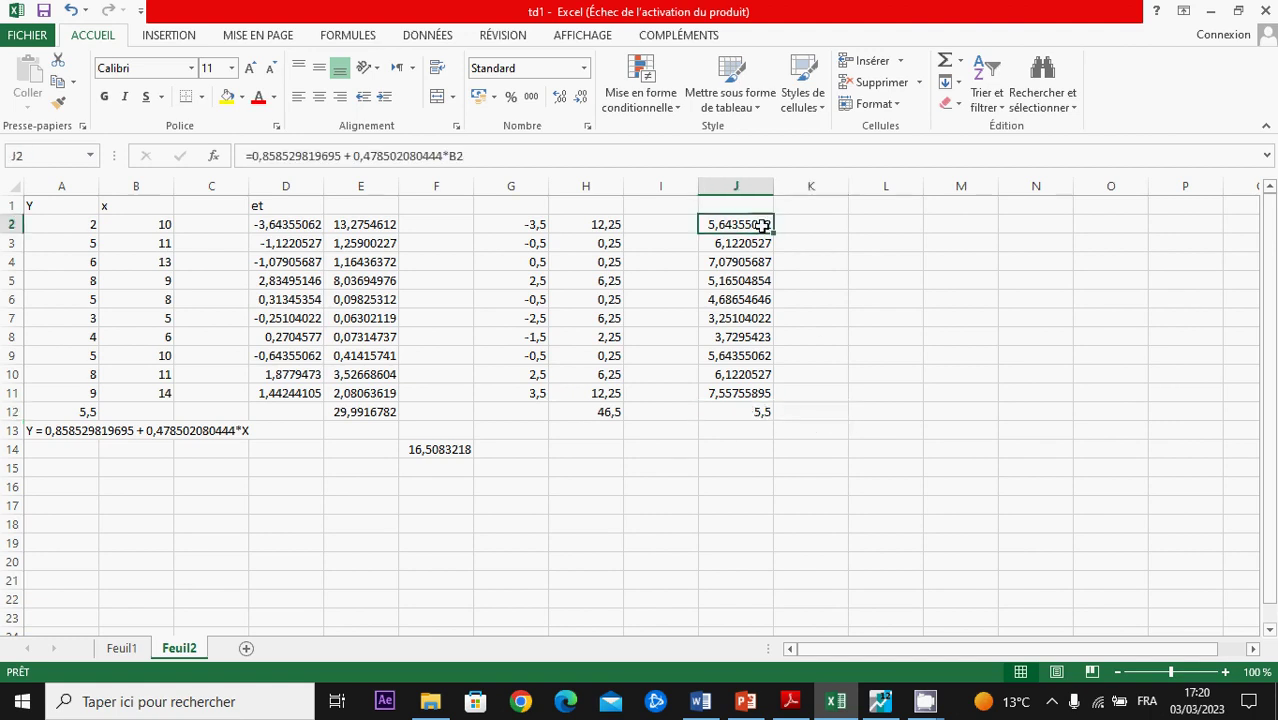
left_click(790, 226)
type("=")
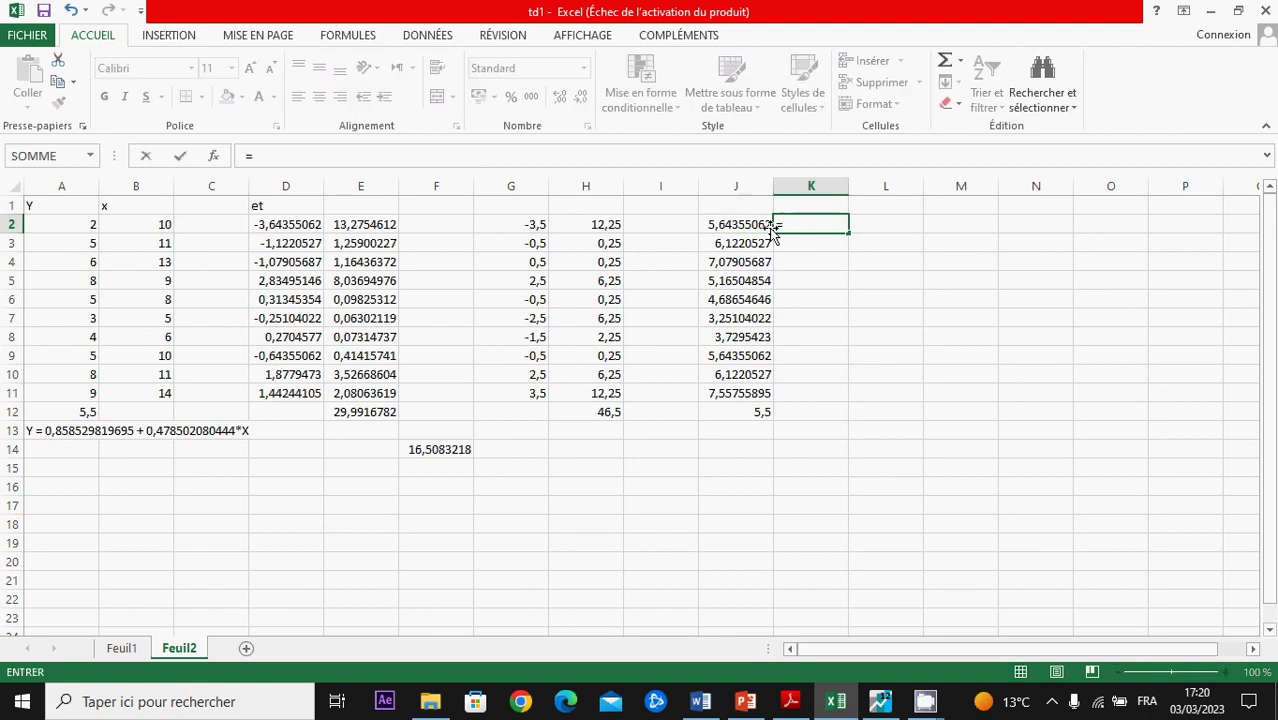
left_click(746, 227)
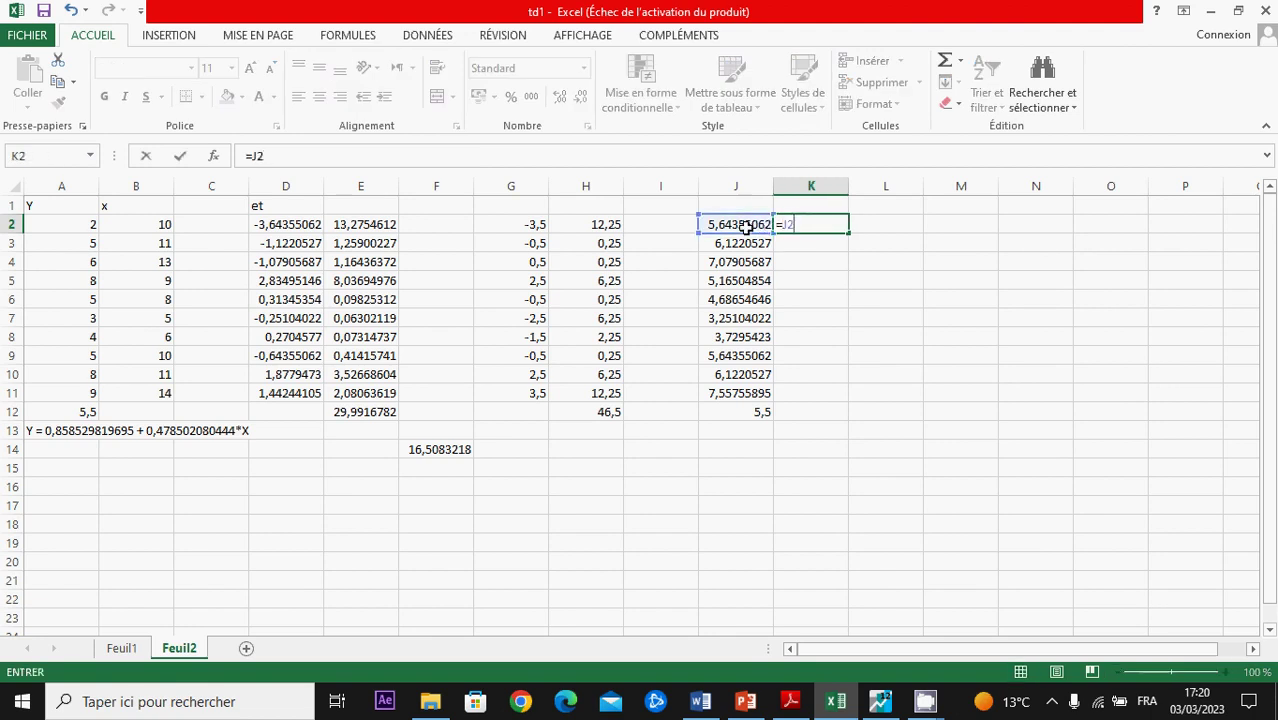
type("^2")
key("Return")
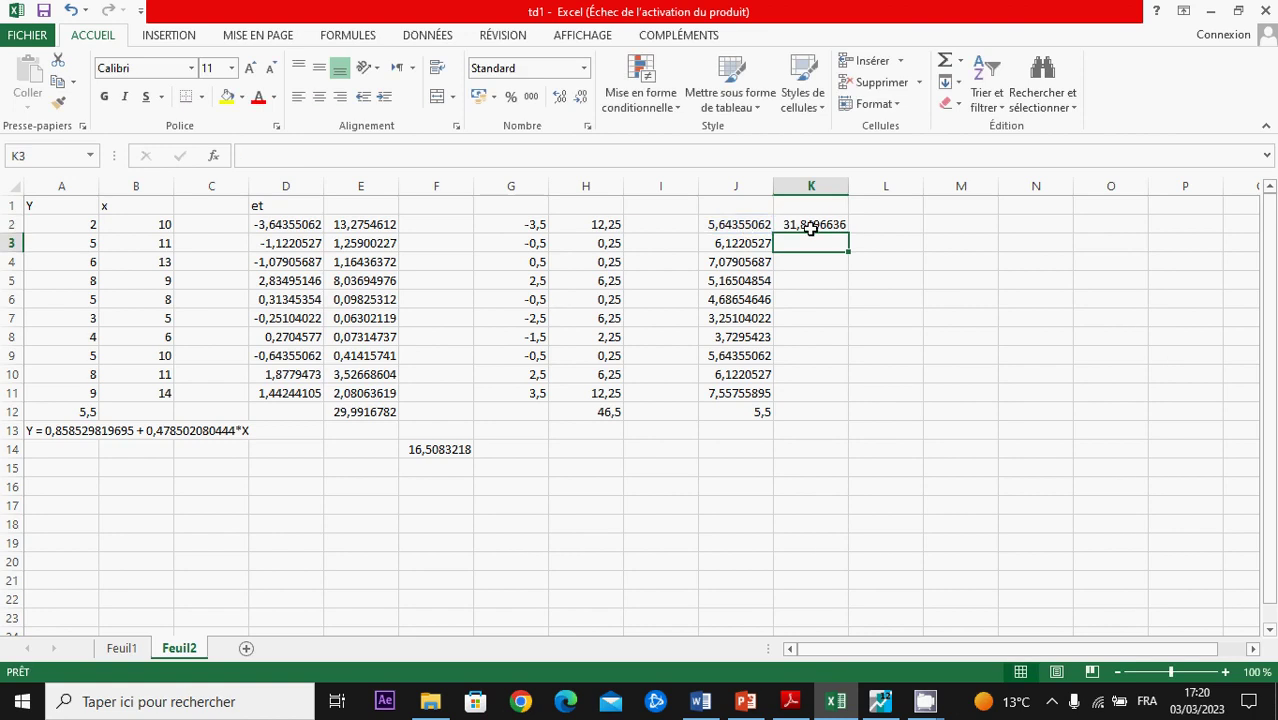
left_click(815, 226)
left_click_drag(850, 235, 824, 400)
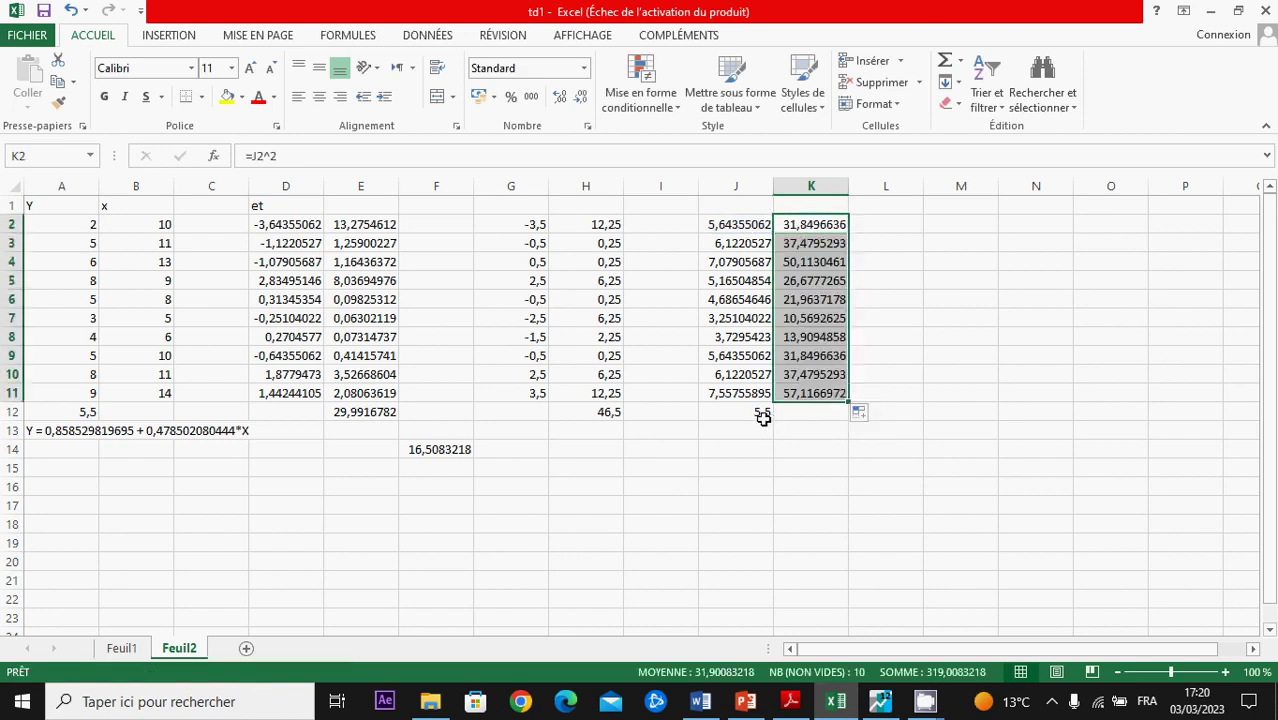
Step: Clear the squared fitted values from K2:K11
left_click(736, 222)
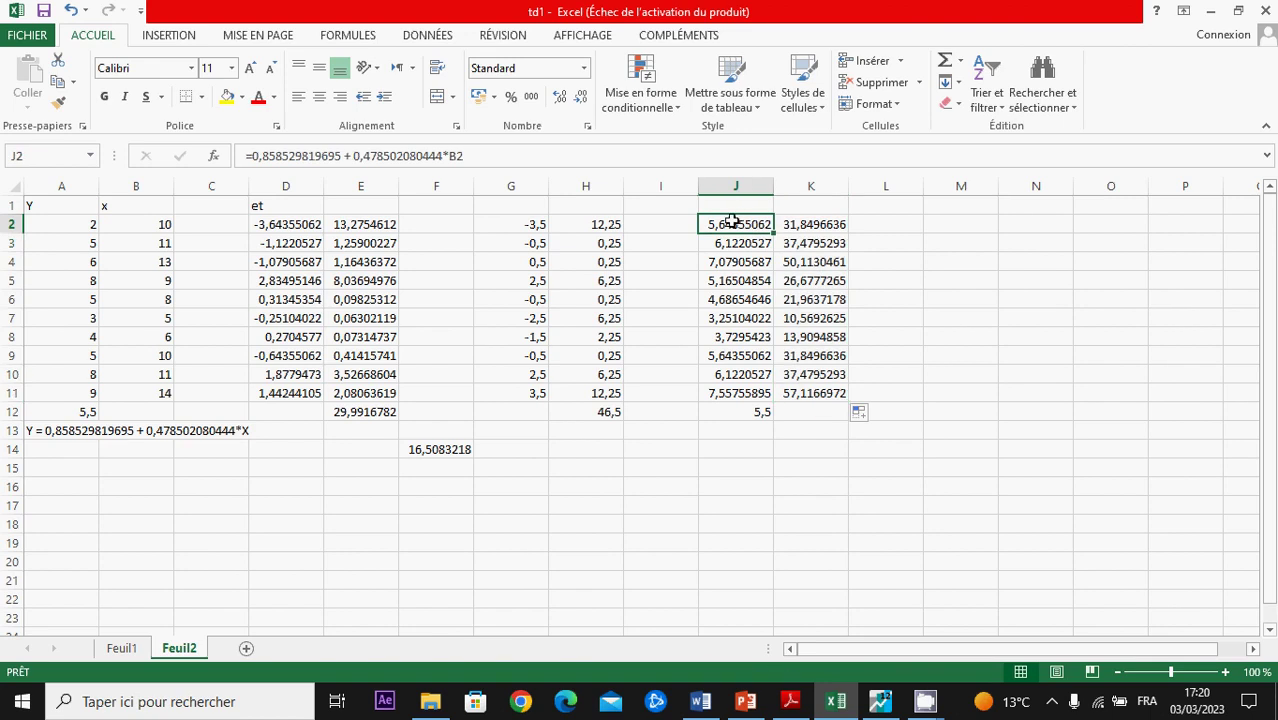
left_click(786, 223)
left_click_drag(805, 352, 816, 396)
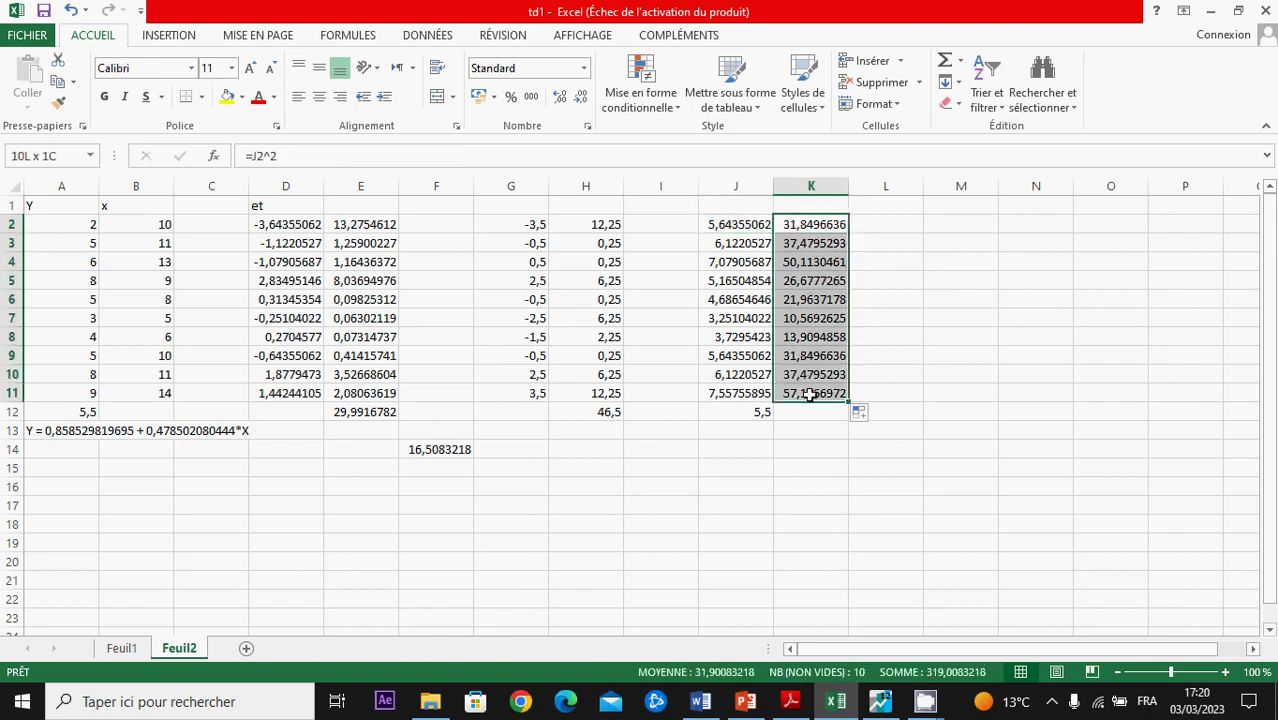
key("Delete")
Step: Enter =J2-J12 in K2 with the row of J12 locked, and fill the deviations from the mean through K11
left_click(809, 229)
type("=")
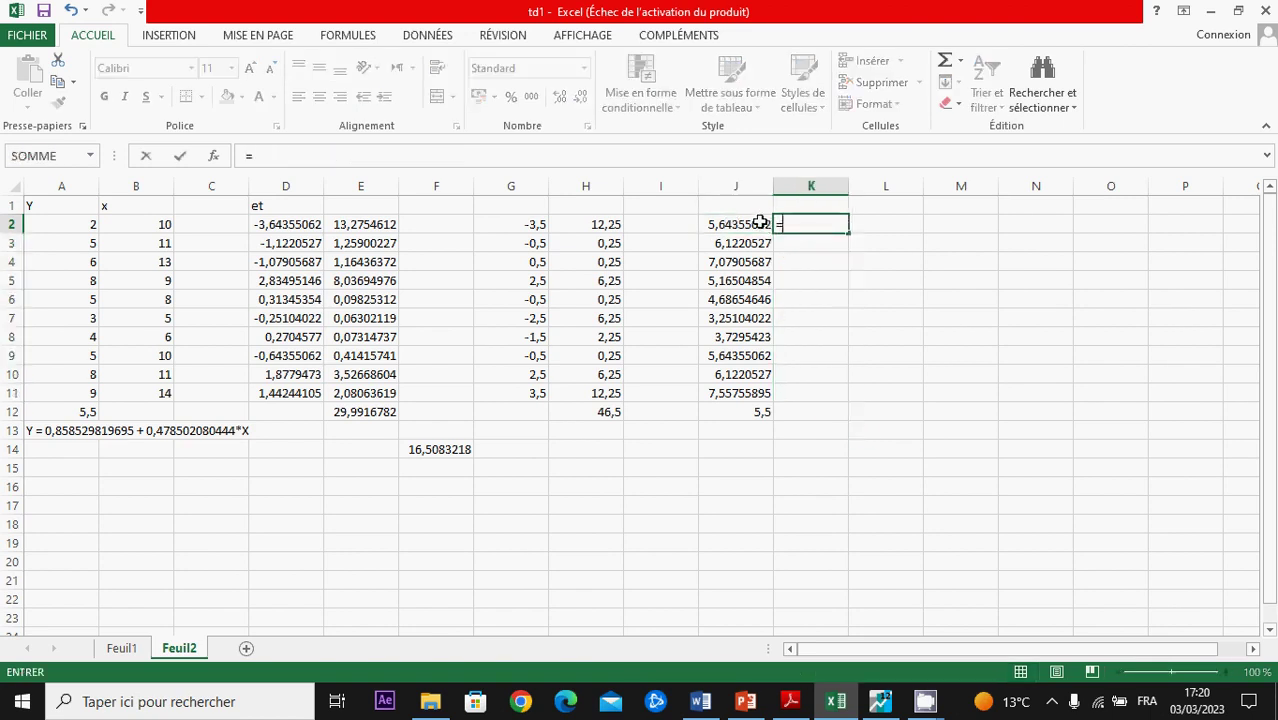
left_click(755, 224)
type("-")
left_click(755, 418)
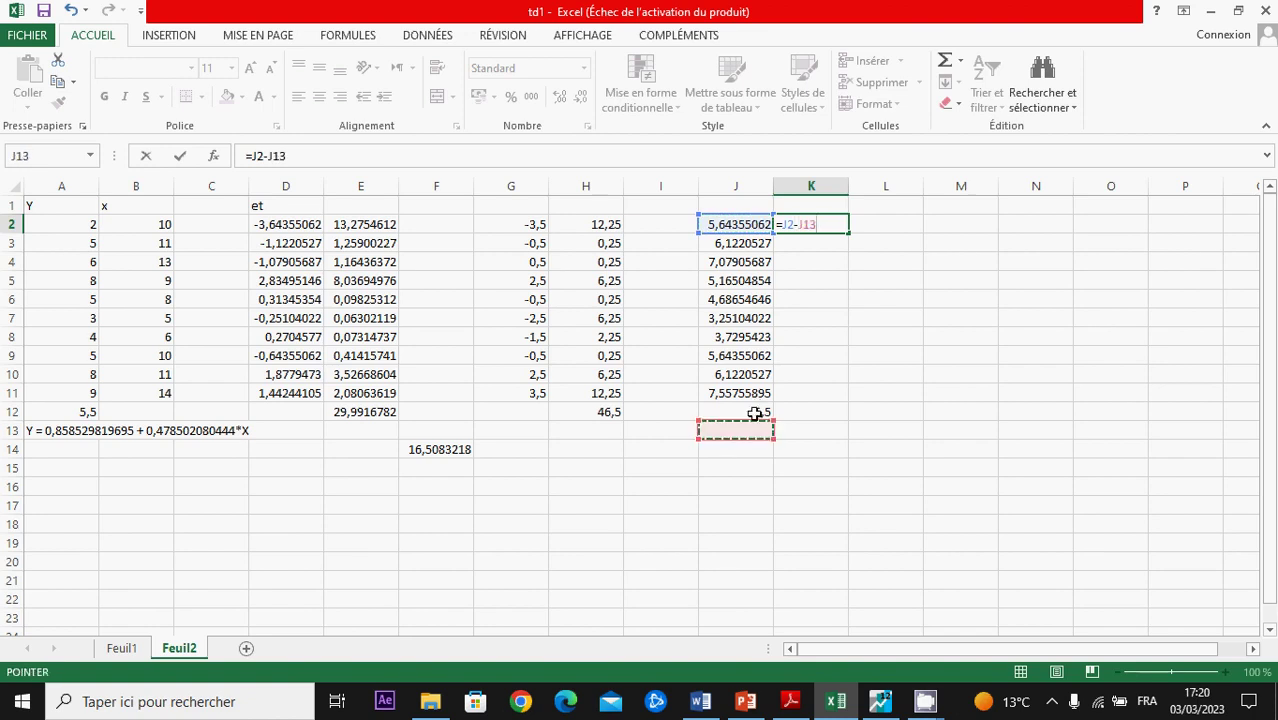
left_click(282, 156)
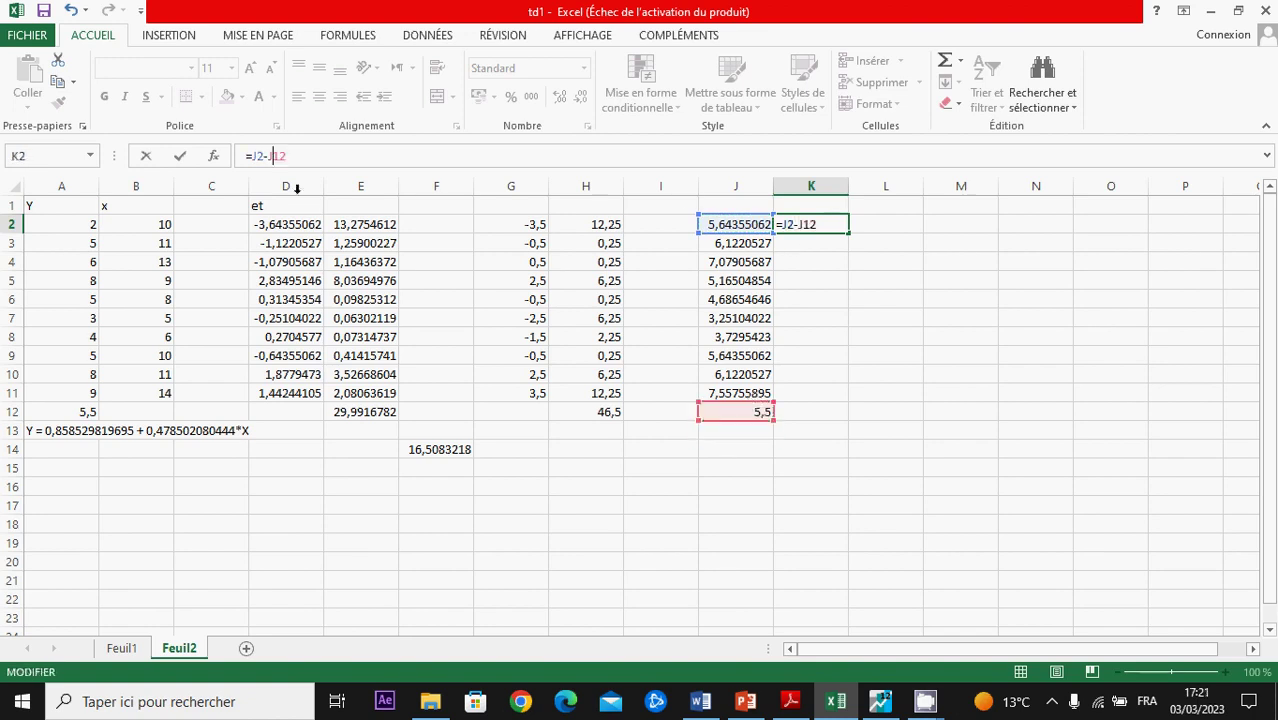
key("F4")
key("F4")
key("Return")
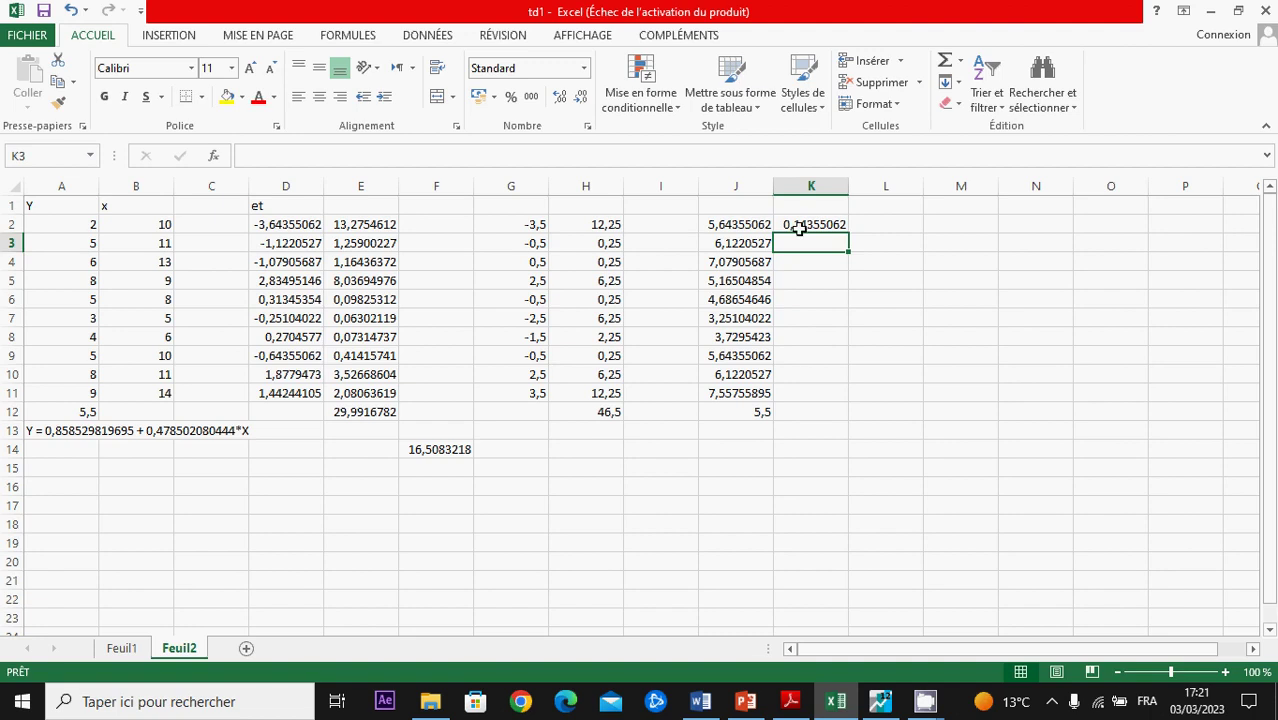
left_click(825, 226)
left_click_drag(852, 232, 826, 399)
Step: Square the deviations with =K2^2 in L2 and fill the formula through L11
left_click(898, 226)
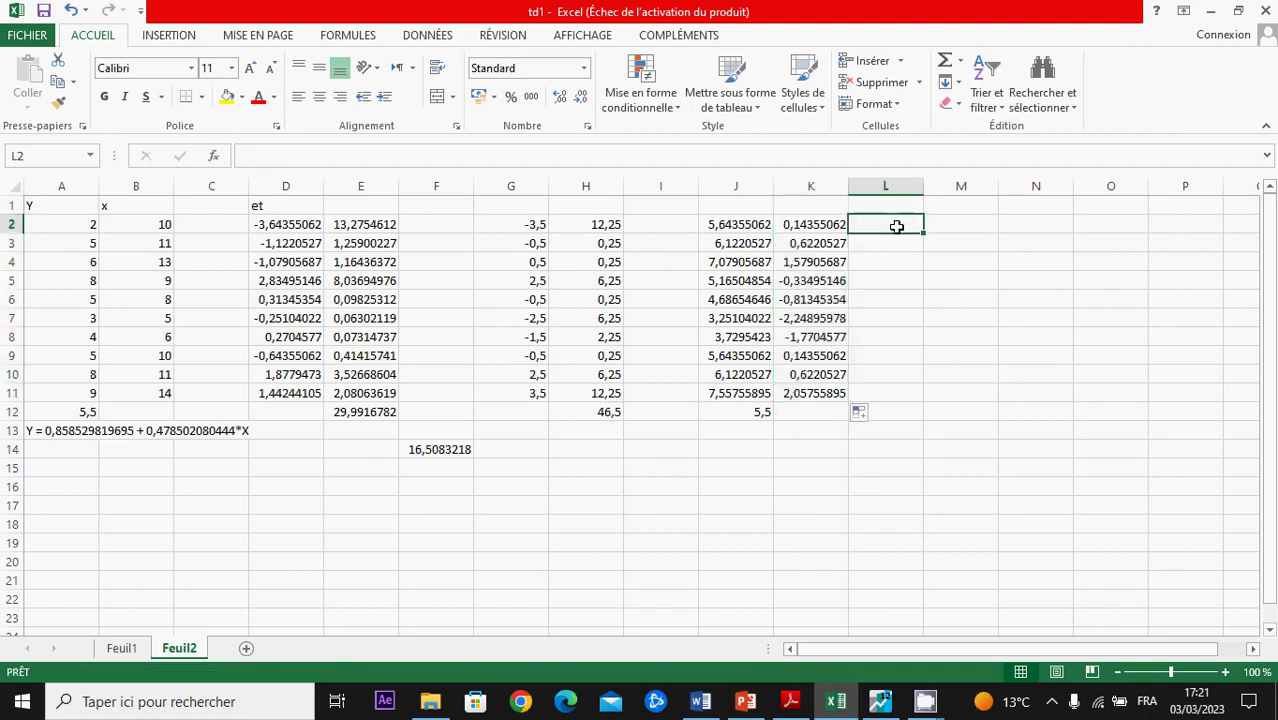
type("=")
left_click(821, 224)
type("^")
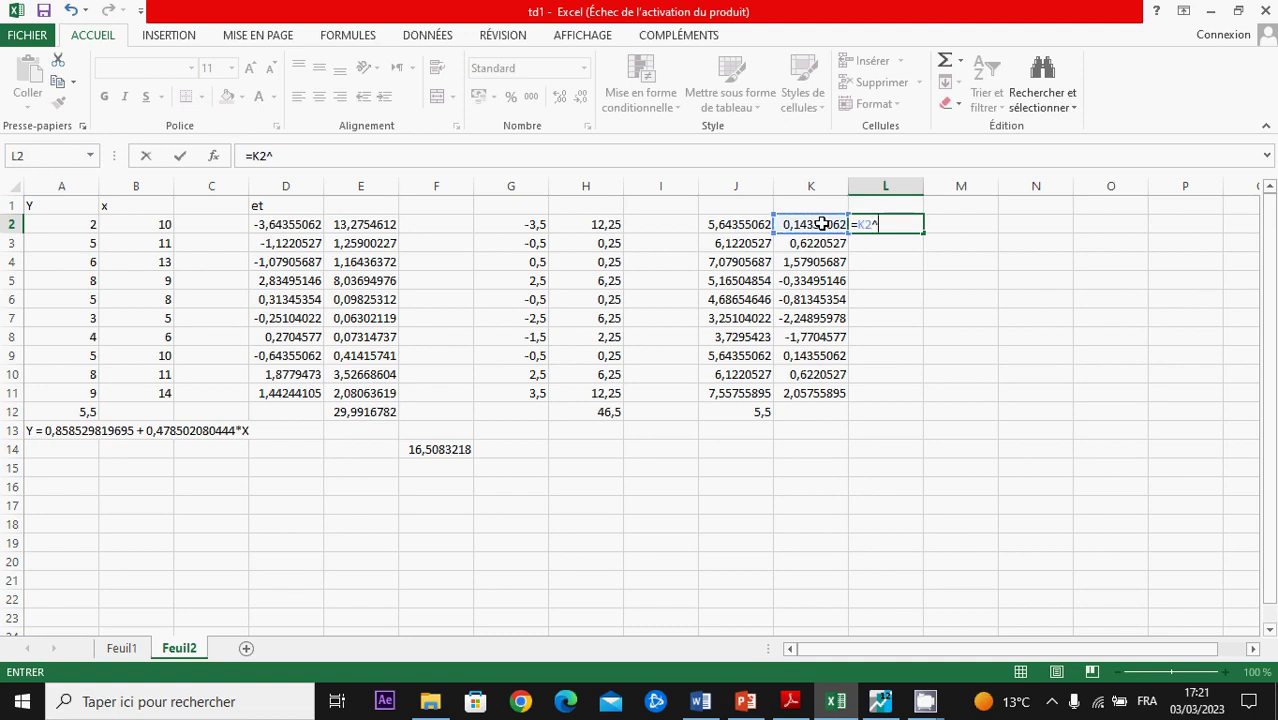
type("2")
key("Return")
left_click(900, 228)
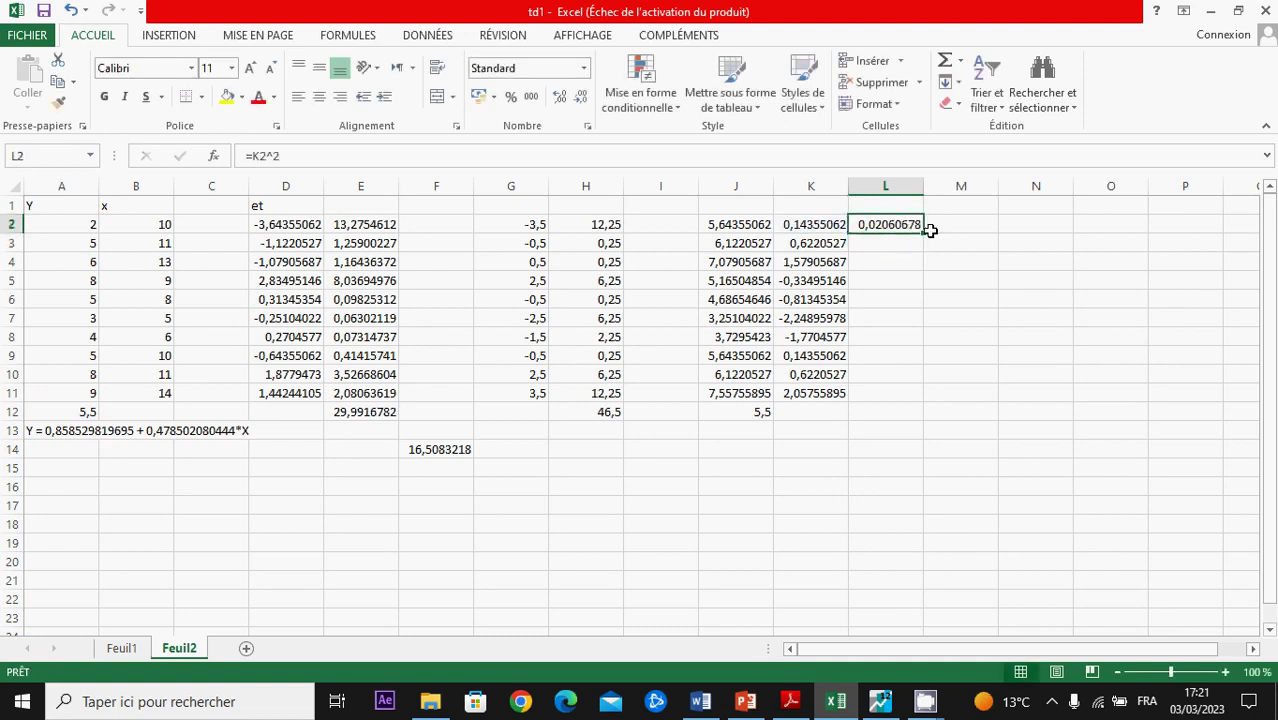
left_click_drag(922, 231, 913, 410)
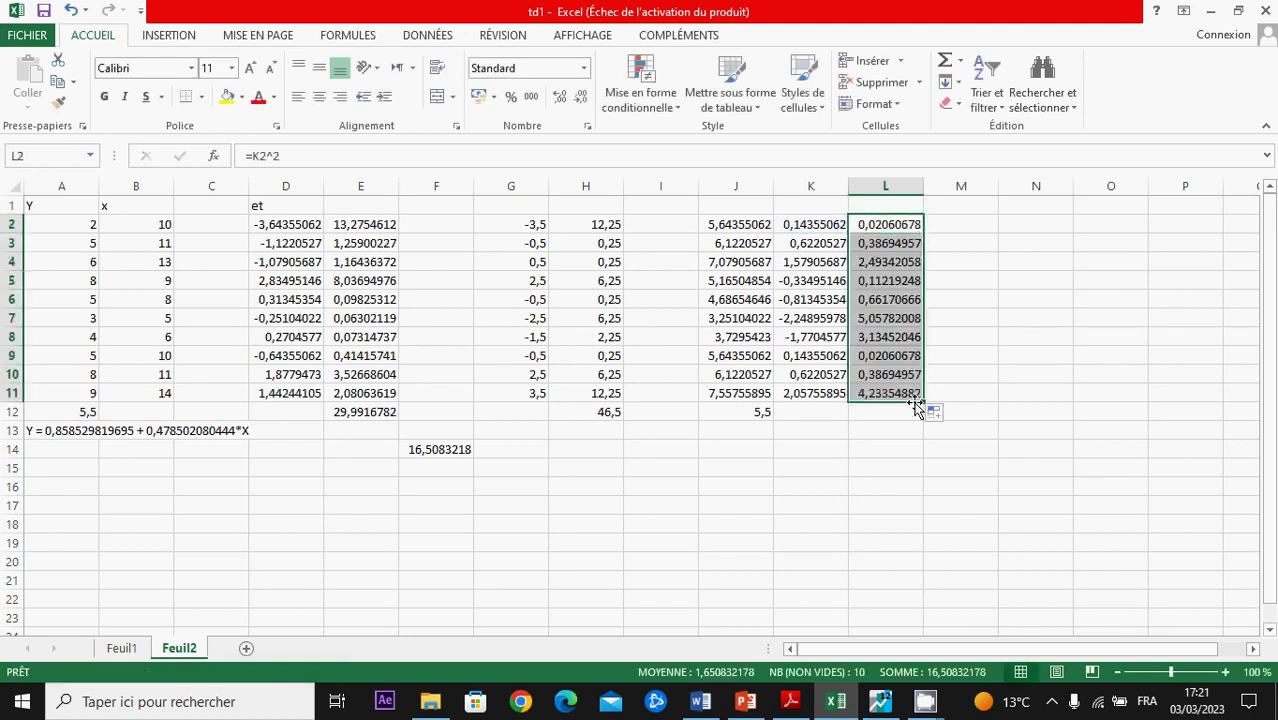
Step: Copy the SOMME formula from H12 into L12 to total the squared deviations in L2:L11
left_click(606, 412)
key("ctrl+c")
left_click(890, 413)
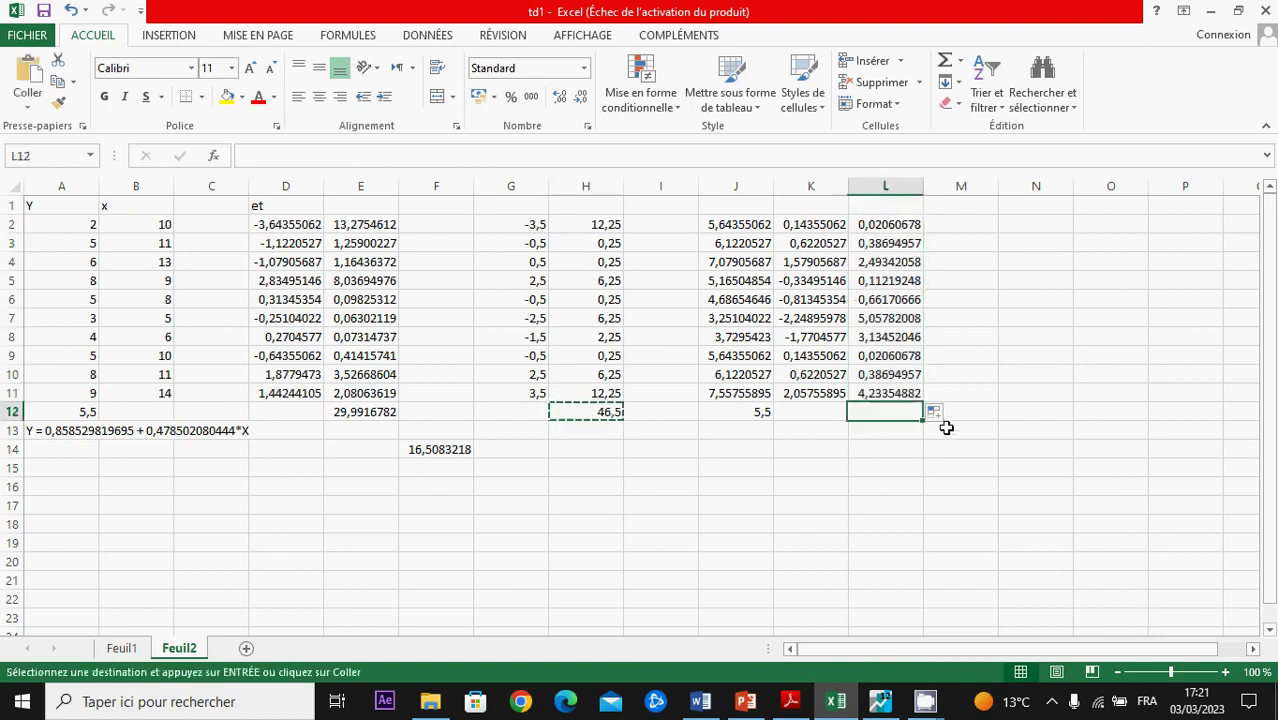
key("ctrl+v")
key("Escape")
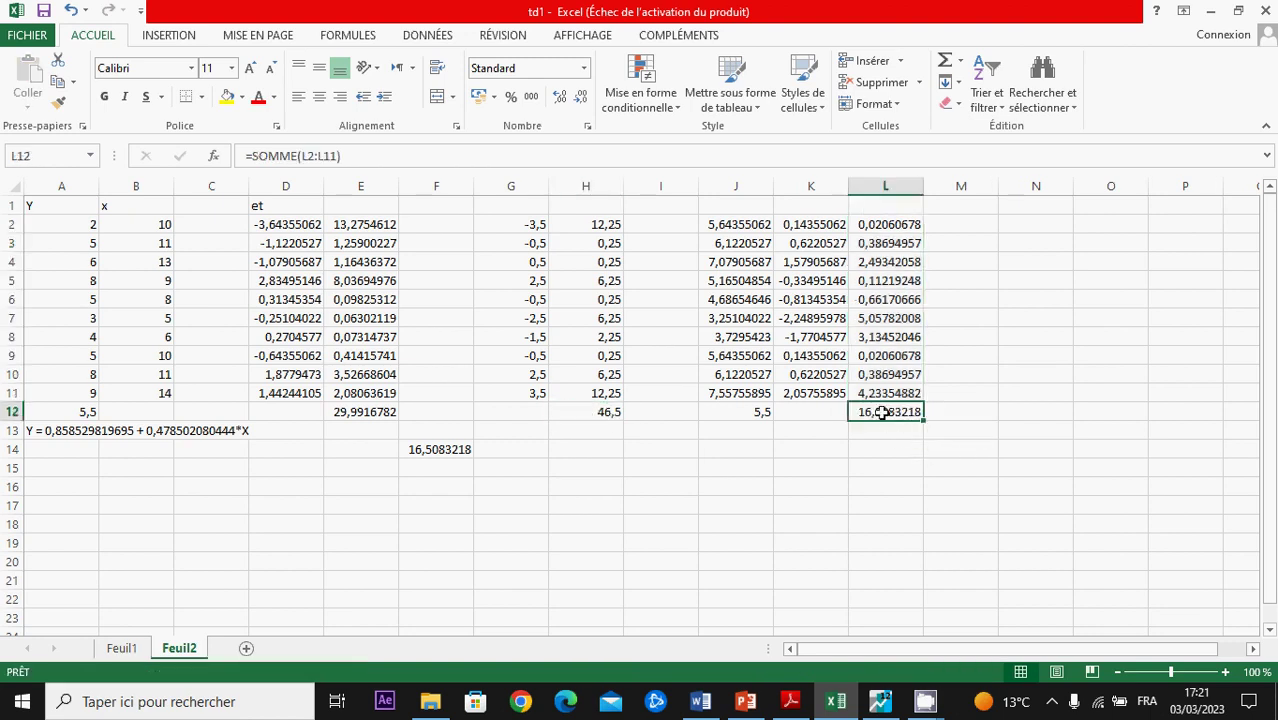
Step: Check the sums of squares in E12, H12 and L12, and switch to PowerPoint to compare them with the variance analysis table
left_click(378, 412)
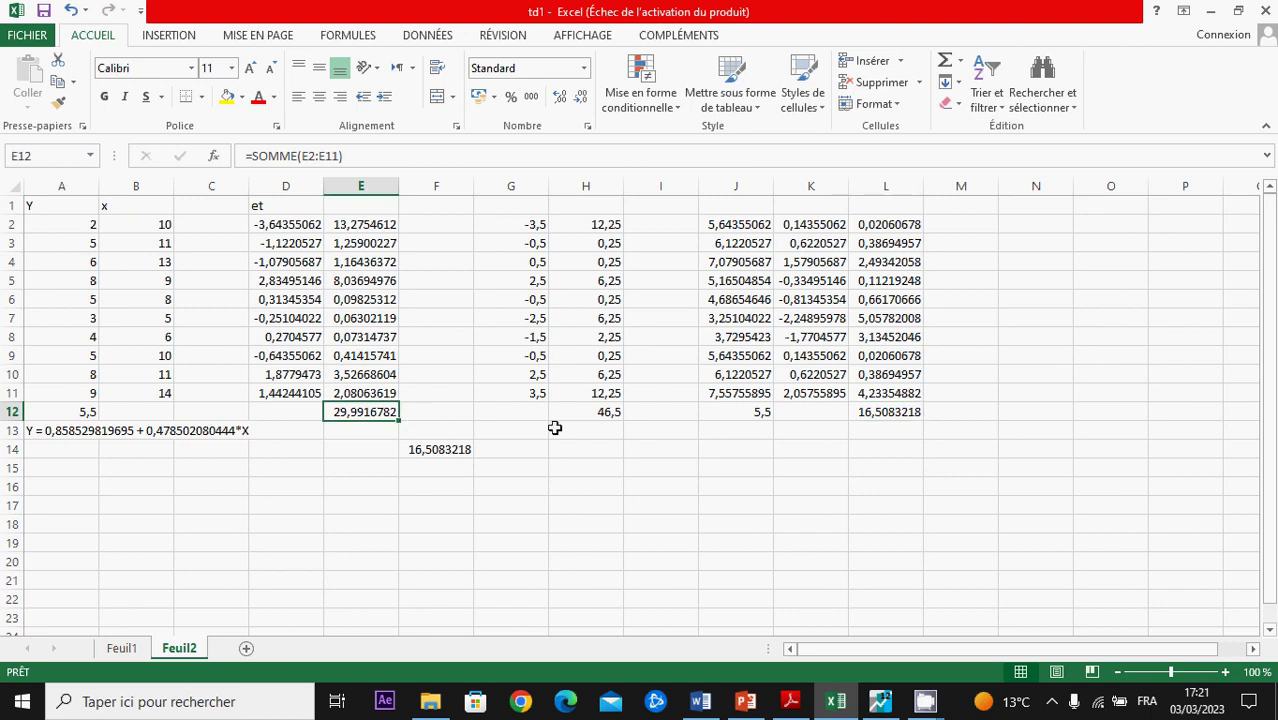
left_click(614, 418)
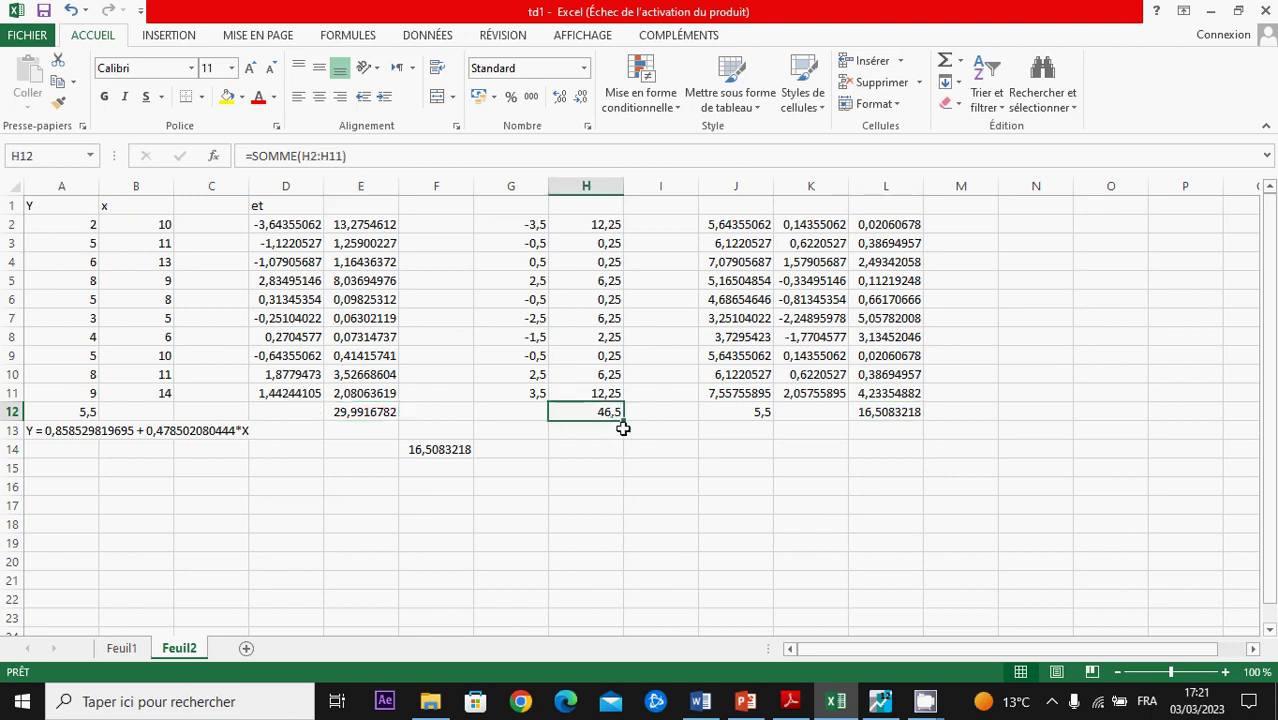
left_click(873, 418)
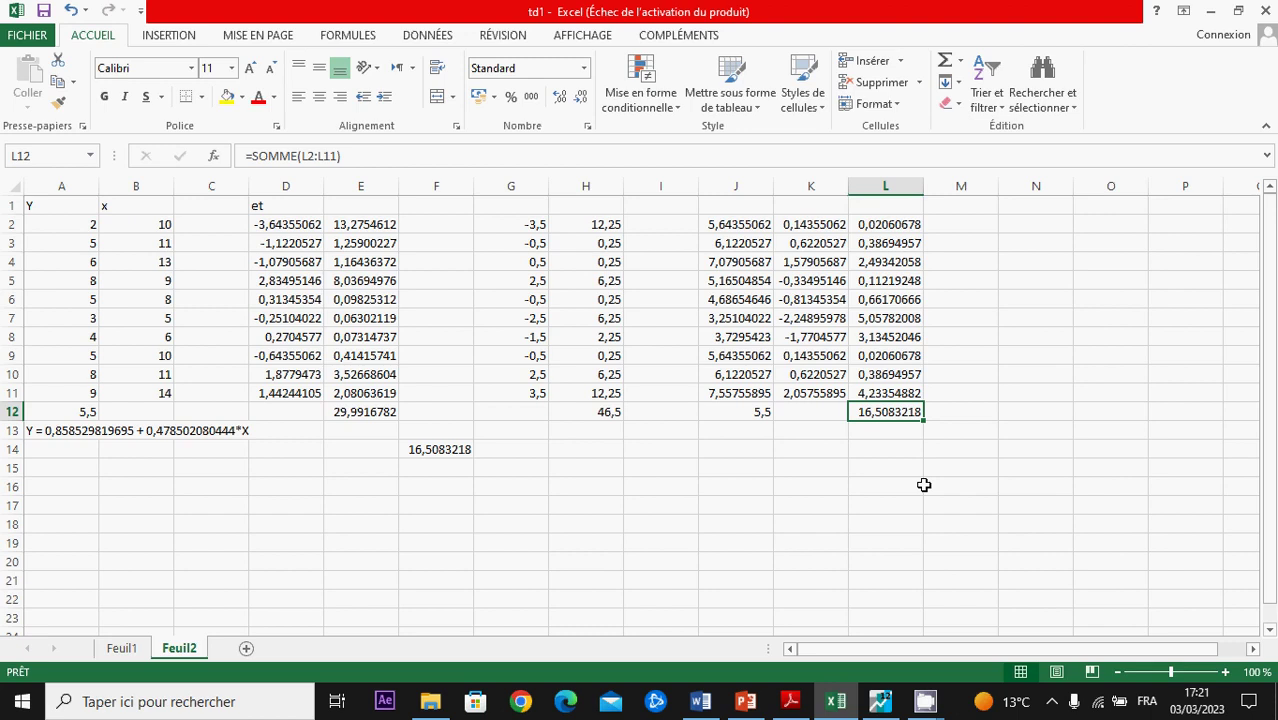
left_click(745, 701)
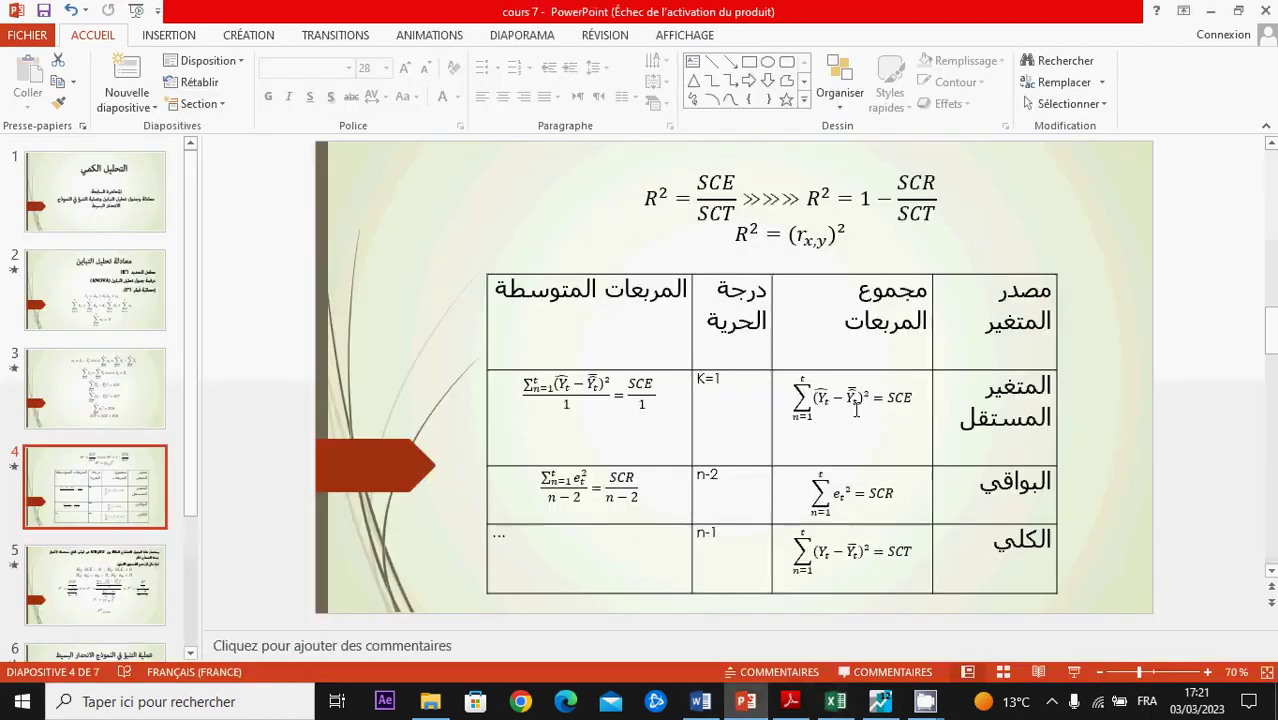
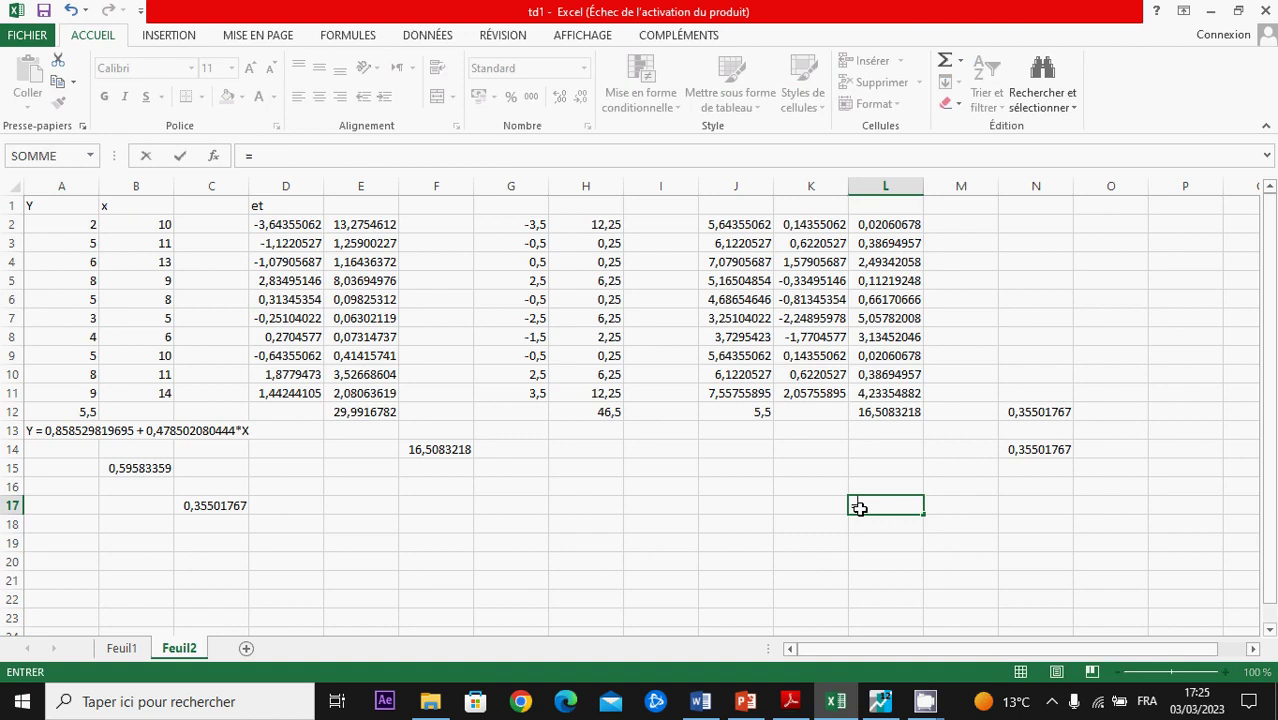
Step: Calculate the F statistic from the explained and residual sums of squares in L17 with =L12/(E12/8)
left_click(868, 412)
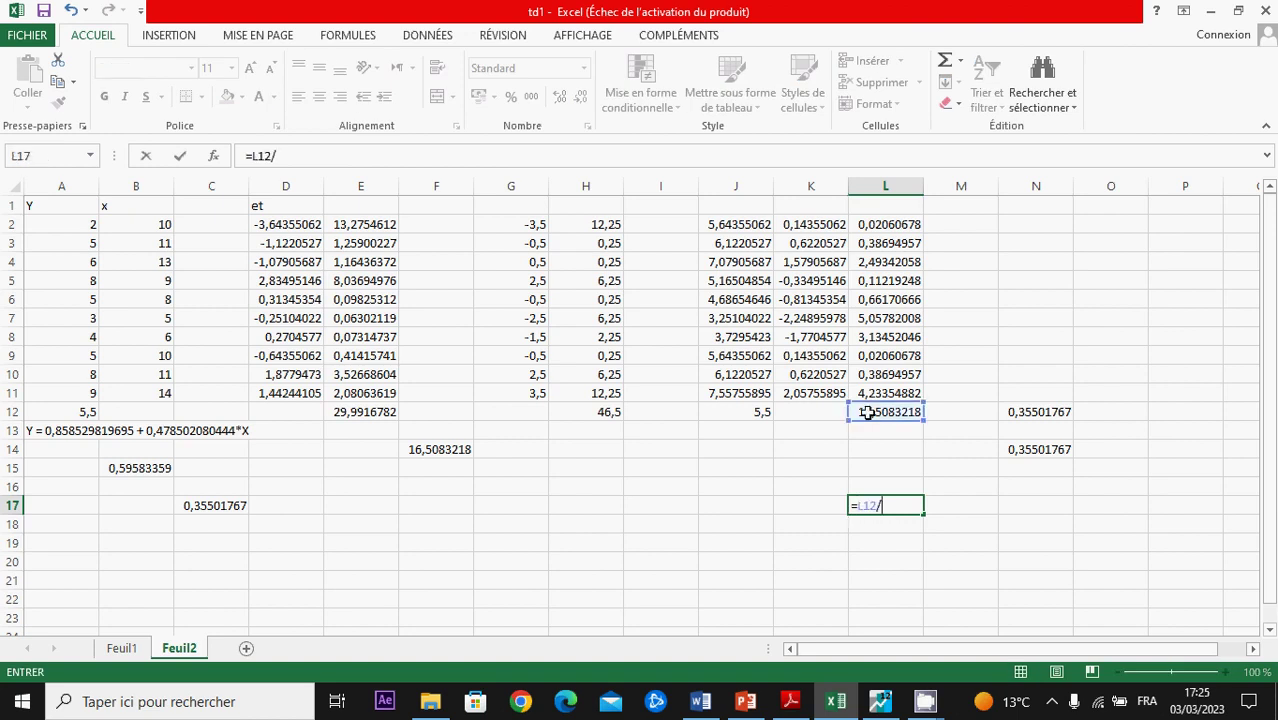
type("/(")
left_click(341, 414)
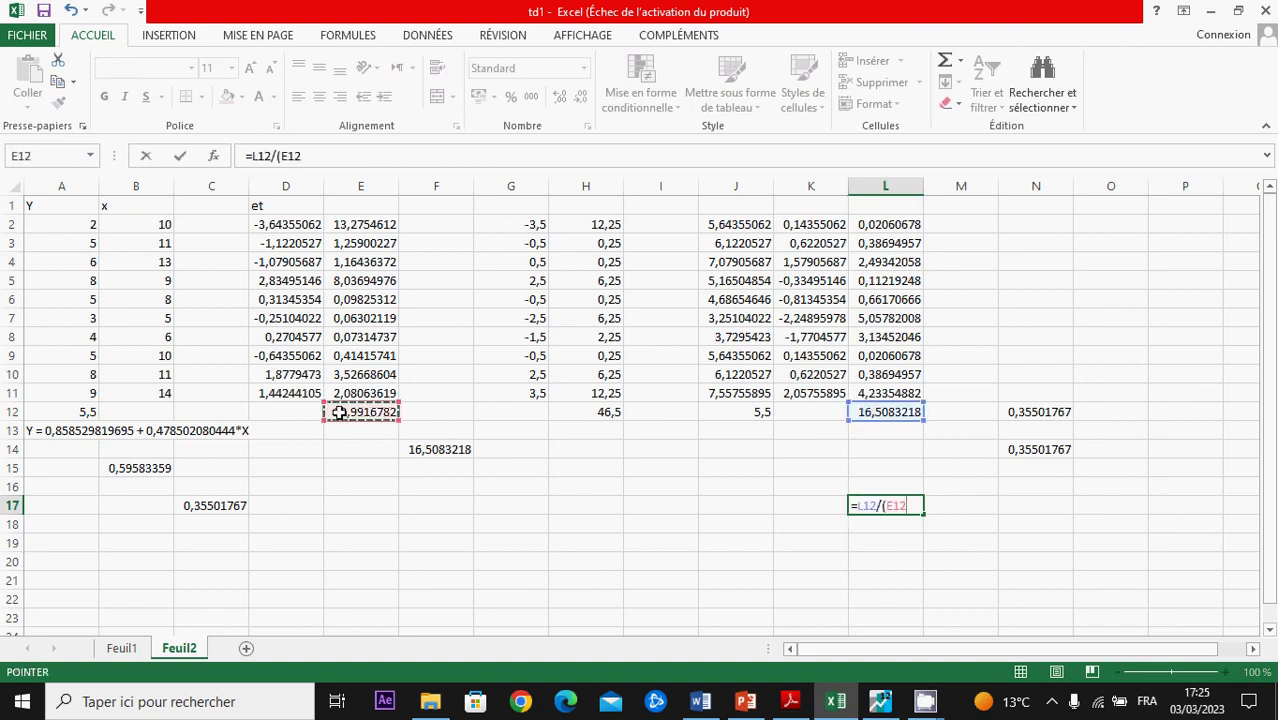
type("/8)")
key("Return")
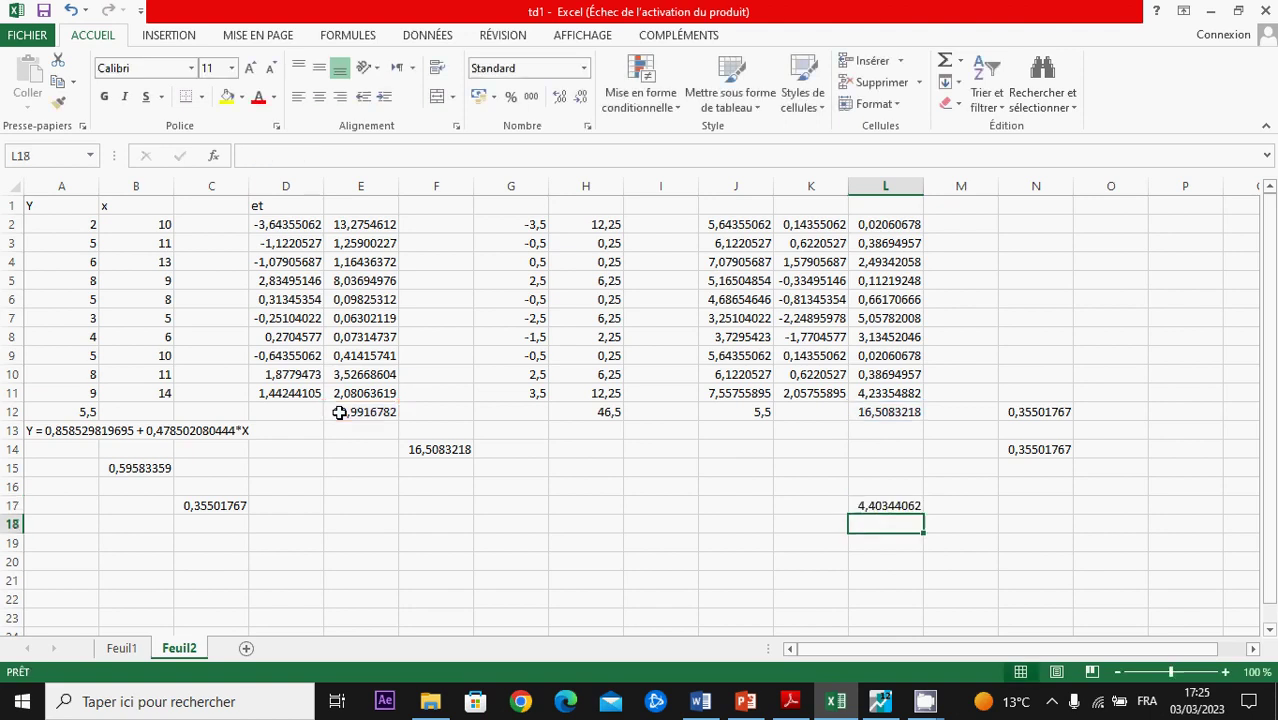
Step: Enter =N12/(1-N12) in N17, consulting the R²-based F formula on the PowerPoint slide
key("Right")
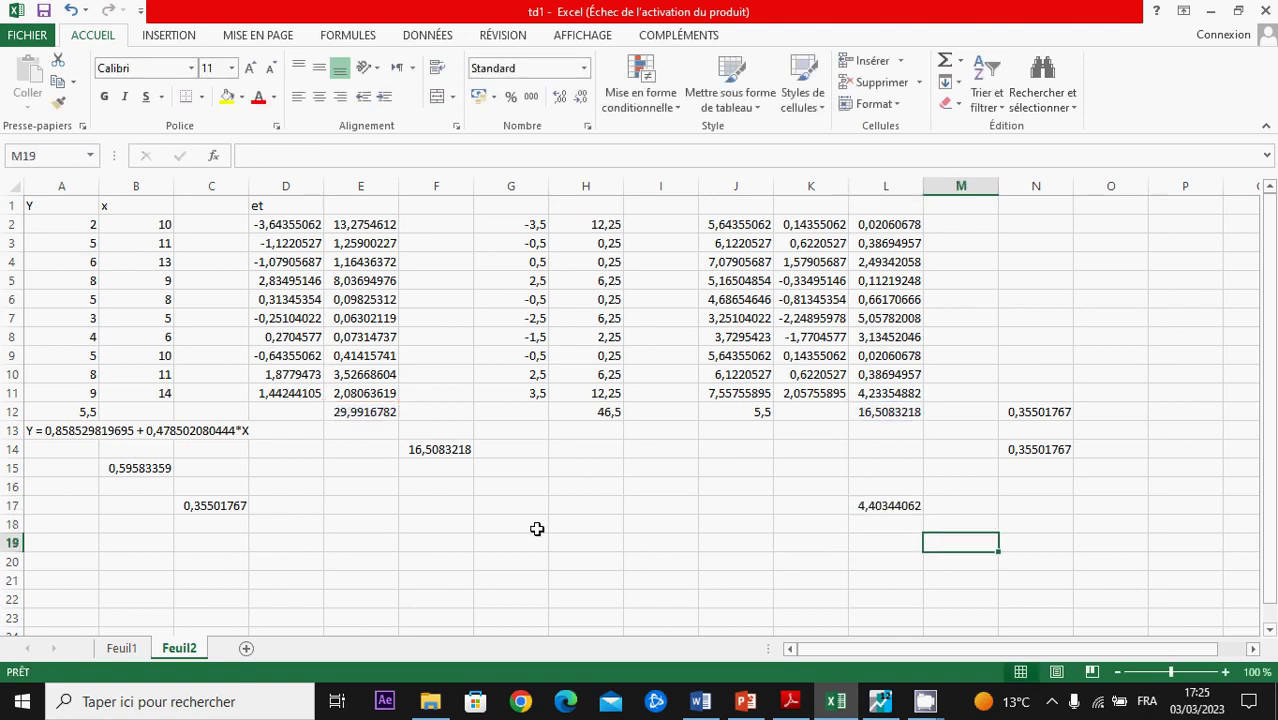
key("Right")
key("Up")
type("=")
key("alt+Tab")
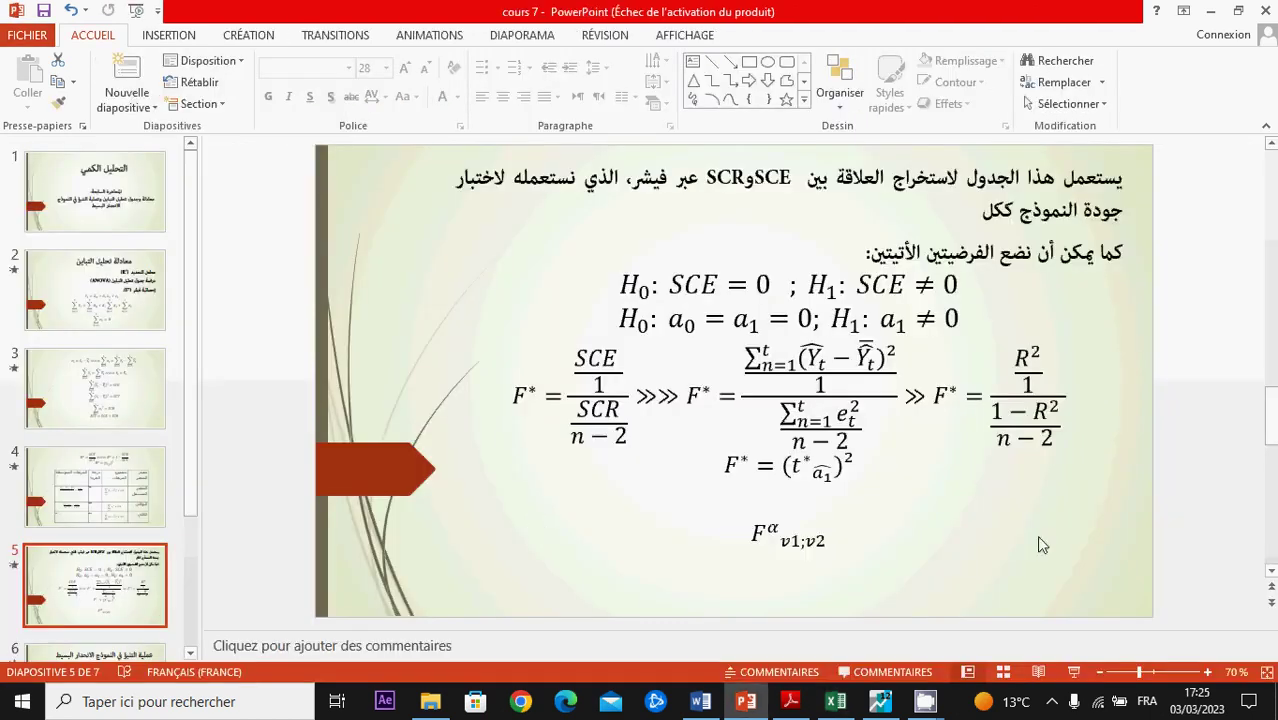
key("alt+Tab")
left_click(1033, 414)
key("alt+Tab")
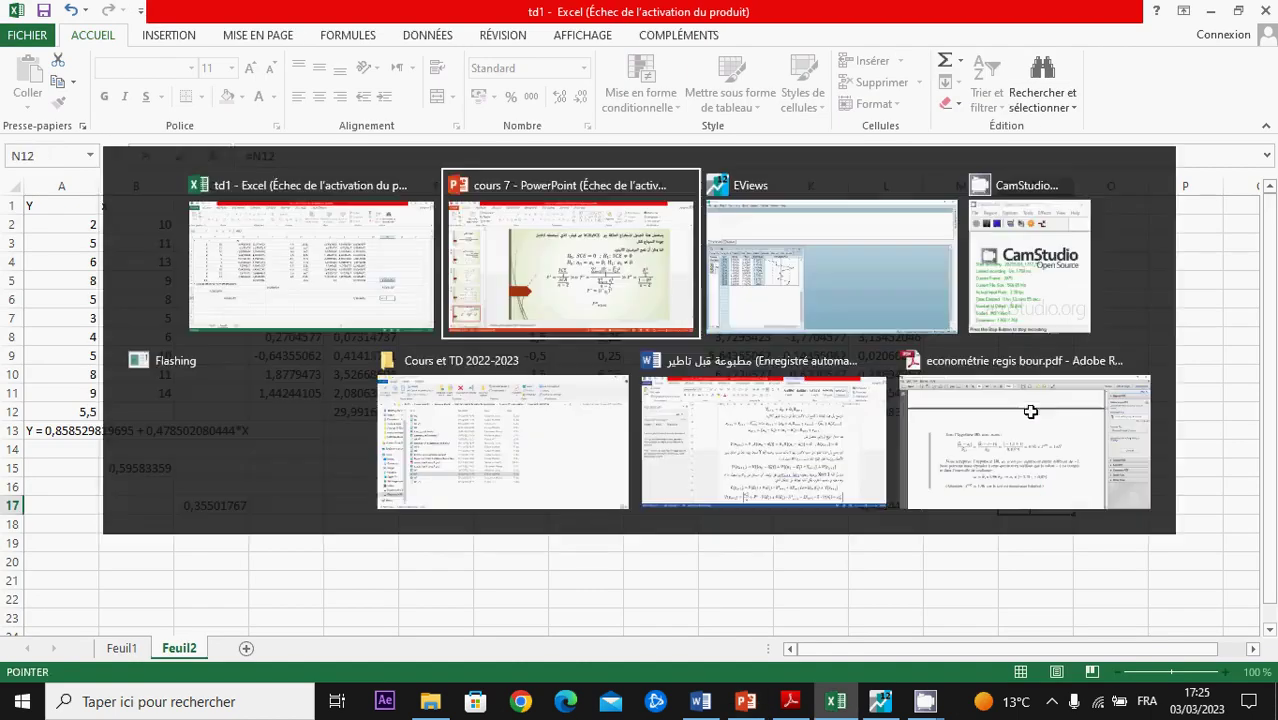
key("alt+Tab")
type("/(1")
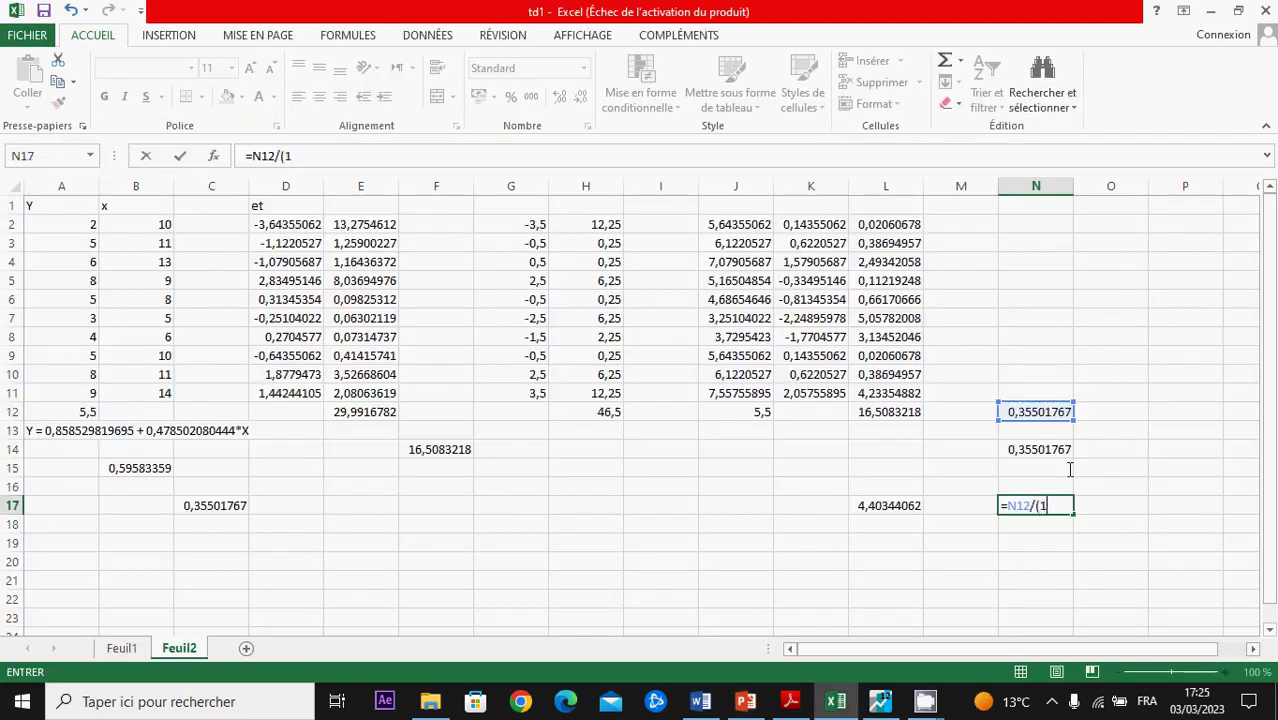
type("-")
left_click(1005, 412)
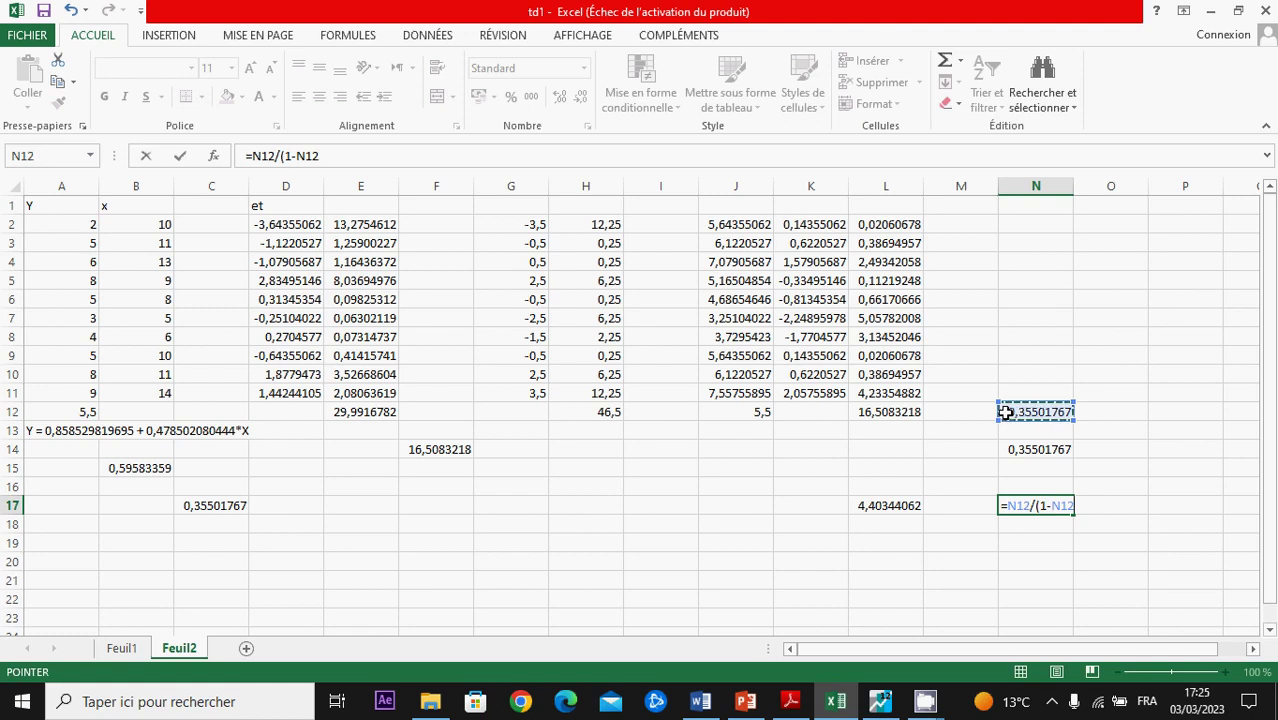
type("/")
type(")")
key("Return")
key("Up")
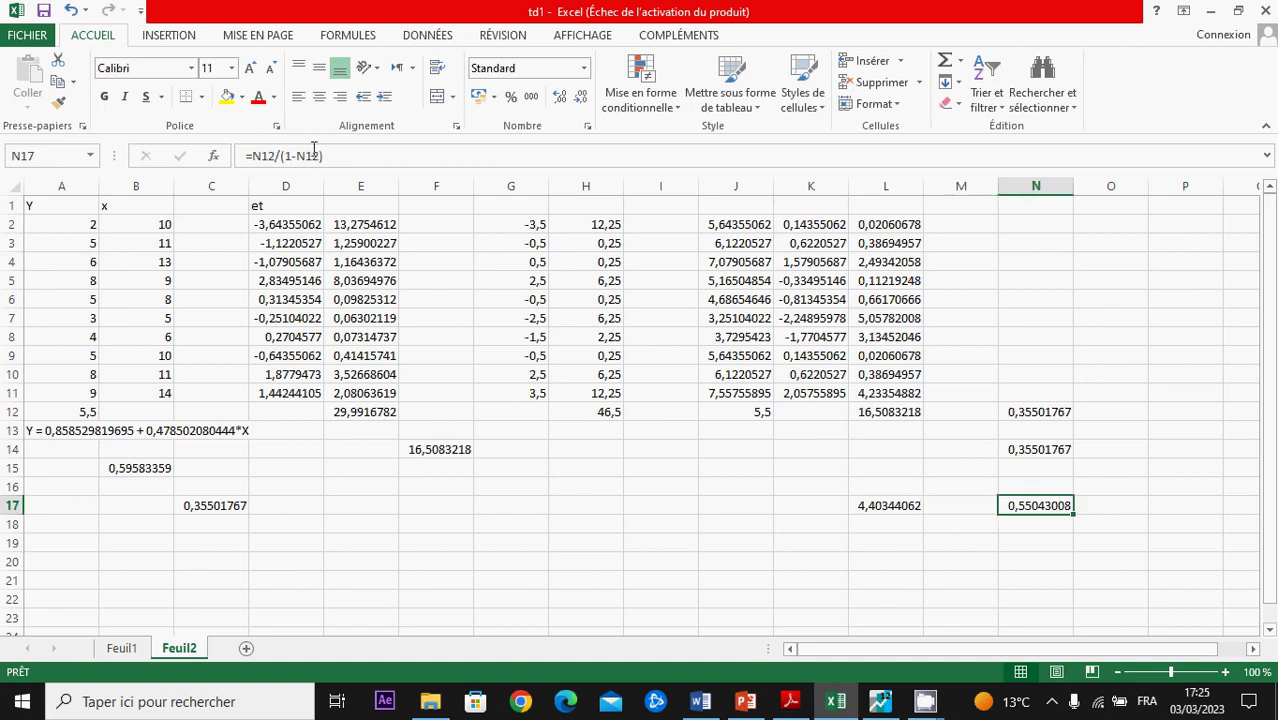
Step: Correct the formula in N17 to =N12/((1-N12)/8) so the denominator is divided by its degrees of freedom
left_click(281, 156)
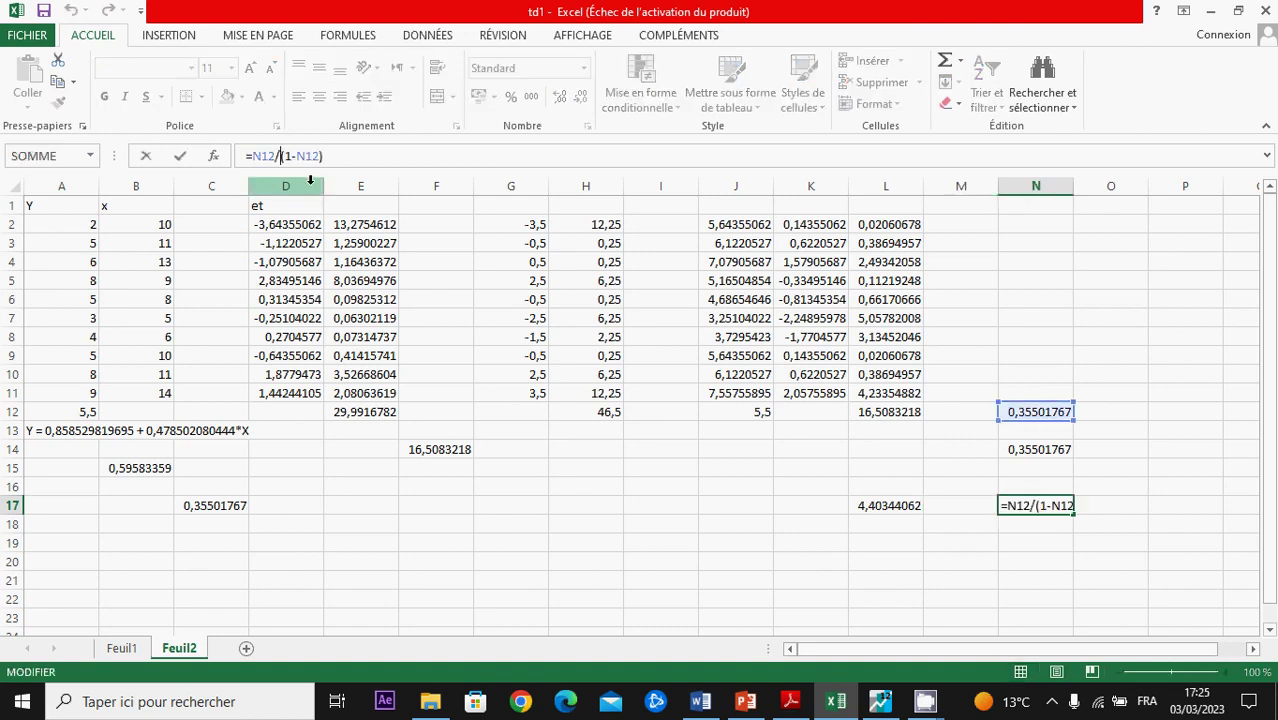
type("(")
left_click(347, 157)
type("/")
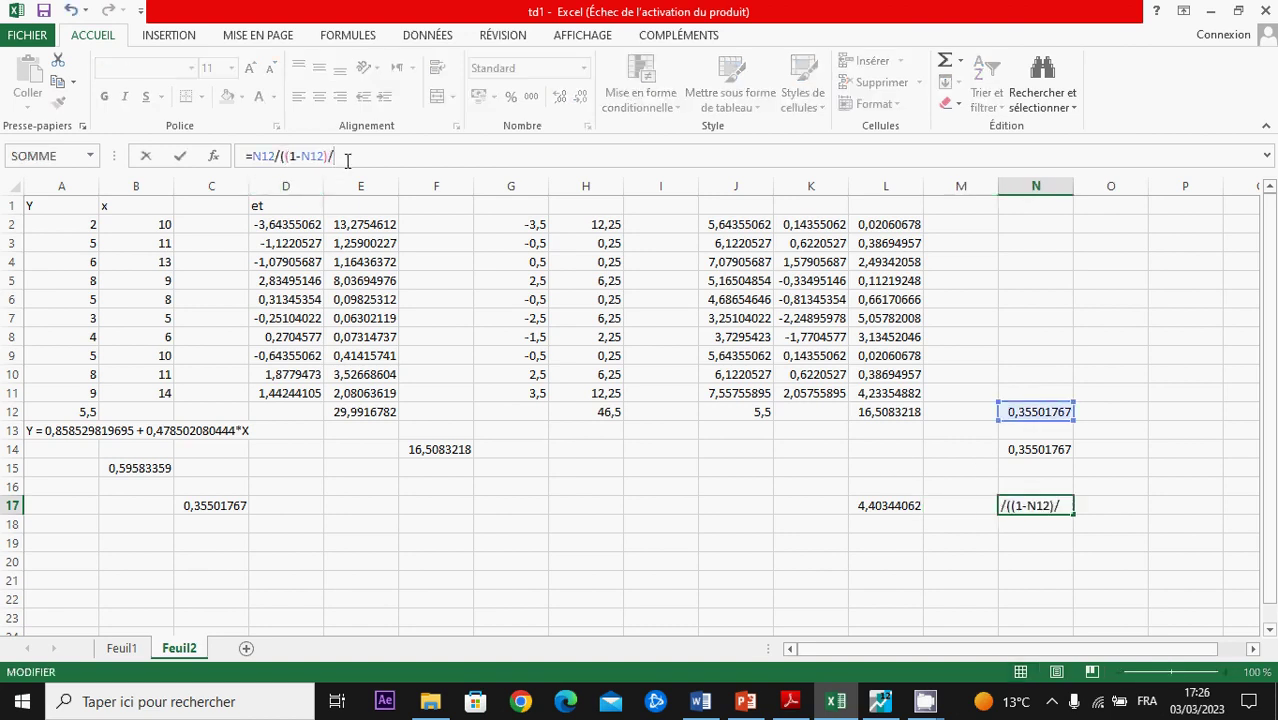
type("8)")
key("Return")
left_click(830, 560)
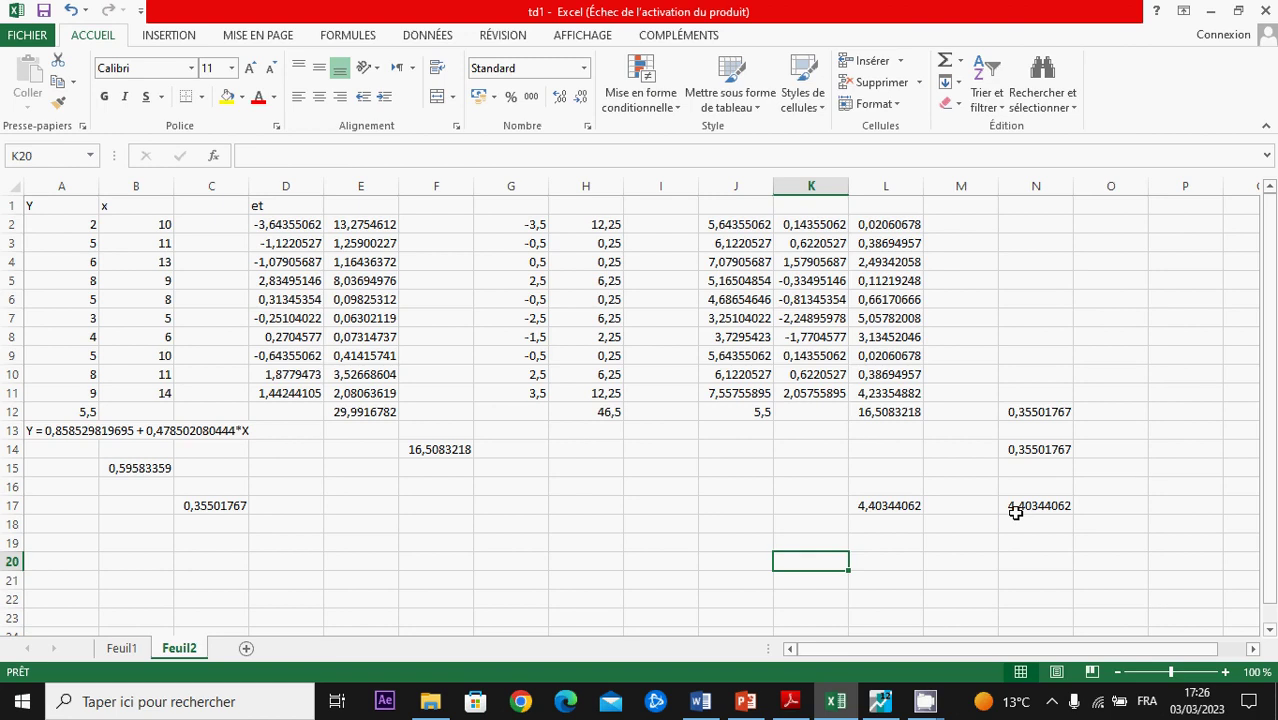
Step: Switch to PowerPoint and review the squared-correlation formula for R² on slide 4 and the squared-t formula for F* on slide 5
key("alt+Tab")
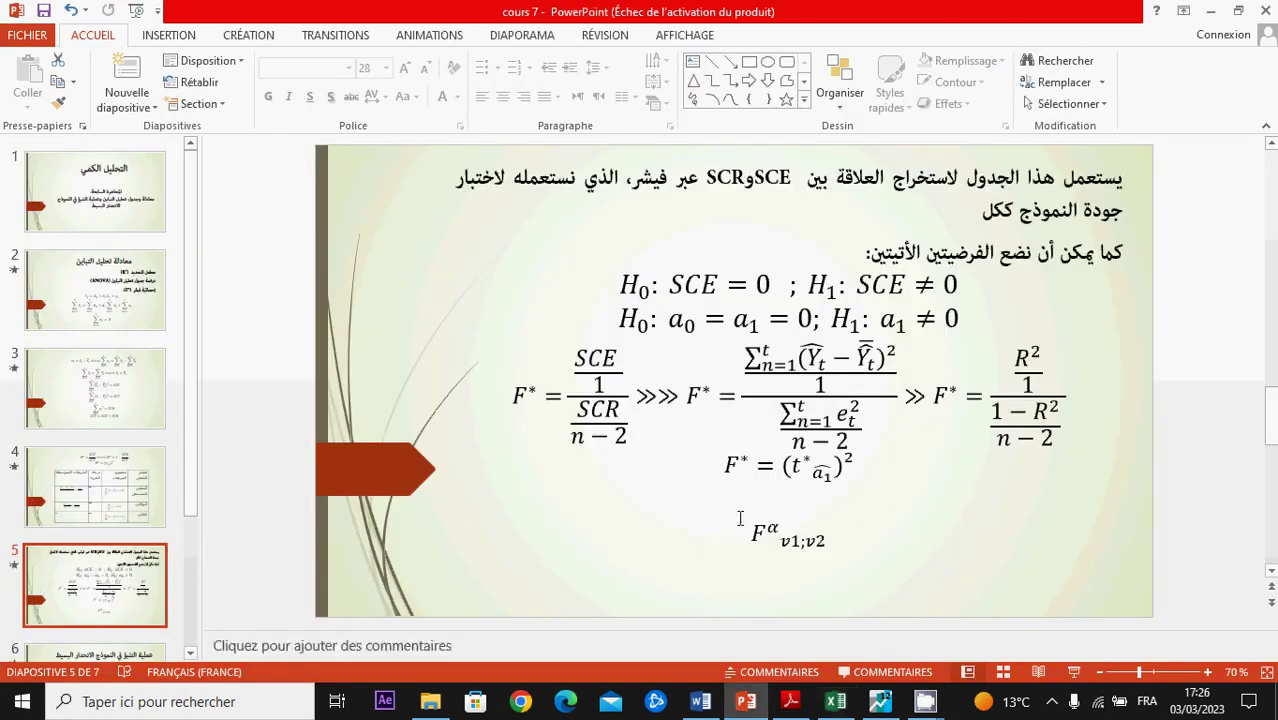
left_click(154, 497)
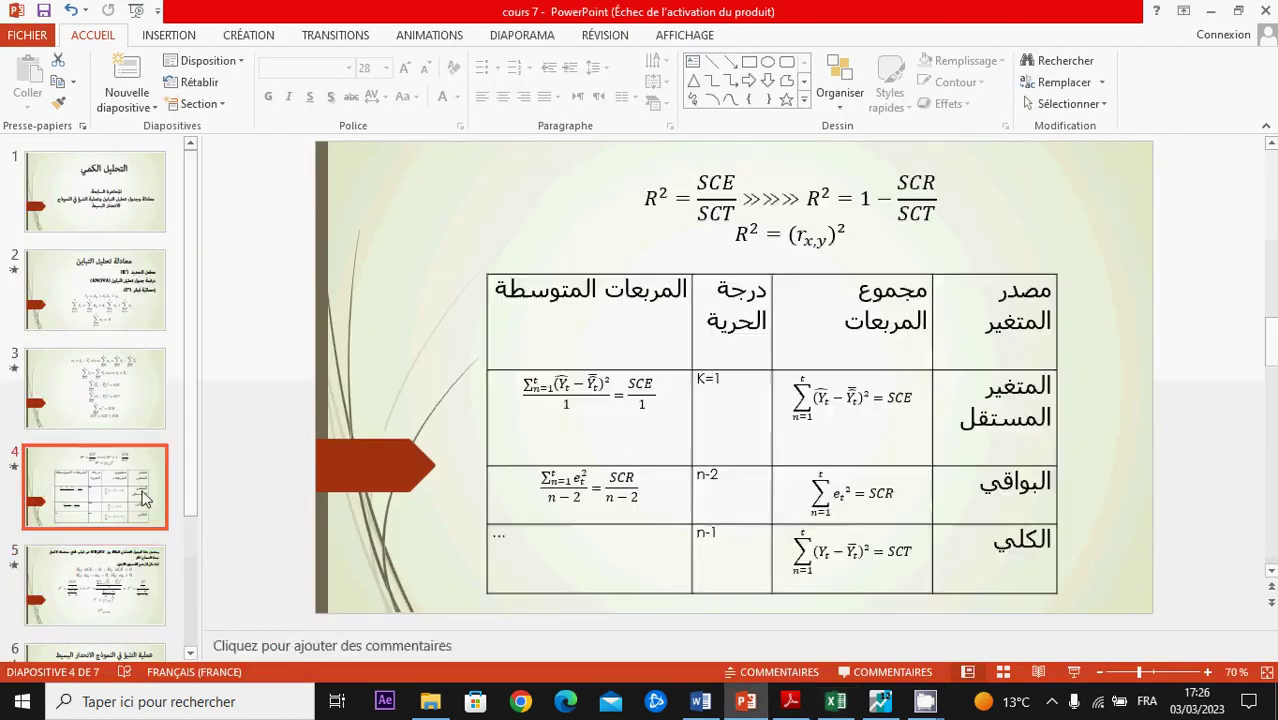
left_click(842, 236)
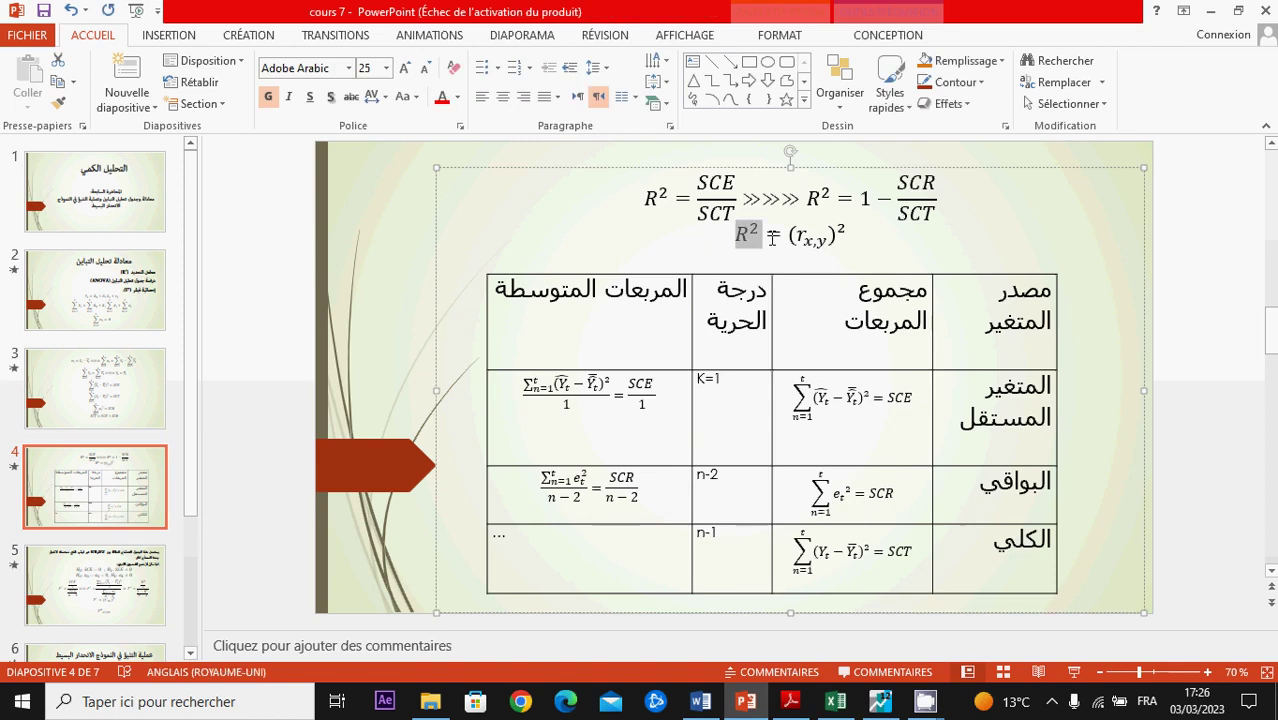
left_click(843, 236)
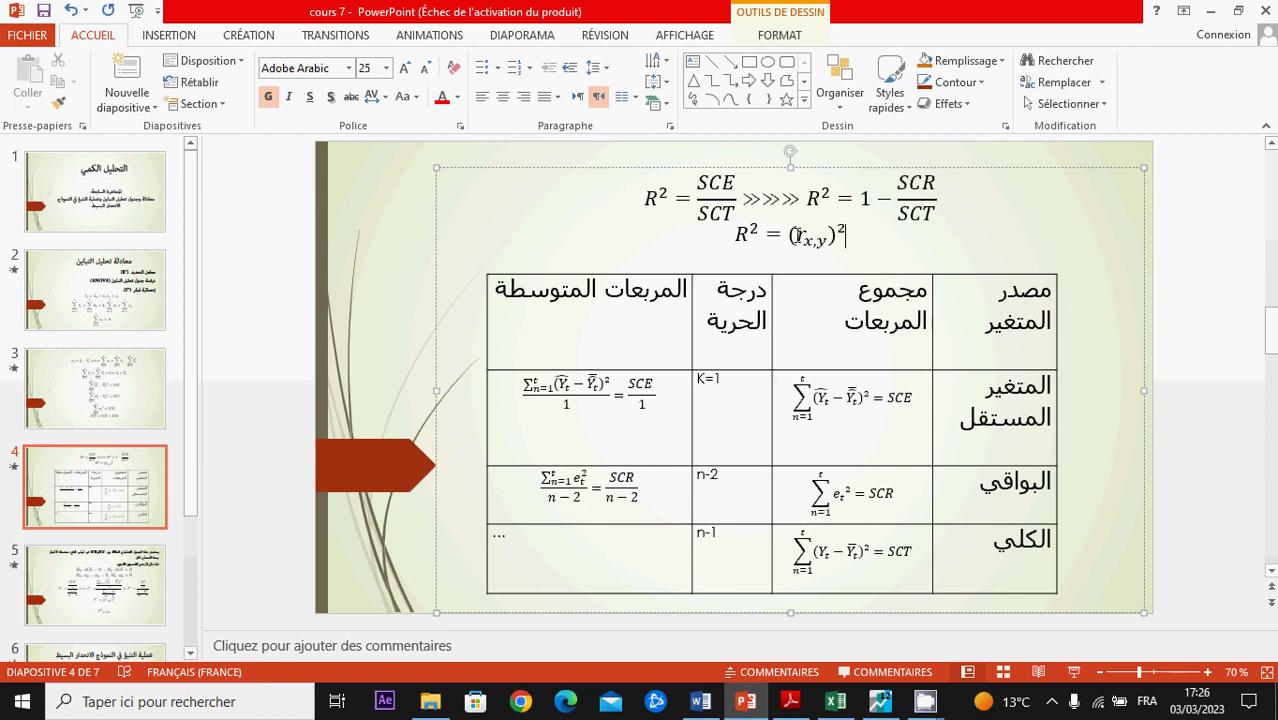
scroll(251, 451, "down", 1)
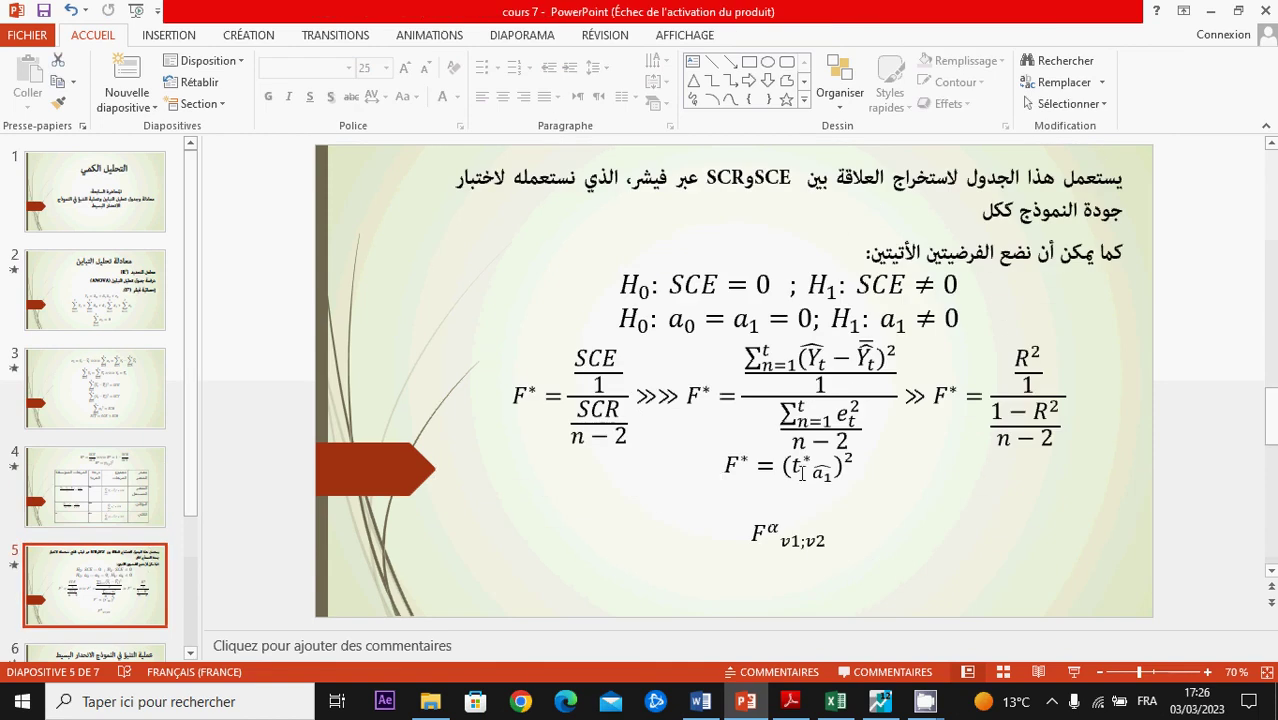
left_click(721, 476)
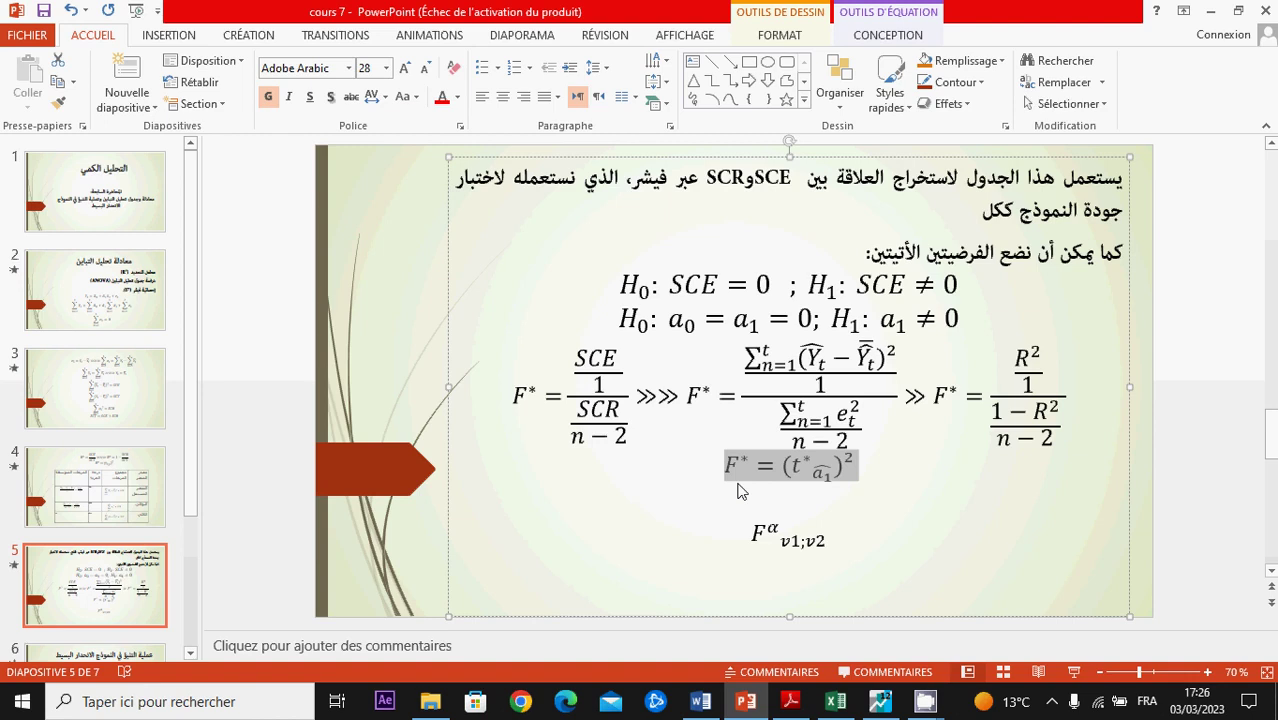
Step: Select L19 in Excel, then switch to EViews, show the equation's estimation output and select the t-statistic of X
key("alt+Tab")
left_click(904, 540)
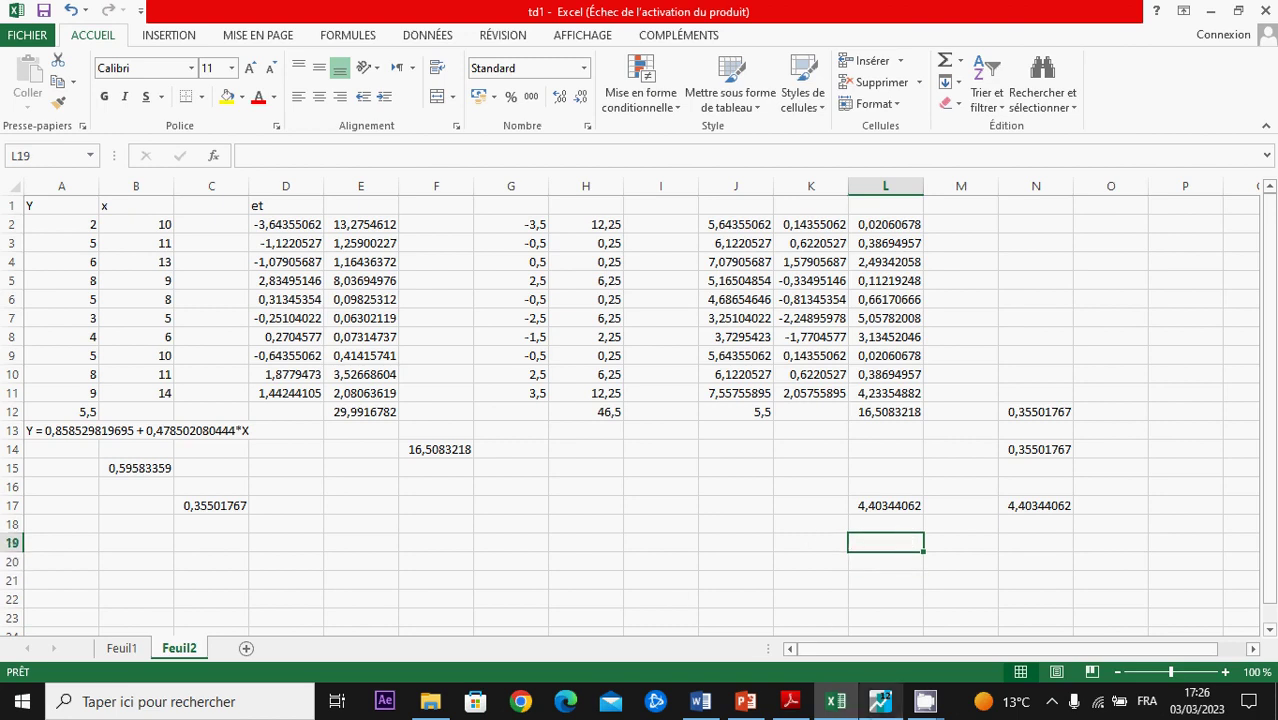
mouse_move(881, 707)
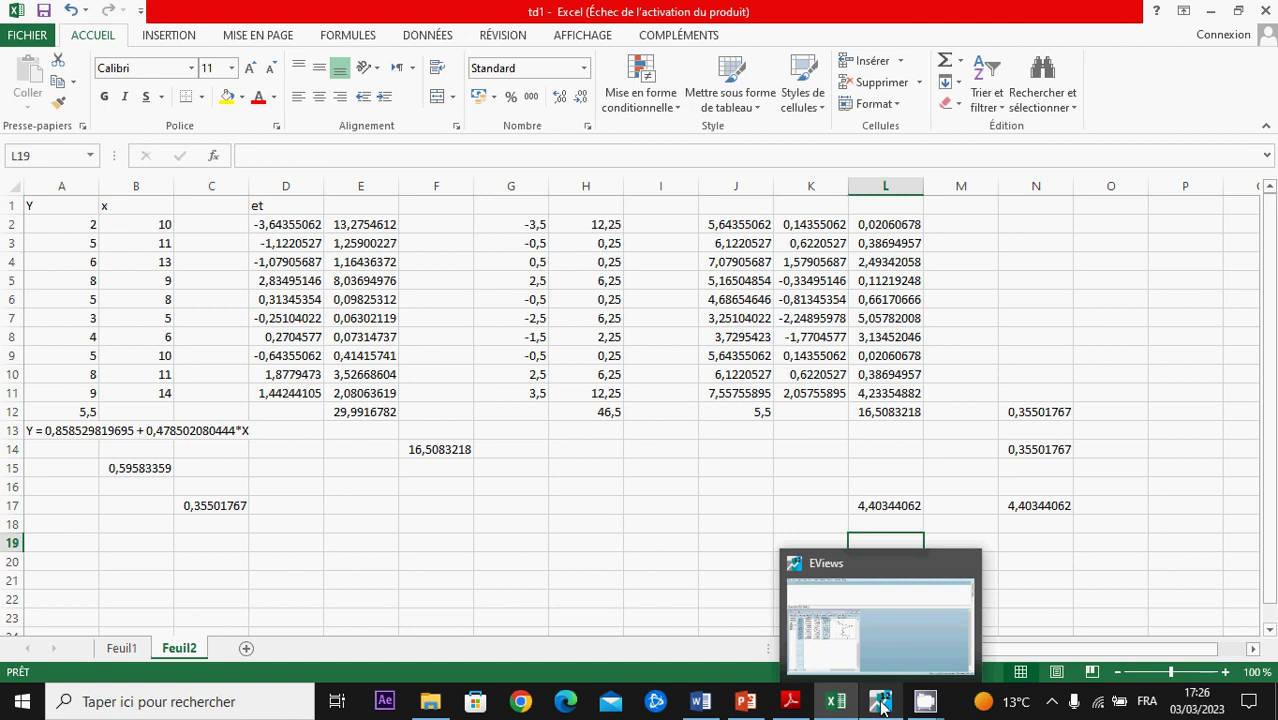
left_click(881, 707)
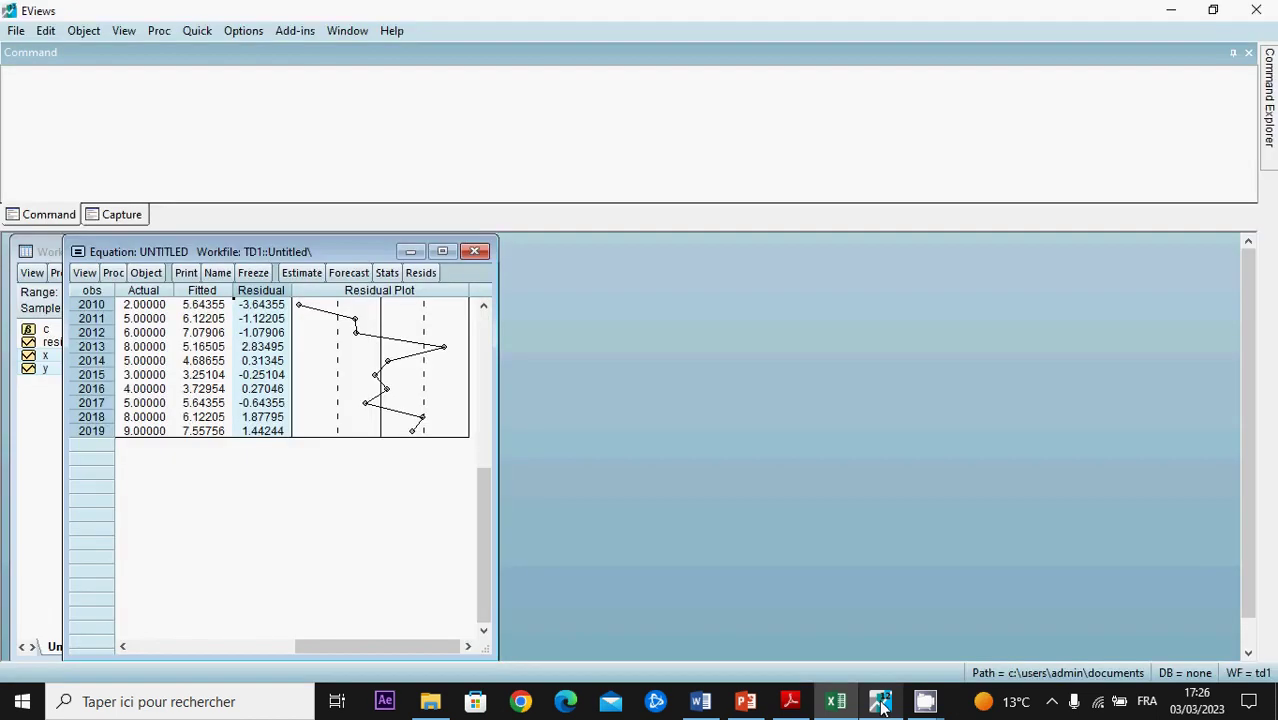
left_click(86, 272)
left_click(122, 315)
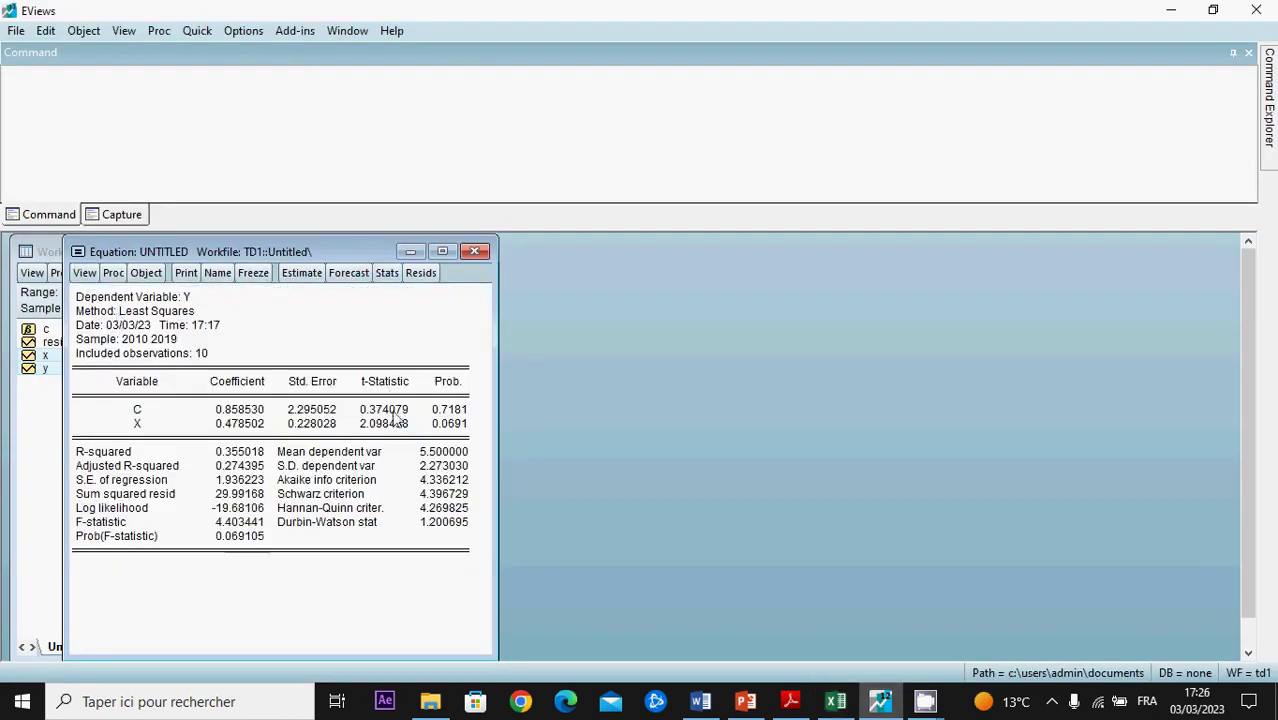
left_click(389, 424)
Step: Return to Excel and calculate F in L19 as the squared t-statistic of X with =2,09^2
key("alt+Tab")
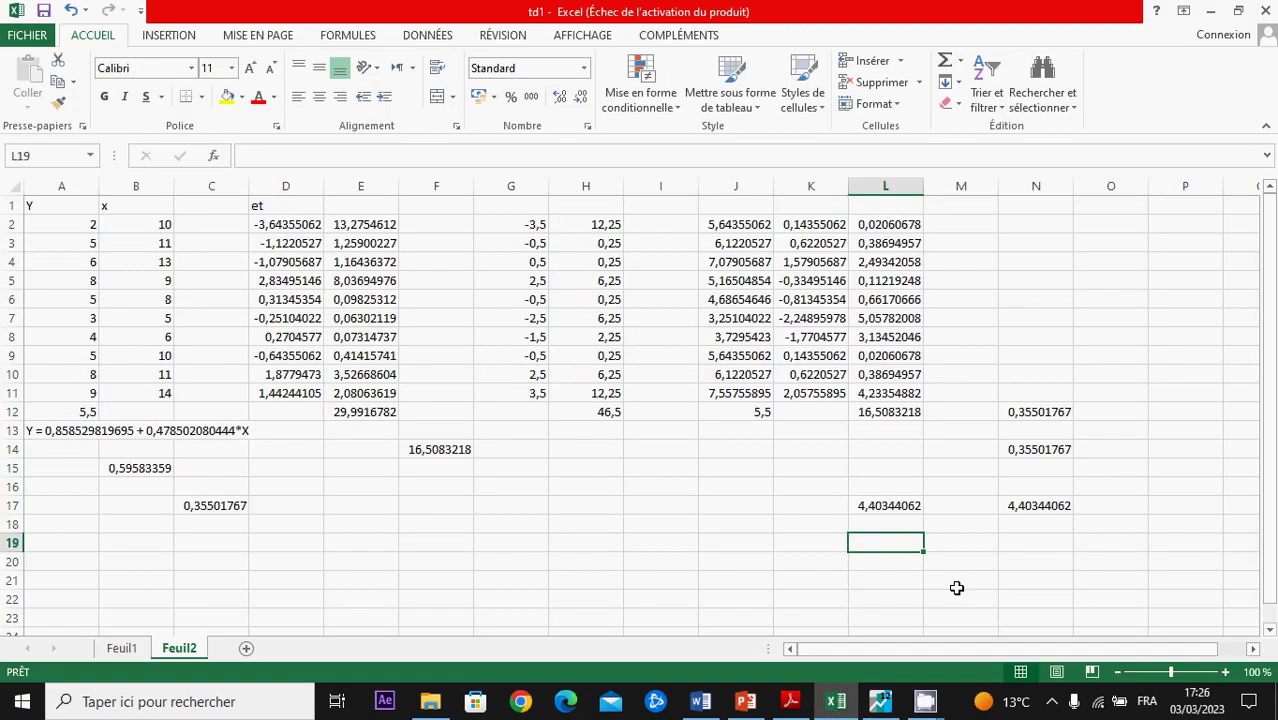
type("=2,09")
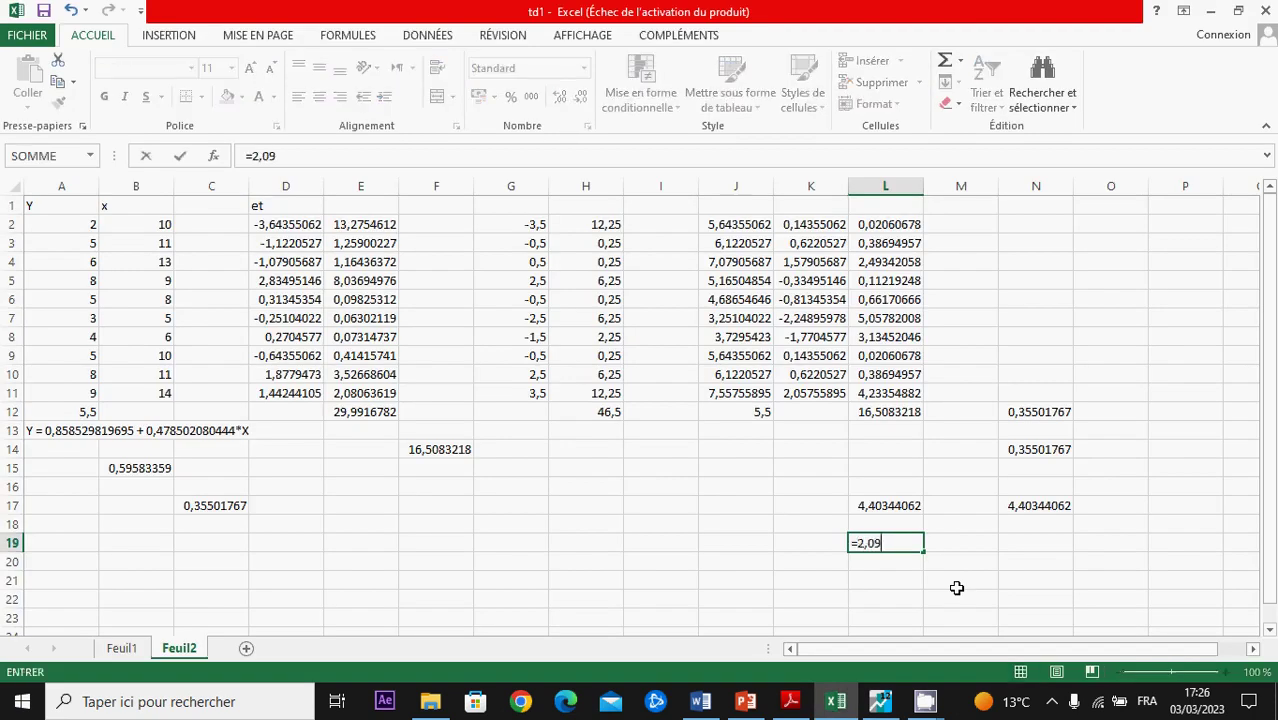
type("^2")
key("Return")
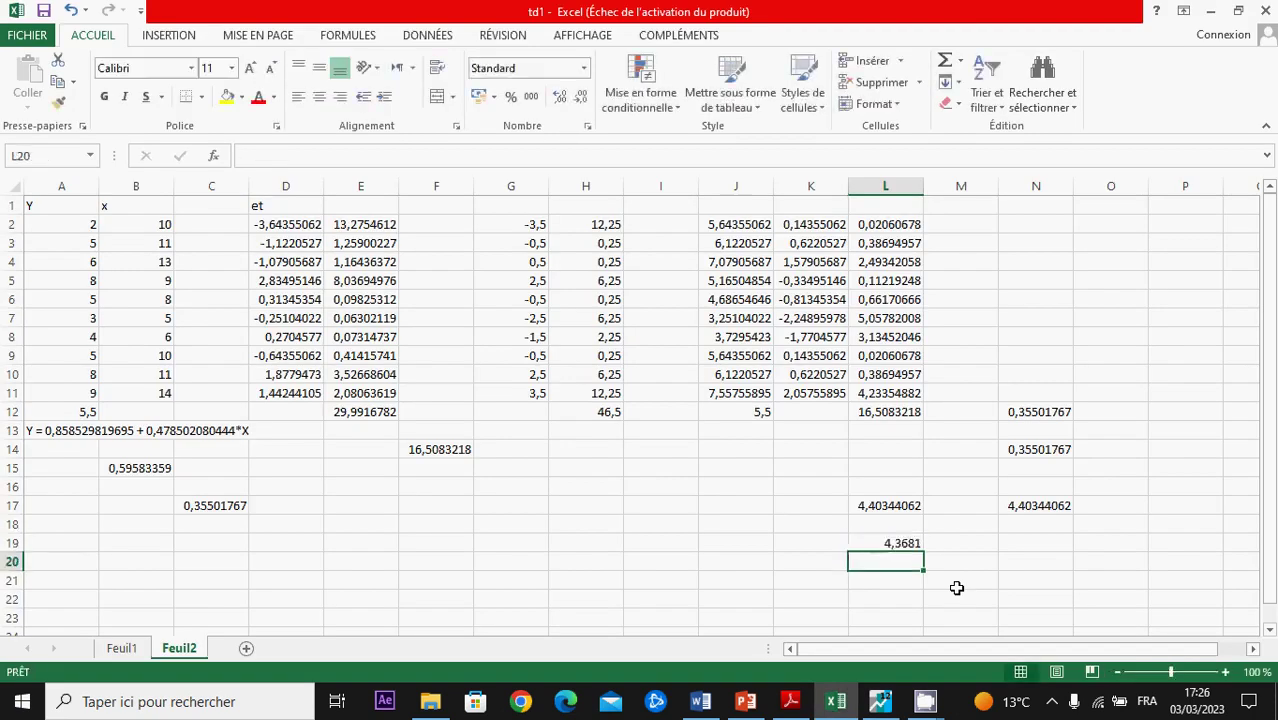
Step: Compare the squared t-statistic in L19 with the F statistics in L17 and N17
left_click(903, 551)
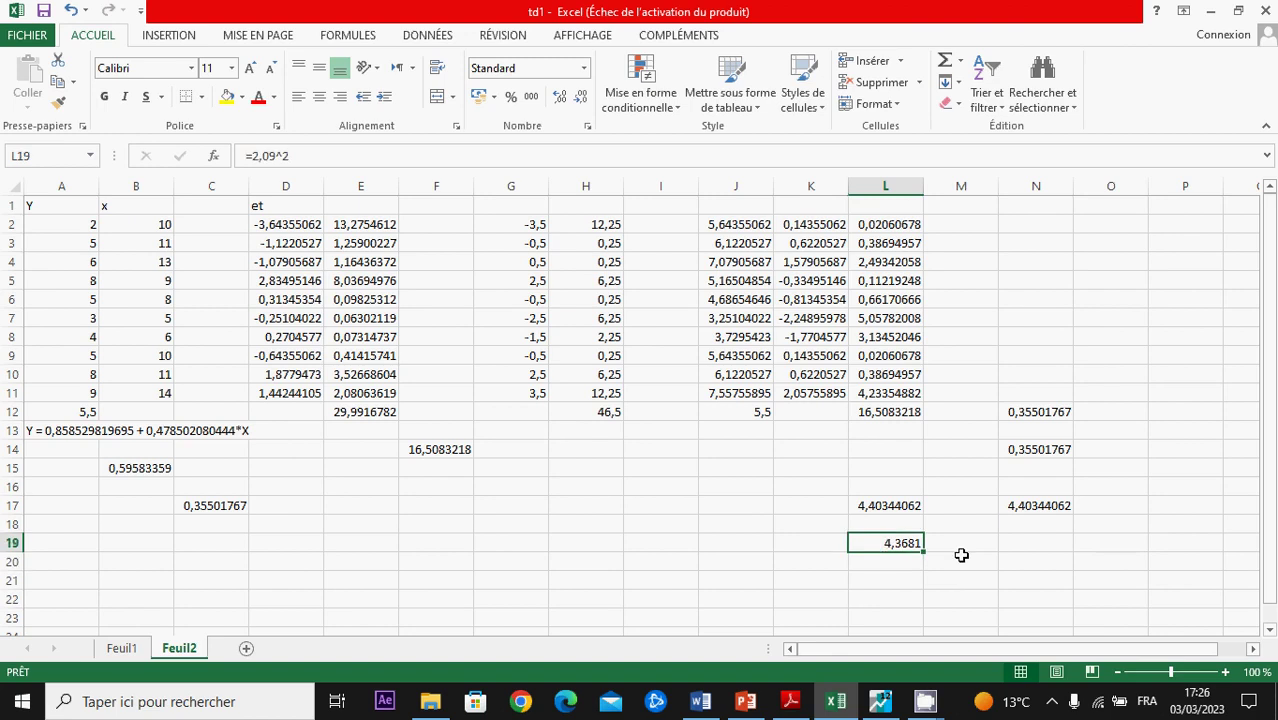
left_click(905, 502)
left_click(1016, 506)
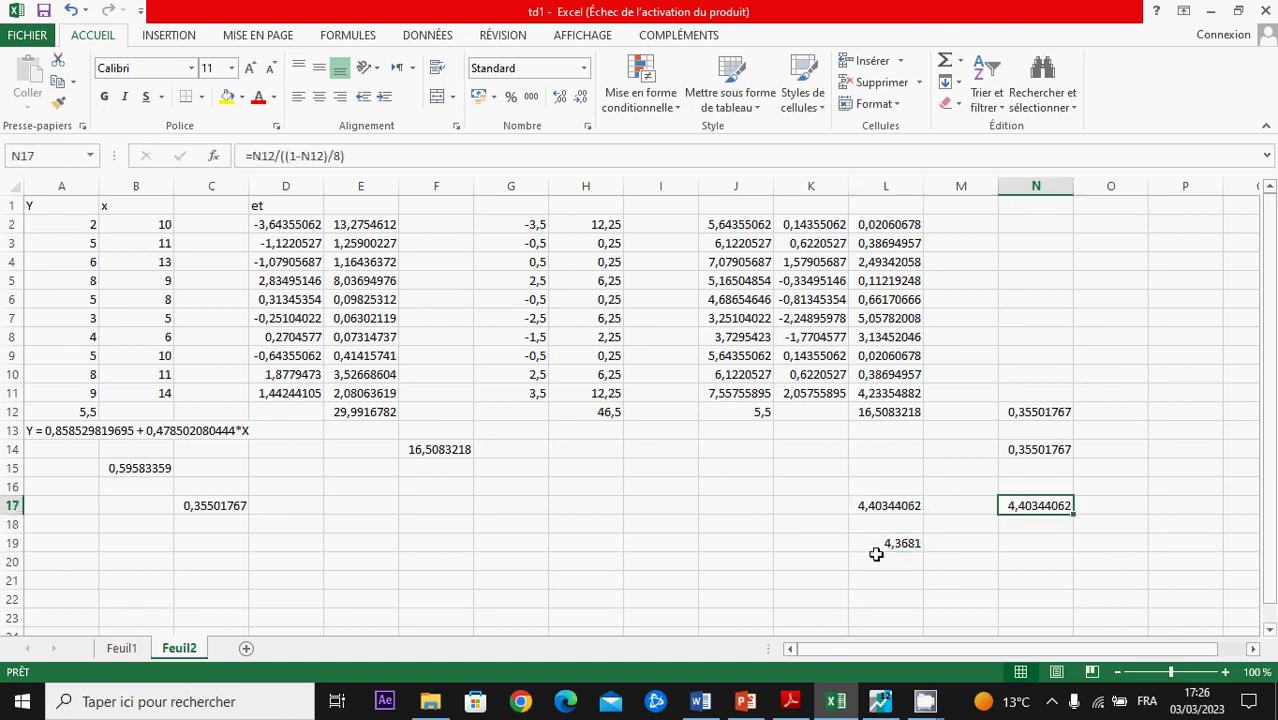
left_click(870, 545)
Step: Switch to PowerPoint and highlight the critical F notation with v1 and v2 degrees of freedom on slide 5
key("alt+Tab")
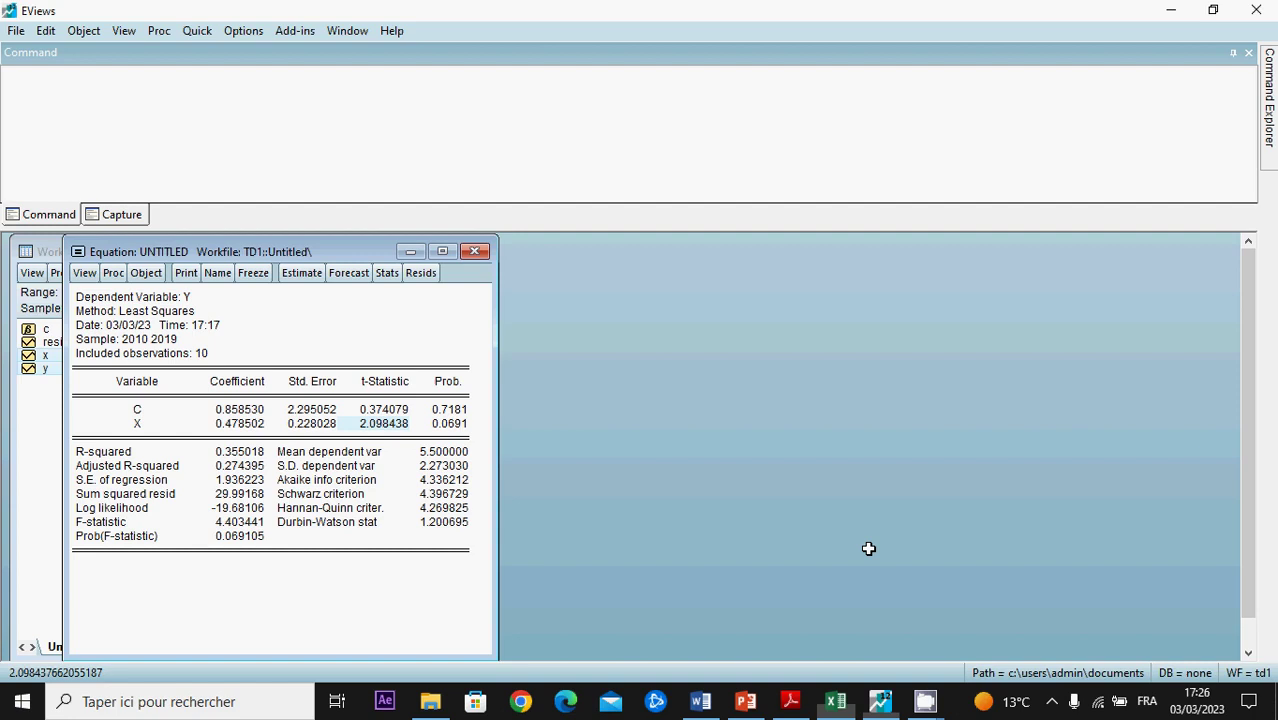
left_click(750, 703)
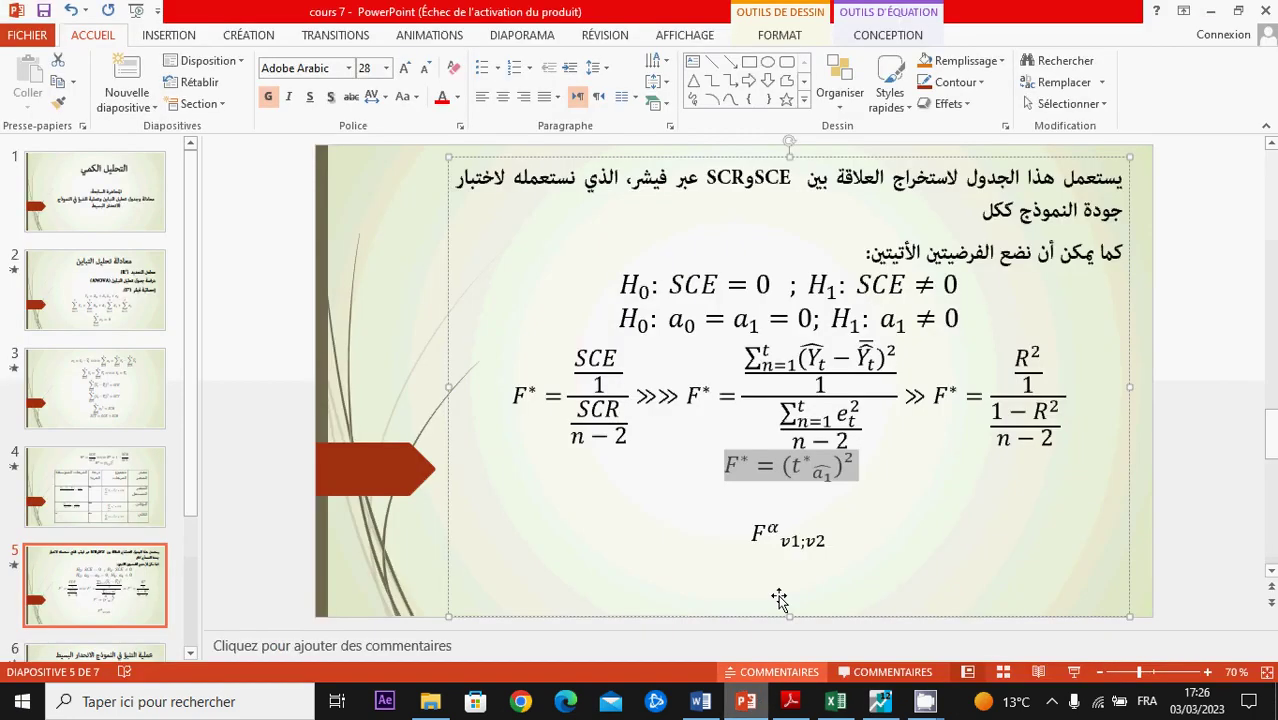
left_click(767, 533)
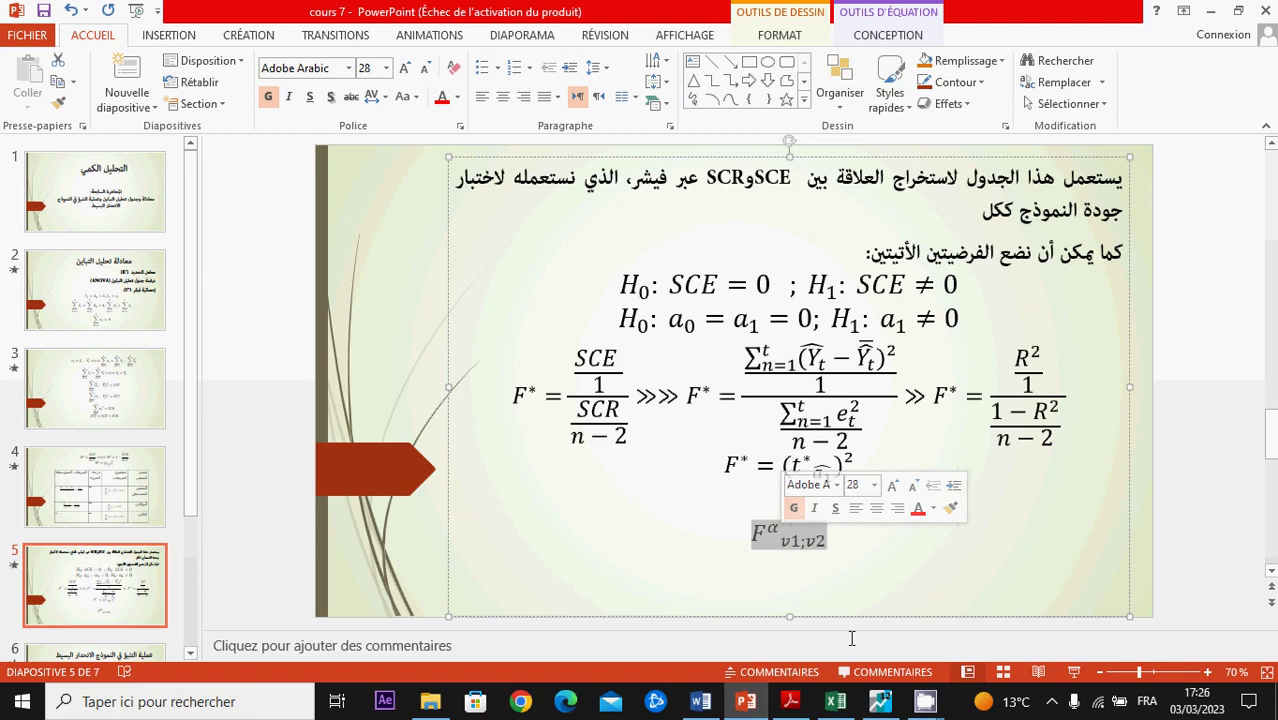
Step: Switch to the Word document and find table 06, the Fisher distribution table for α = 5%, near its end
left_click(699, 704)
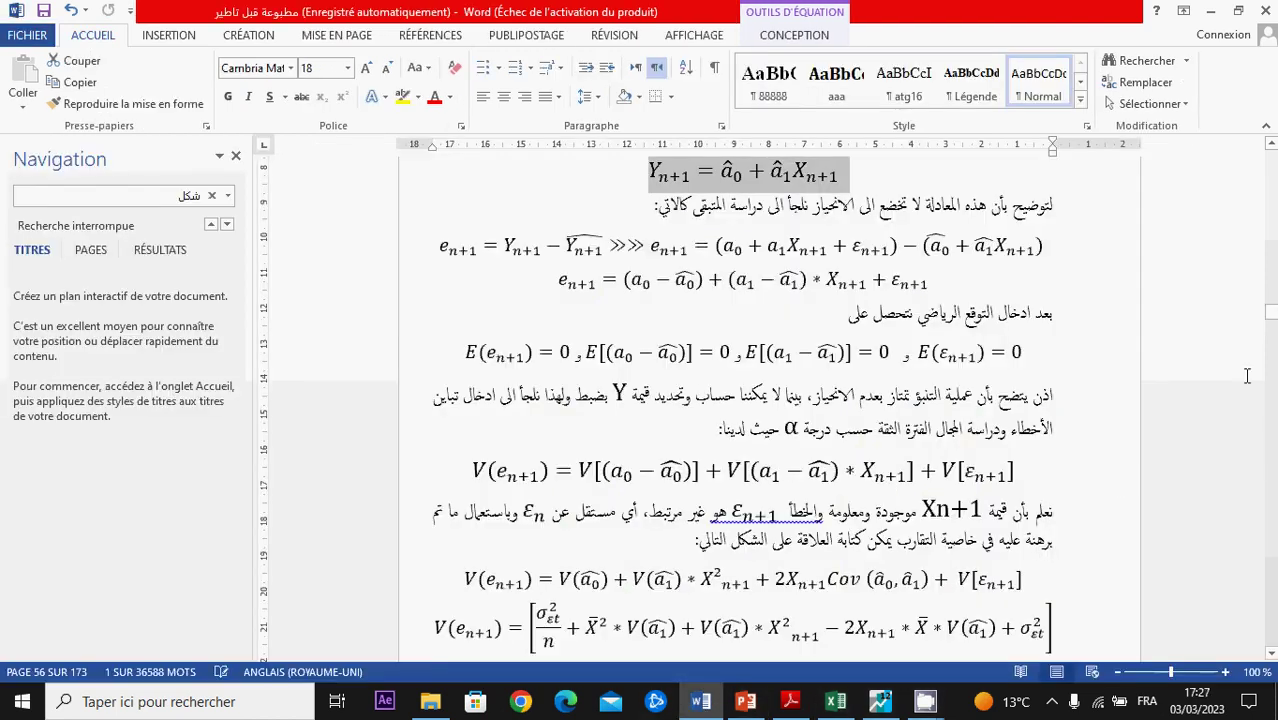
left_click_drag(1271, 312, 1266, 630)
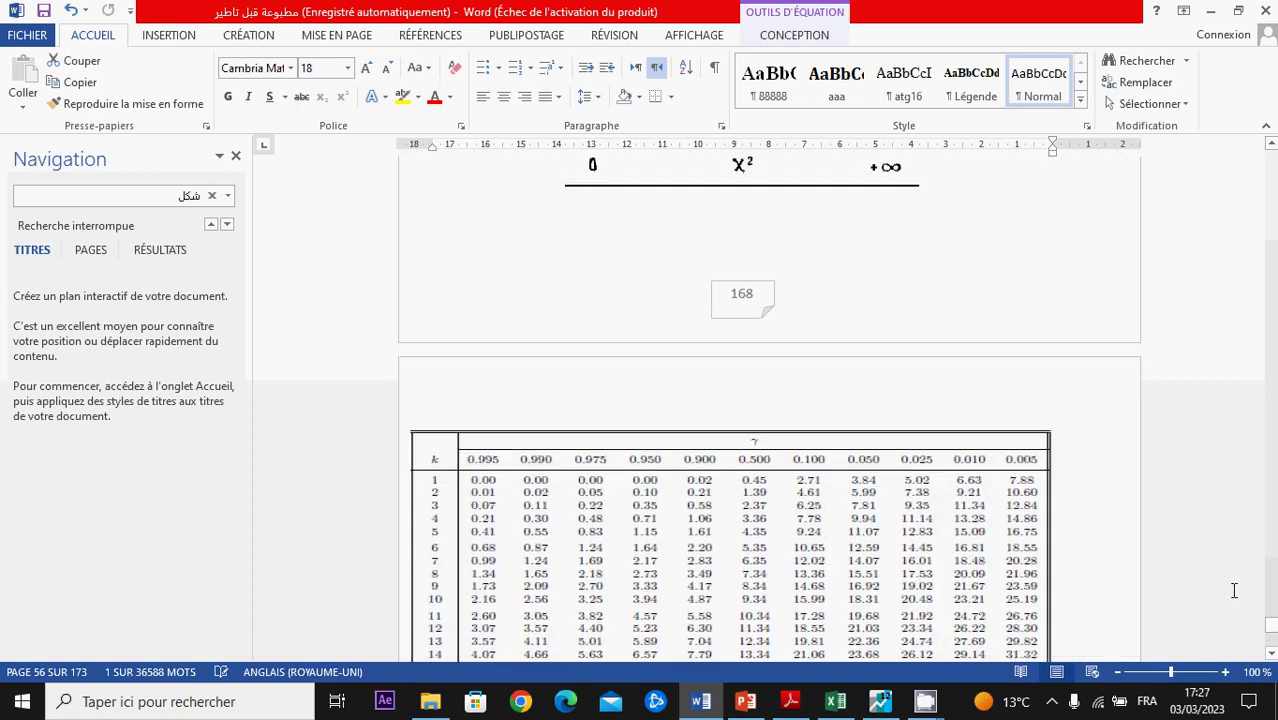
scroll(1020, 330, "up", 20)
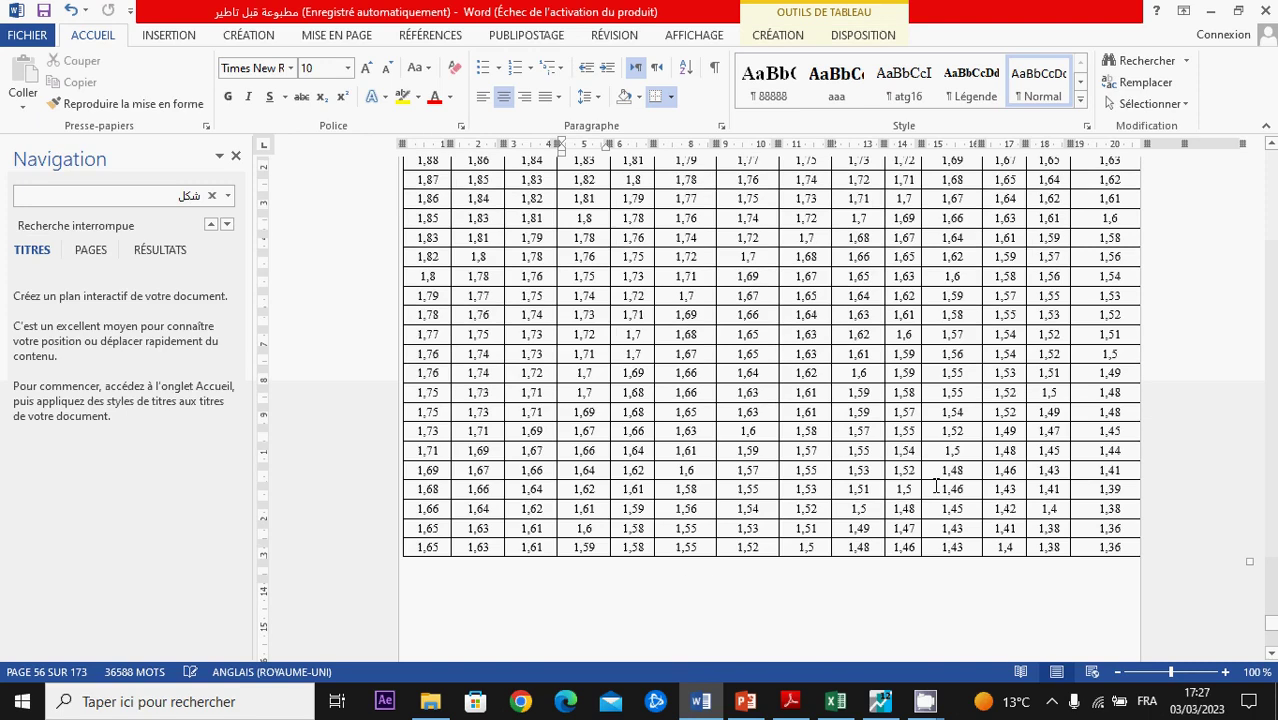
scroll(935, 485, "up", 10)
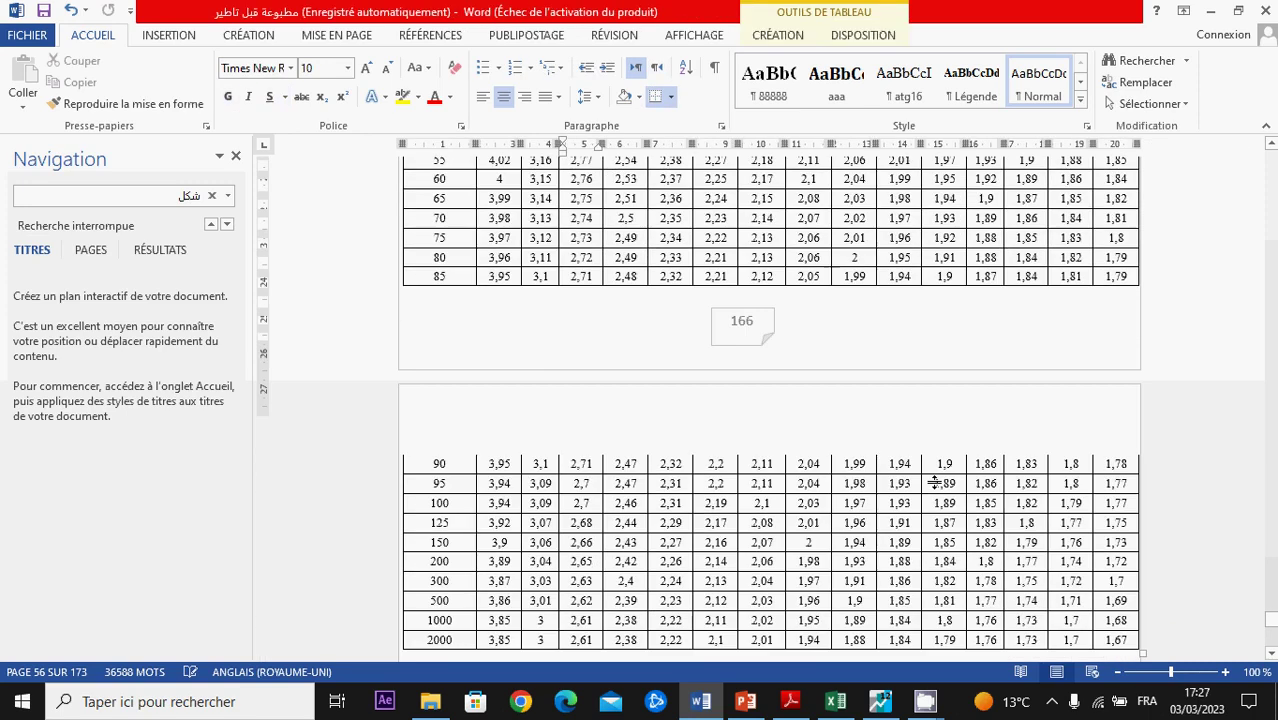
scroll(935, 483, "up", 10)
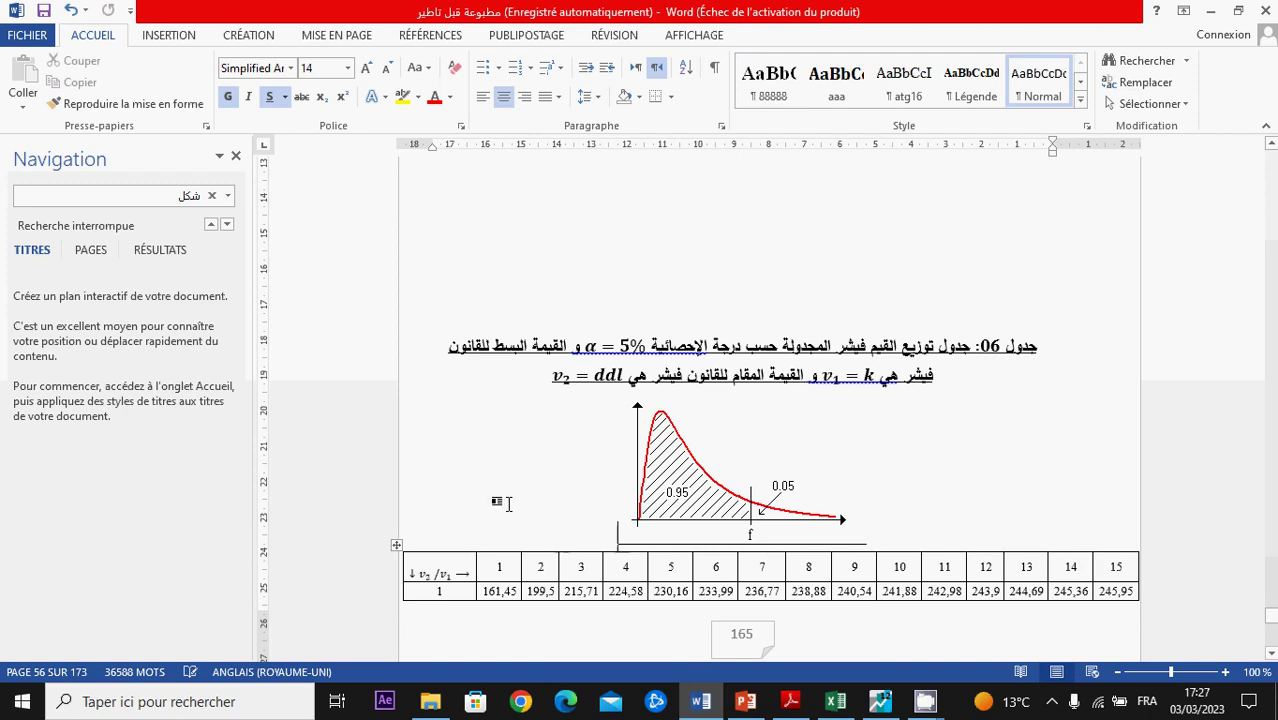
Step: Look up the critical Fisher value in the table for v1 = 1 and v2 = 8
left_click(496, 571)
double_click(499, 578)
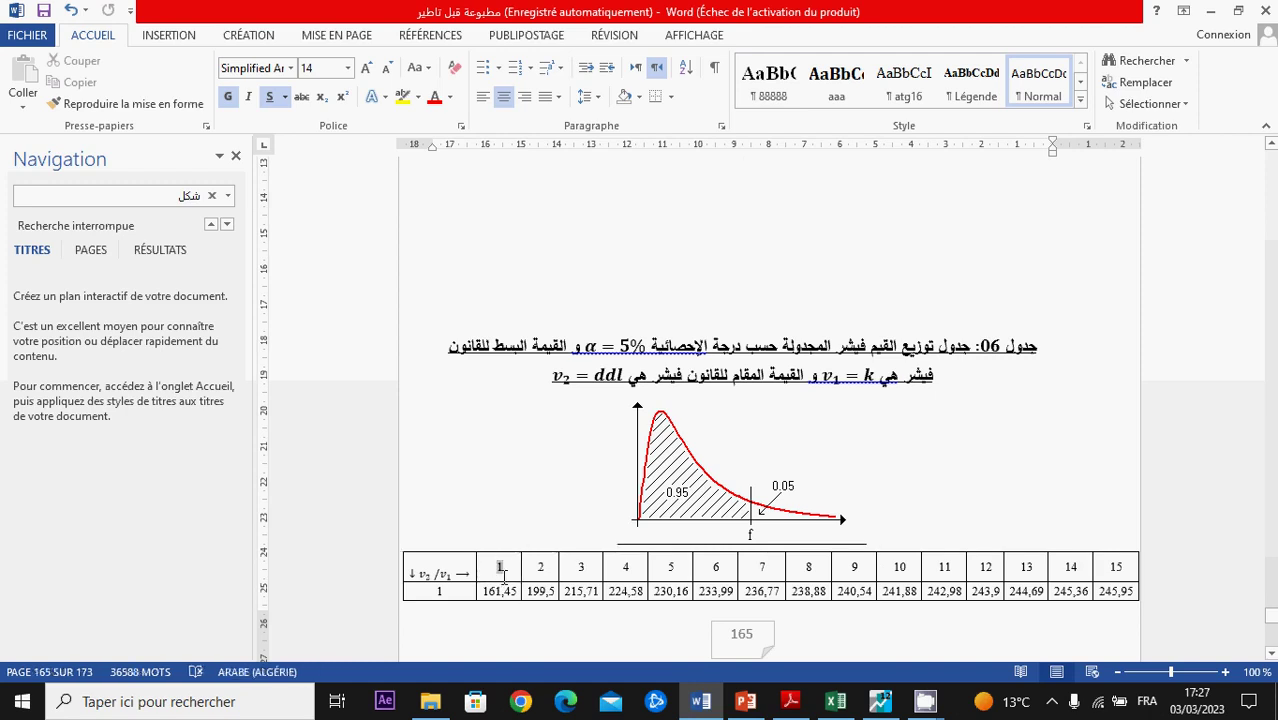
left_click_drag(503, 575, 492, 180)
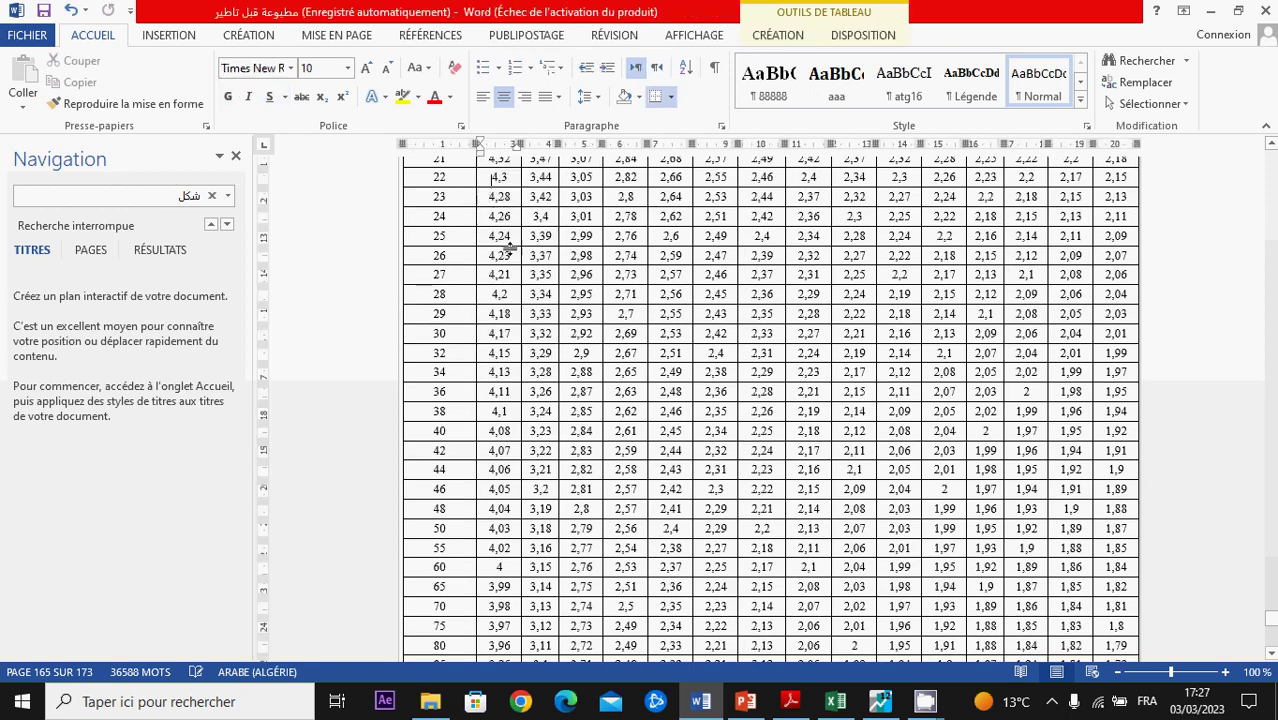
scroll(512, 255, "up", 6)
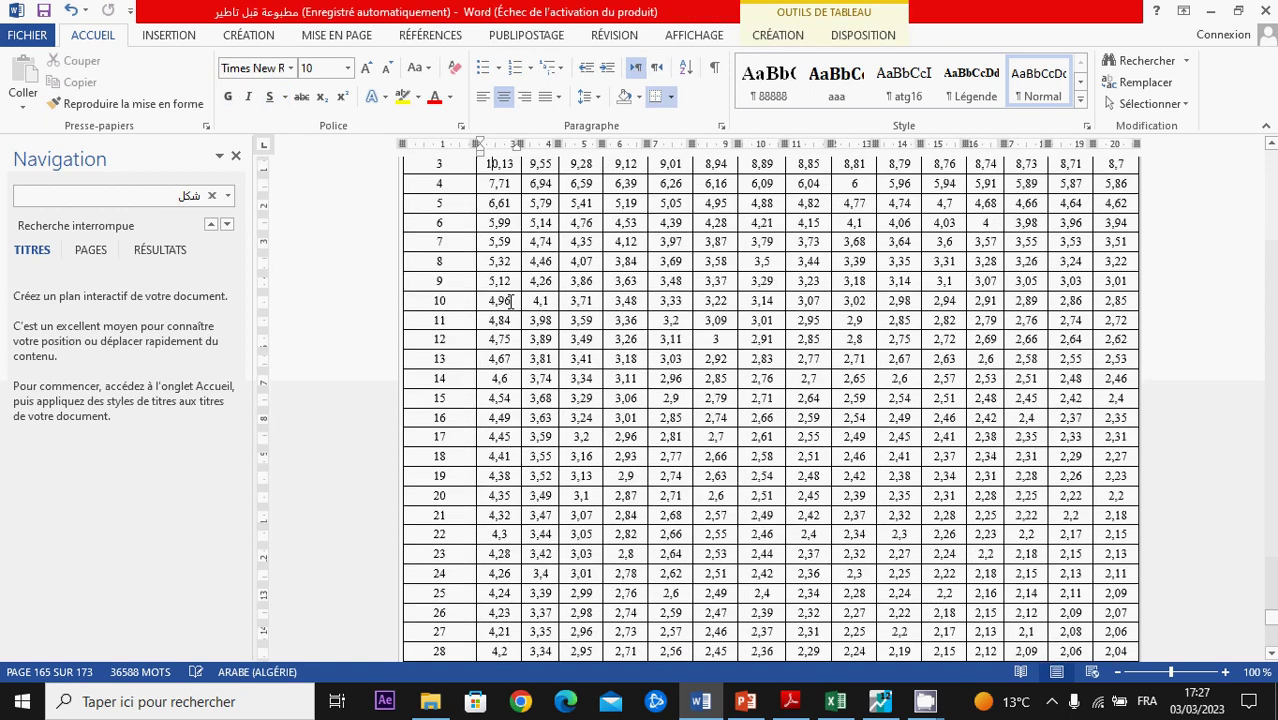
double_click(491, 260)
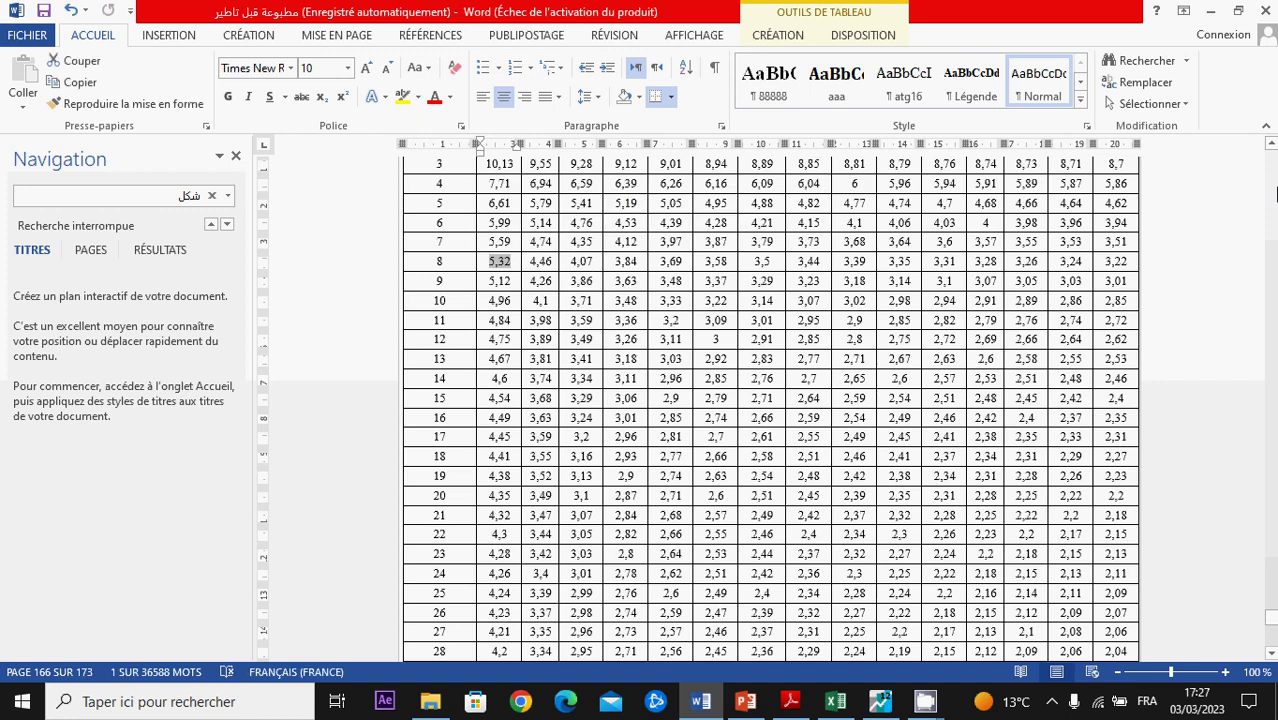
Step: Go back to the heading of table 06 and examine the critical point f on the Fisher distribution curve
left_click(1270, 145)
left_click(1270, 145)
left_click(1270, 145)
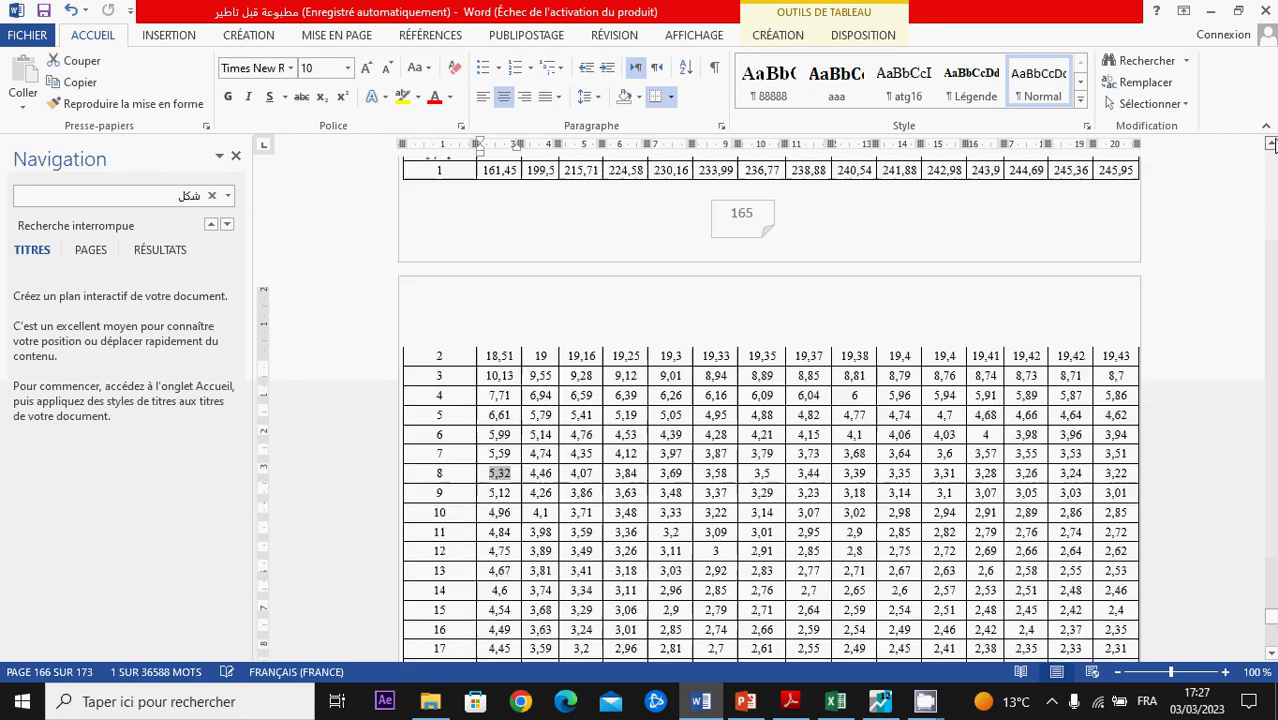
left_click(1270, 145)
left_click(1270, 145)
left_click(1270, 145)
left_click(1270, 145)
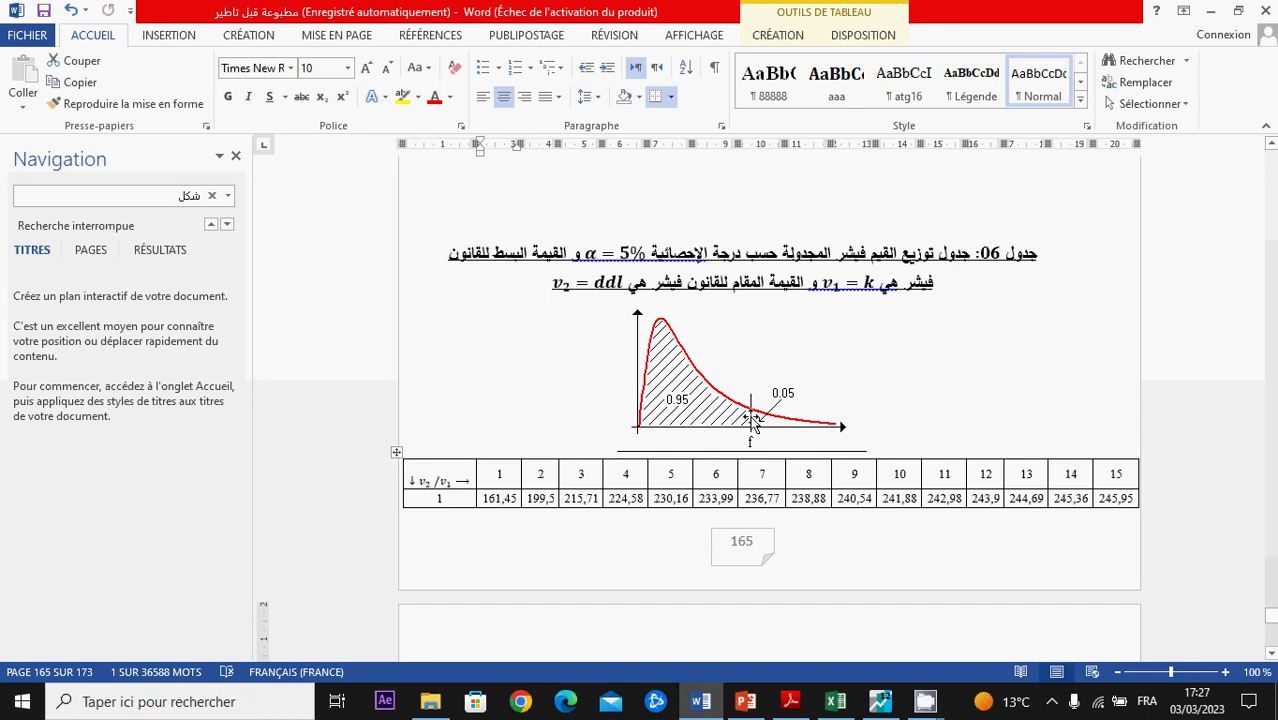
Step: Enter the critical Fisher value 5,32 in L21 of the Excel sheet, rechecking it in the Word table
left_click(846, 706)
left_click(907, 579)
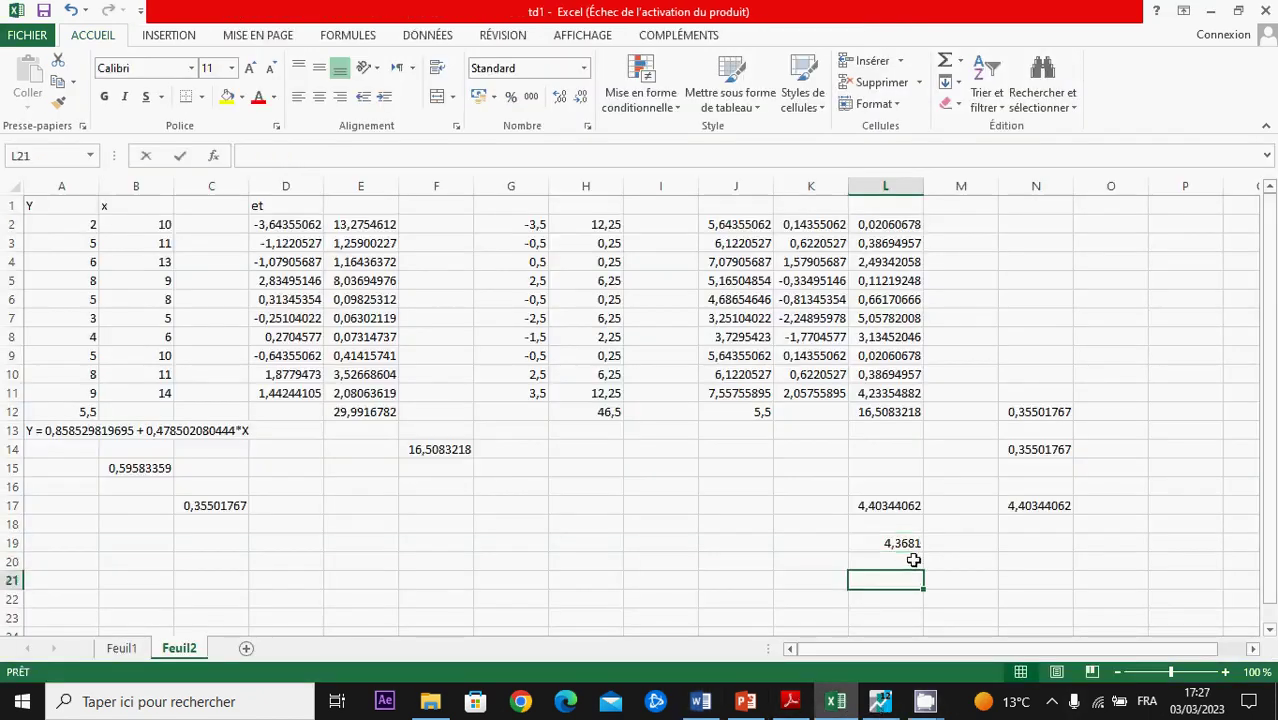
type("5,")
key("alt+Tab")
scroll(575, 488, "down", 3)
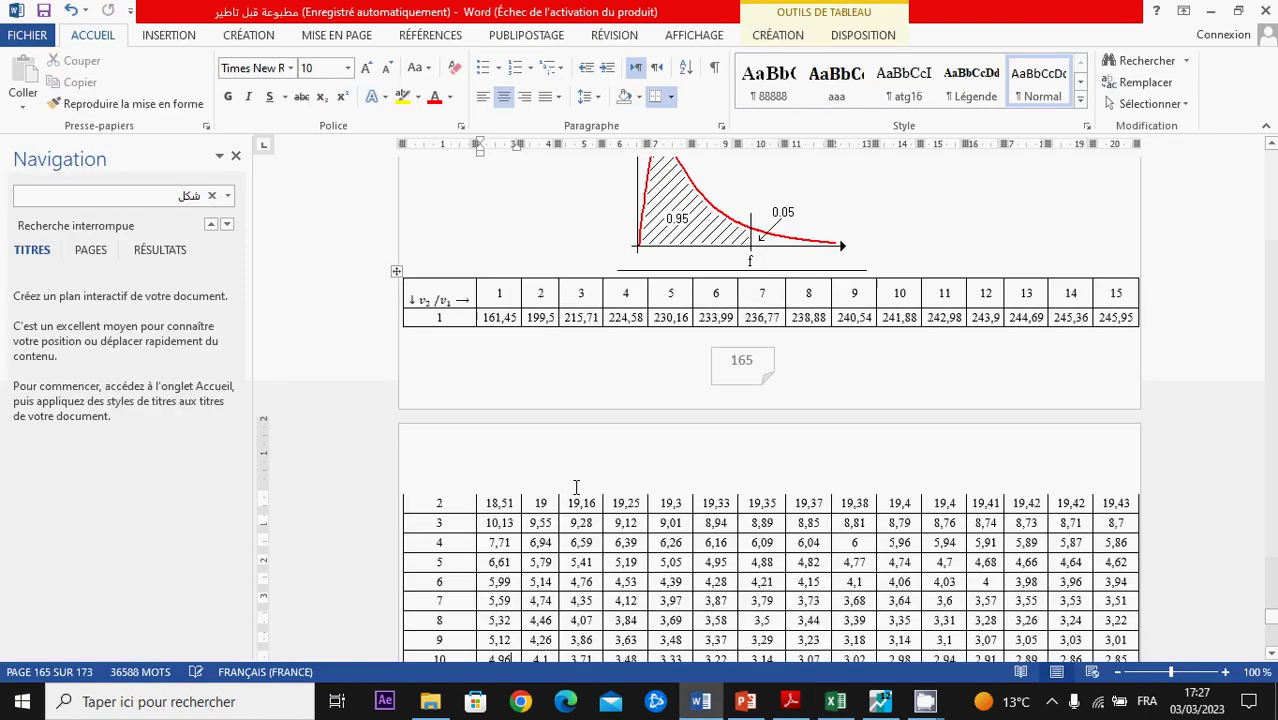
key("Up")
key("alt+Tab")
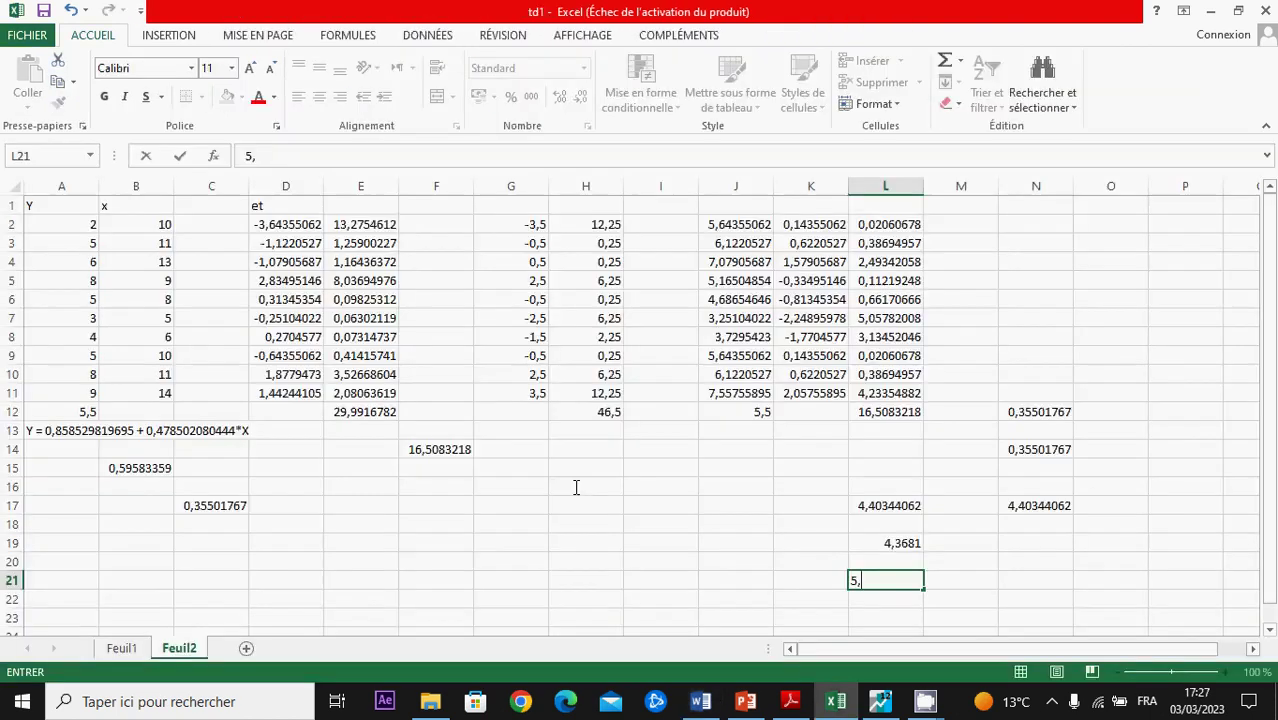
type("32")
key("Return")
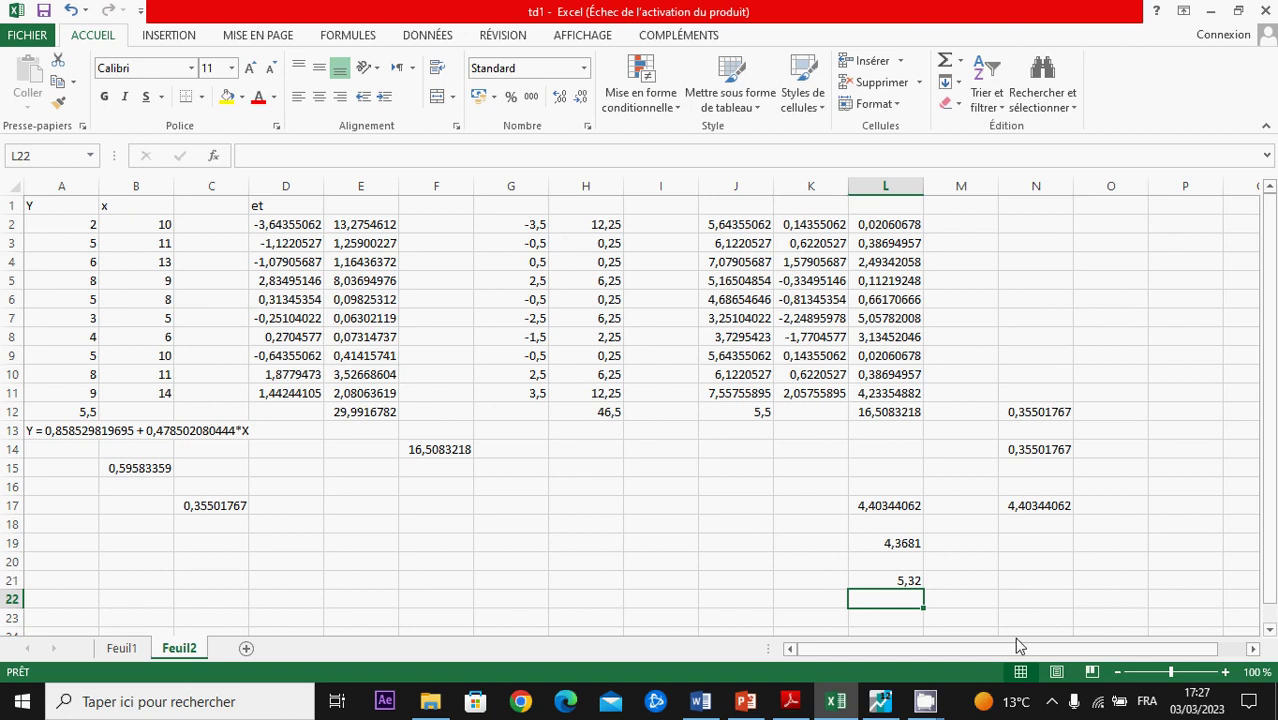
Step: Compare the critical Fisher value in L21 with the calculated F in L19
left_click(884, 579)
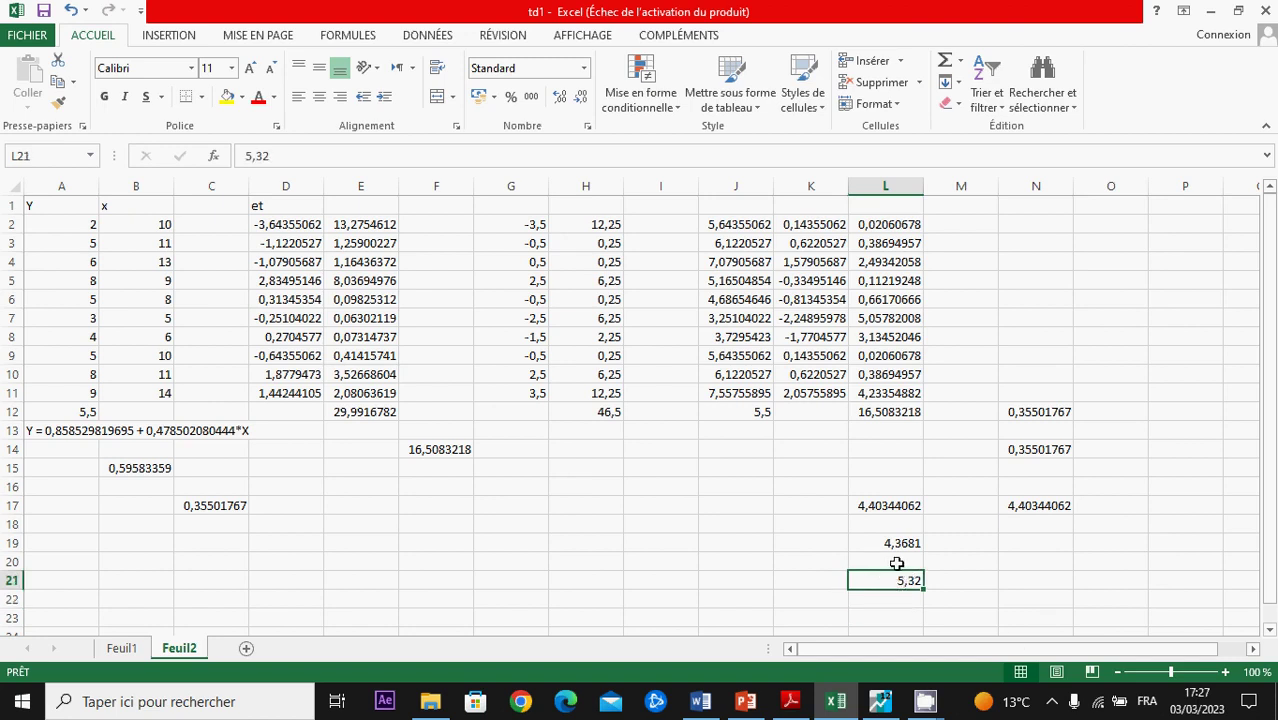
left_click(896, 545)
left_click(895, 580)
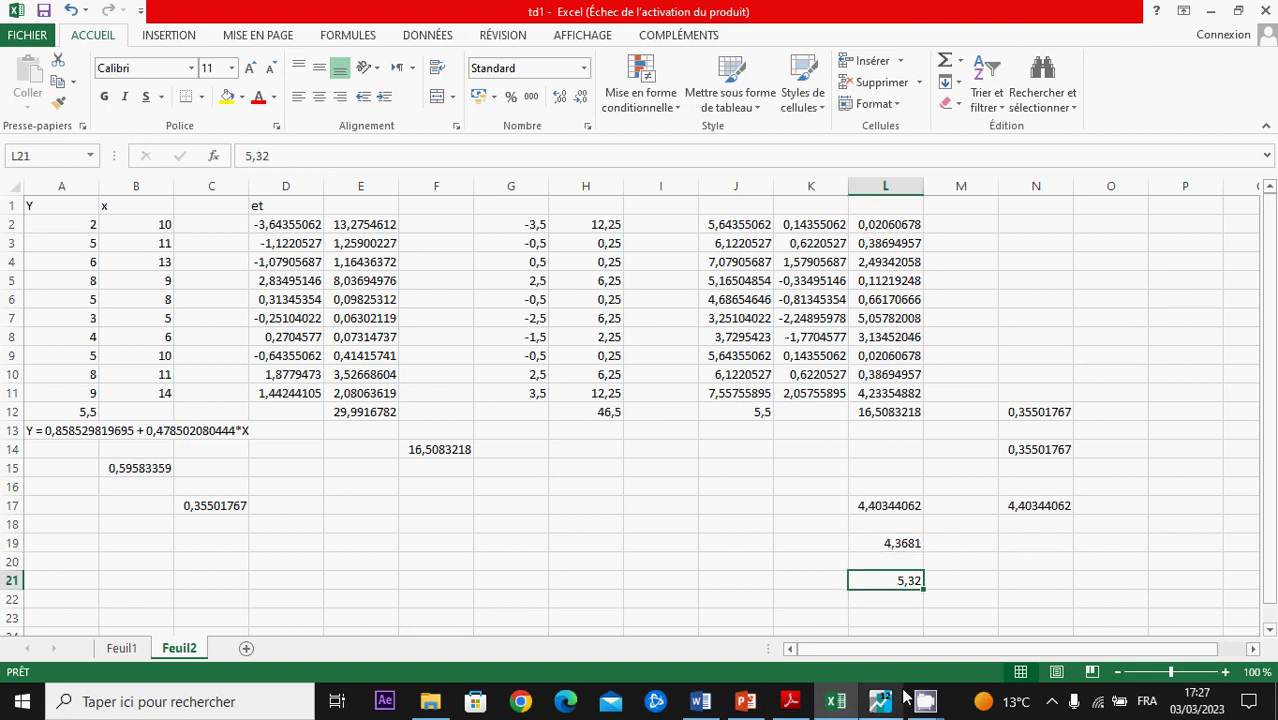
Step: Review the Fisher test hypotheses on the PowerPoint slide and check Prob(F-statistic) in the EViews regression output
left_click(745, 701)
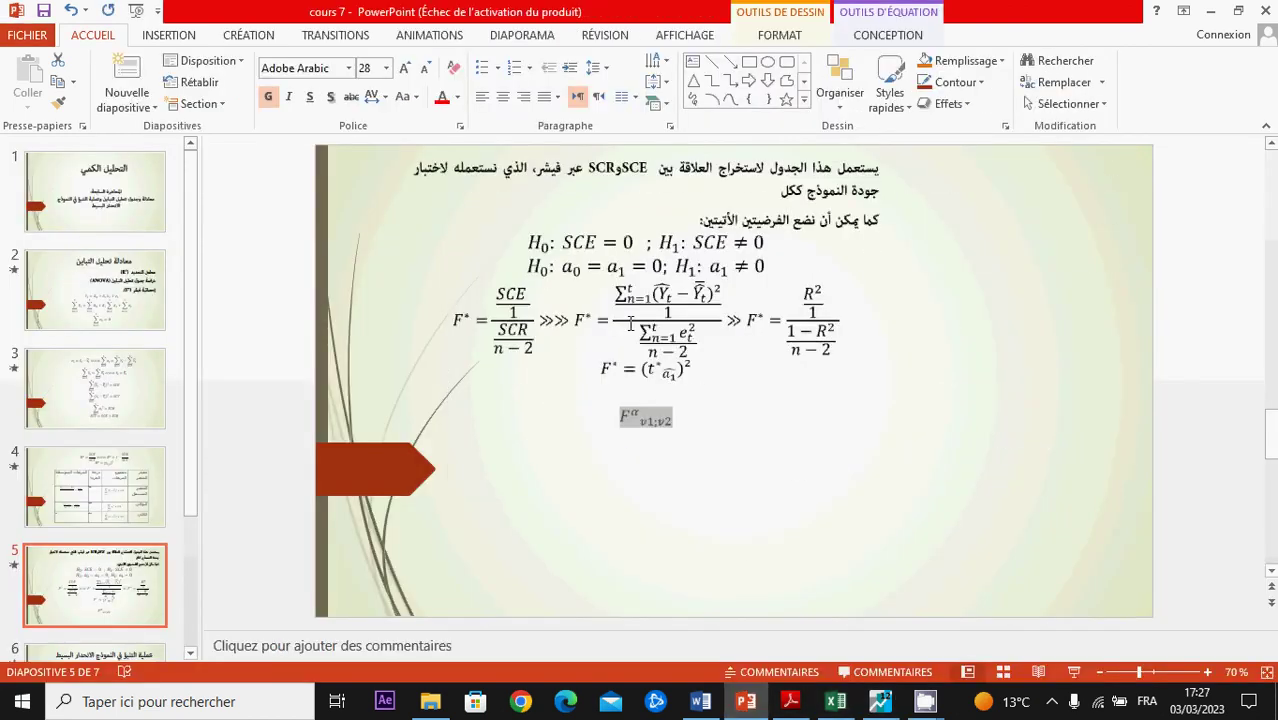
left_click(642, 283)
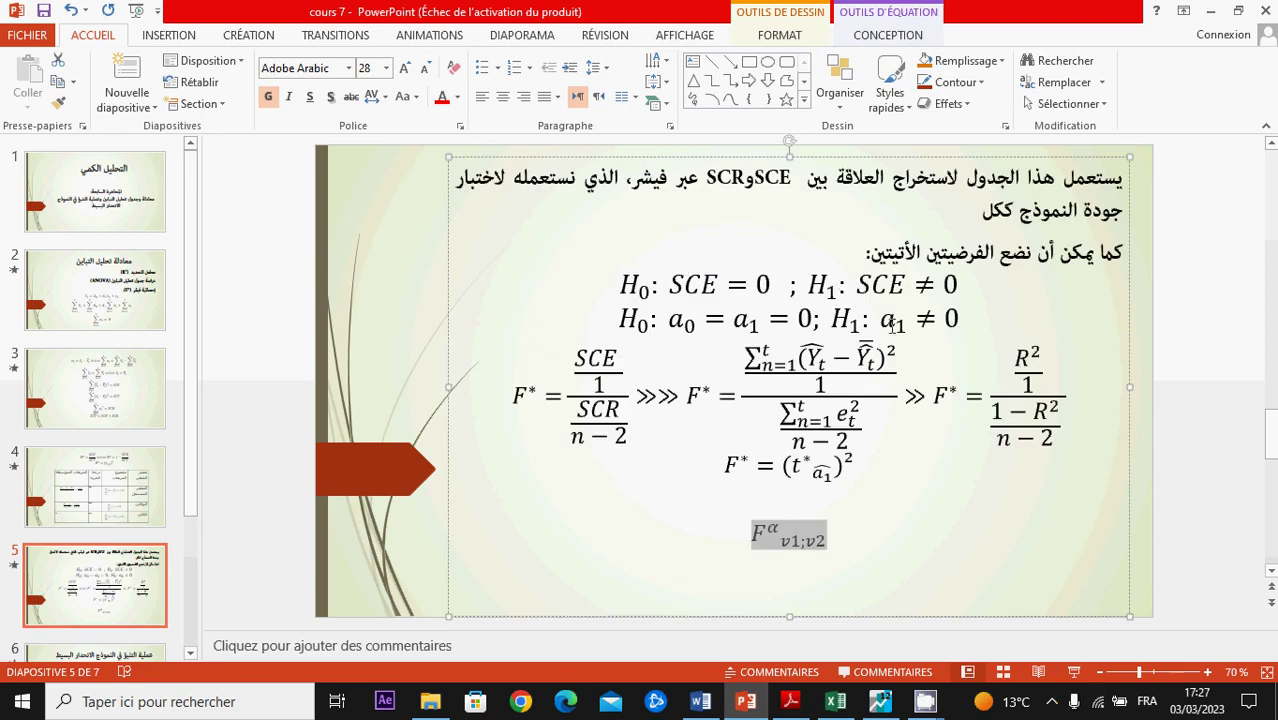
left_click(876, 660)
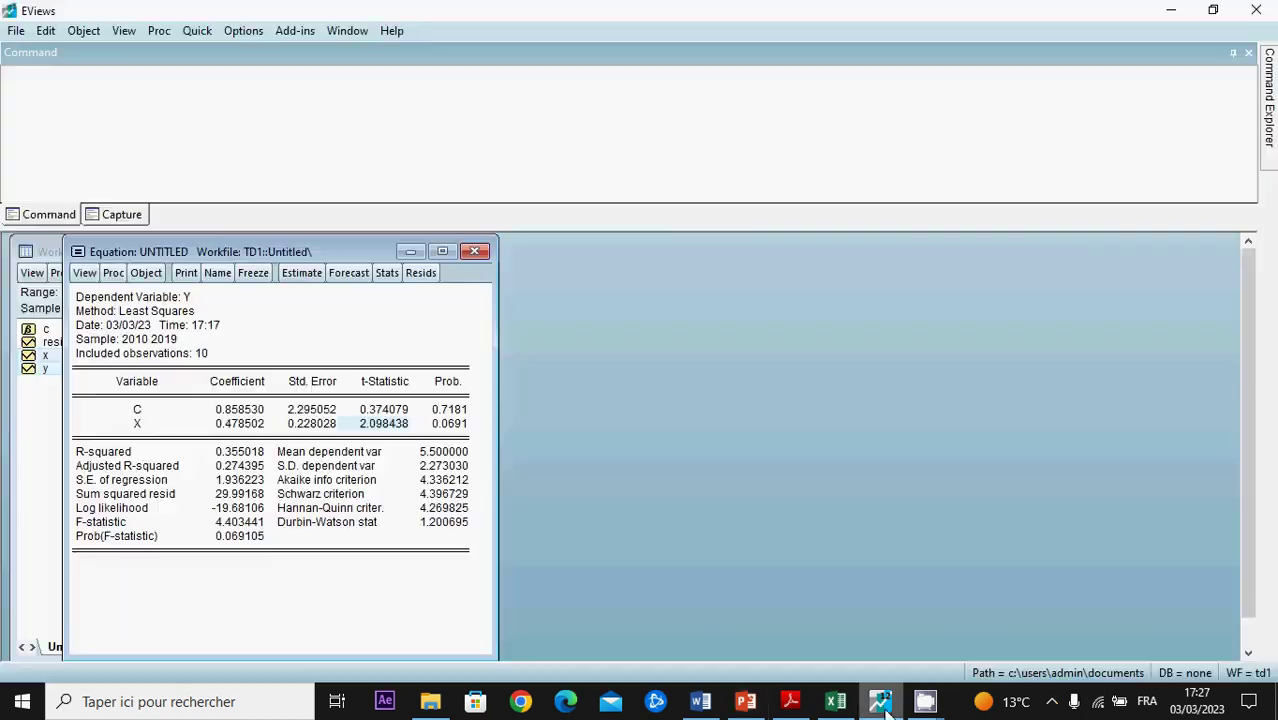
left_click(250, 537)
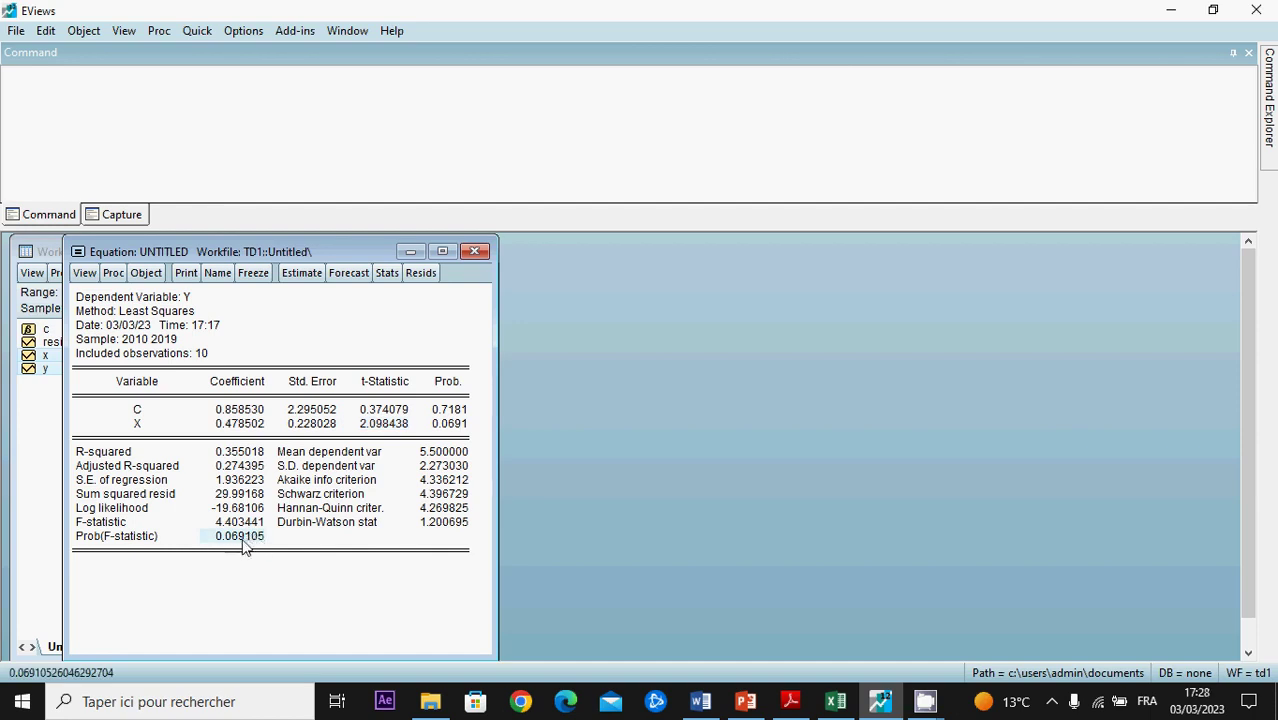
Step: Switch to PowerPoint and examine the forecasting formulas of slide 6 in full-screen slide show
key("alt+Tab")
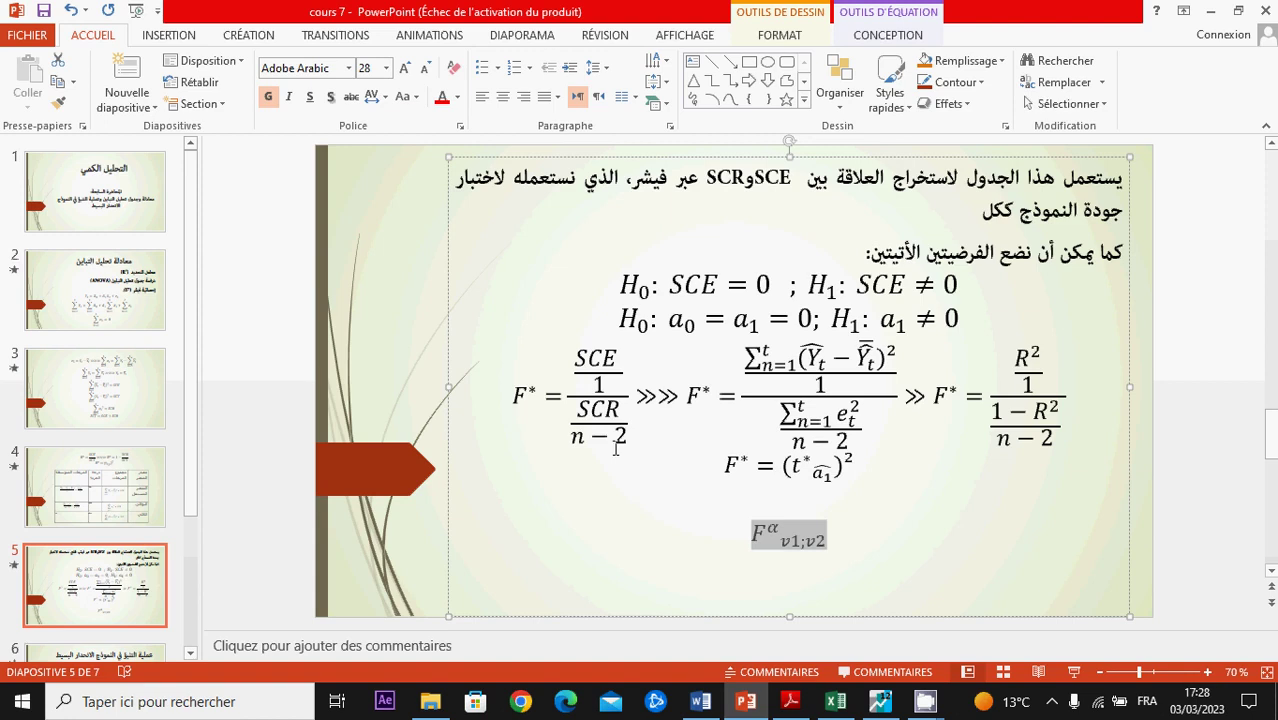
left_click_drag(192, 420, 183, 533)
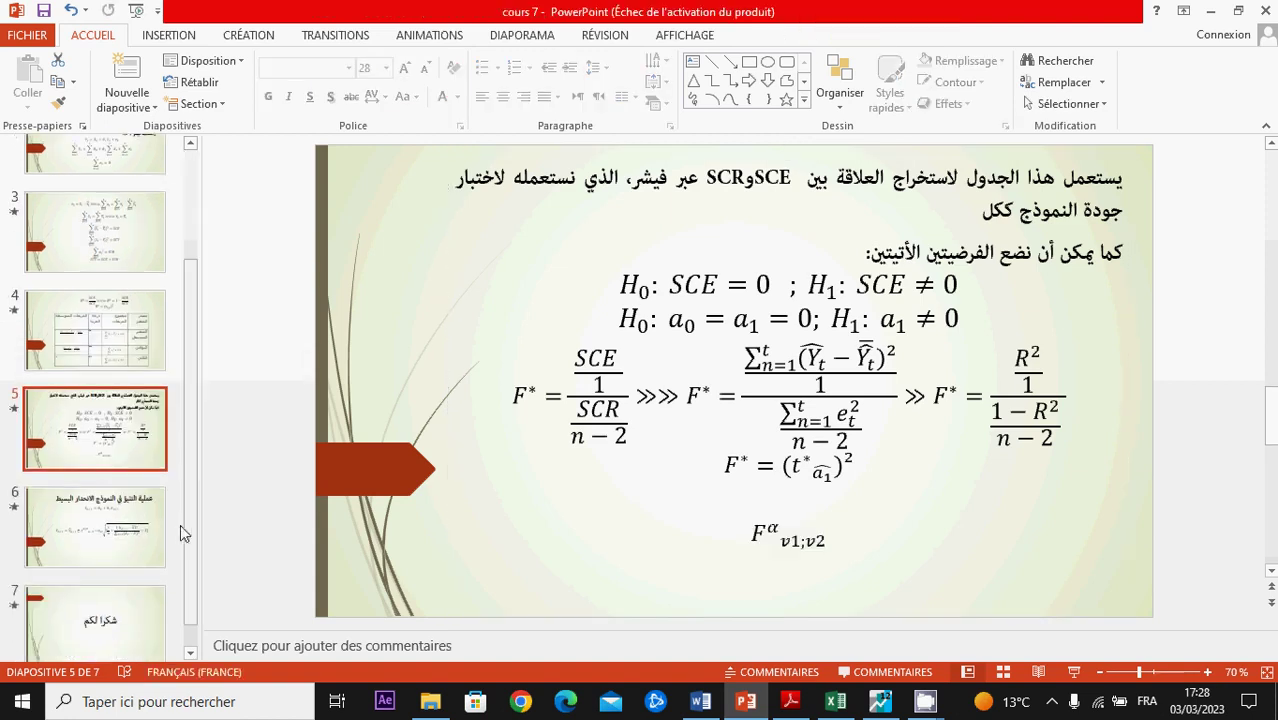
left_click(158, 553)
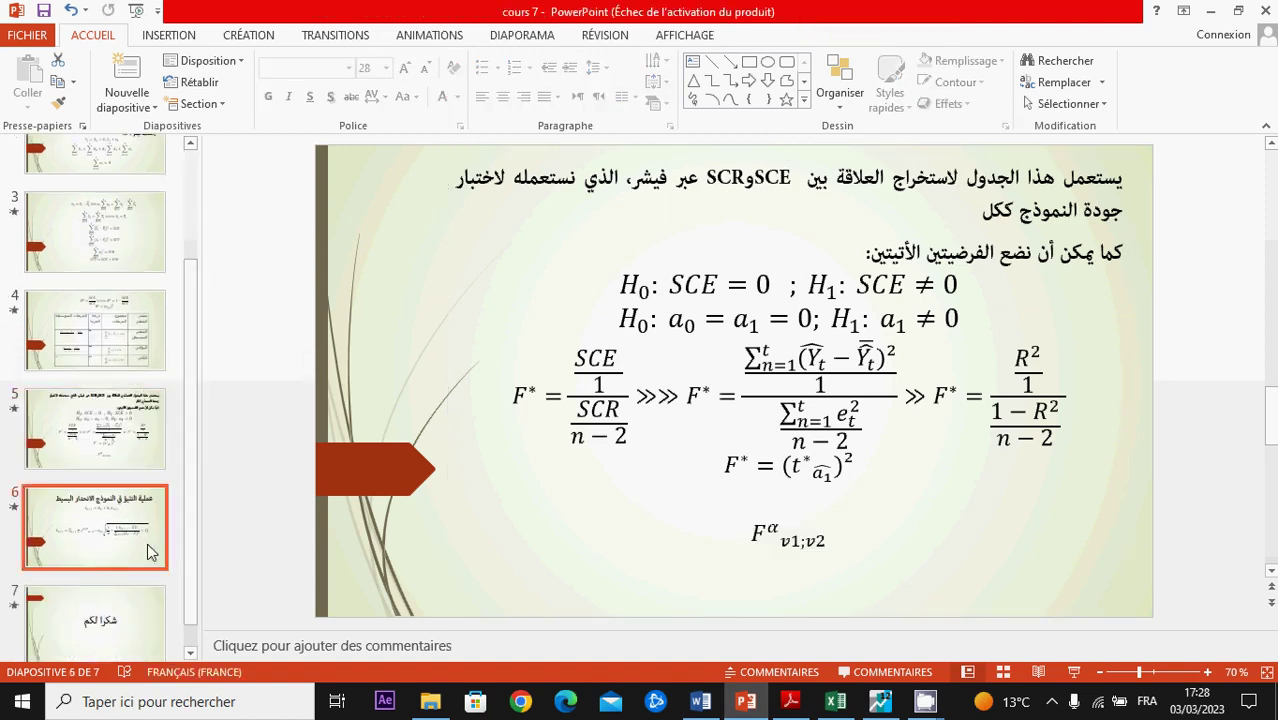
left_click(1068, 673)
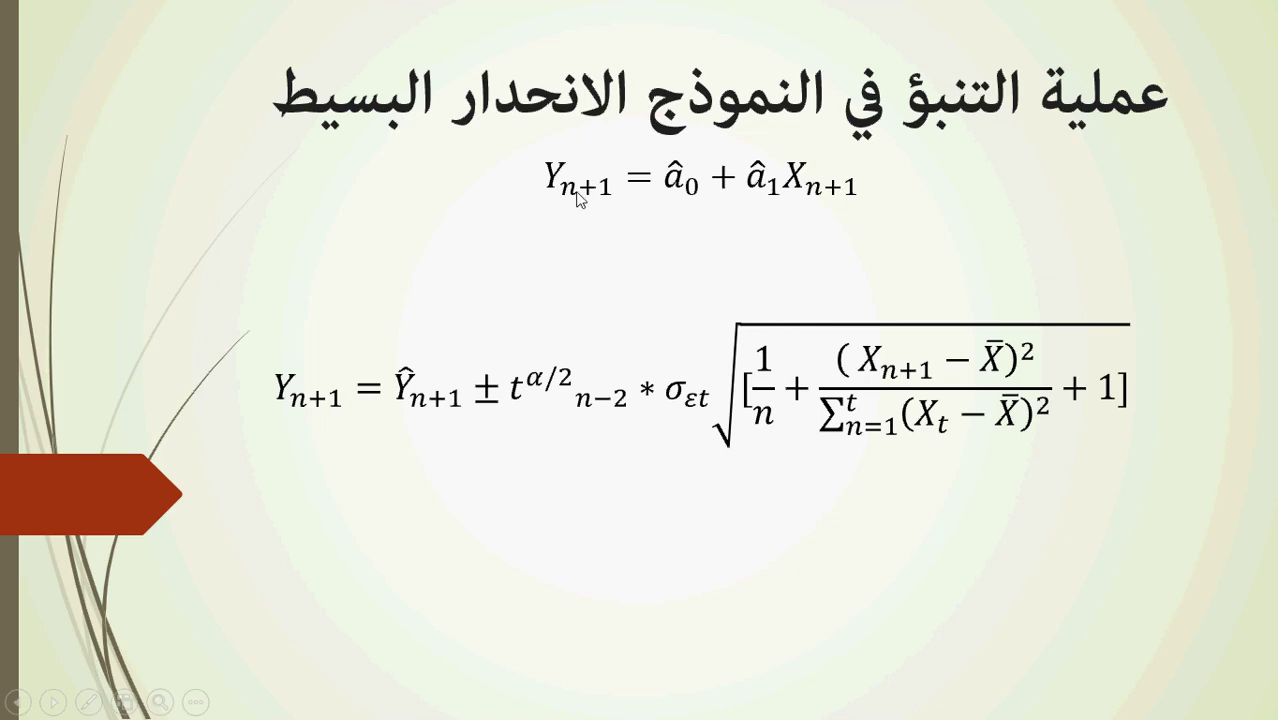
key("Escape")
Step: Switch to Excel and enter 15 in B12 as the new x value below the data
left_click(835, 701)
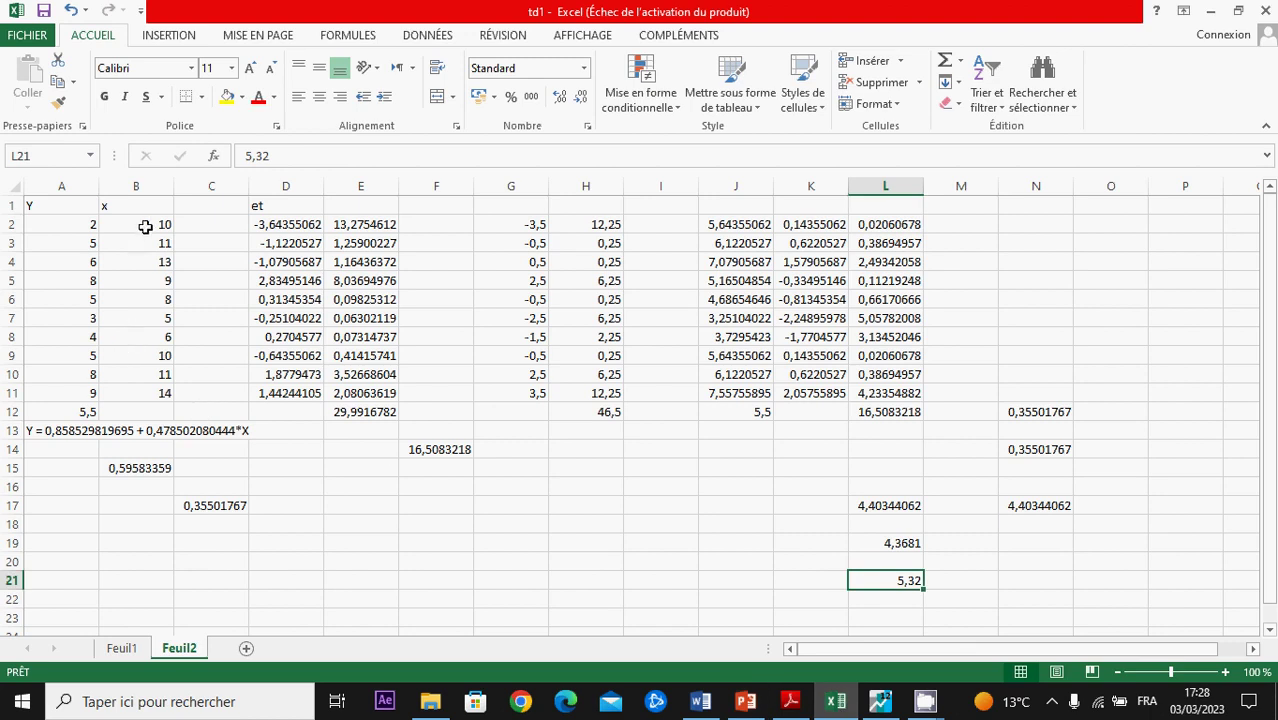
left_click(159, 411)
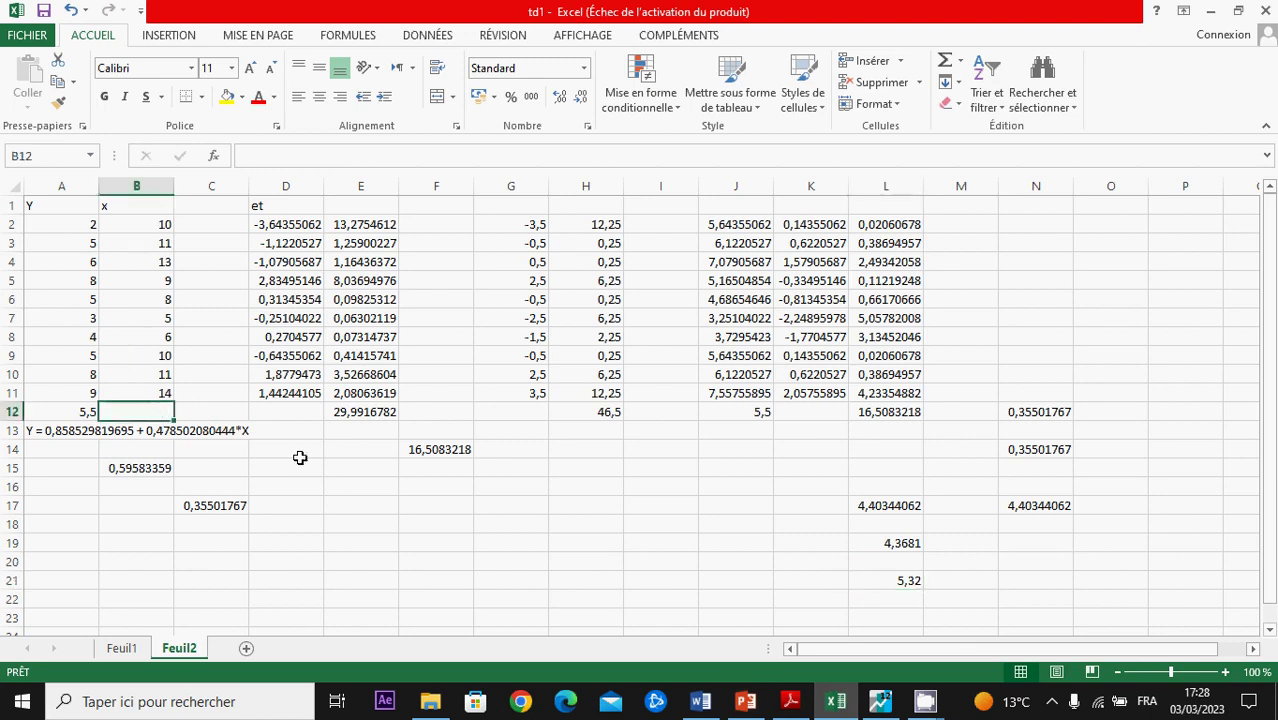
type("15")
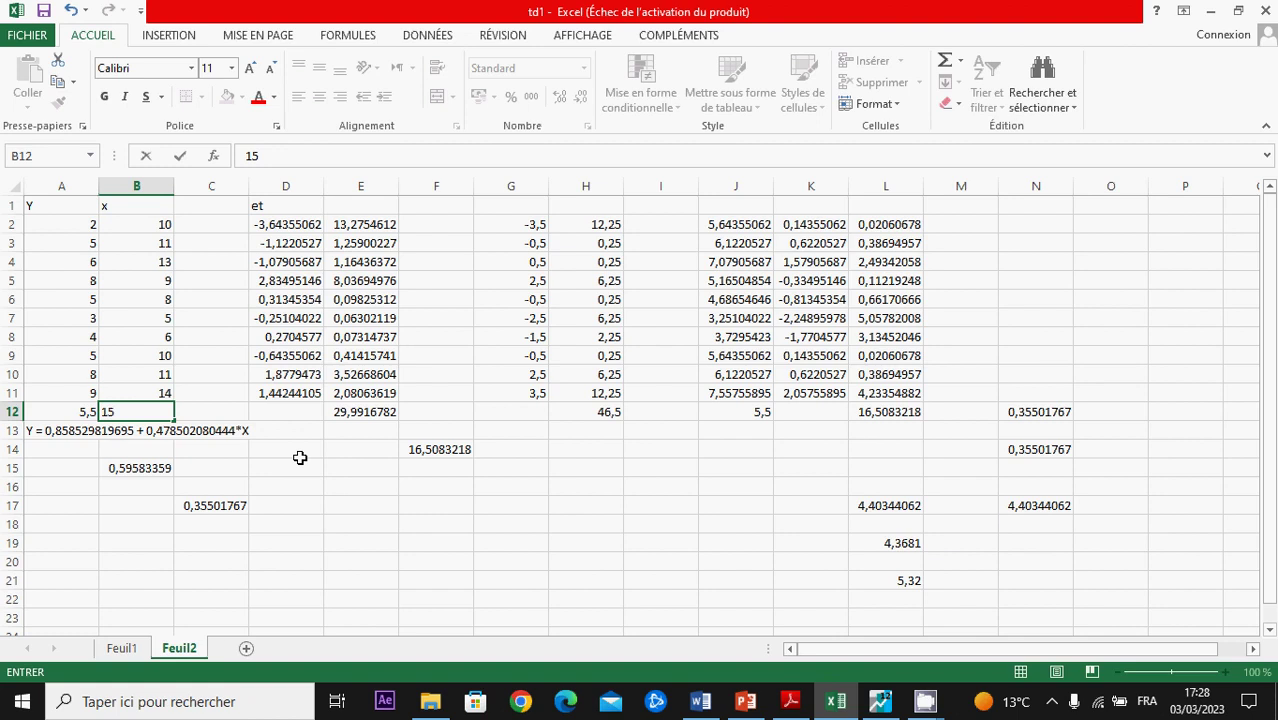
key("Return")
key("Up")
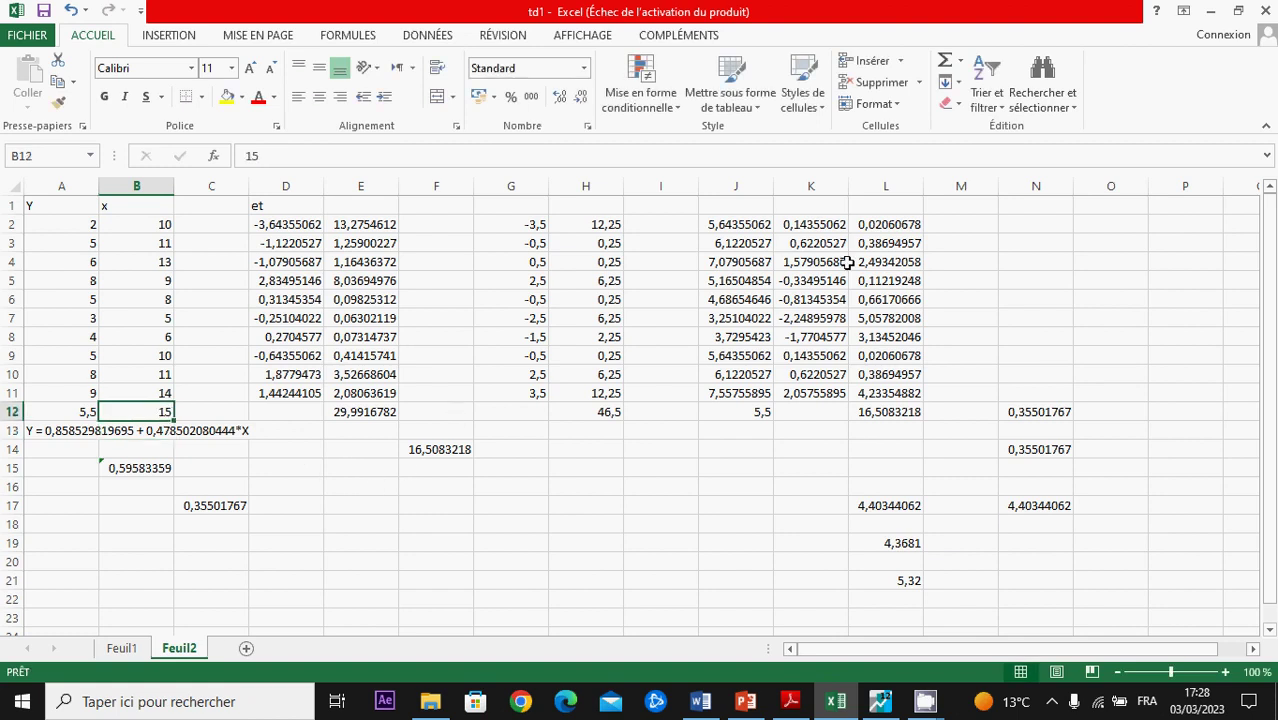
Step: Copy the fitted-Y regression formula from J2 into F18
left_click(360, 232)
left_click(363, 243)
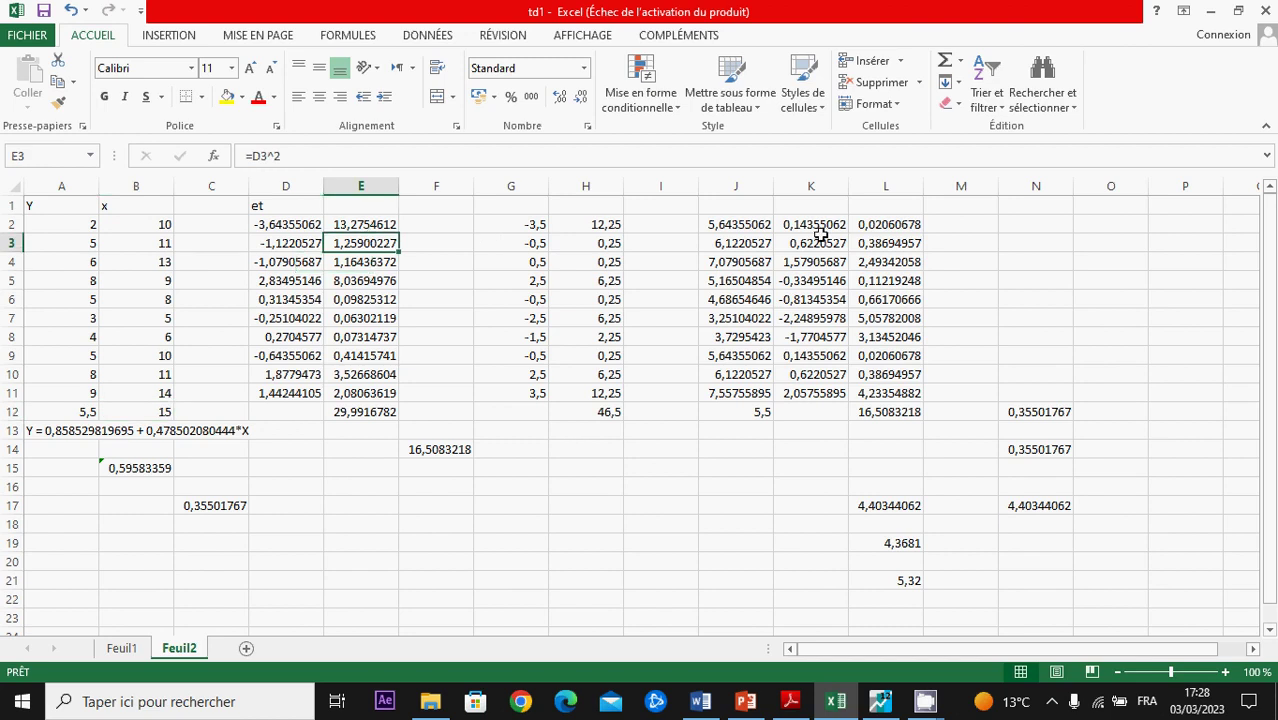
left_click(737, 237)
left_click(738, 229)
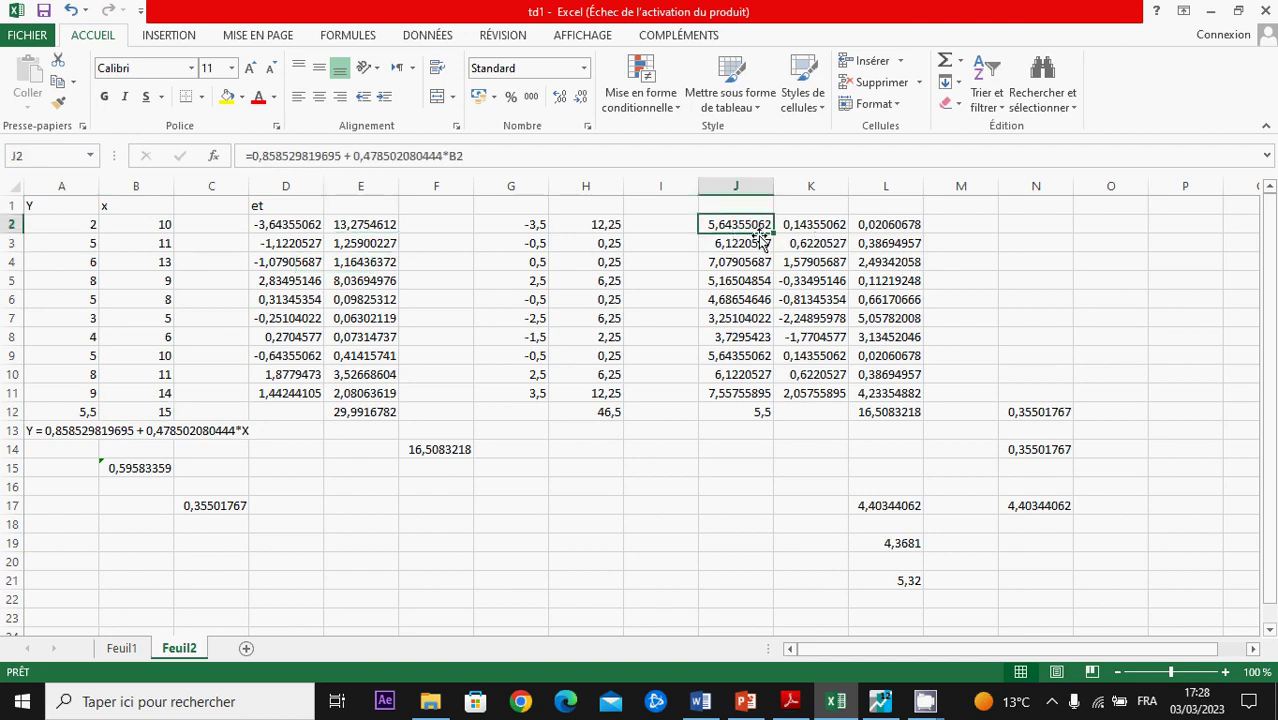
key("ctrl+c")
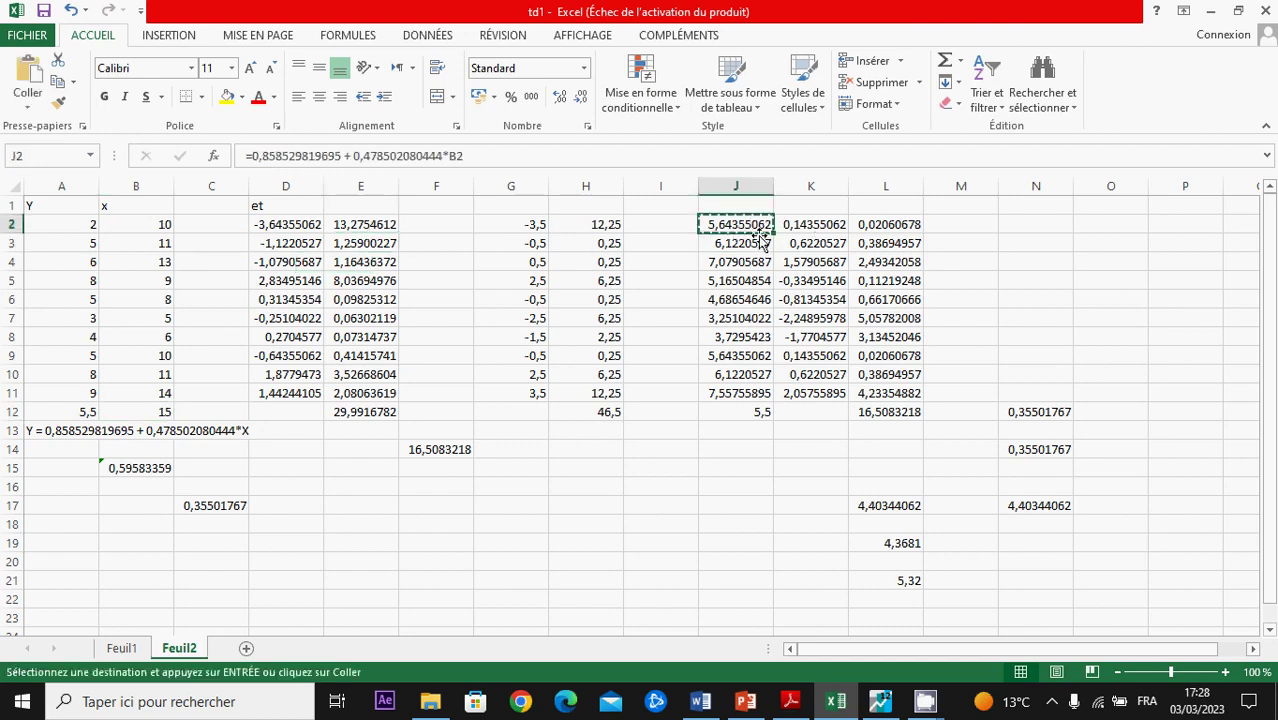
left_click(410, 527)
key("ctrl+v")
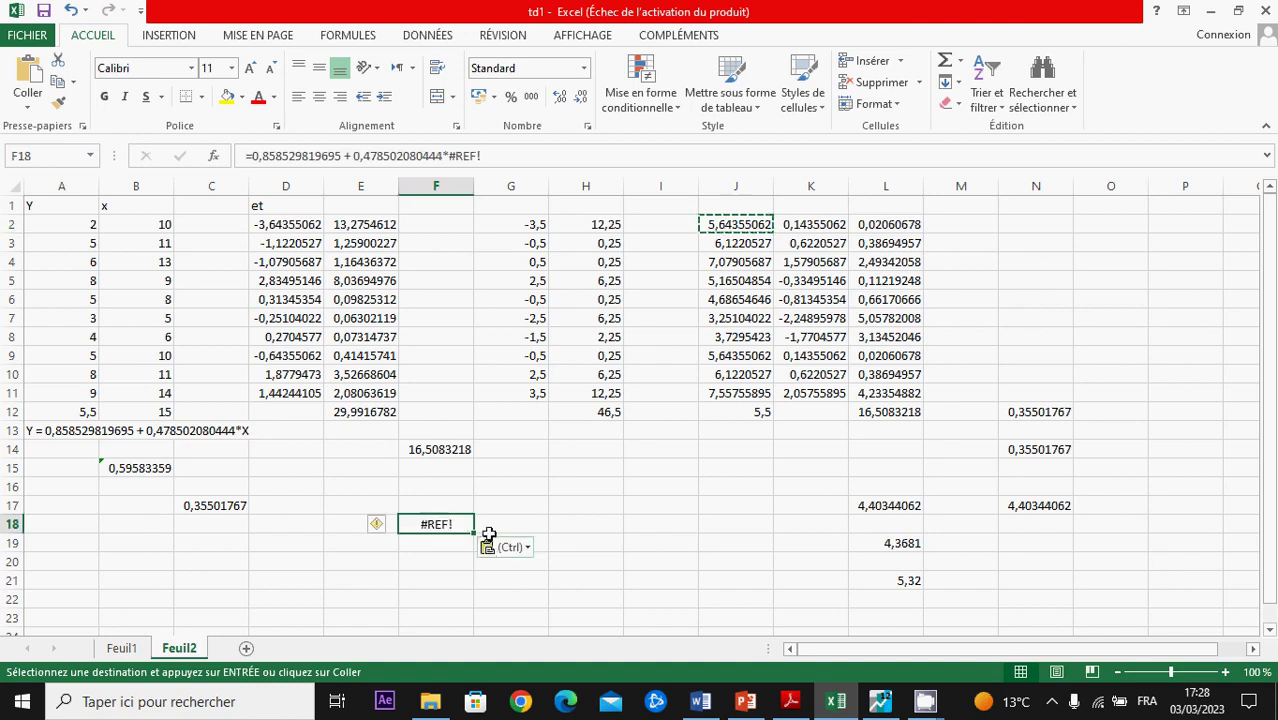
Step: Replace the invalid reference at the end of the F18 formula with 15 to compute the point forecast
left_click(496, 158)
key("BackSpace")
key("BackSpace")
key("BackSpace")
key("BackSpace")
key("BackSpace")
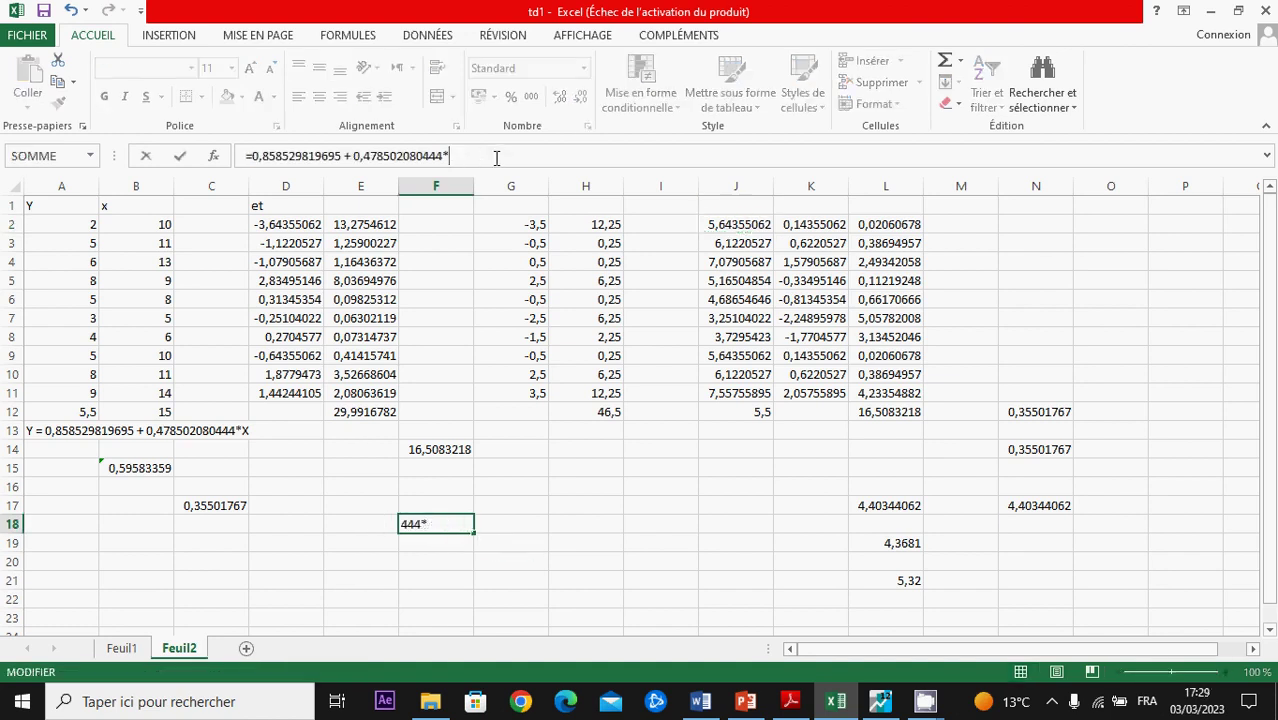
type("15")
key("Return")
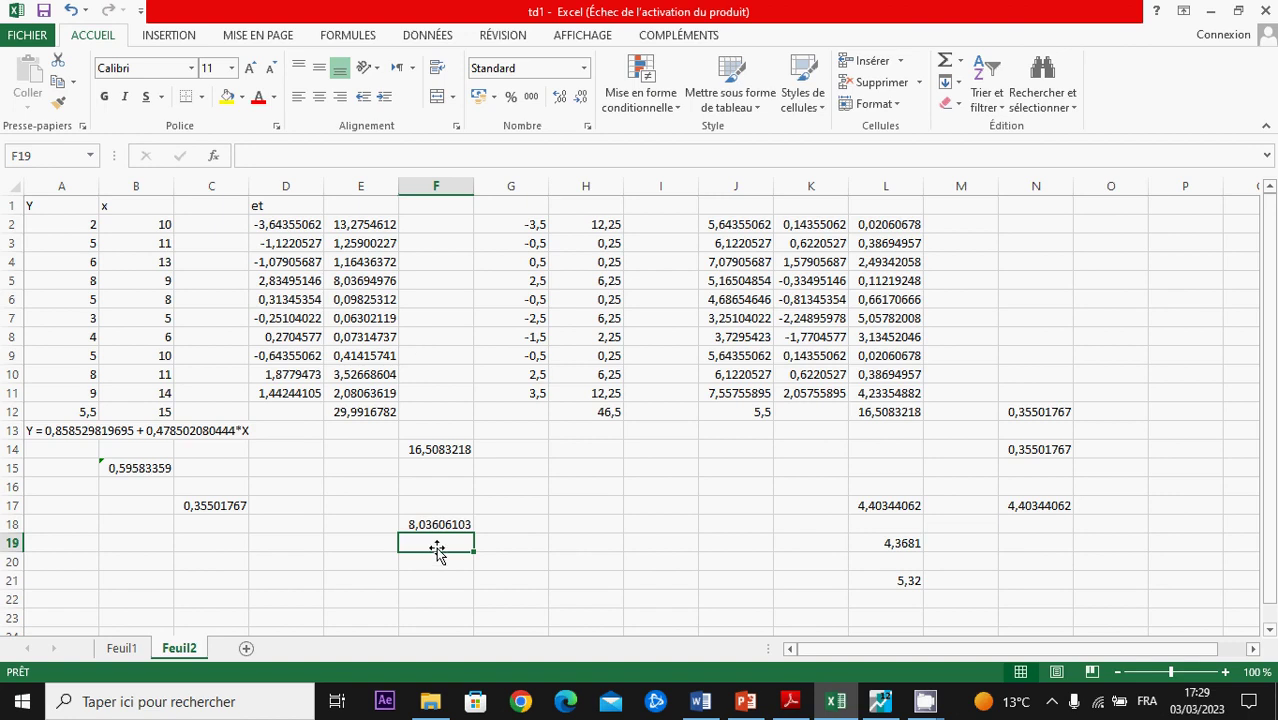
Step: Label the forecast in F18 by entering y11 in the adjacent cell G18
left_click(445, 527)
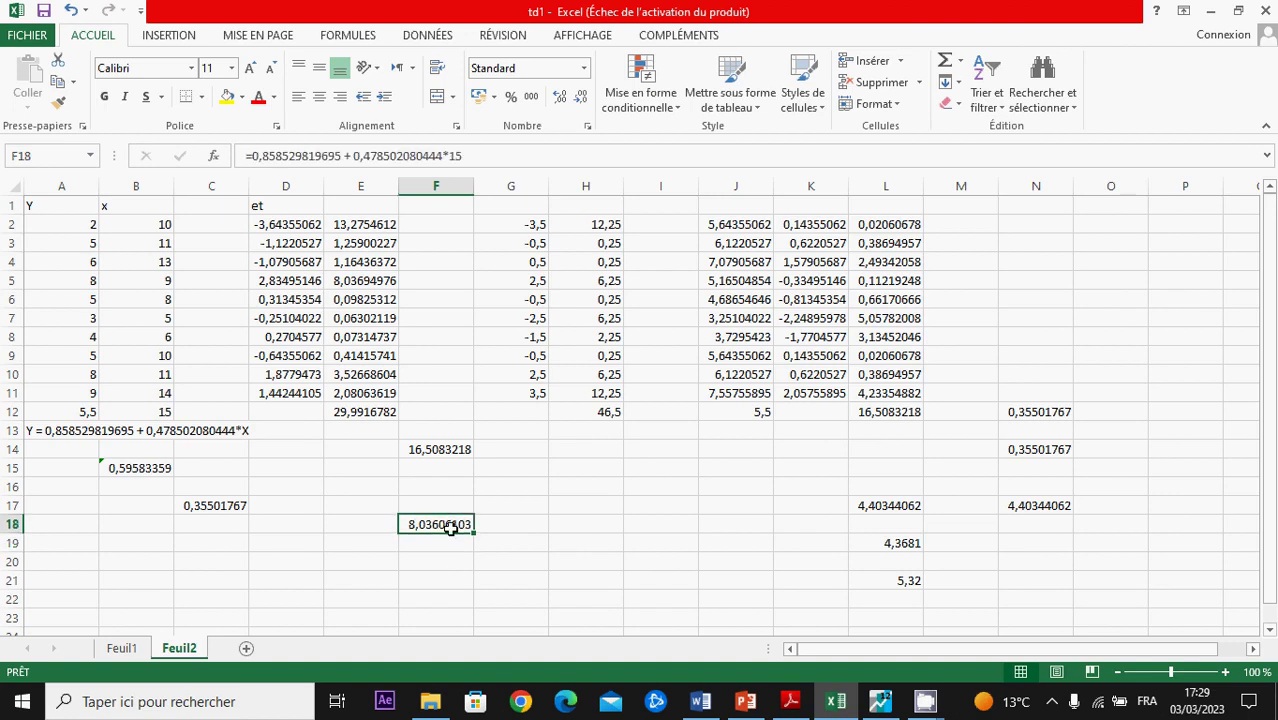
left_click(520, 529)
type("y11")
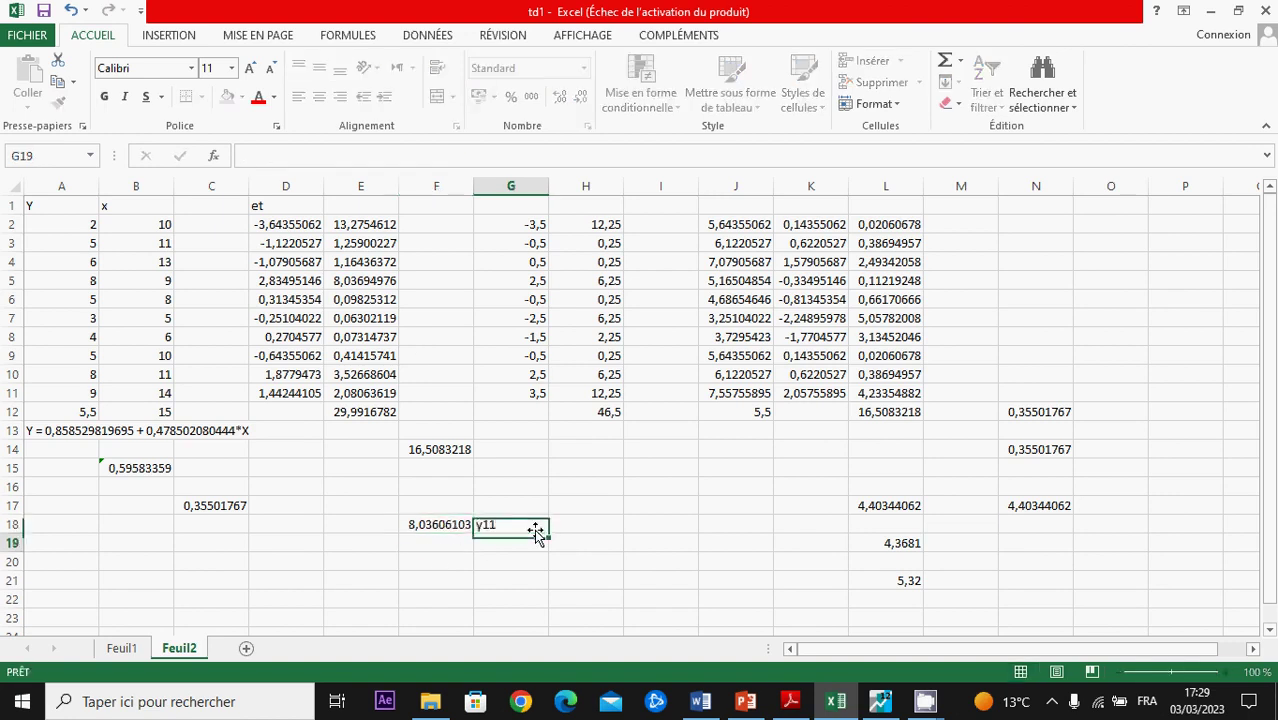
Step: Switch to PowerPoint and replace the Y of the first equation on slide 6 with a Y bearing a hat accent
key("alt+Tab")
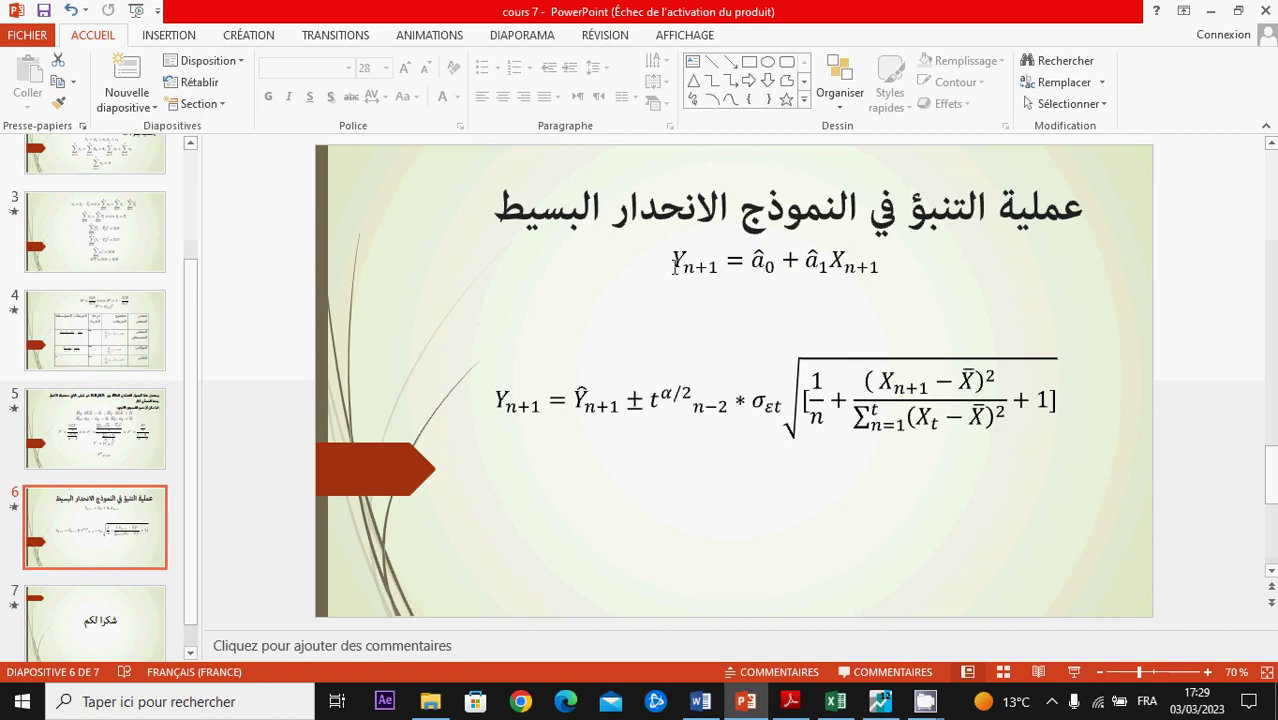
left_click(689, 268)
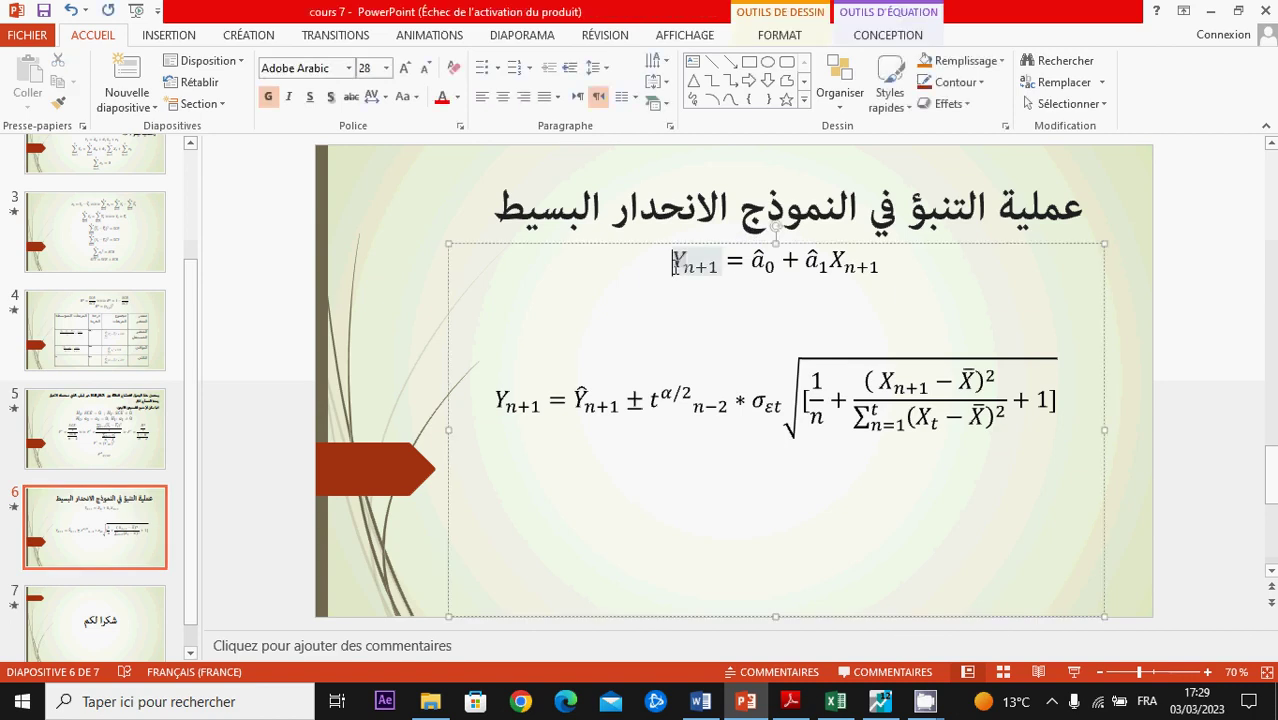
left_click(886, 36)
left_click(1040, 100)
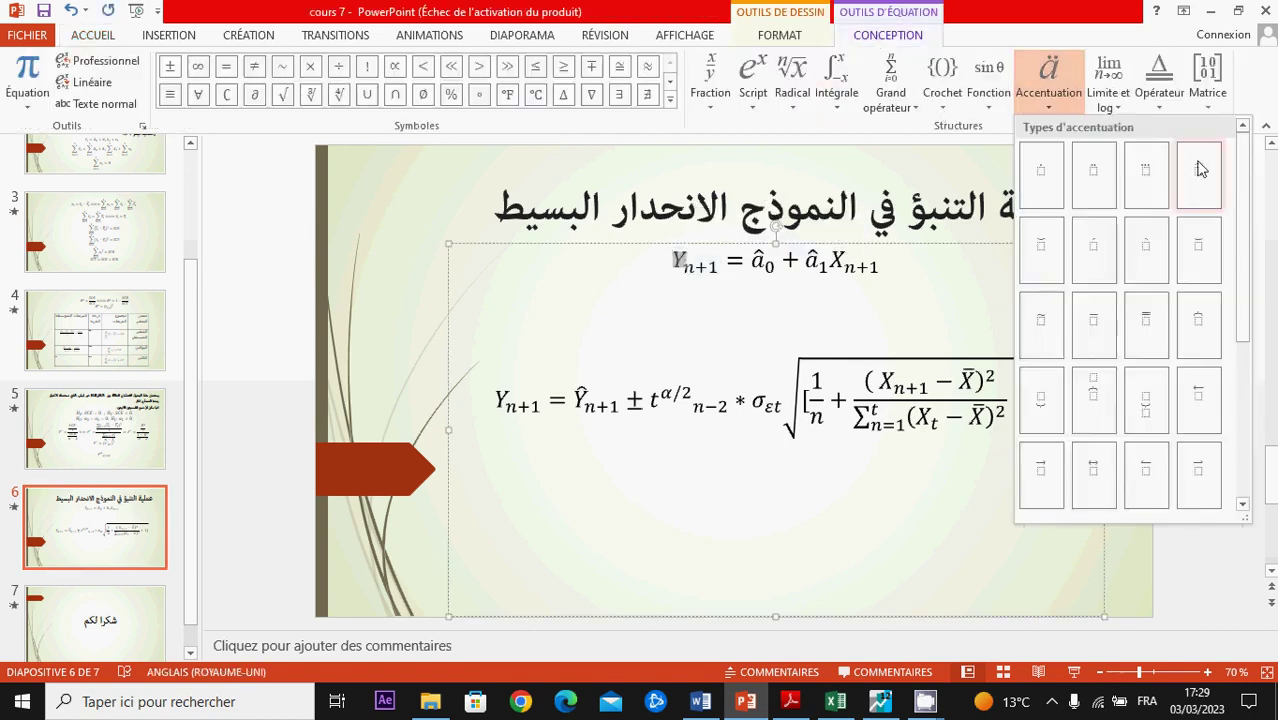
left_click(1100, 225)
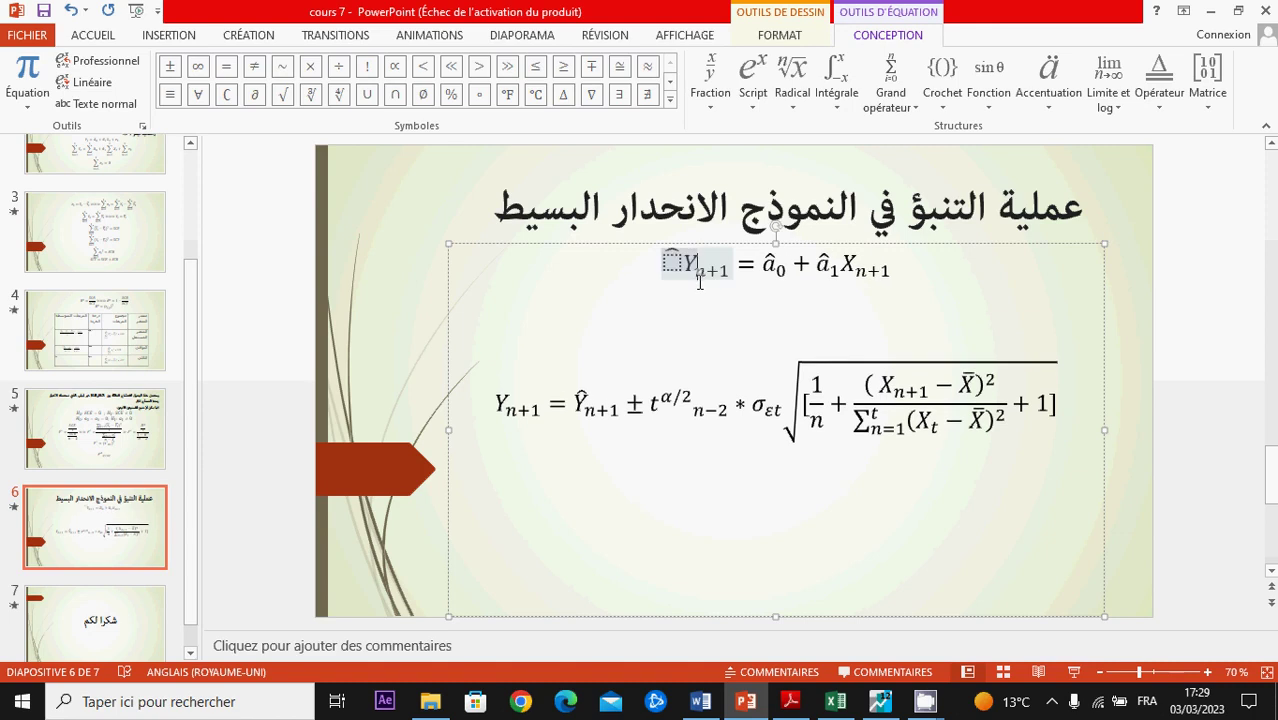
left_click(672, 262)
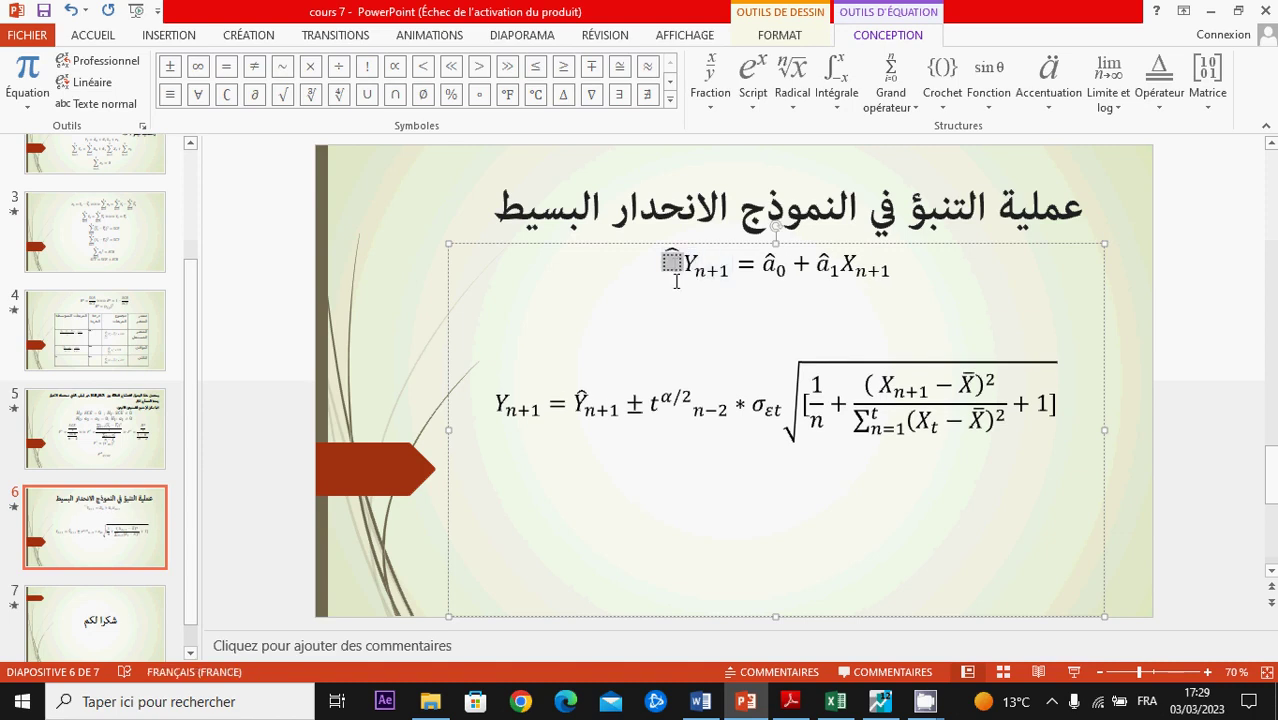
type("Y")
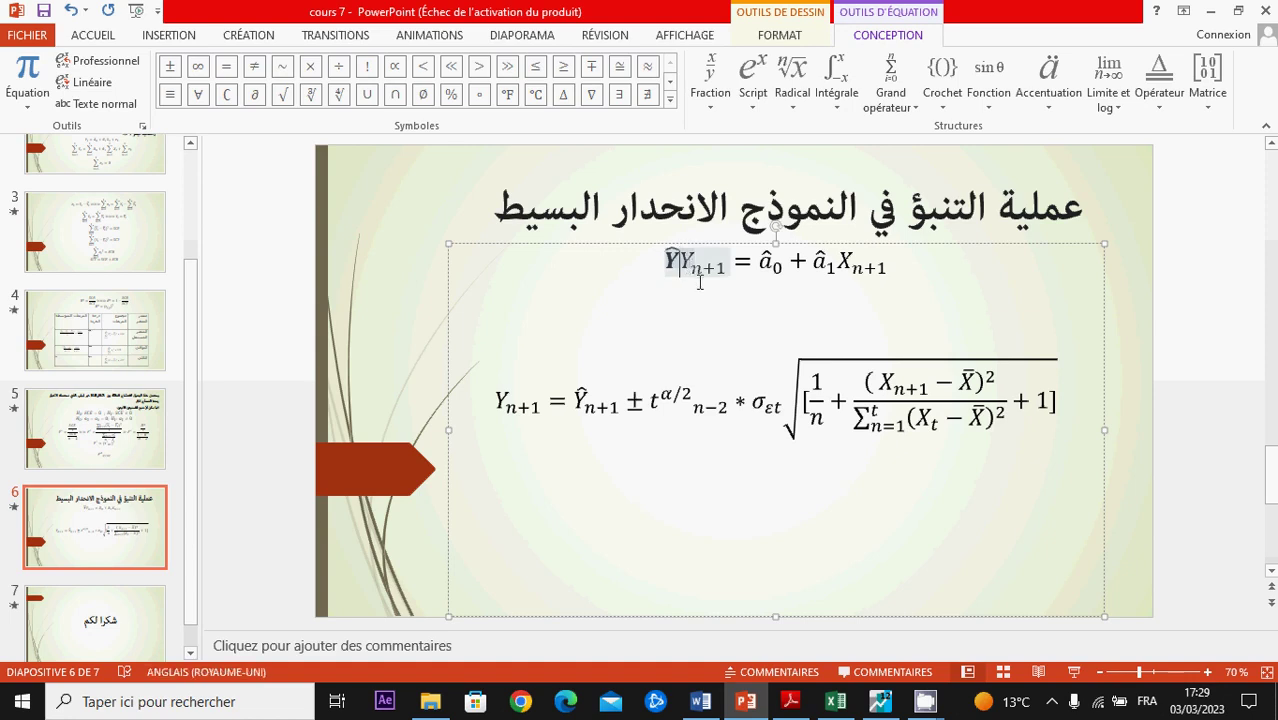
key("Left")
key("Right")
key("BackSpace")
left_click(701, 304)
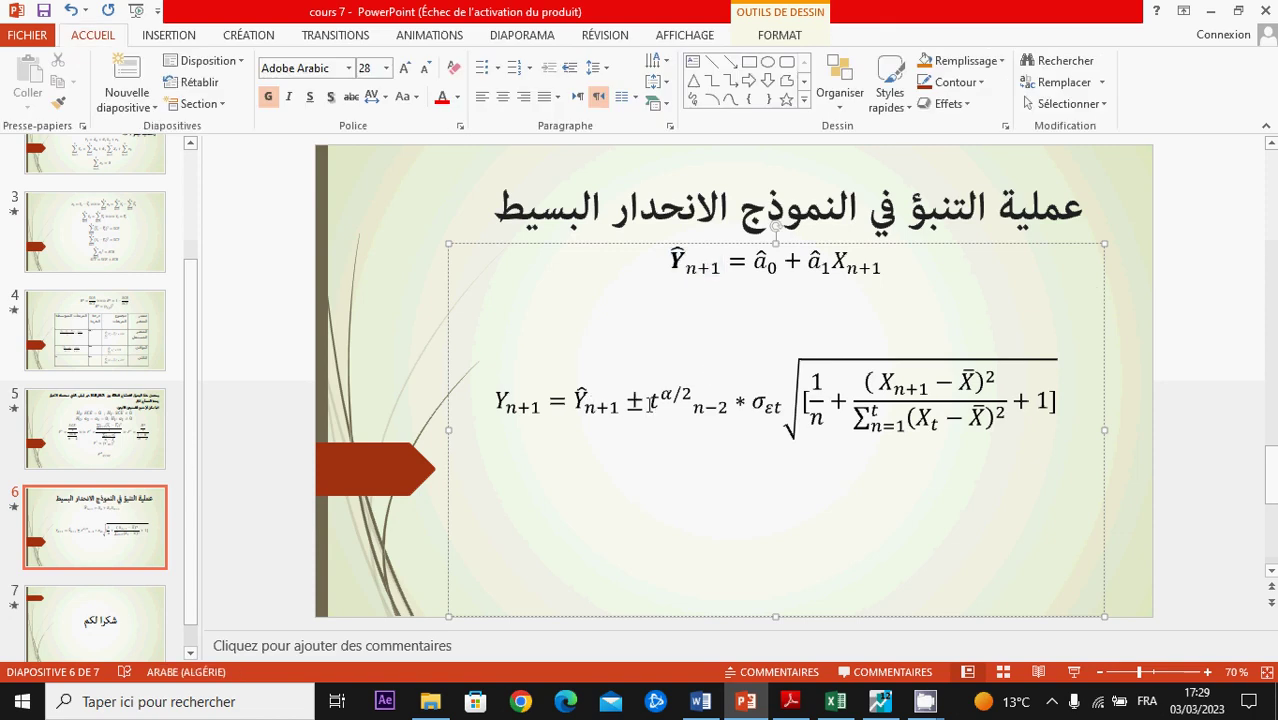
Step: Glance at the EViews regression output and the interval formula slide, and enter the Student value 2,306 in H17 of the Excel sheet
left_click(880, 701)
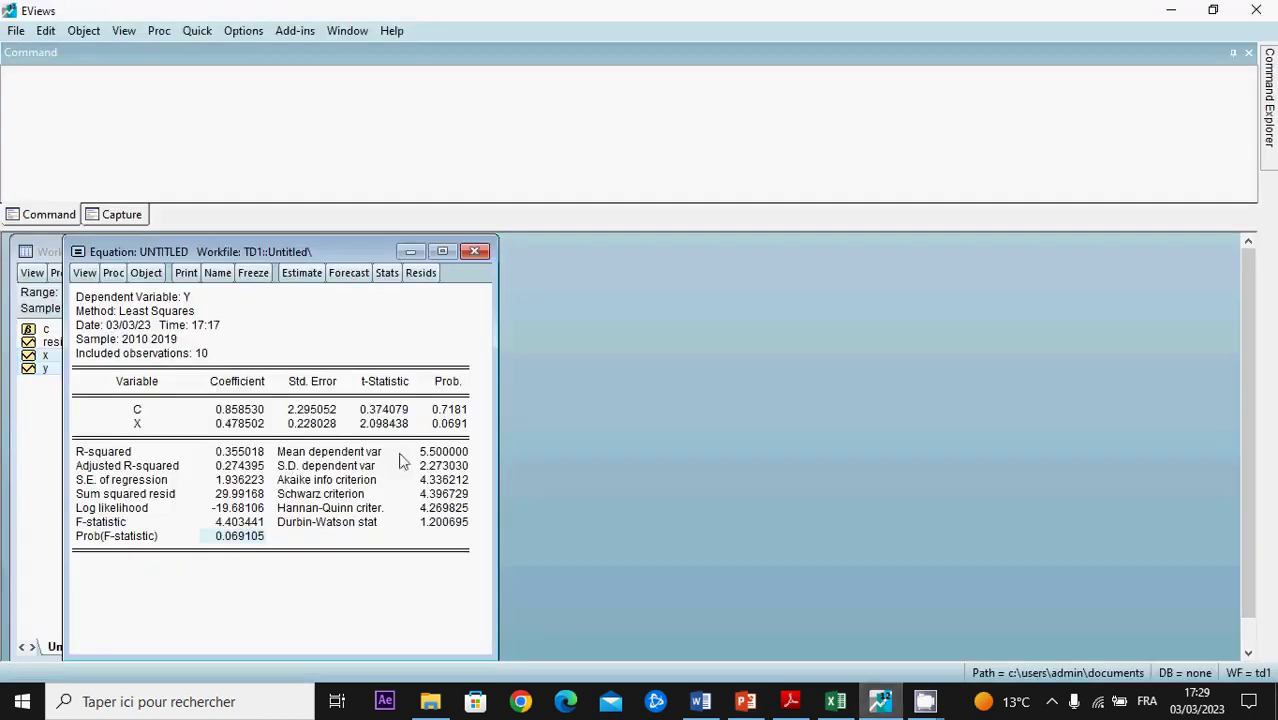
key("alt+Tab")
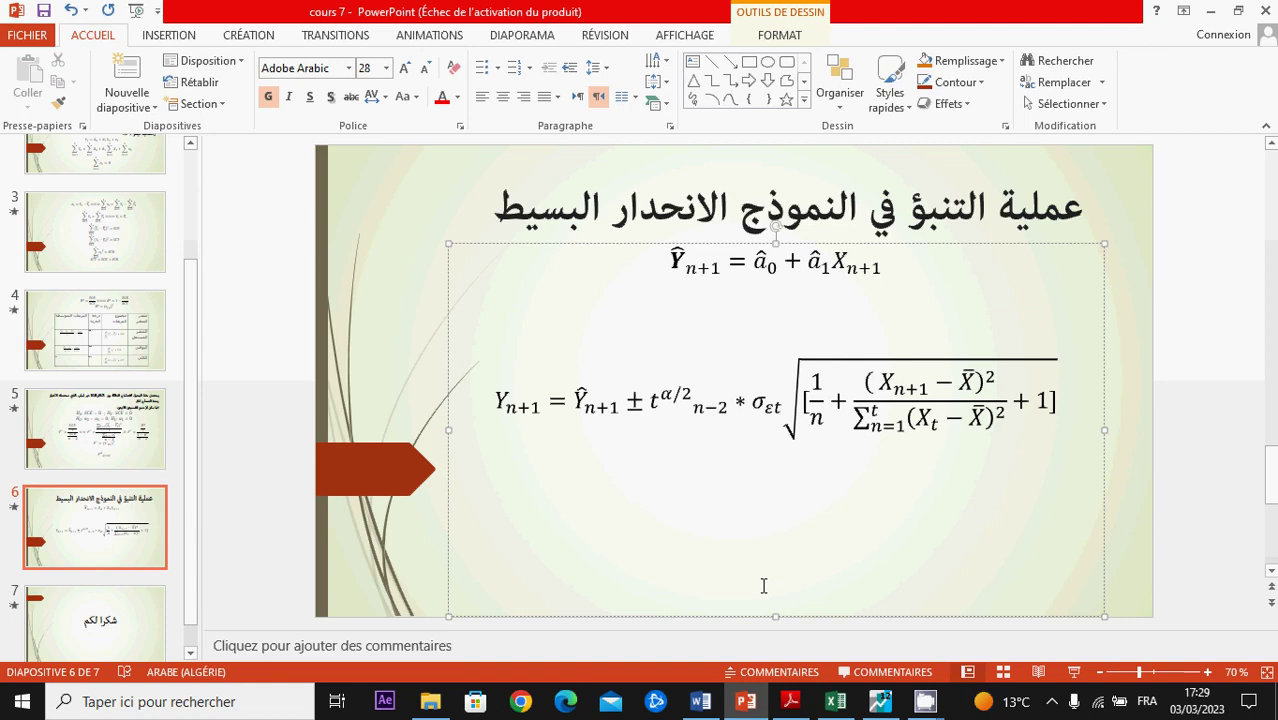
left_click(835, 701)
left_click(587, 510)
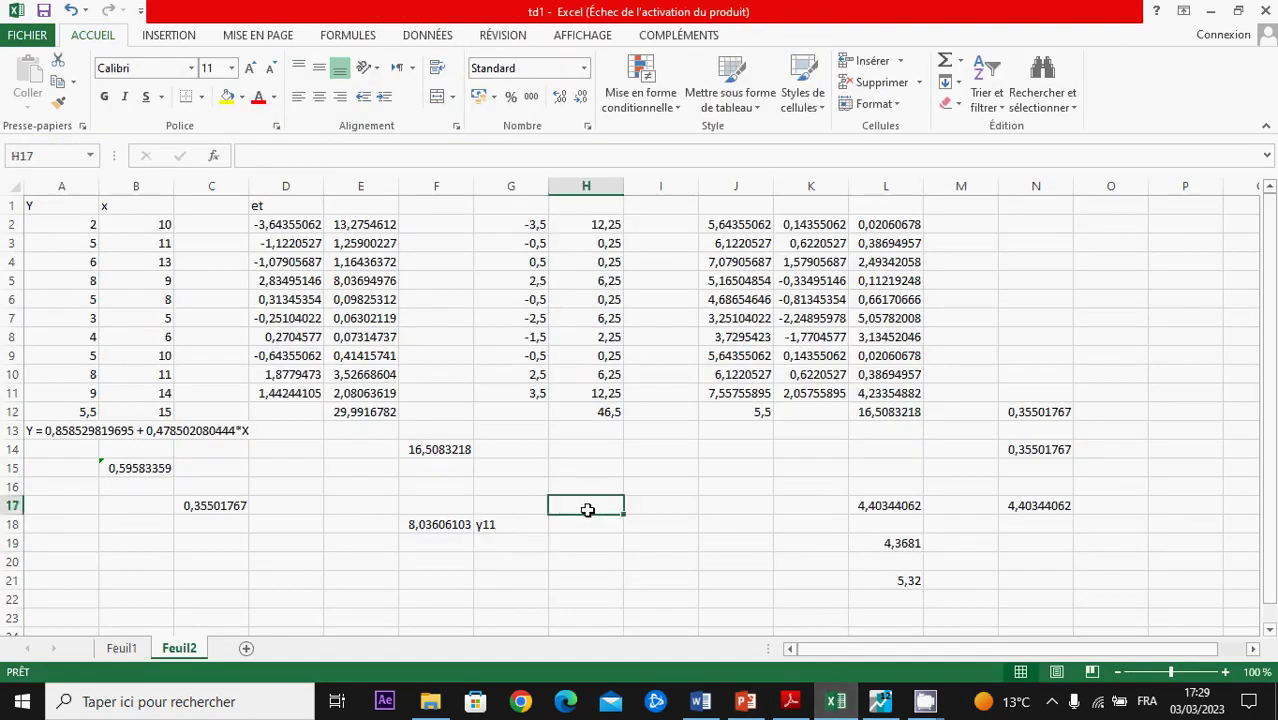
type("2")
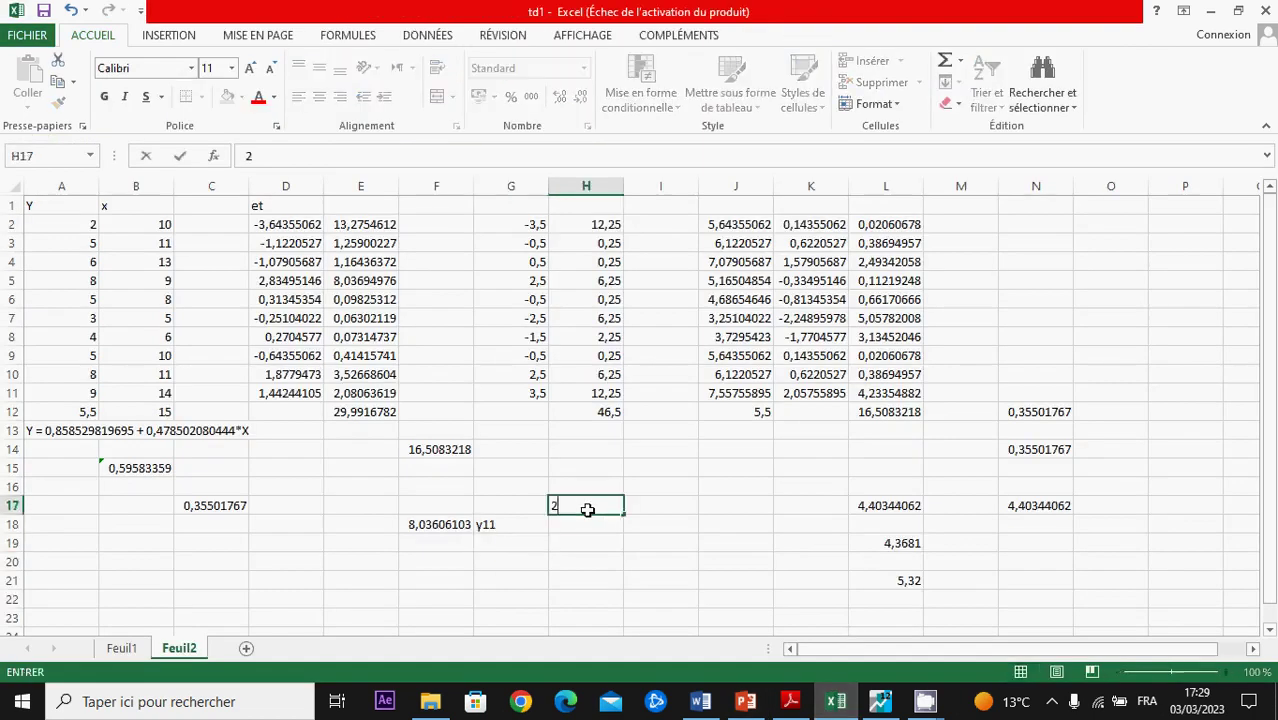
type(",306")
key("Return")
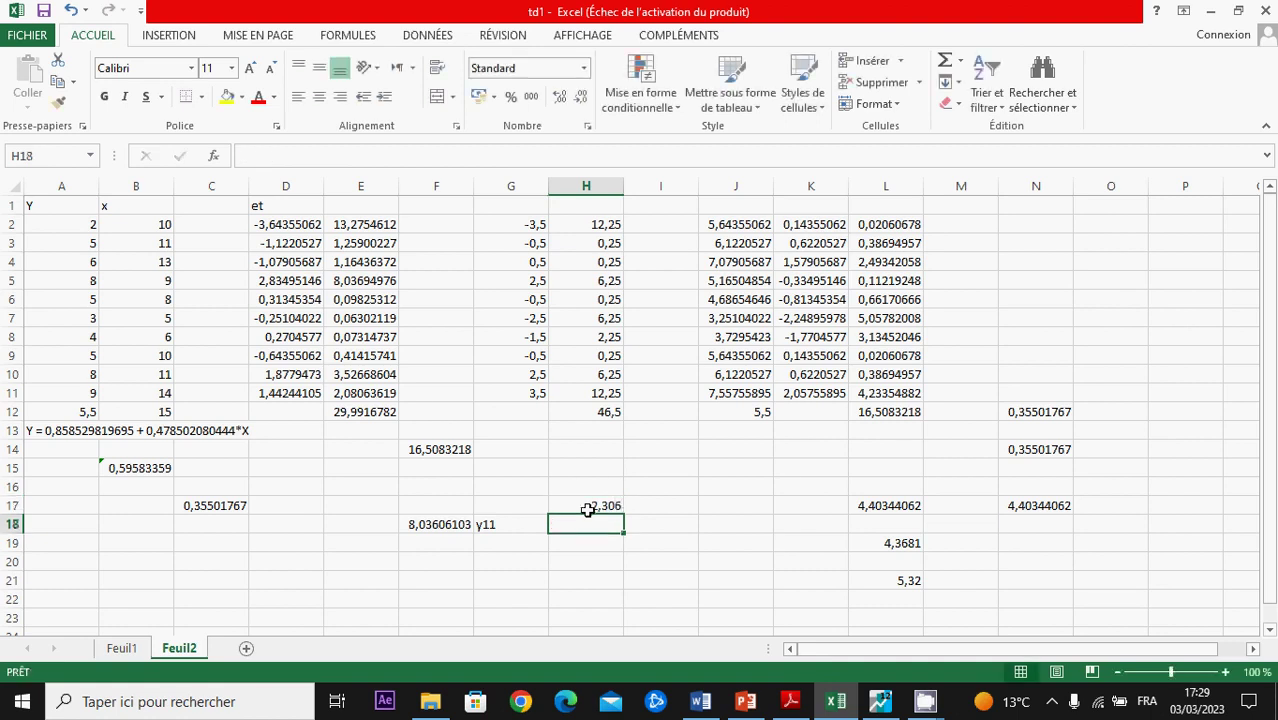
Step: Label the Student value in H17 by entering t student in the adjacent cell I17
left_click(655, 512)
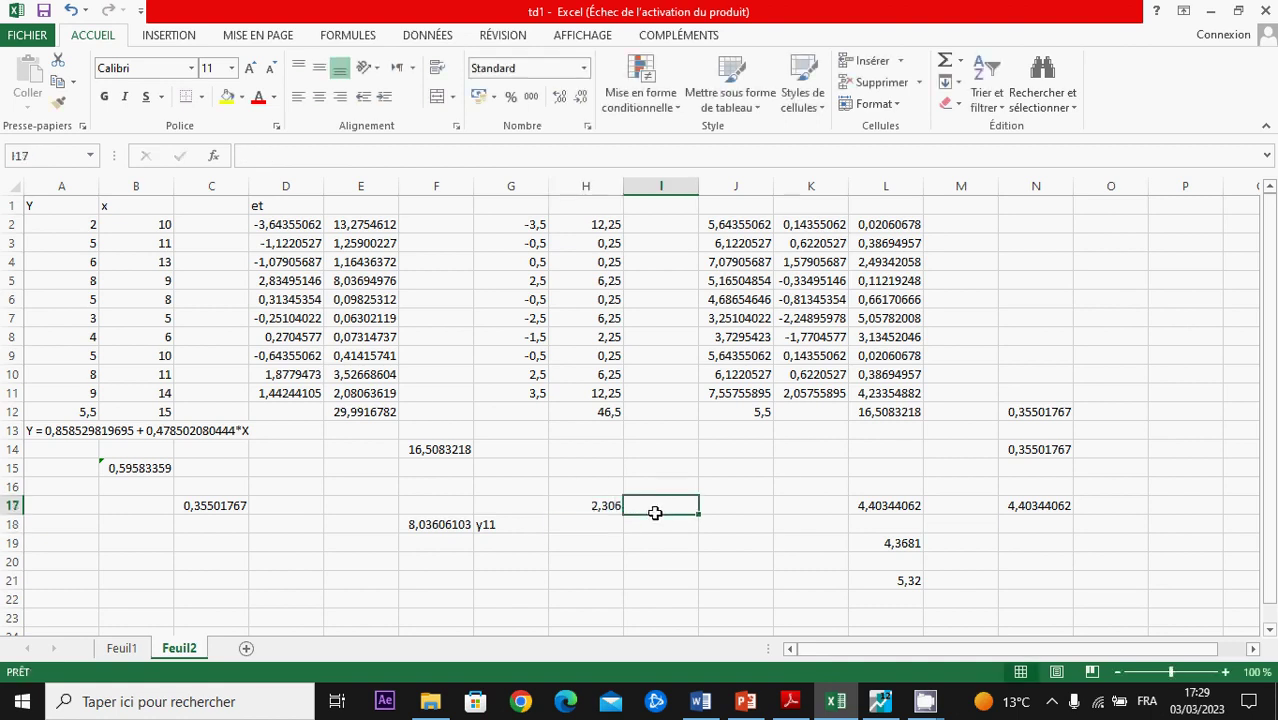
left_click(601, 511)
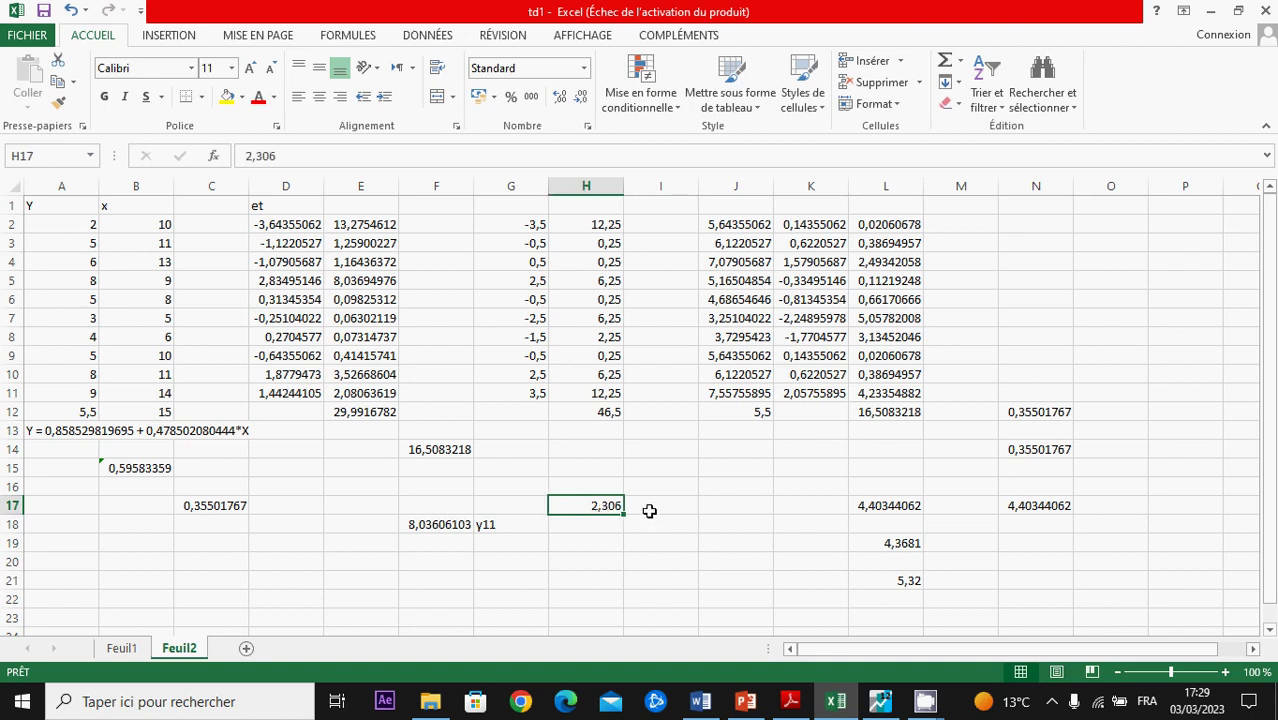
left_click(650, 509)
type("t stu")
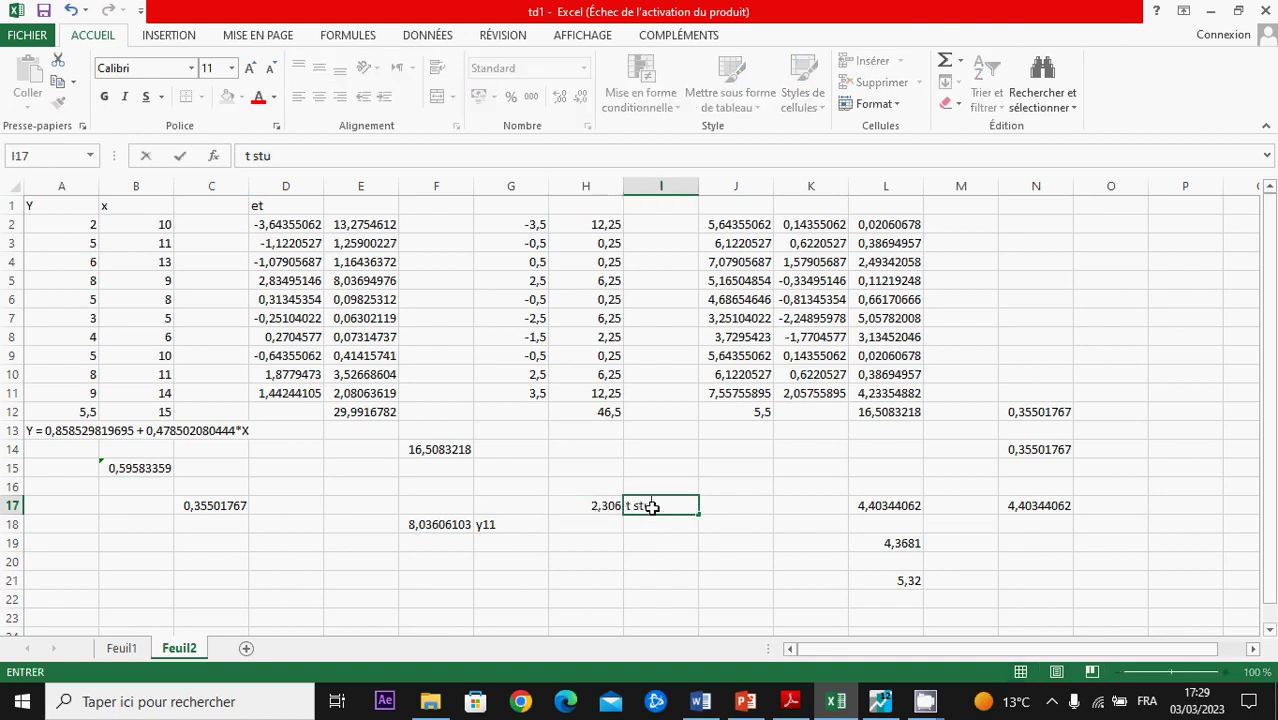
type("dent")
key("Return")
Step: Check the interval formula slide in PowerPoint, and compute the residual variance in E20 of the Excel sheet with =E12/8
left_click(442, 523)
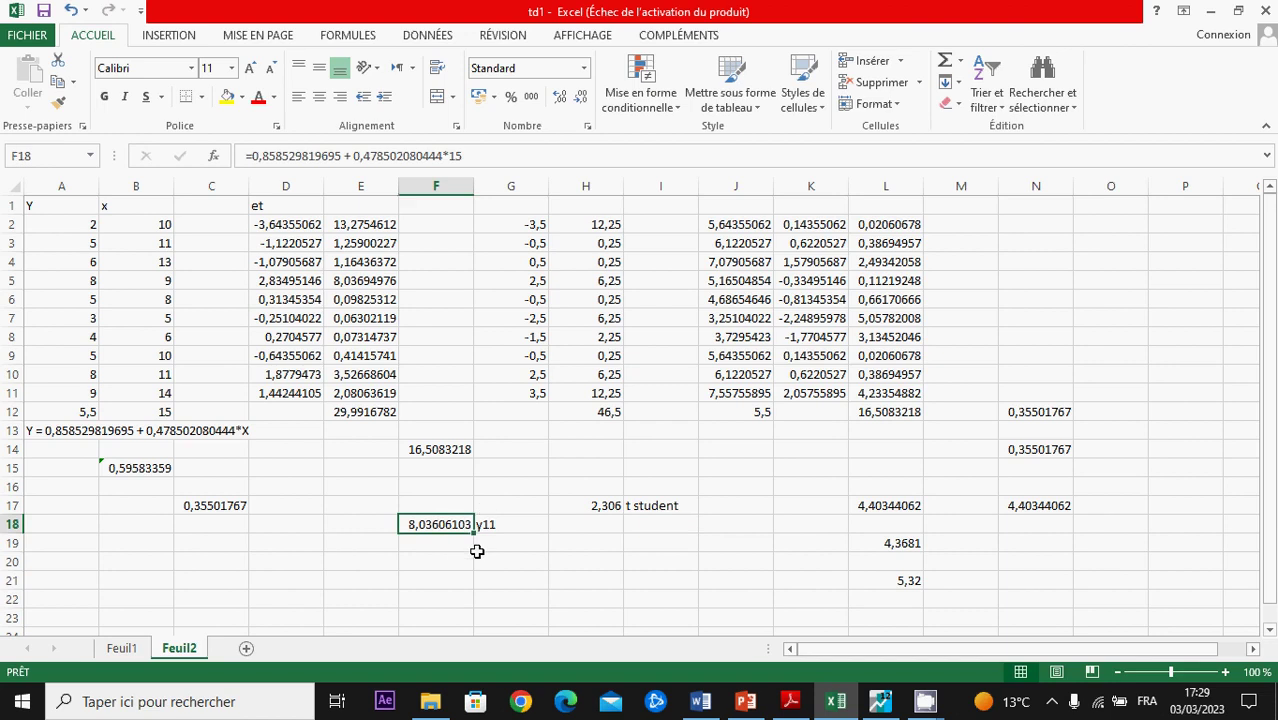
key("alt+Tab")
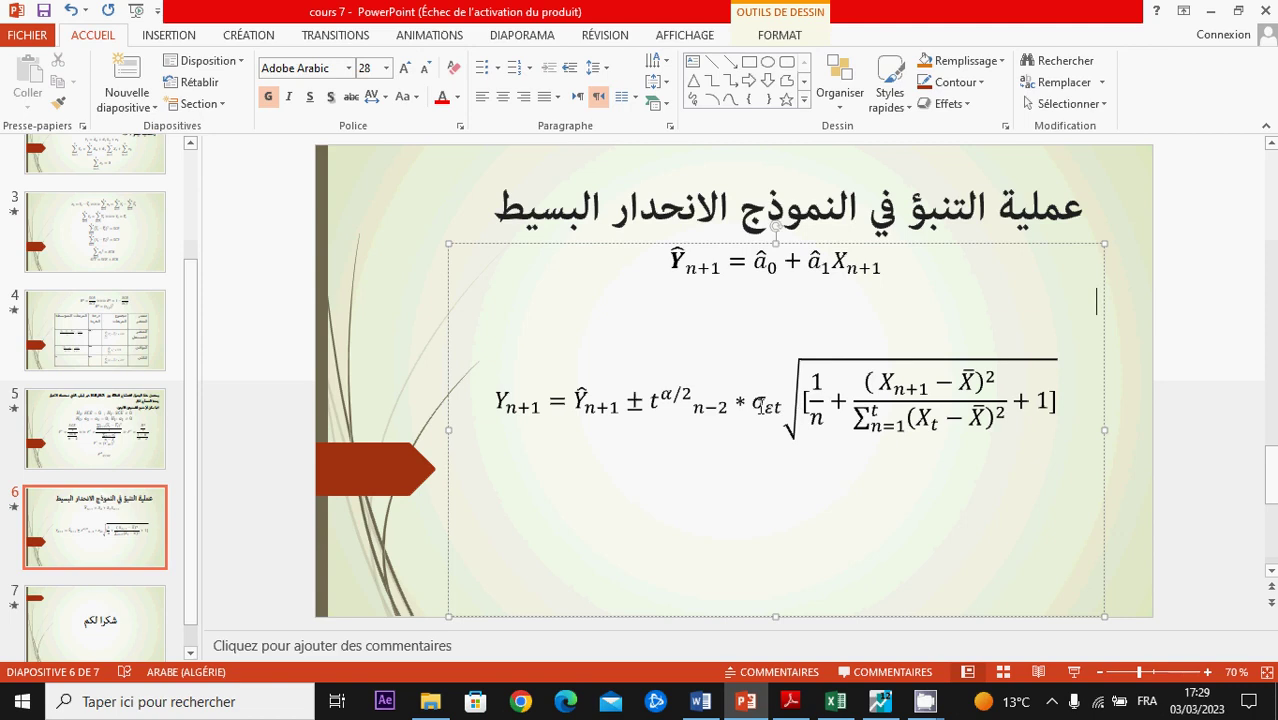
key("alt+Tab")
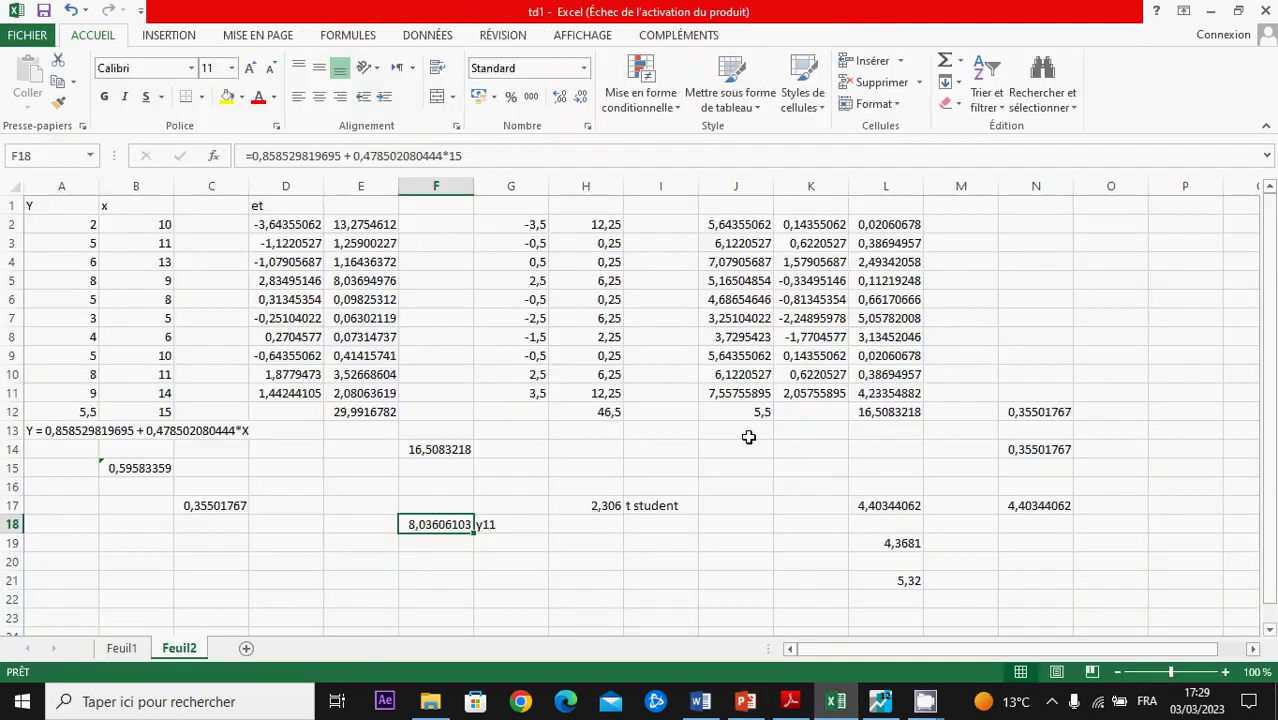
left_click(367, 413)
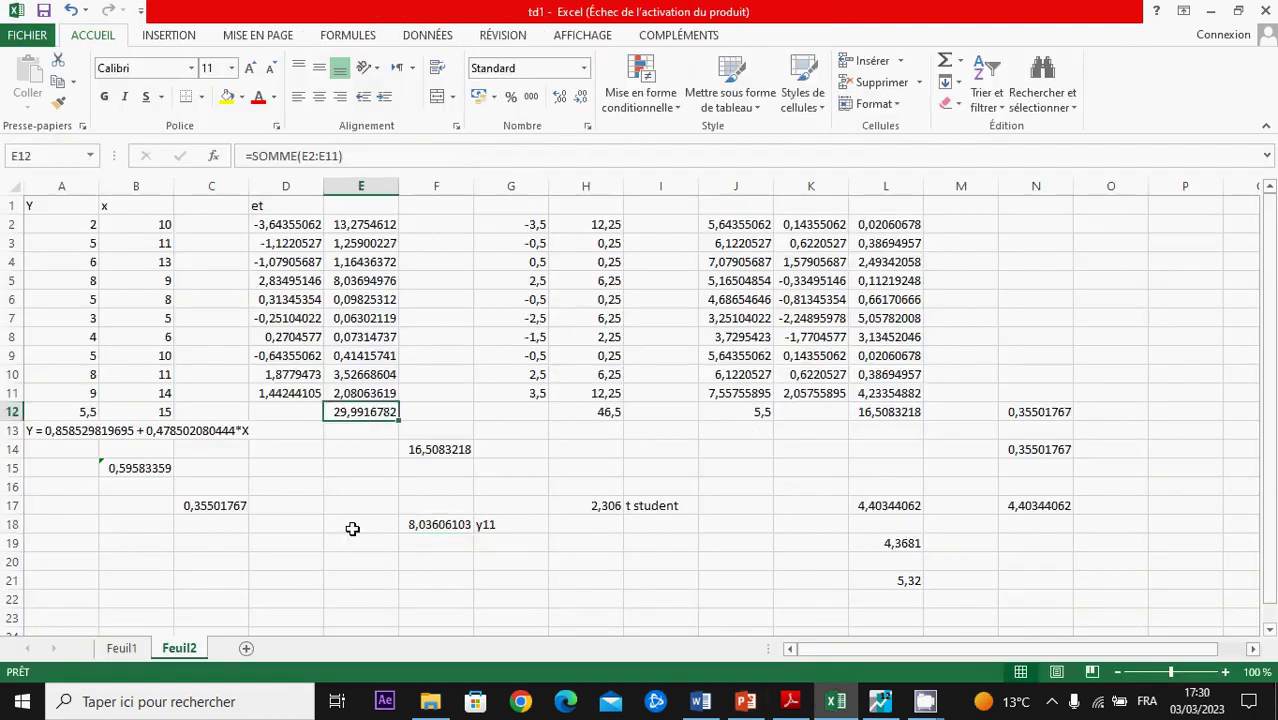
left_click(385, 558)
type("=")
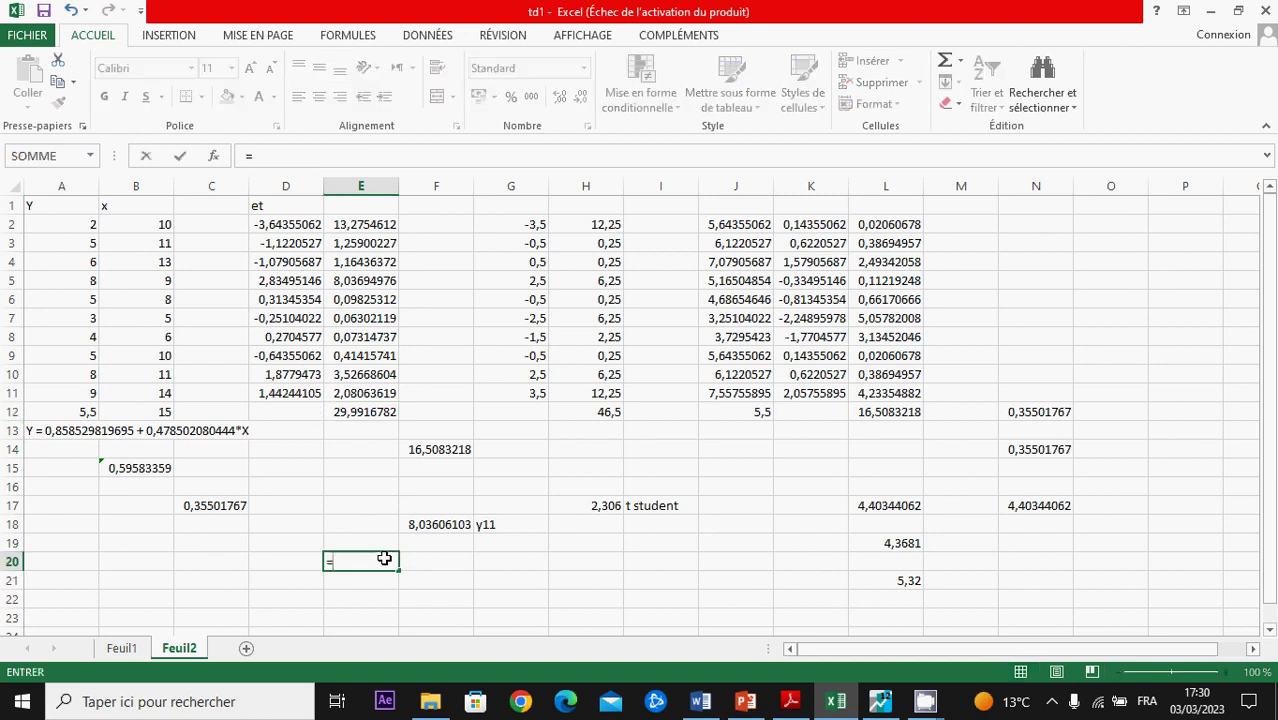
left_click(382, 412)
type("/8")
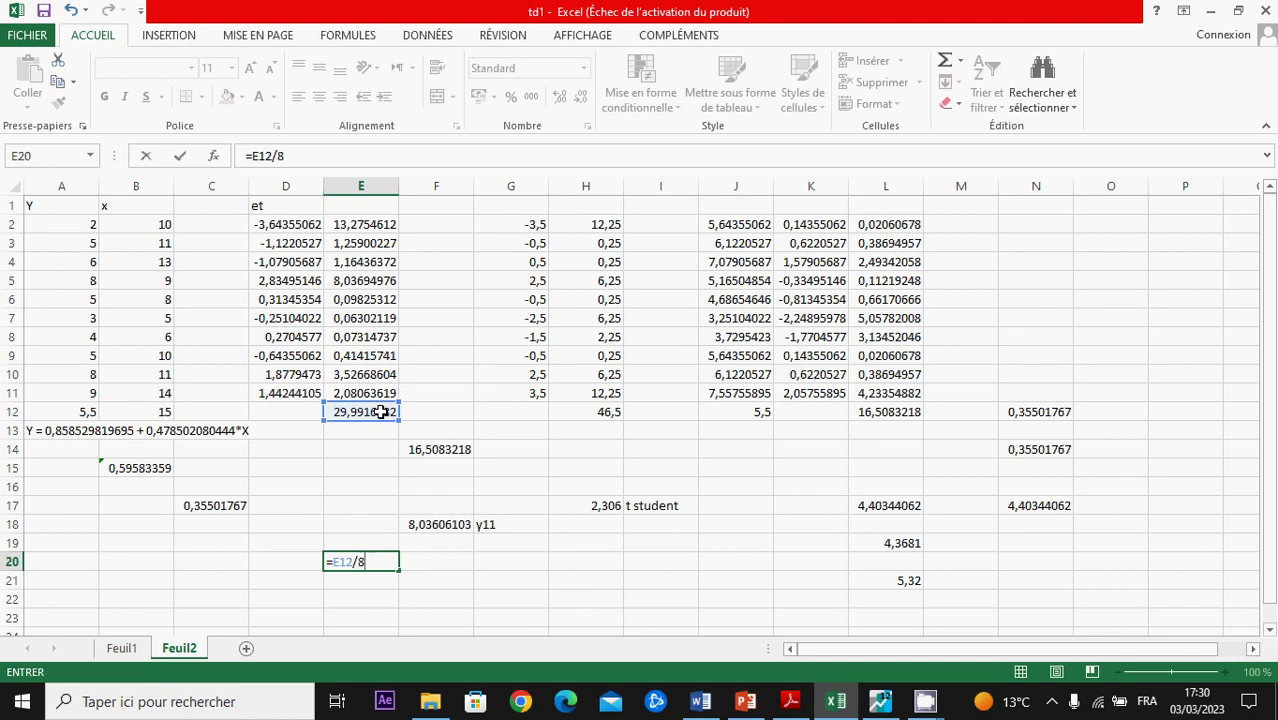
key("Return")
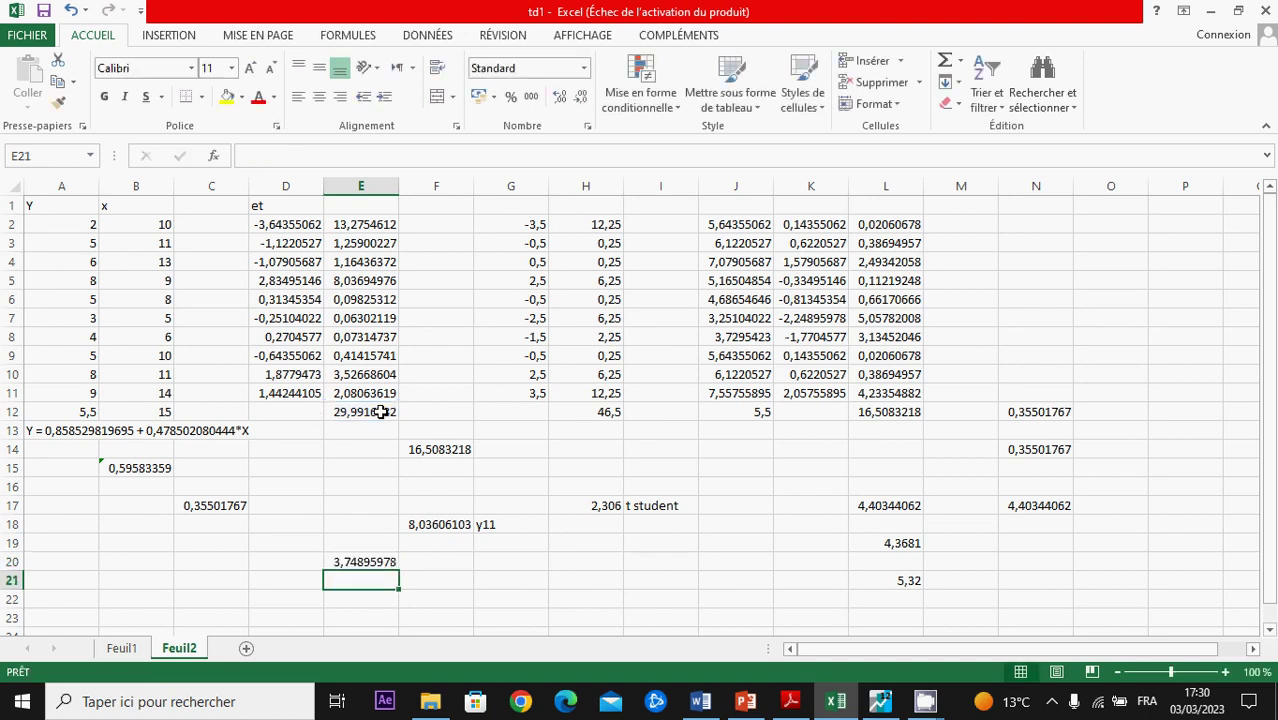
Step: Compute the standard deviation of the residuals in G20 with the formula =RACINE(E20)
key("Right")
key("Right")
key("Up")
type("=ra")
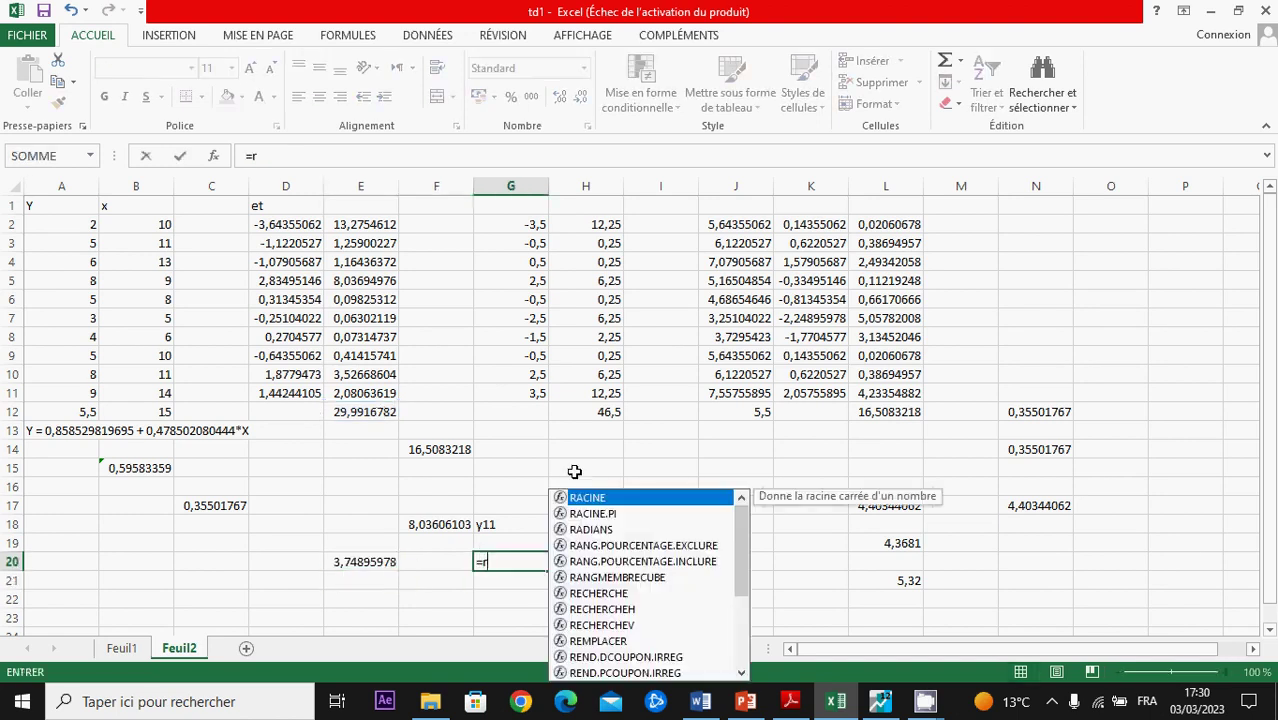
double_click(592, 498)
left_click(362, 562)
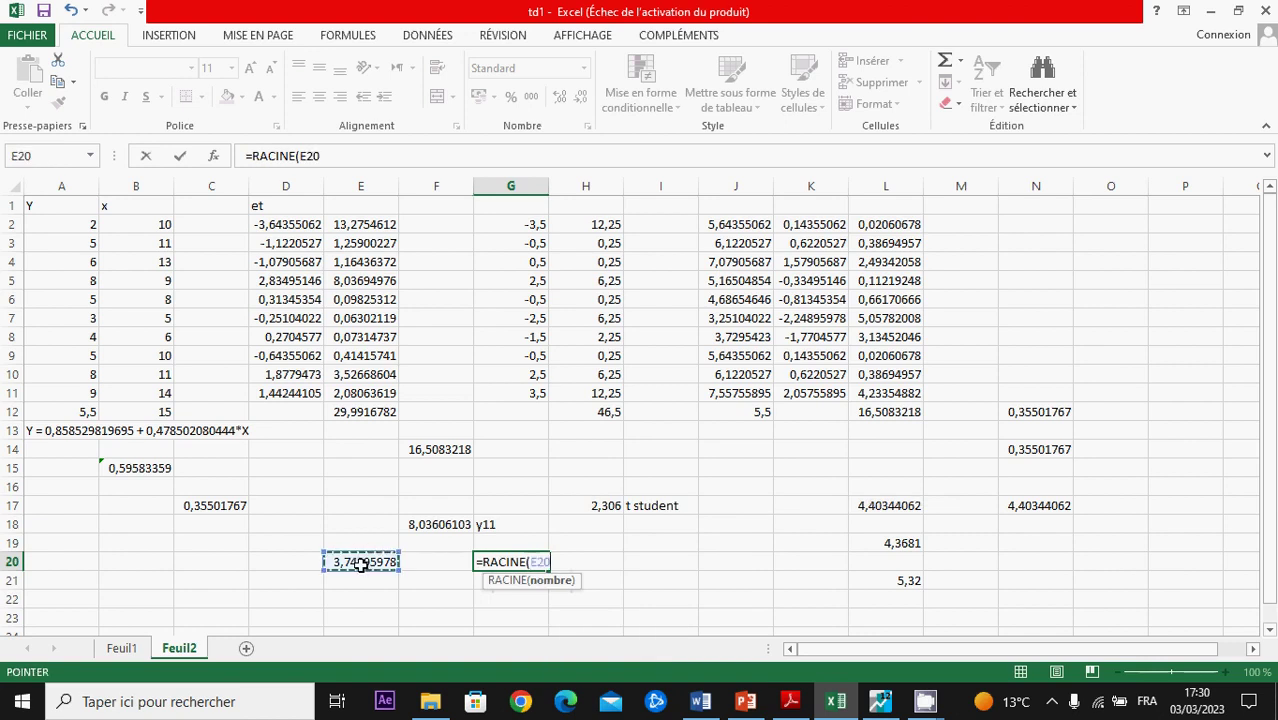
type(")")
key("Return")
Step: Compare the terms of the interval formula on the PowerPoint slide with the square root in G20 of the Excel sheet
key("alt+Tab")
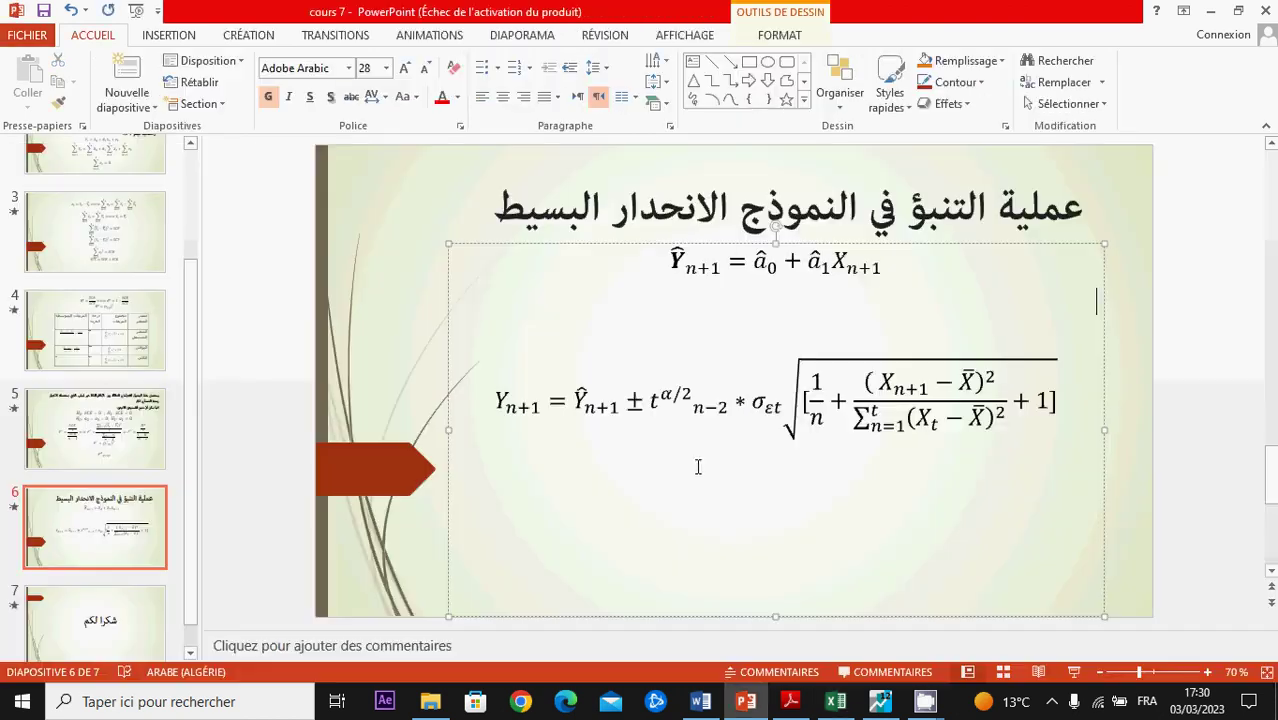
key("alt+Tab")
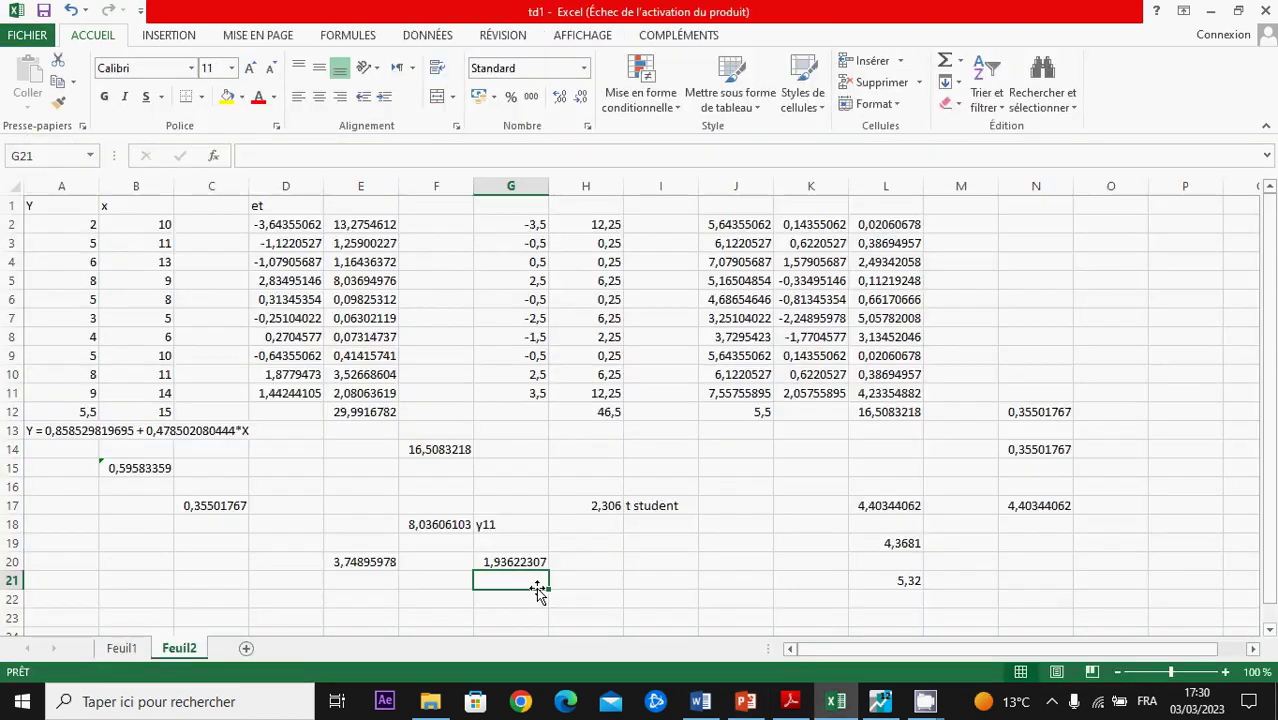
left_click(533, 562)
key("alt+Tab")
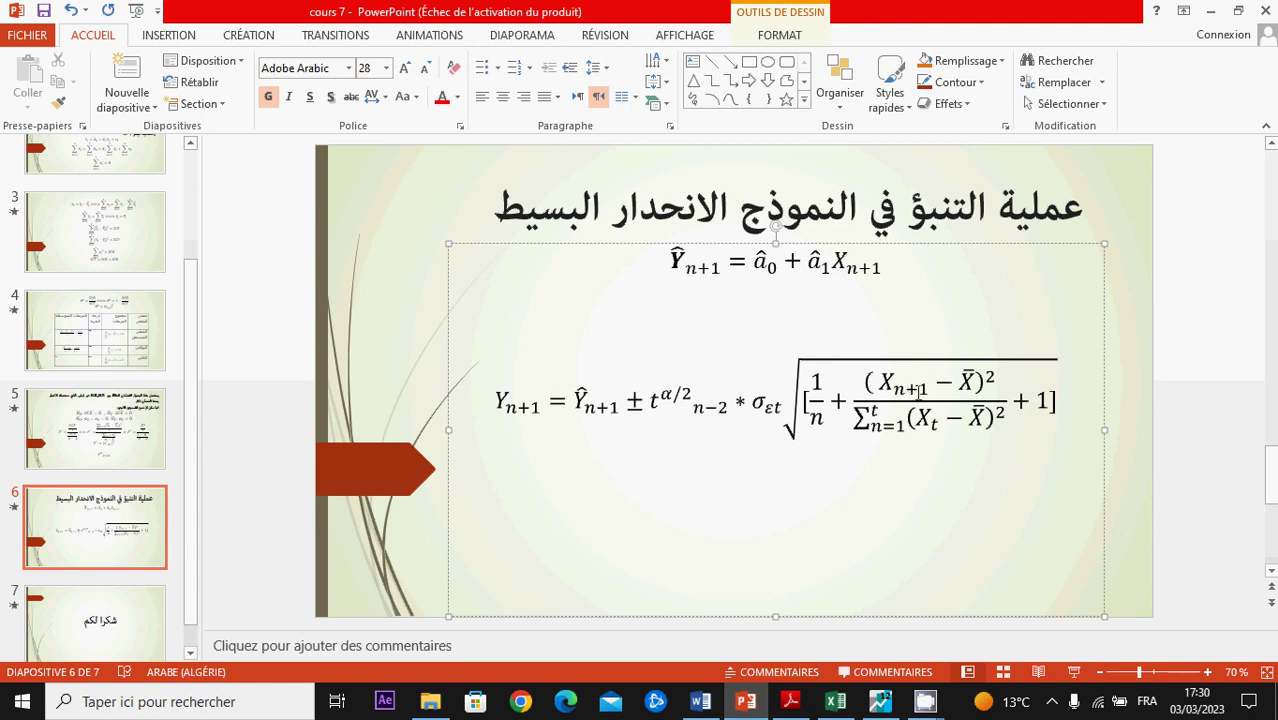
key("alt+Tab")
key("alt+Tab")
key("alt+Tab")
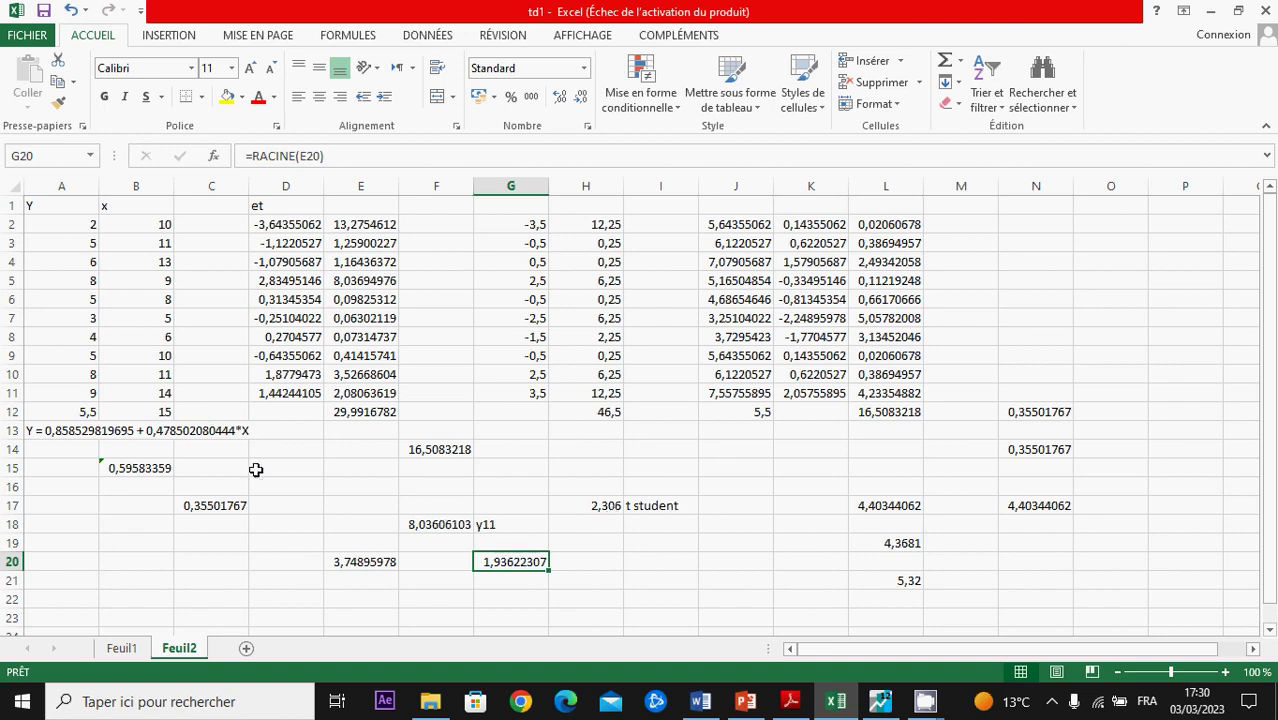
left_click(625, 563)
type("=")
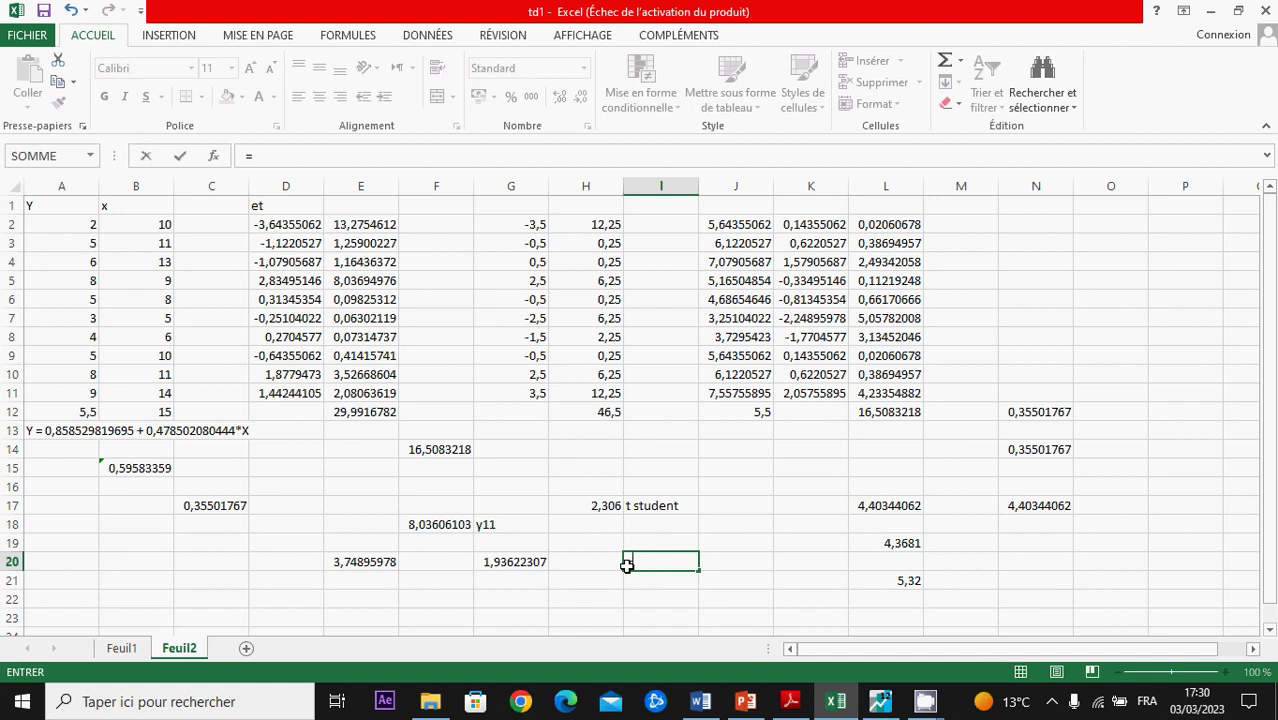
type("15-")
key("alt+Tab")
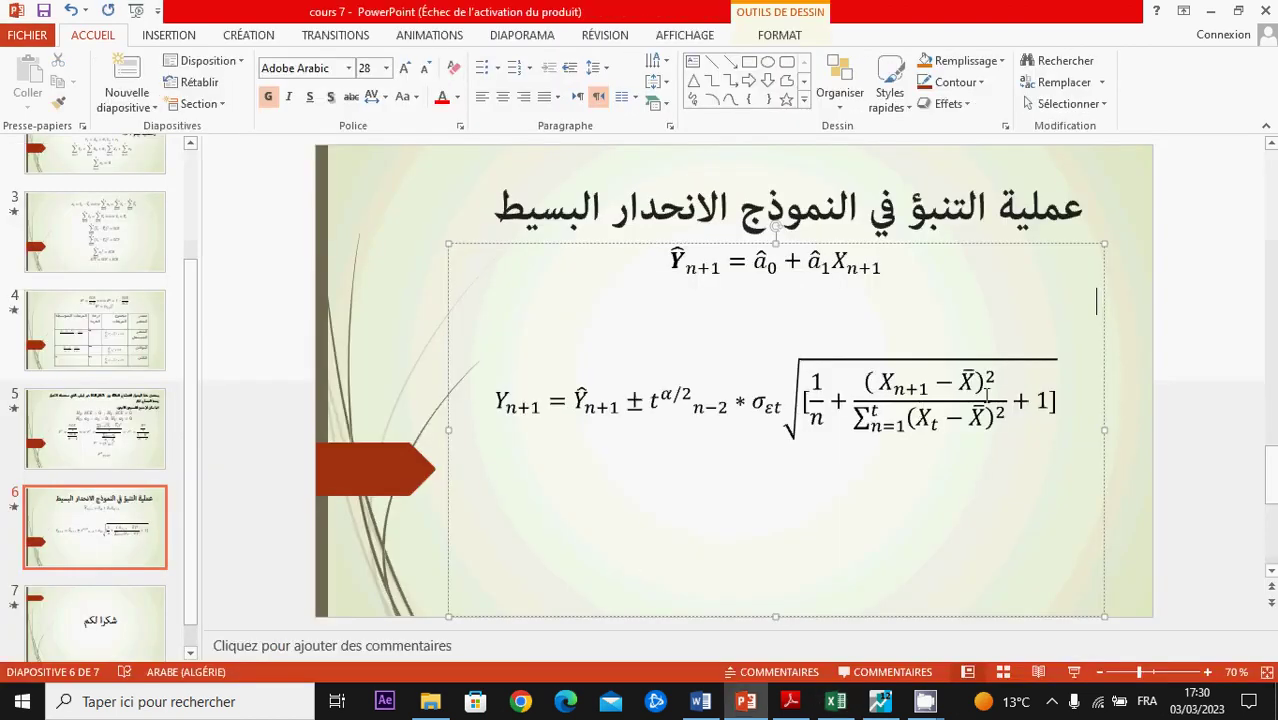
key("alt+Tab")
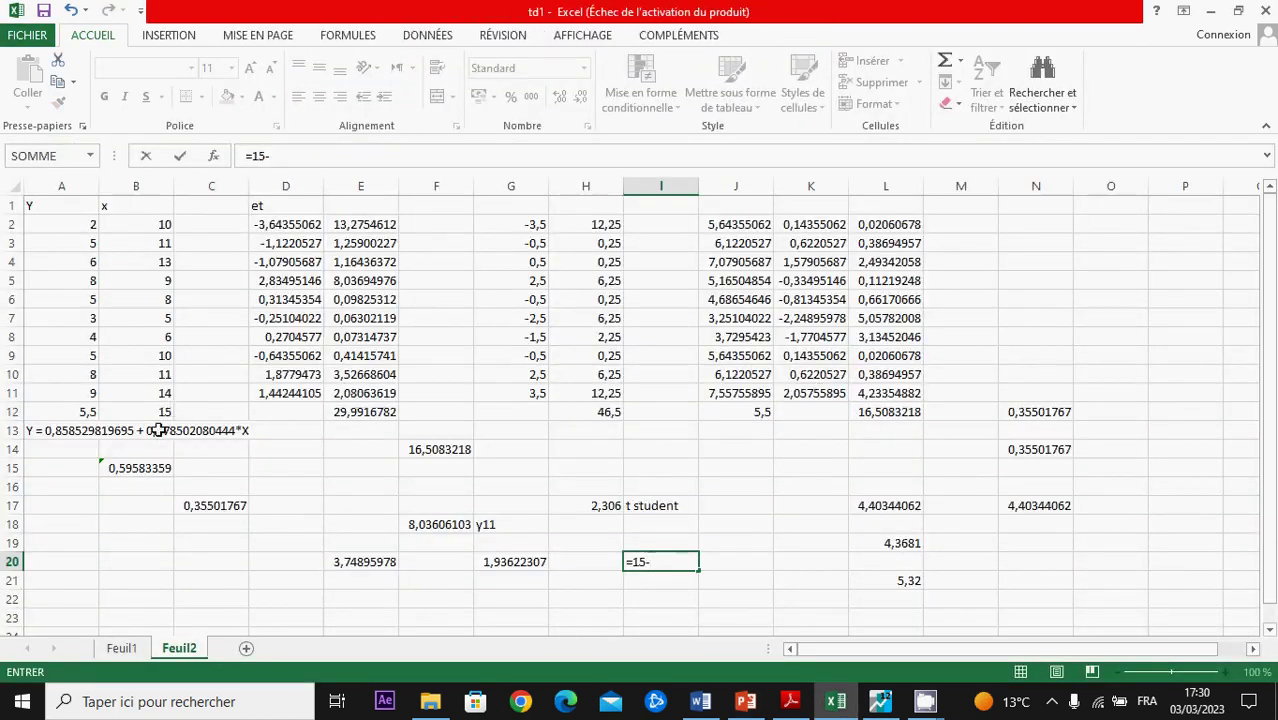
key("Escape")
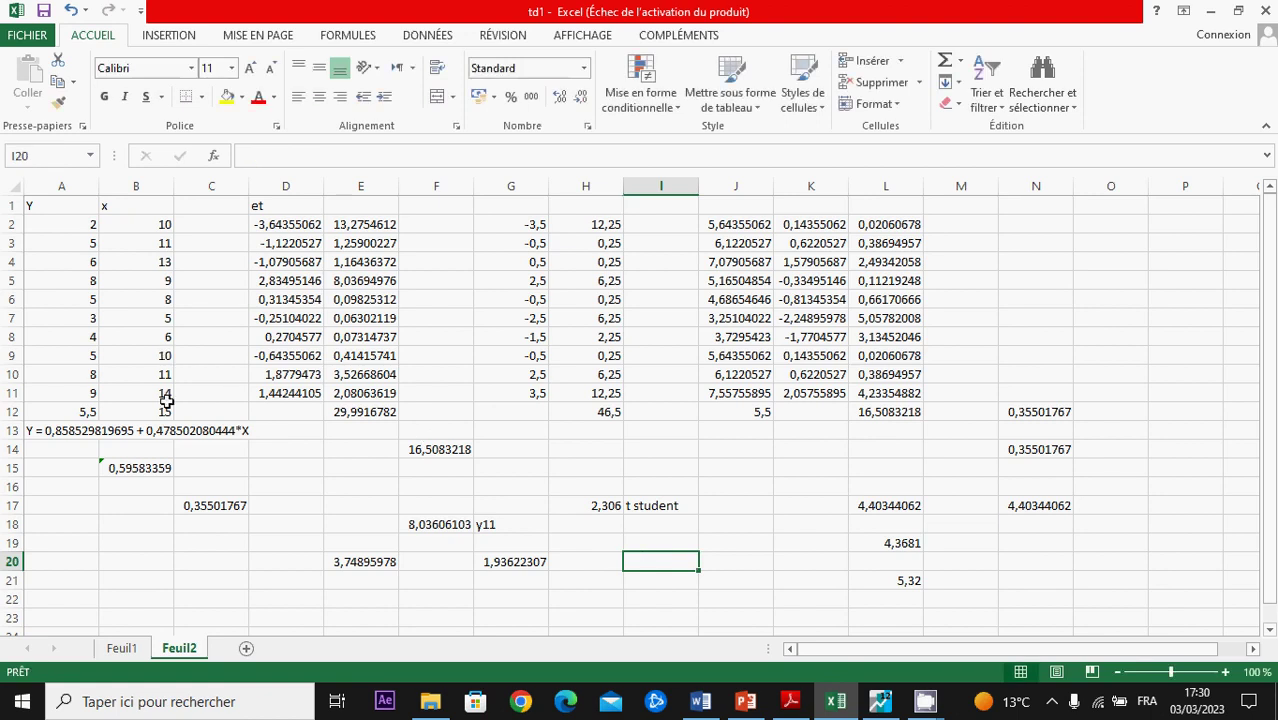
Step: Copy the x values from B2:B11 into column P, starting at P2
left_click(166, 392)
left_click_drag(163, 226, 150, 392)
key("ctrl+c")
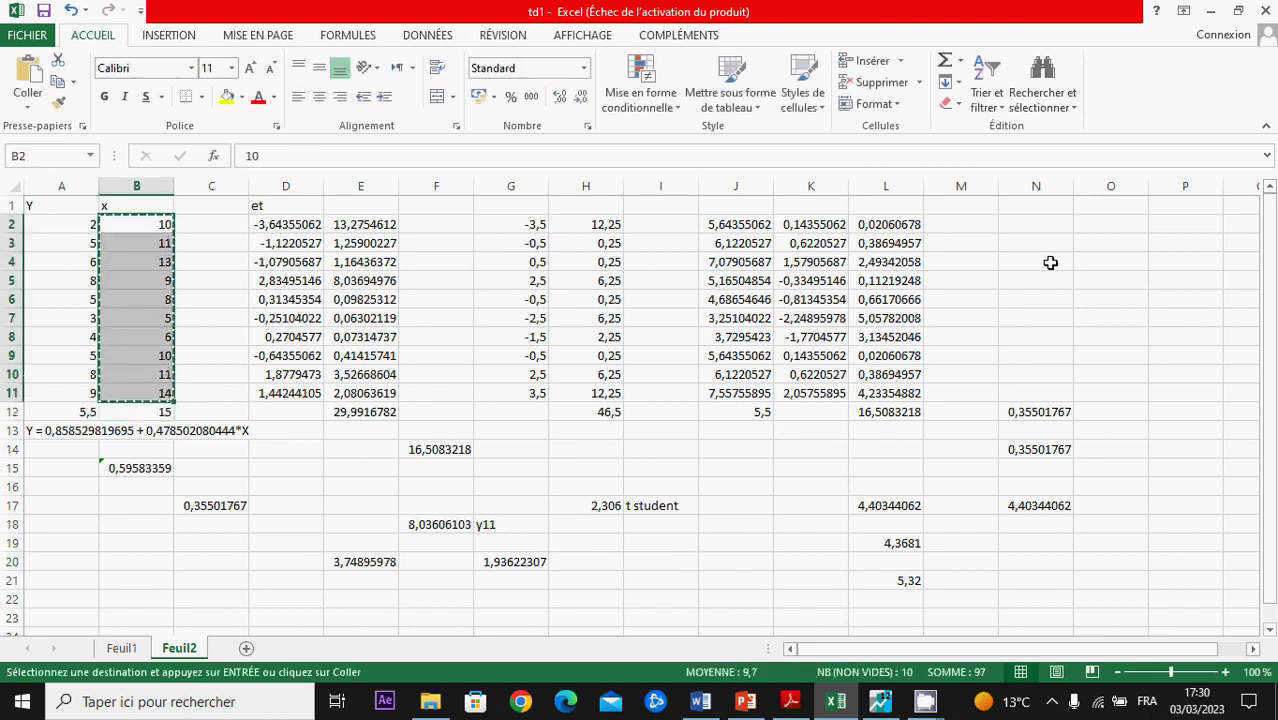
left_click(1178, 231)
key("ctrl+v")
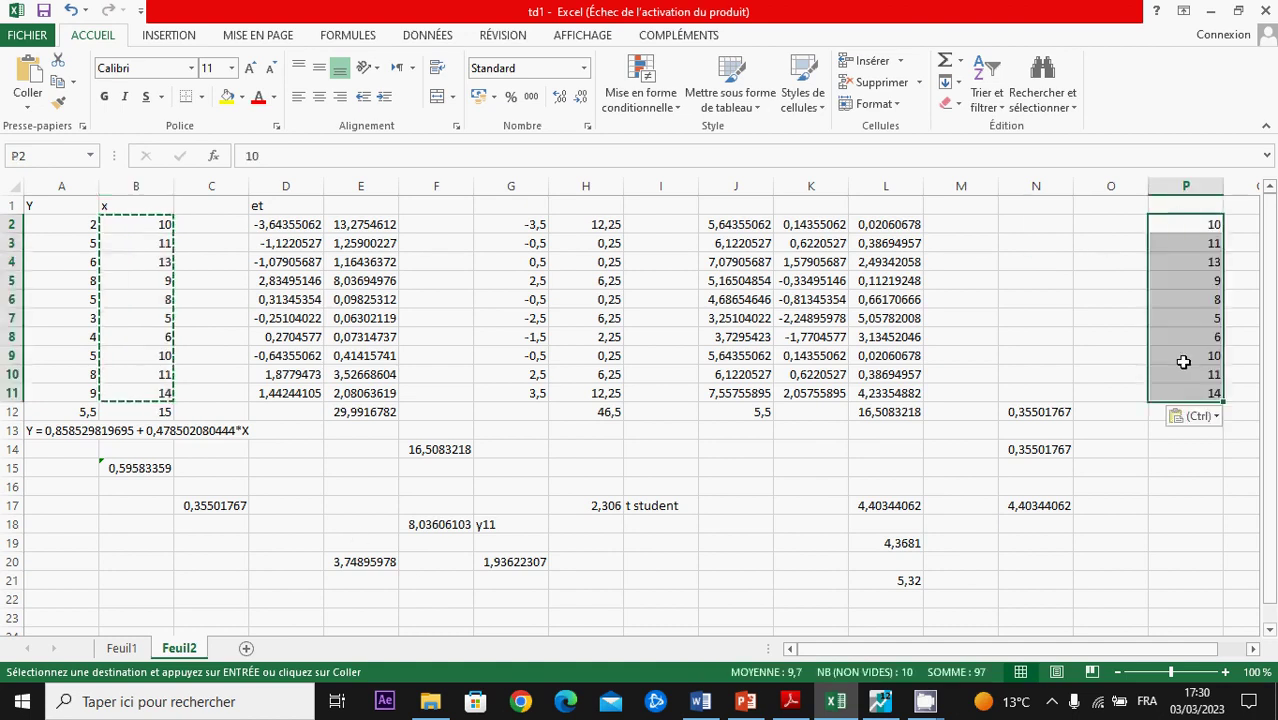
key("Escape")
Step: Calculate the mean of the copied x values in P12 with =MOYENNE(P2:P11)
left_click(1172, 410)
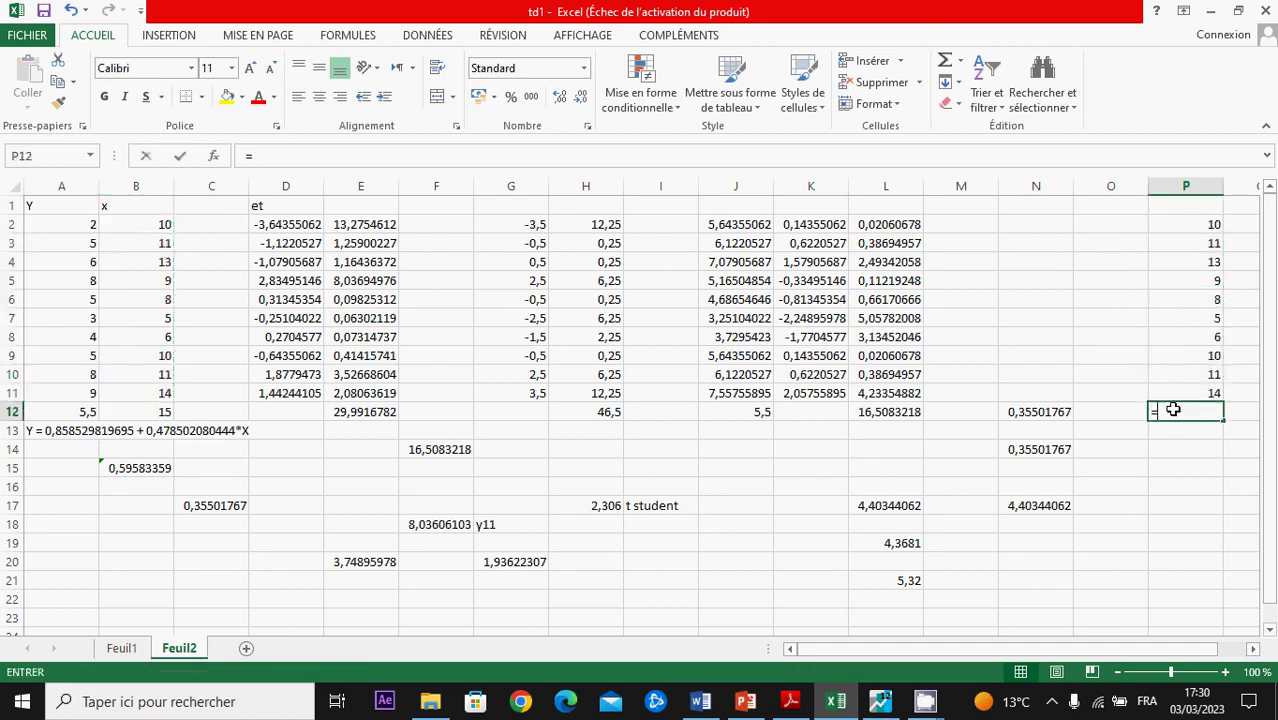
type("=moye")
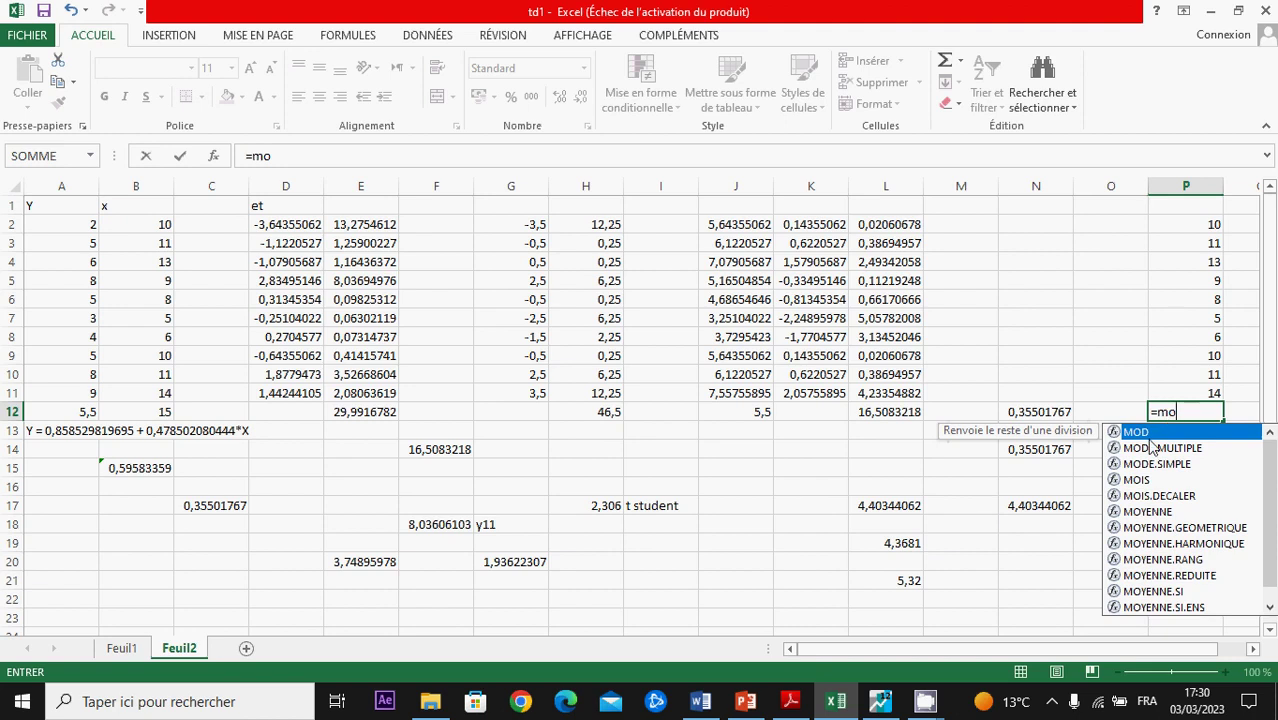
key("Tab")
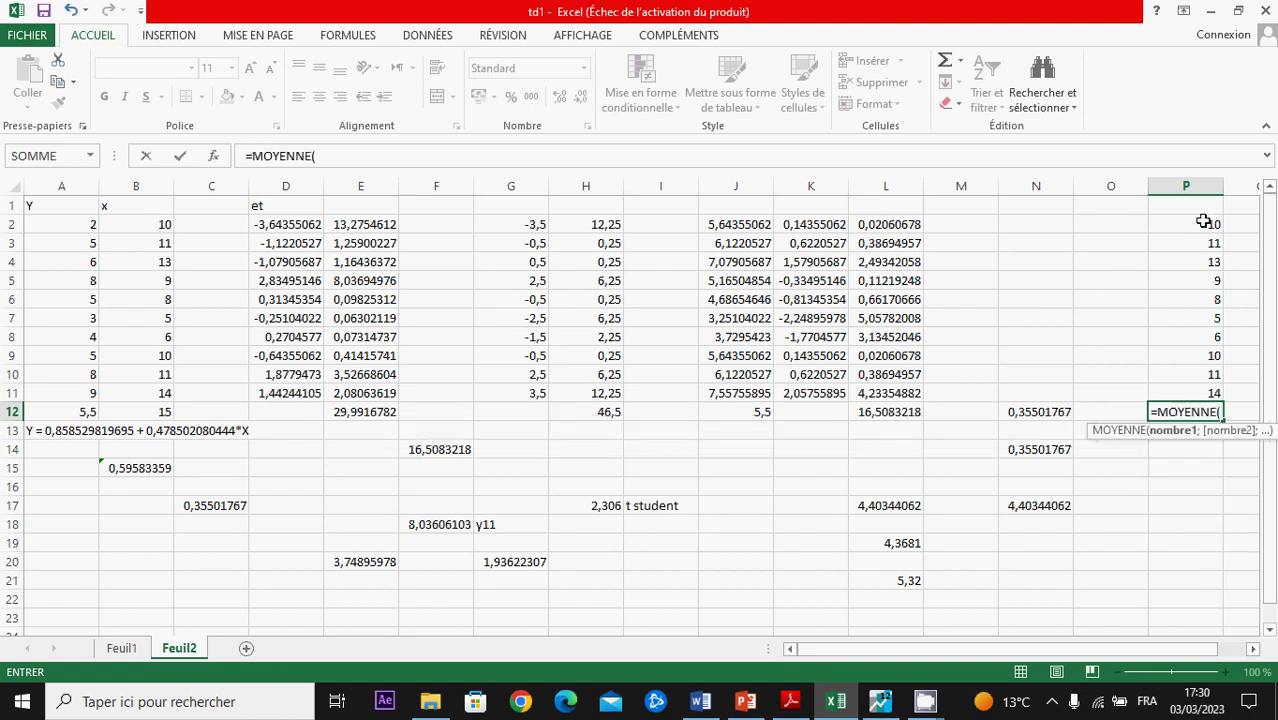
left_click_drag(1192, 222, 1195, 387)
type(")")
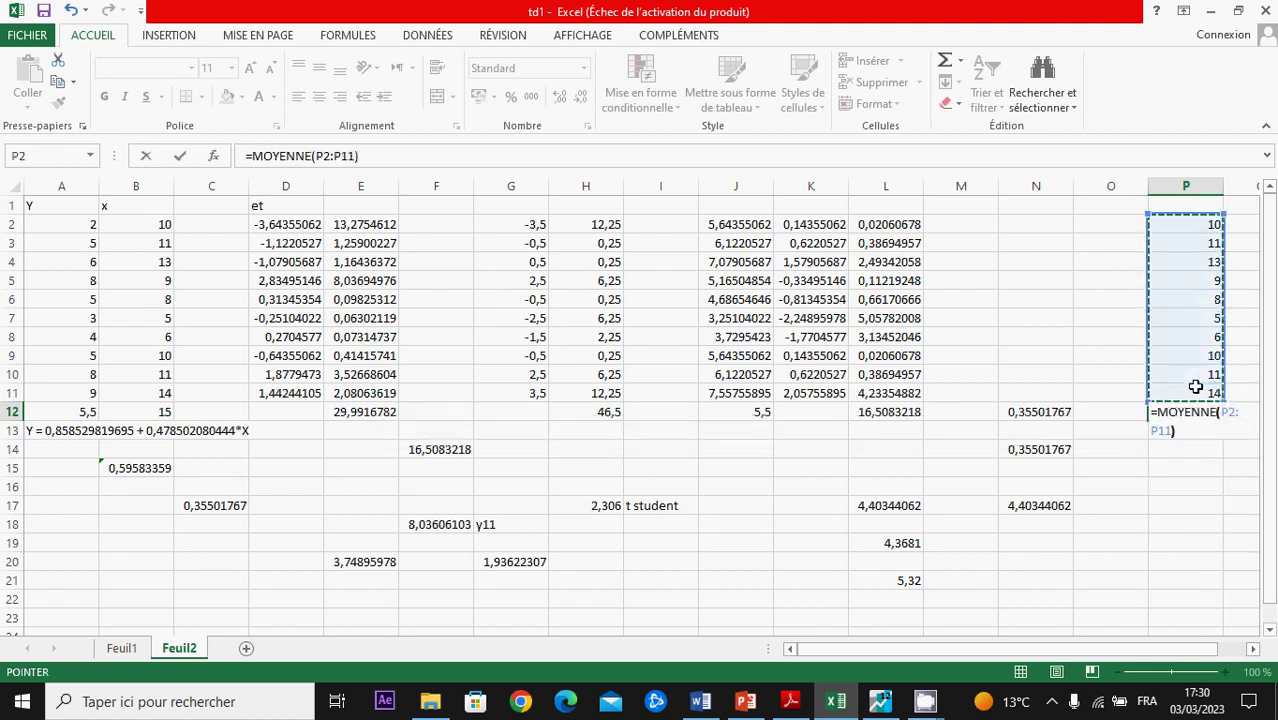
key("Return")
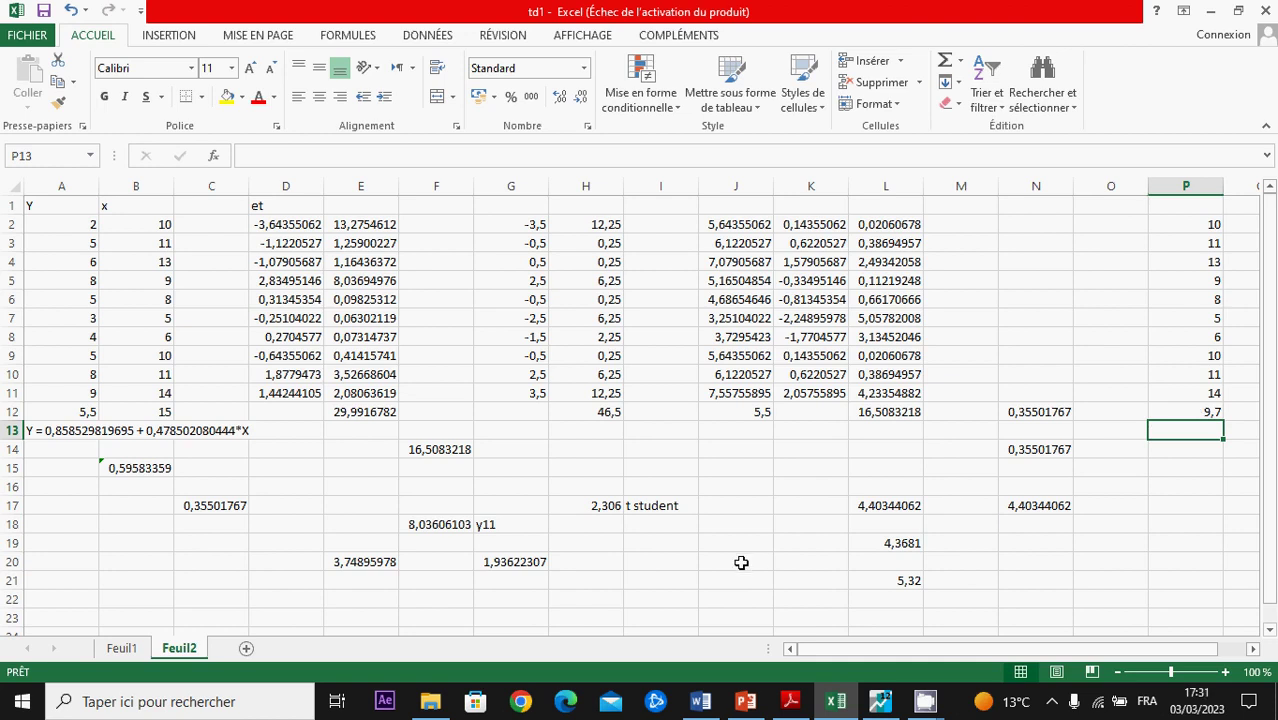
Step: Compute the squared deviation of the forecast x from the mean in I20 with =(15-P12)^2
left_click(657, 566)
type("=(15")
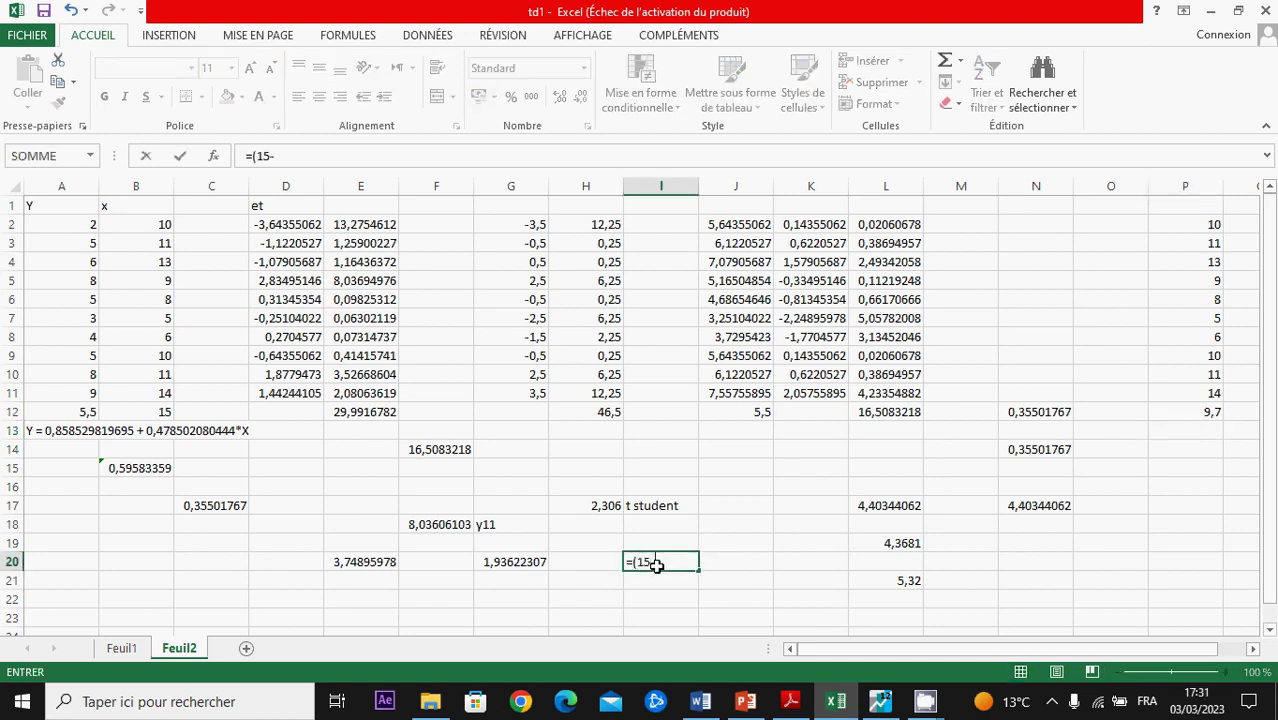
type("-")
left_click(1210, 416)
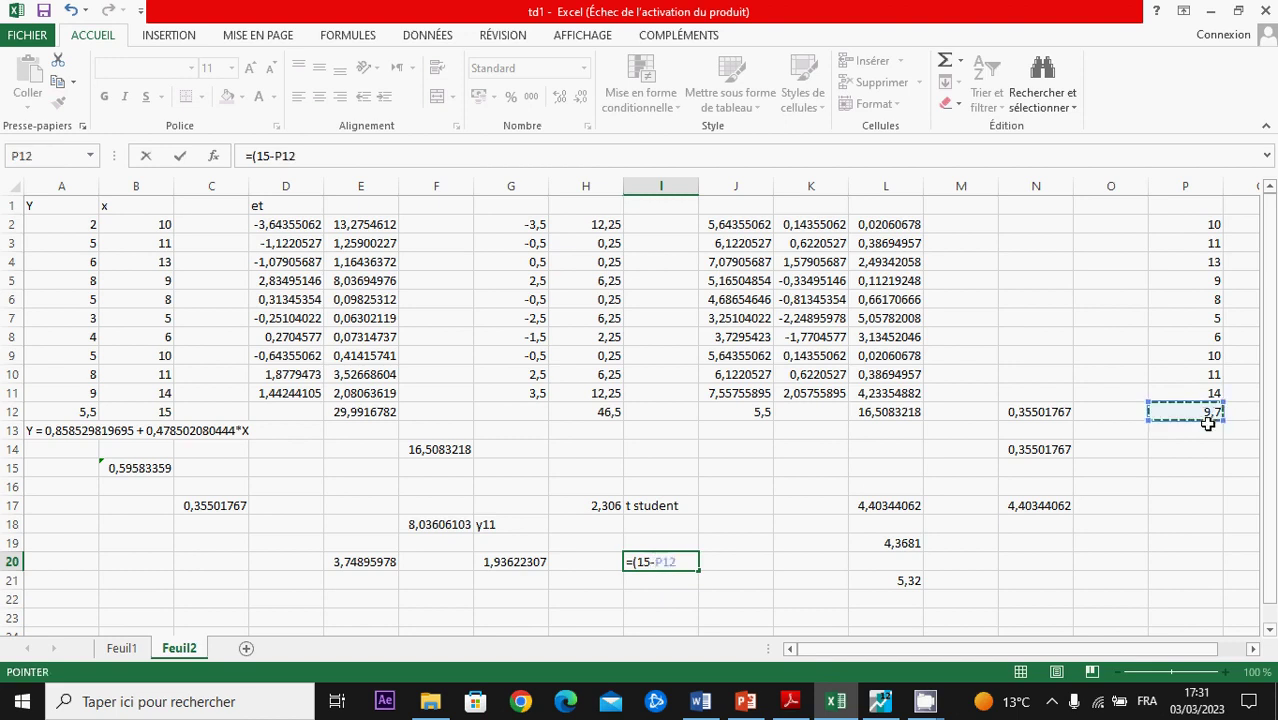
type(")^2")
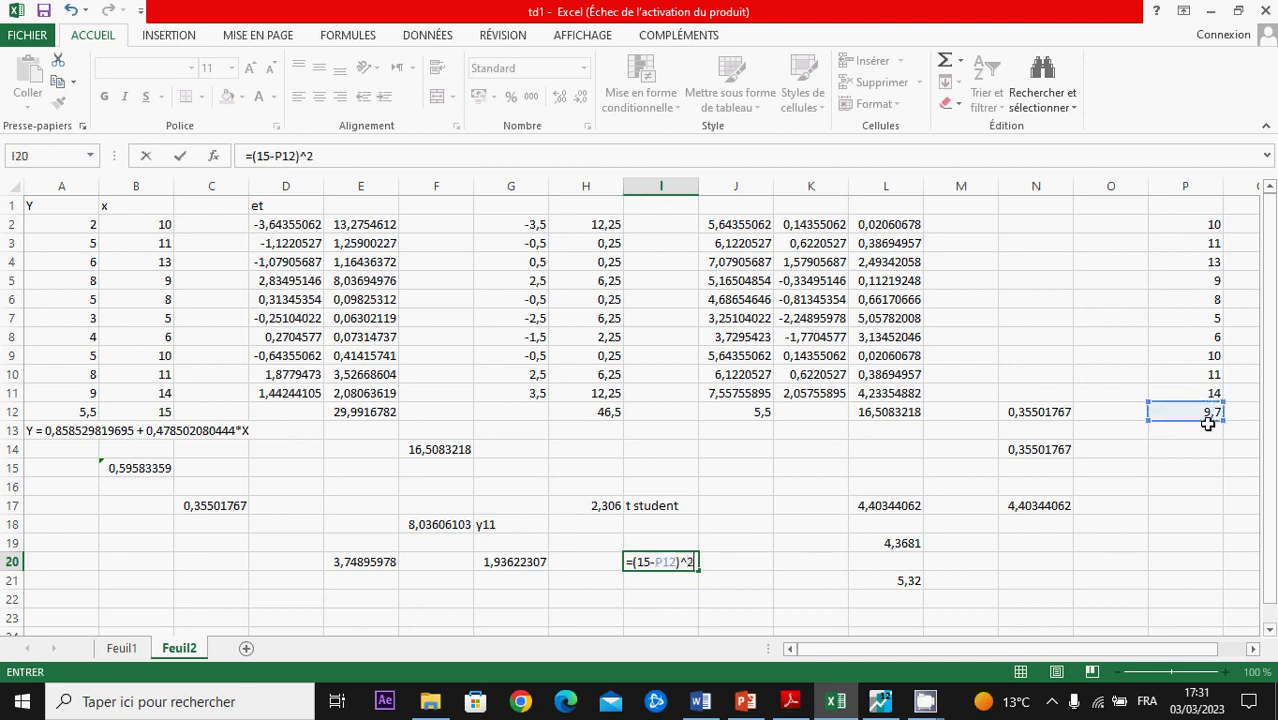
key("Return")
Step: Highlight the deviation of the forecast x from the mean in the interval formula on the PowerPoint slide, and return to Excel
key("alt+Tab")
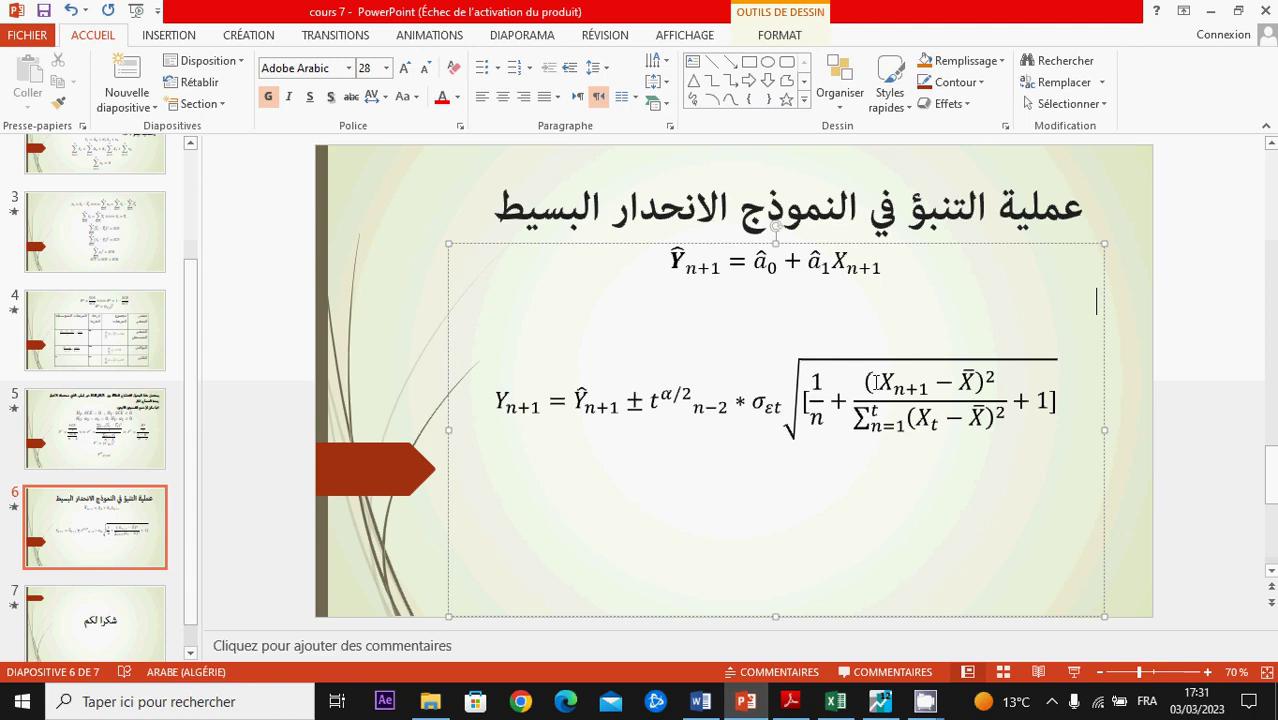
left_click_drag(976, 385, 928, 402)
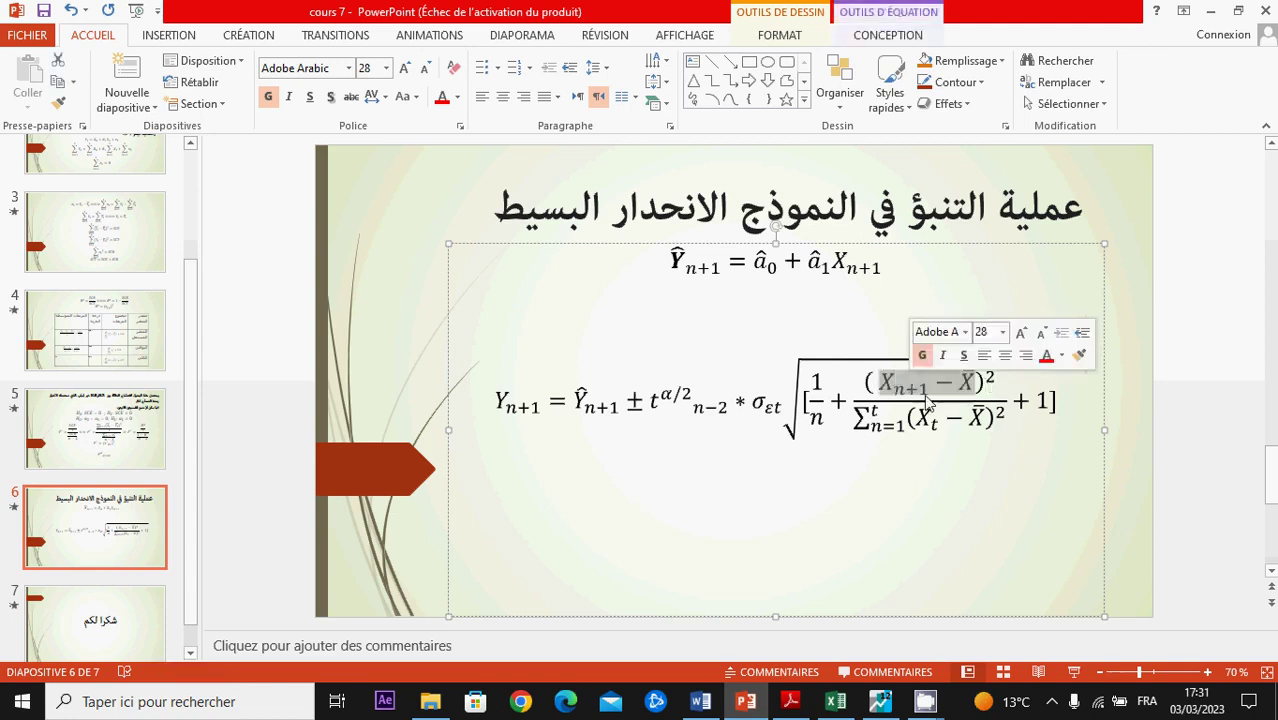
key("alt+Tab")
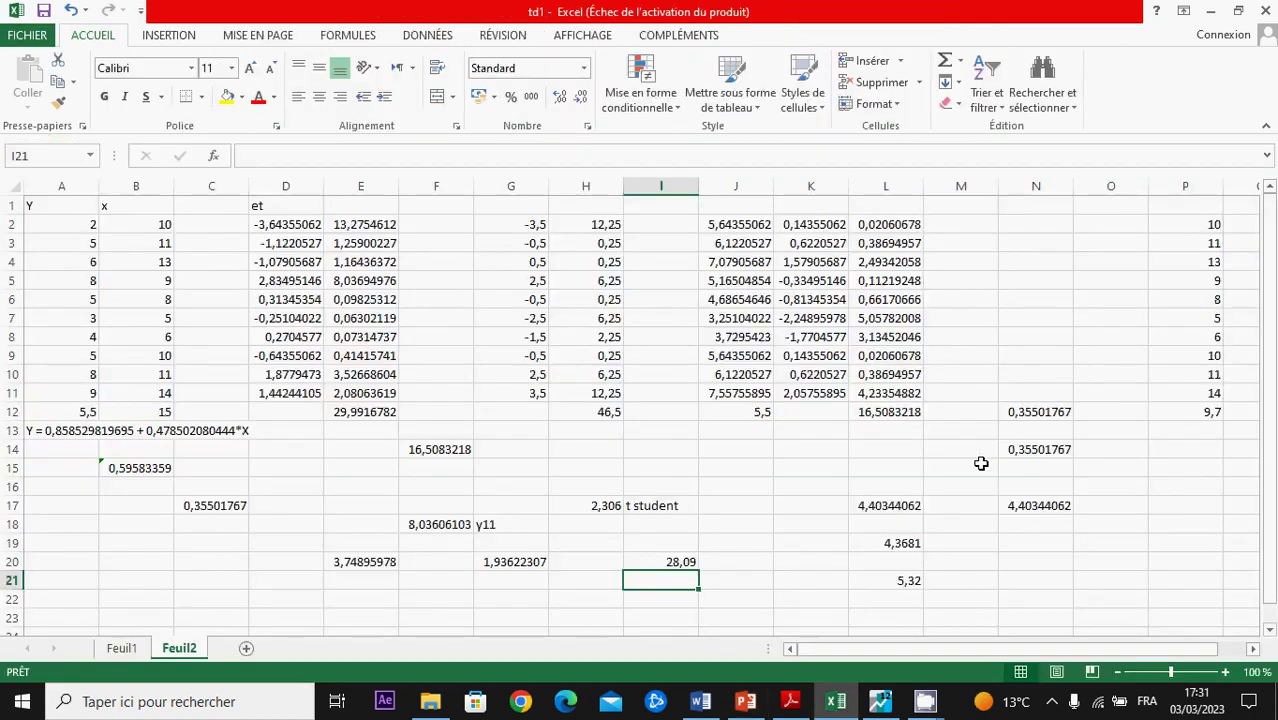
Step: Compute each x value's deviation from the mean in Q2:Q11, entering =P2-P$12 in Q2 and filling it down
key("Right")
key("Right")
key("Right")
key("Right")
key("Right")
key("Right")
key("Right")
key("Right")
key("Right")
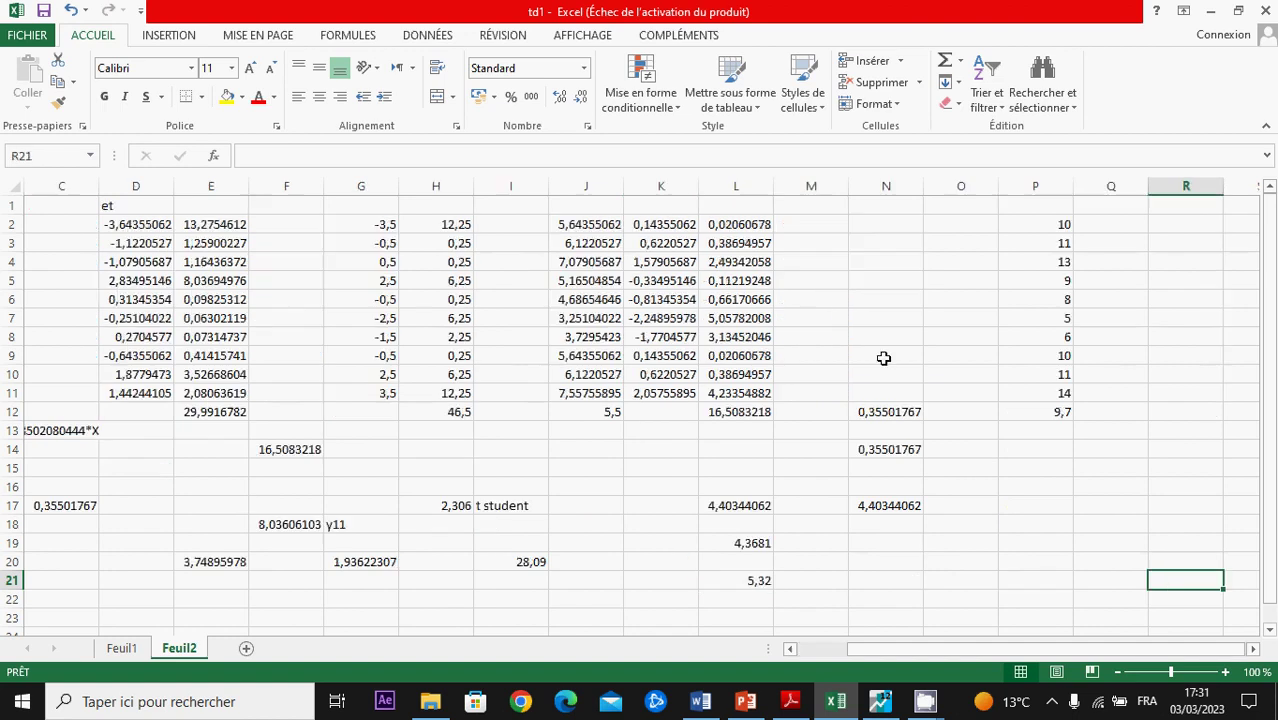
left_click(1126, 222)
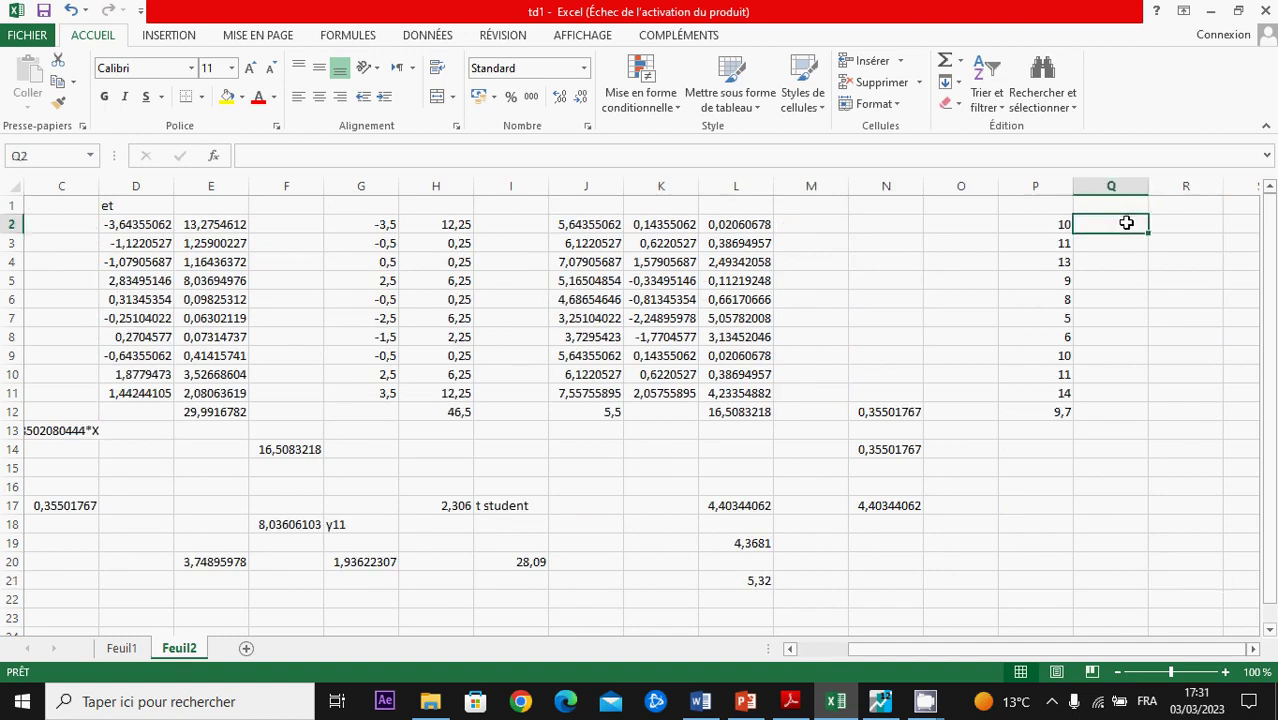
key("alt+Tab")
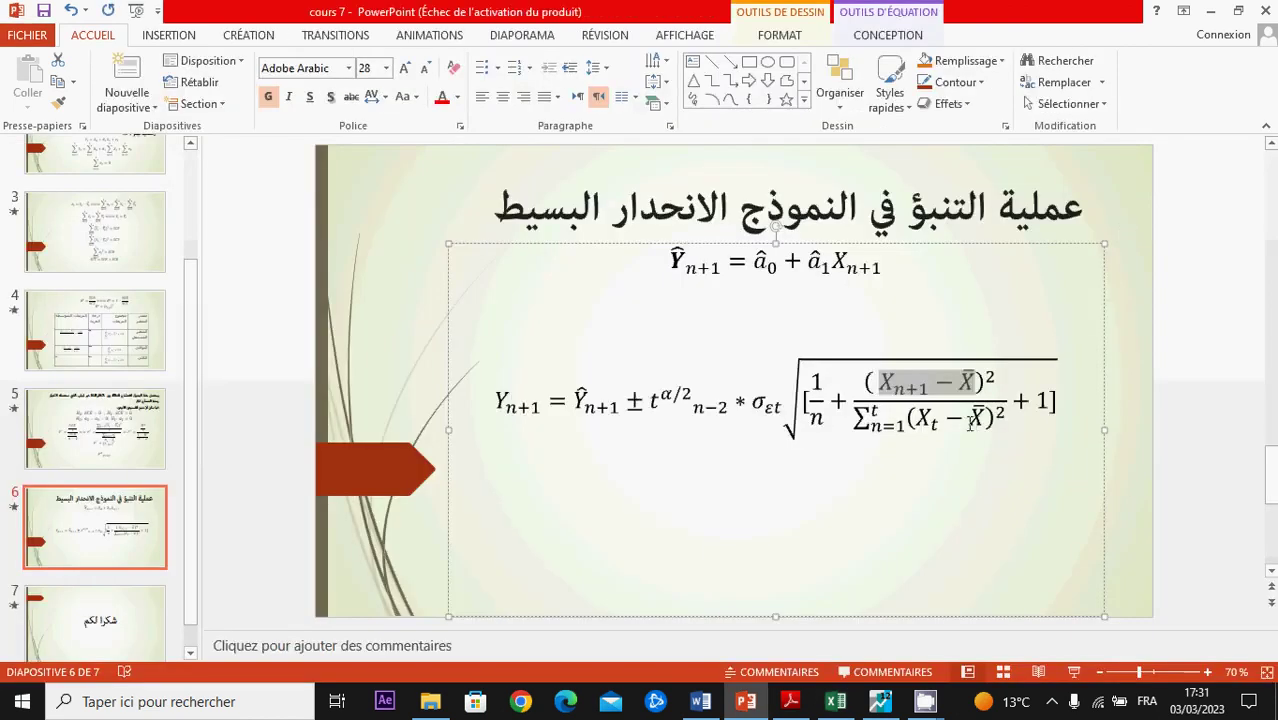
key("alt+Tab")
type("=")
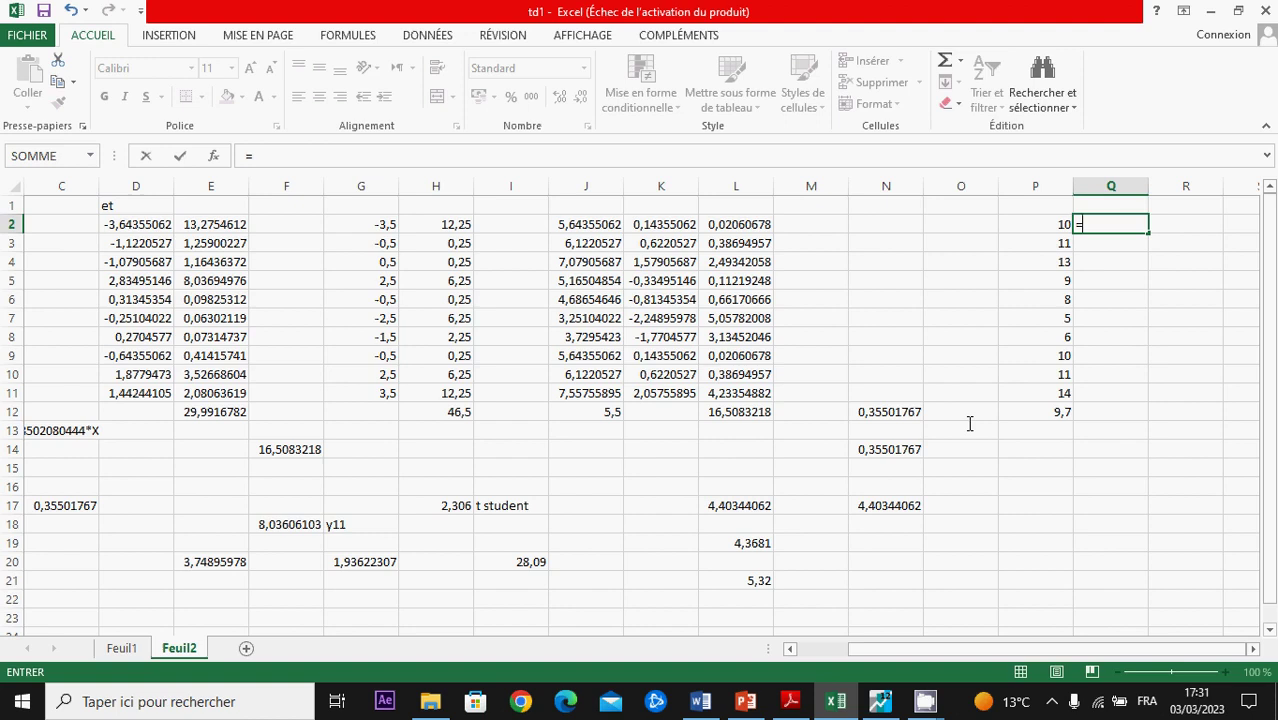
left_click(1040, 222)
type("-")
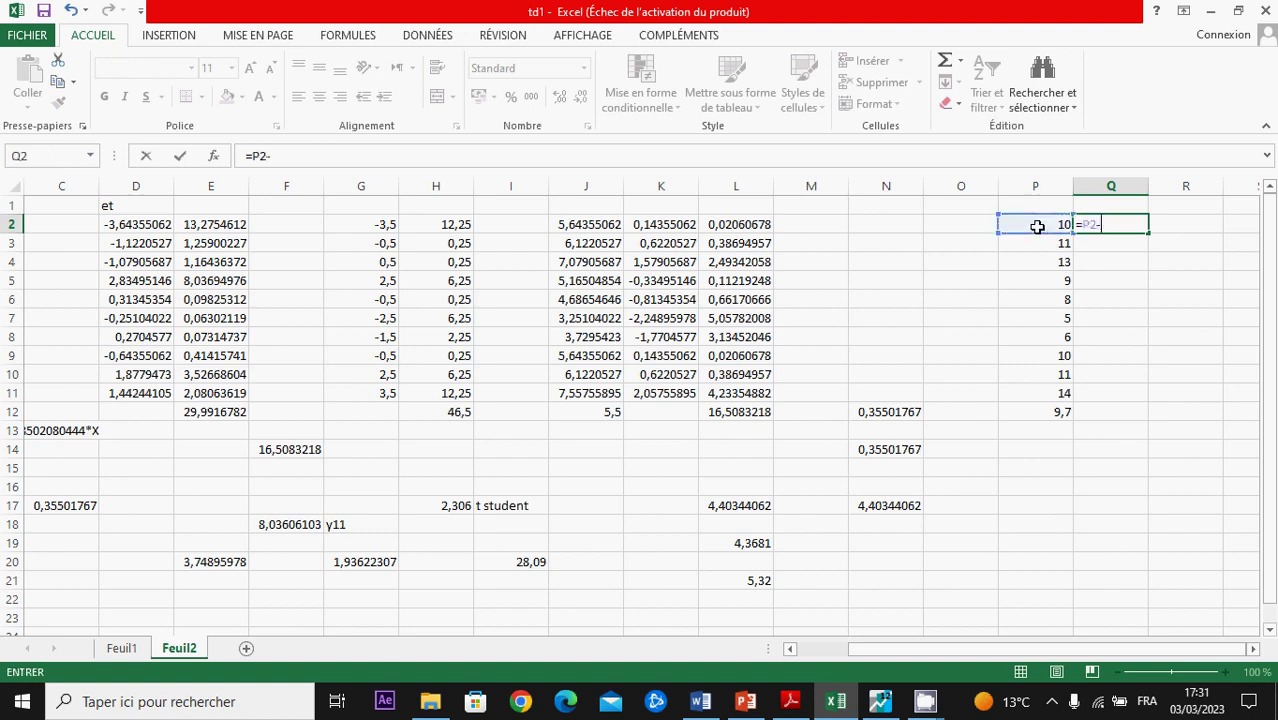
left_click(1055, 410)
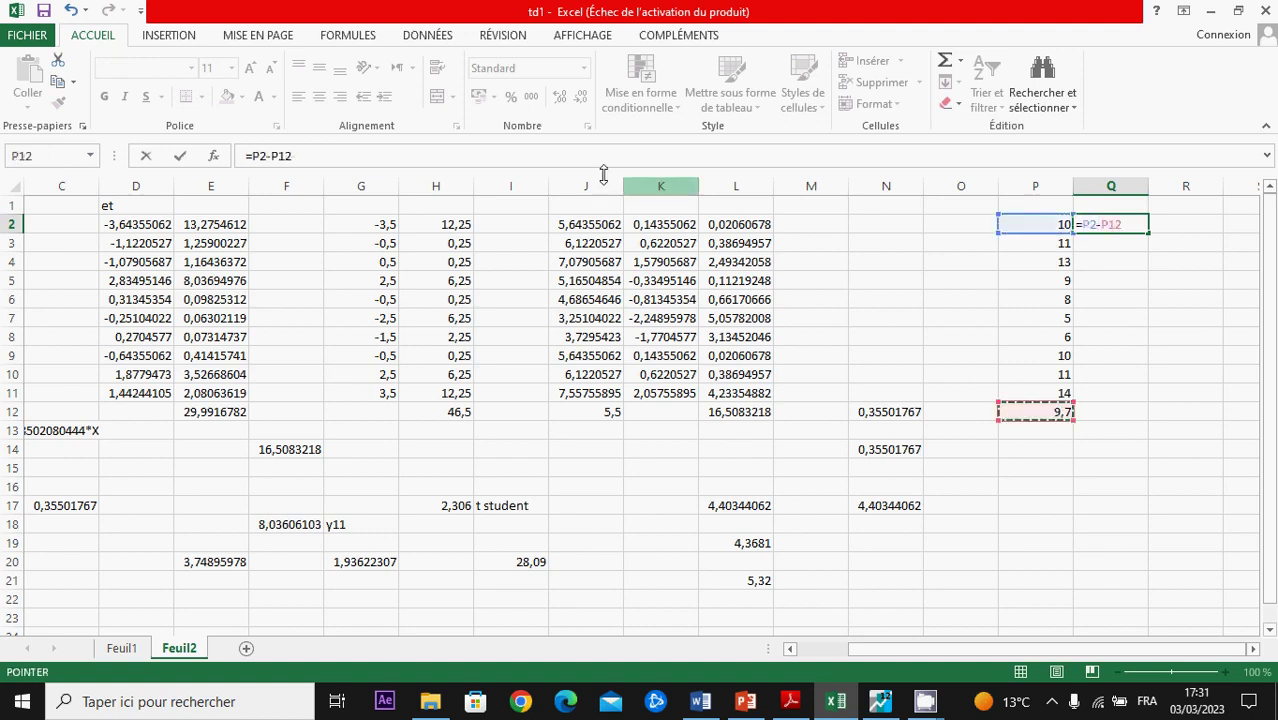
left_click(280, 156)
type("$")
key("Return")
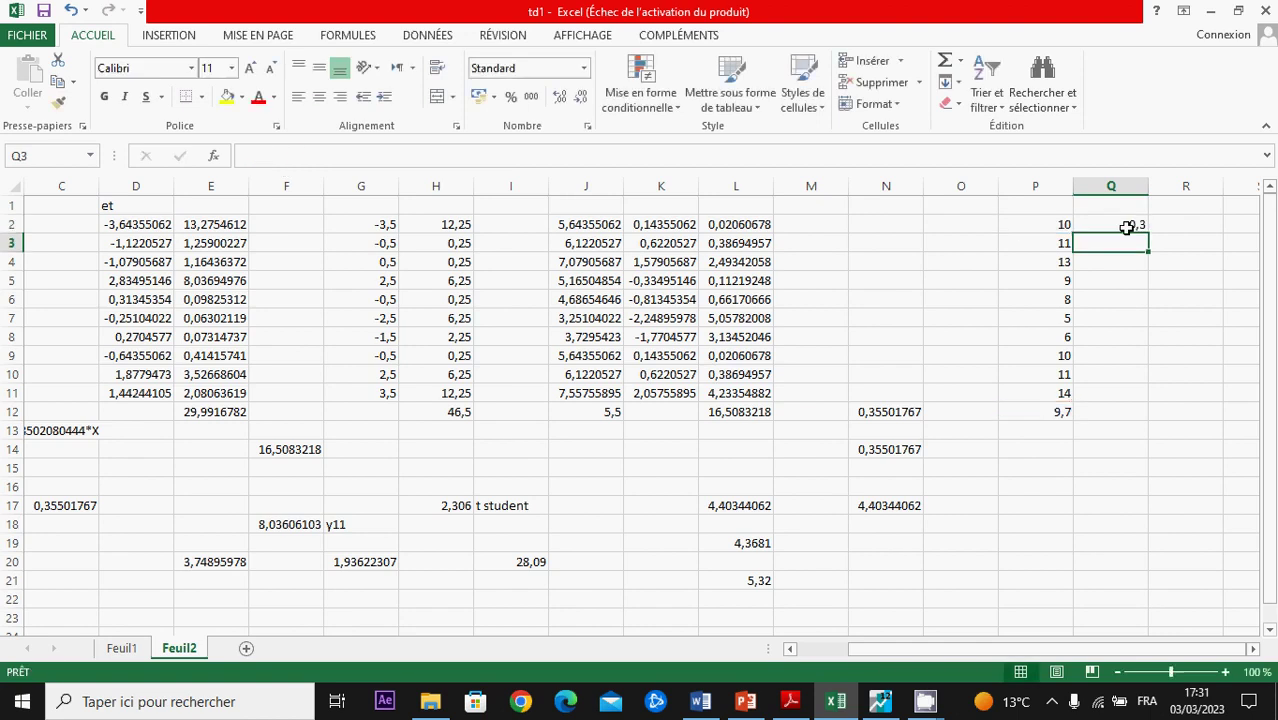
left_click(1136, 222)
left_click_drag(1149, 233, 1137, 386)
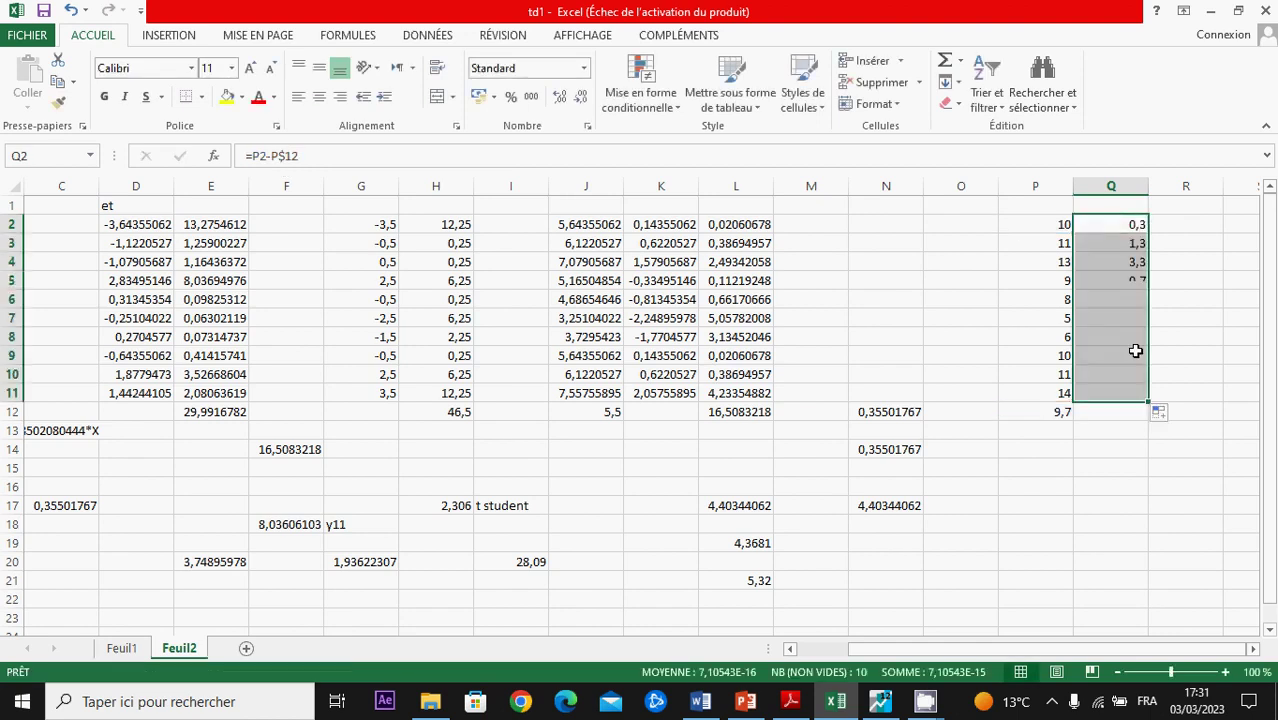
Step: Square the deviations in R2:R11, entering =Q2^2 in R2 and filling it down
left_click(1183, 224)
type("=")
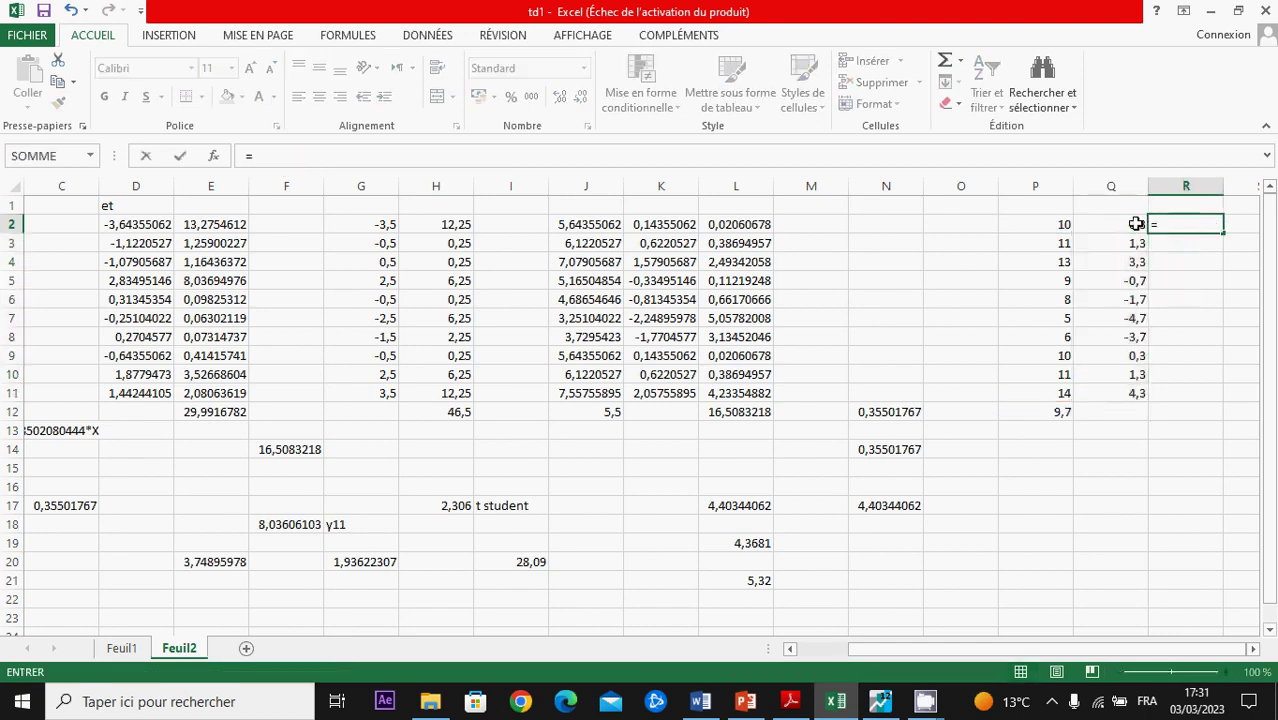
left_click(1136, 223)
type("^2")
key("Return")
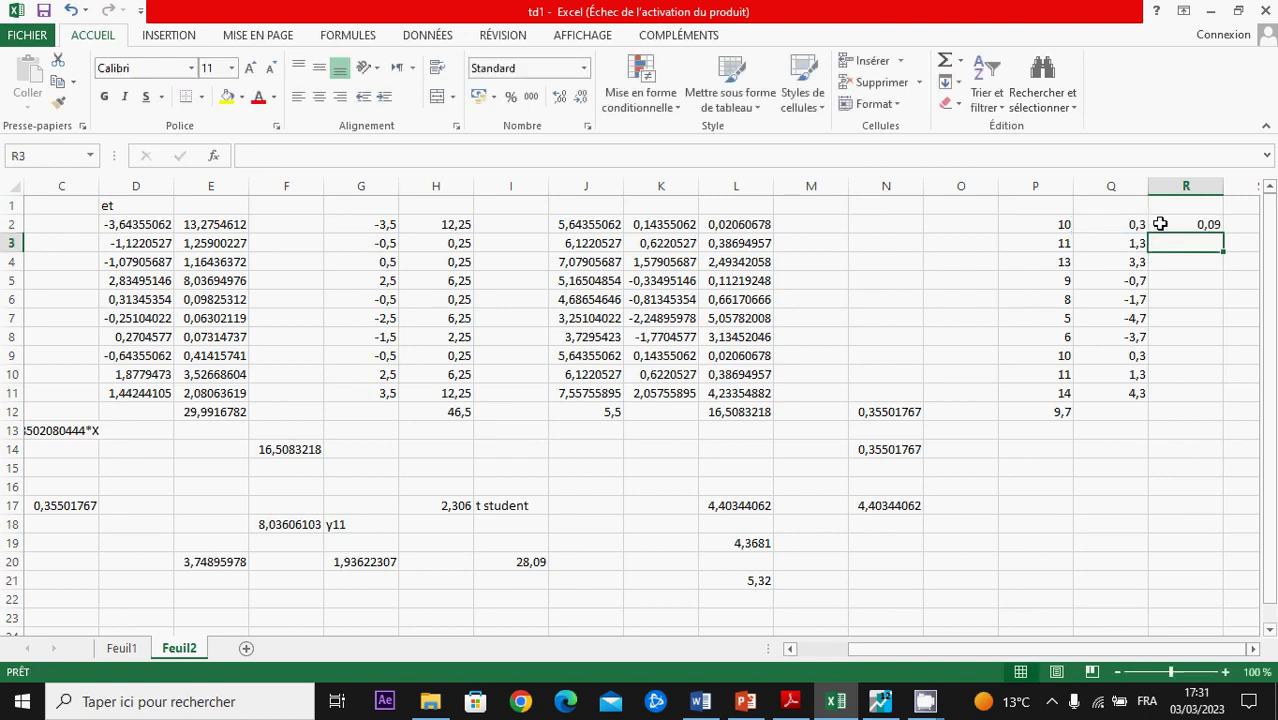
left_click(1205, 224)
left_click_drag(1222, 233, 1190, 396)
Step: Sum the squared deviations in R12 with =SOMME(R2:R11)
left_click(1187, 413)
type("=somm")
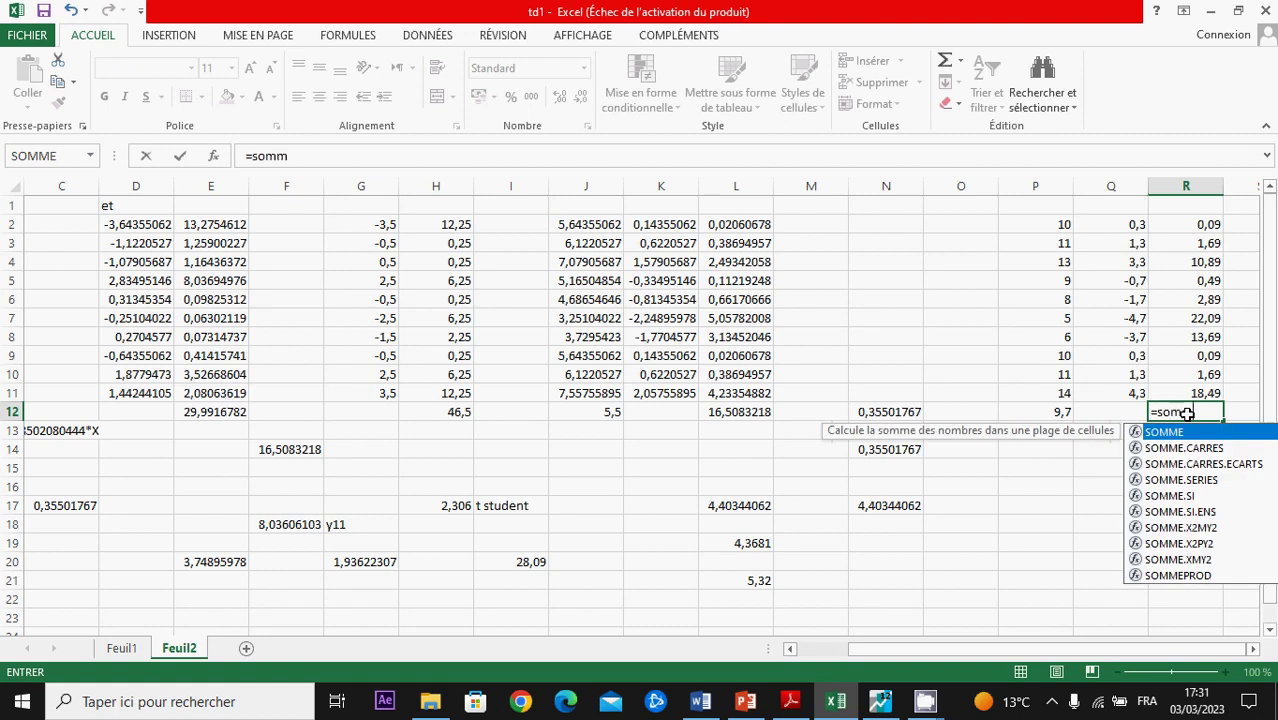
type("e")
double_click(1190, 434)
left_click_drag(1200, 226, 1205, 394)
key("Return")
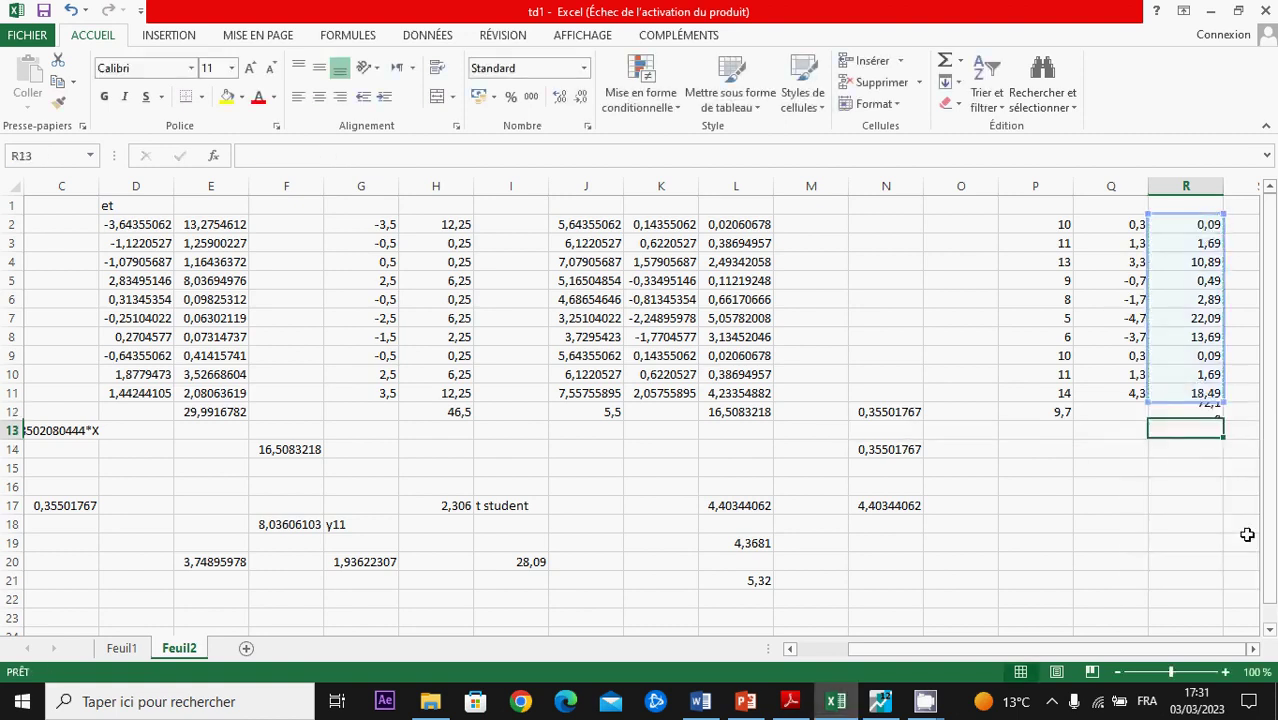
left_click(1204, 414)
key("Down")
key("Down")
key("Down")
key("Down")
key("Down")
key("Down")
key("Down")
key("Down")
key("Down")
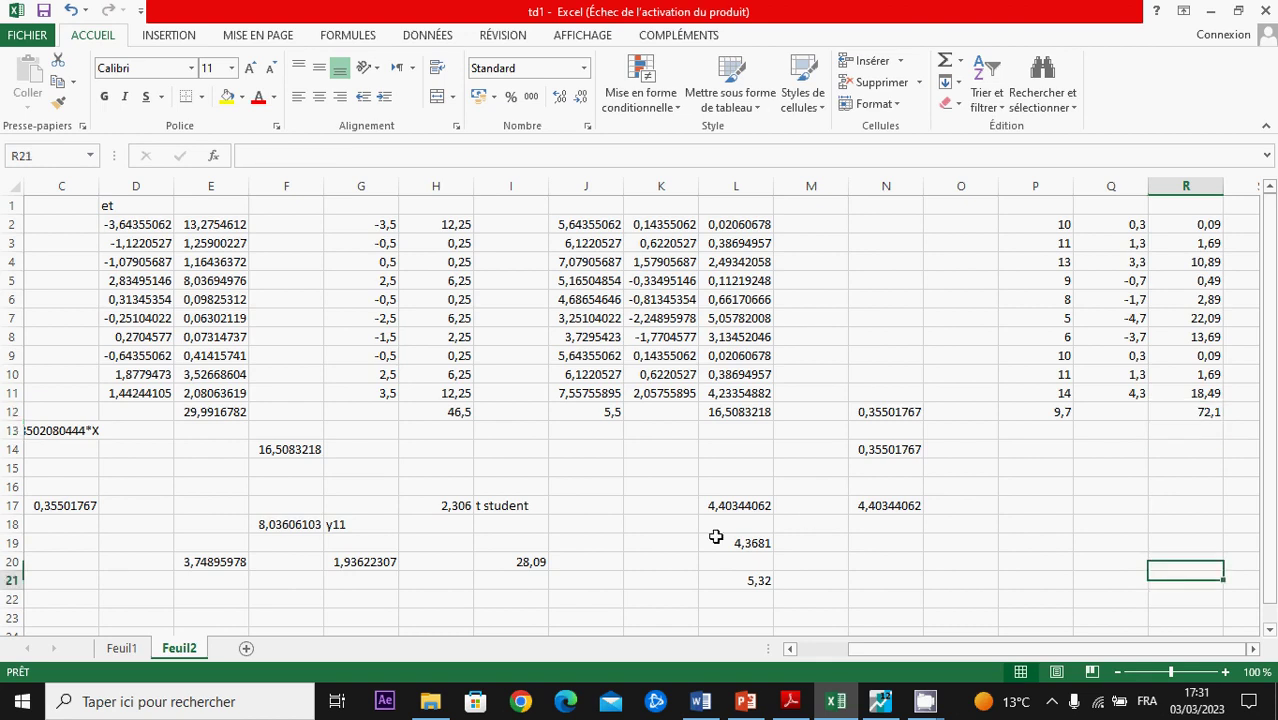
Step: Compare the slide's point forecast formula with the x value in B12, the regression equation in A13 and the forecast in F18
key("alt+Tab")
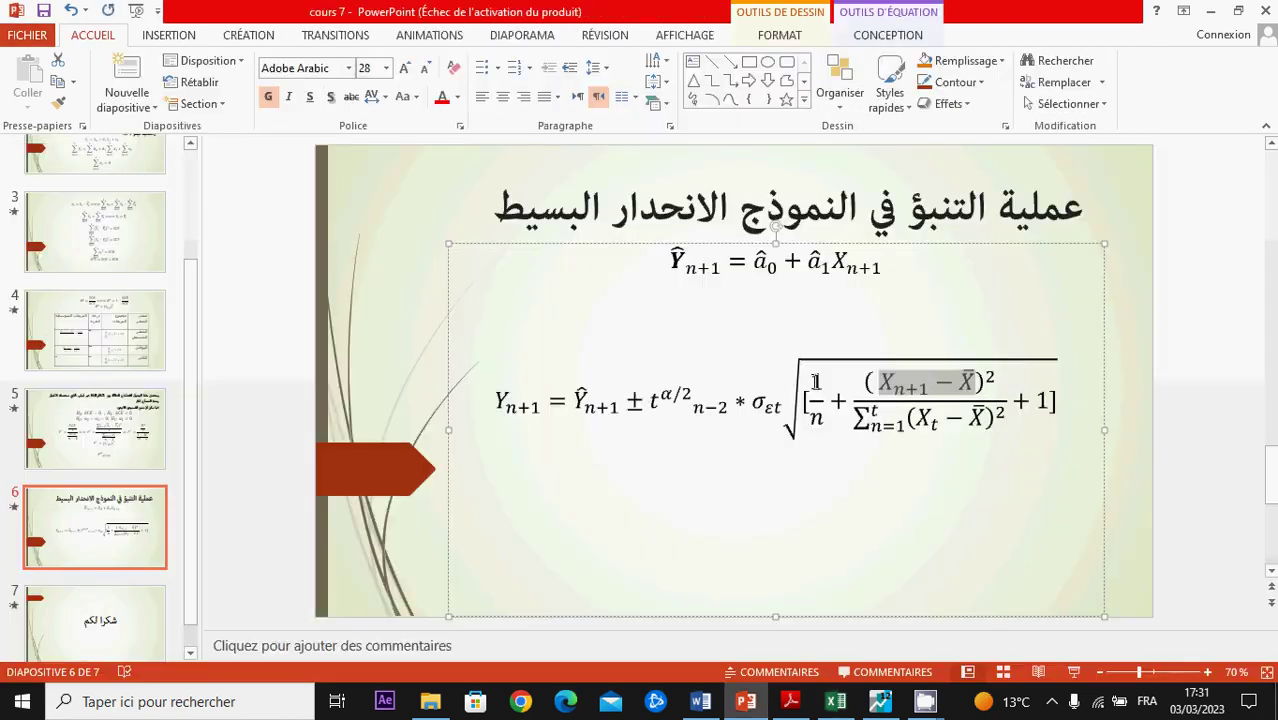
left_click(677, 270)
left_click_drag(670, 262, 725, 268)
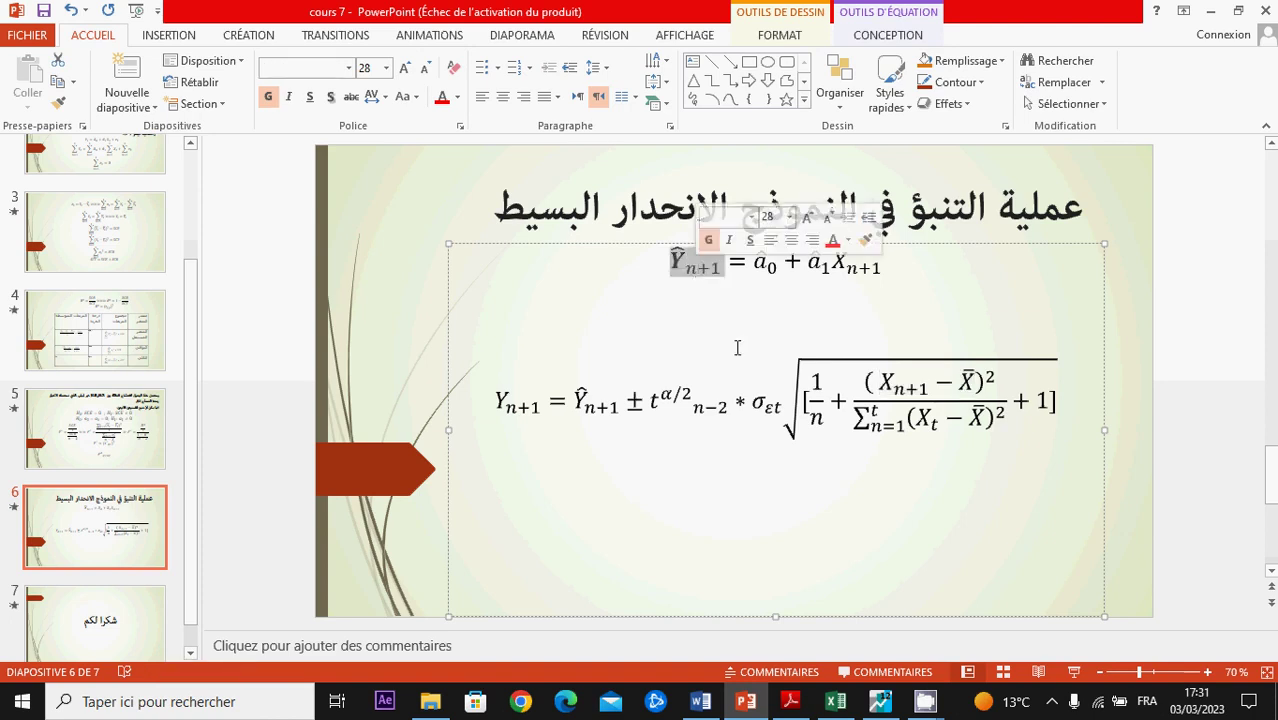
key("alt+Tab")
left_click(286, 393)
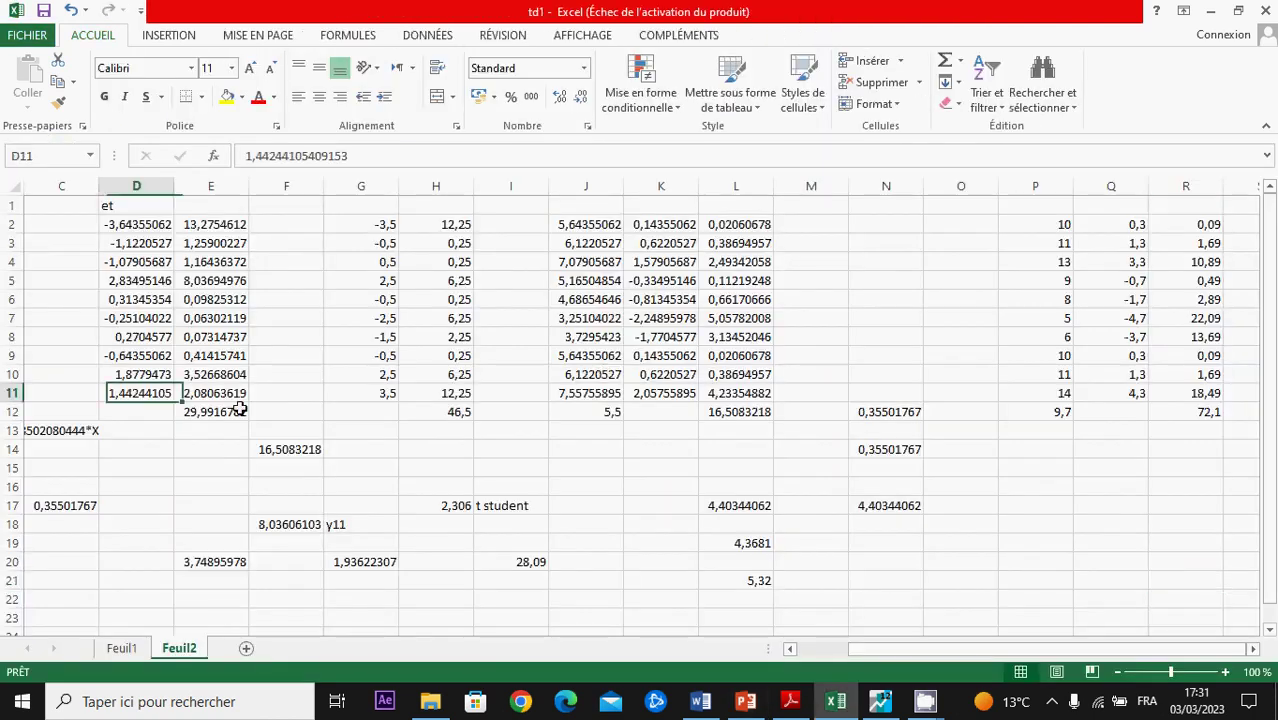
left_click(92, 393)
left_click(125, 408)
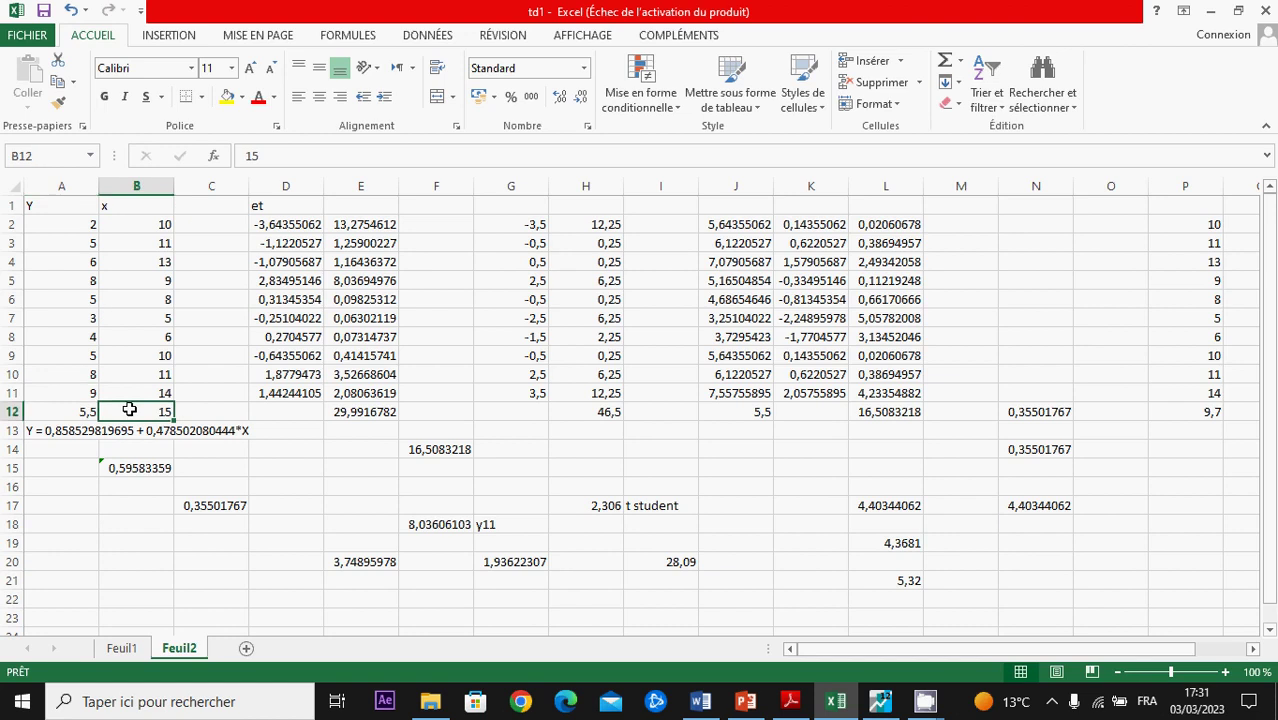
left_click(86, 410)
left_click(121, 415)
key("alt+Tab")
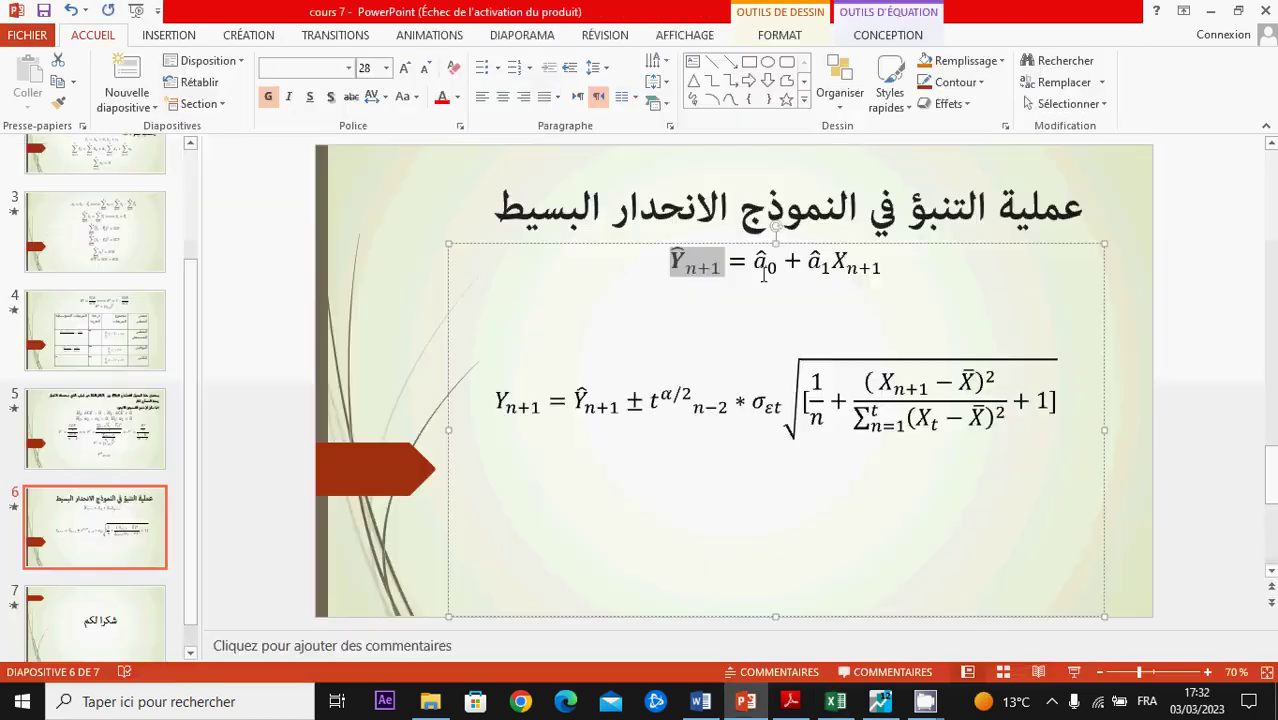
key("alt+Tab")
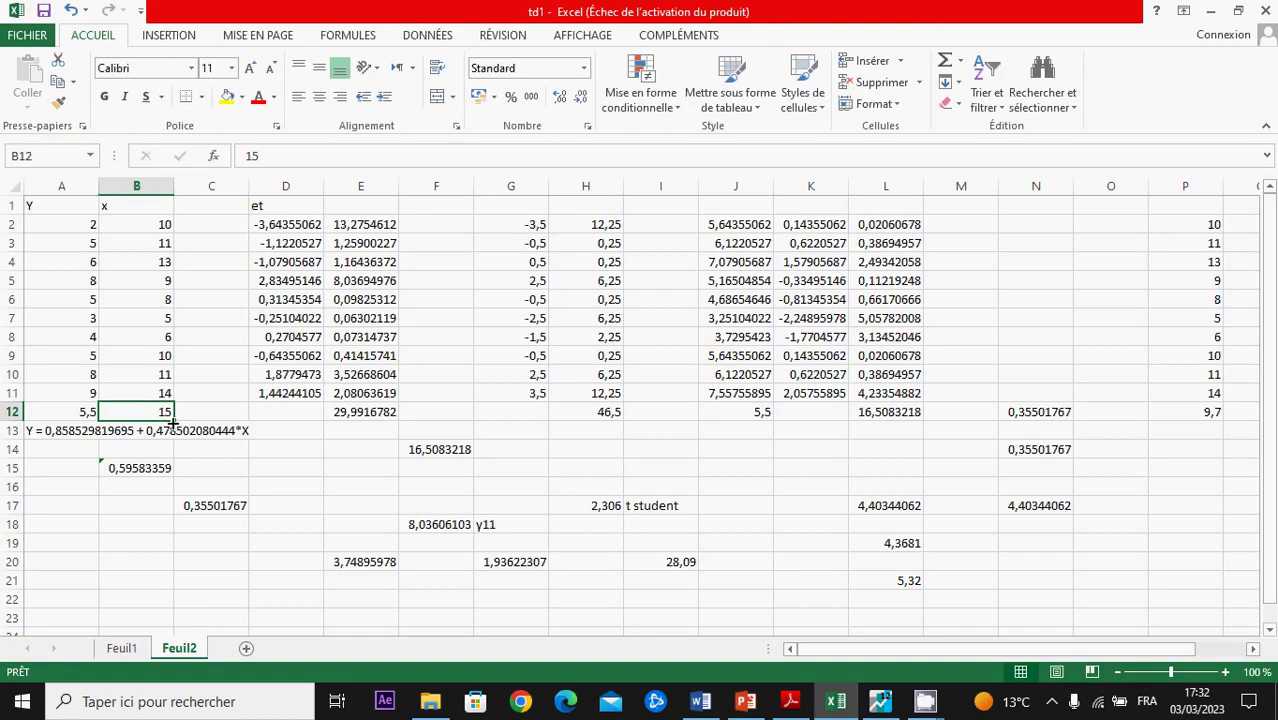
key("alt+Tab")
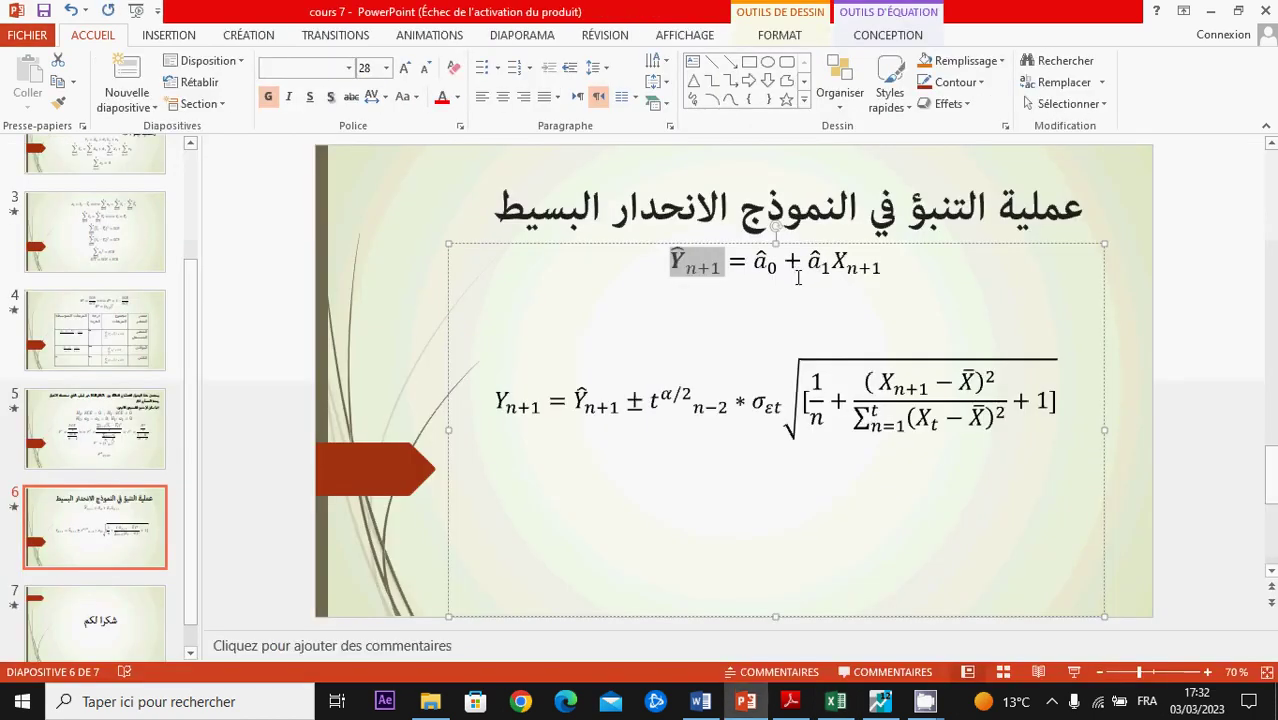
key("alt+Tab")
left_click(44, 433)
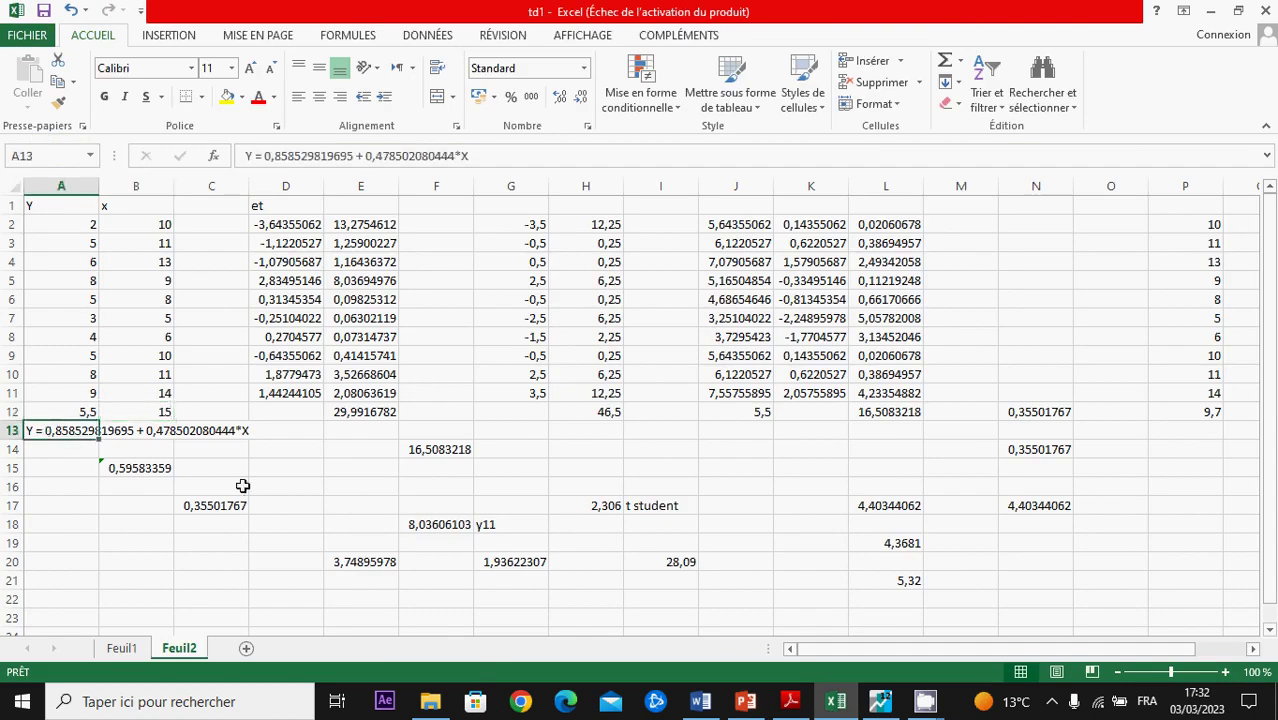
left_click(435, 528)
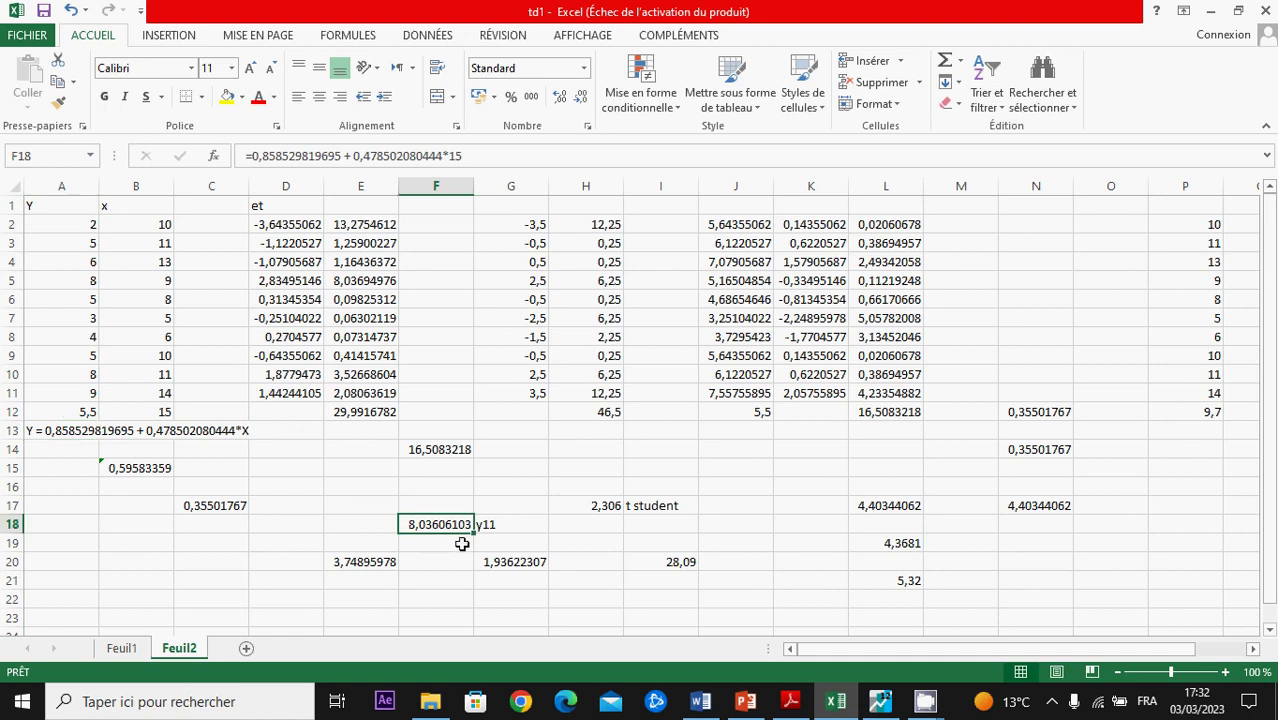
Step: Match the Student t term of the slide's interval formula with the t value in H17 of the Excel sheet
key("alt+Tab")
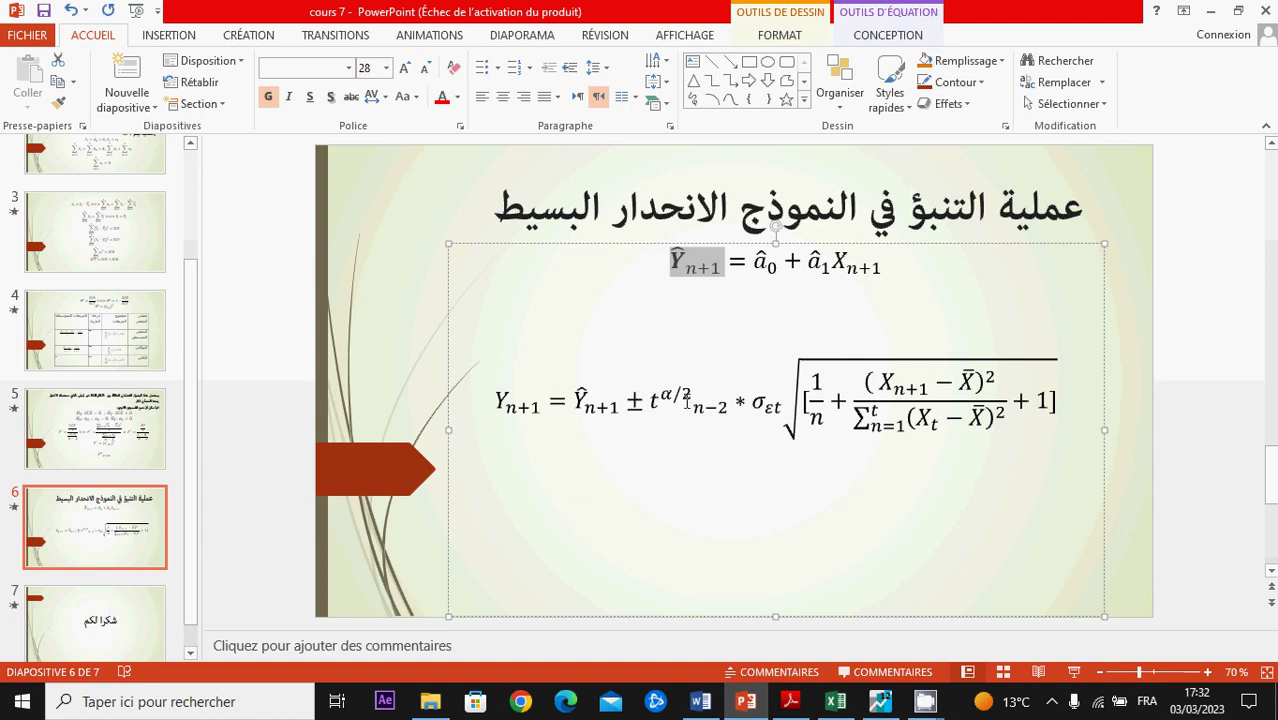
key("alt+Tab")
left_click(600, 506)
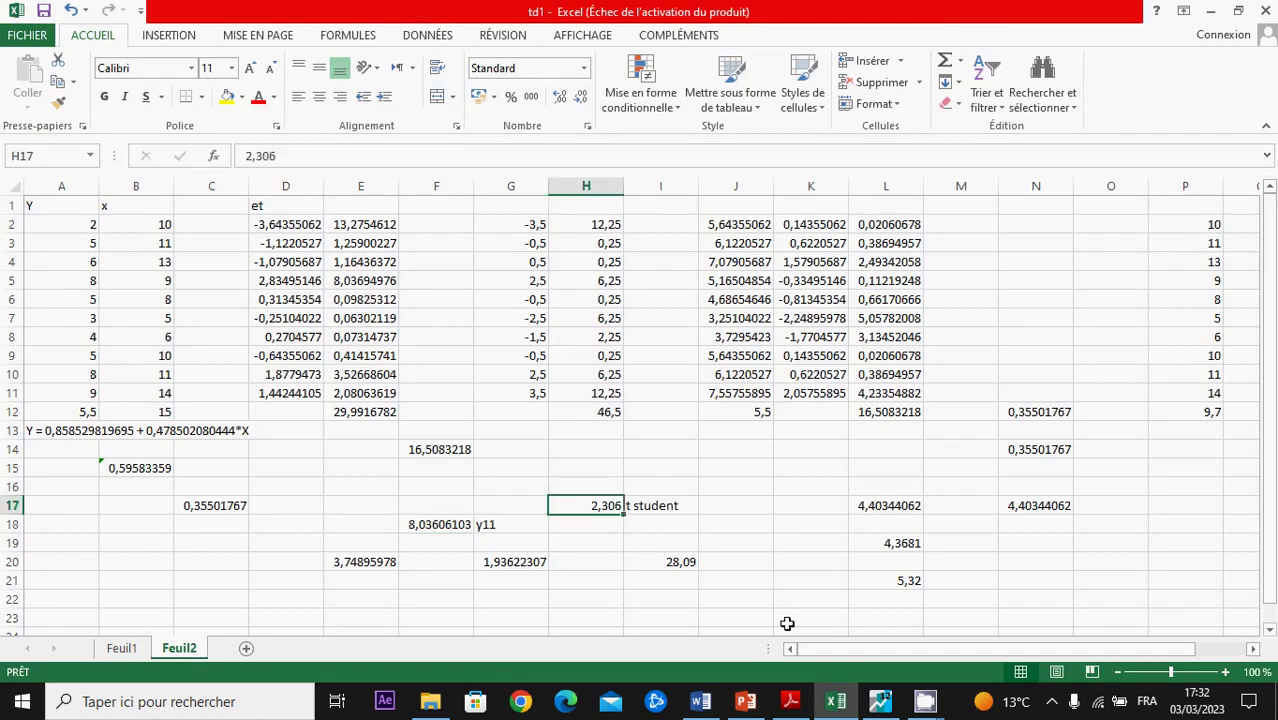
key("alt+Tab")
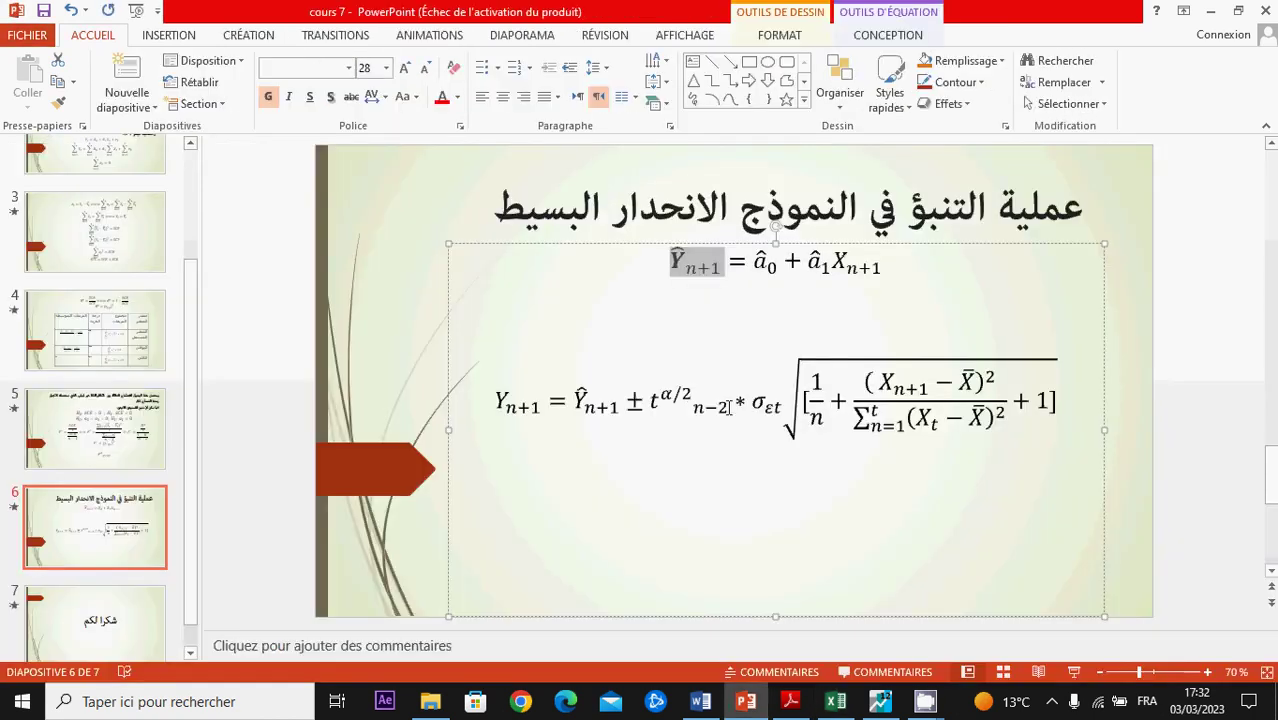
key("alt+Tab")
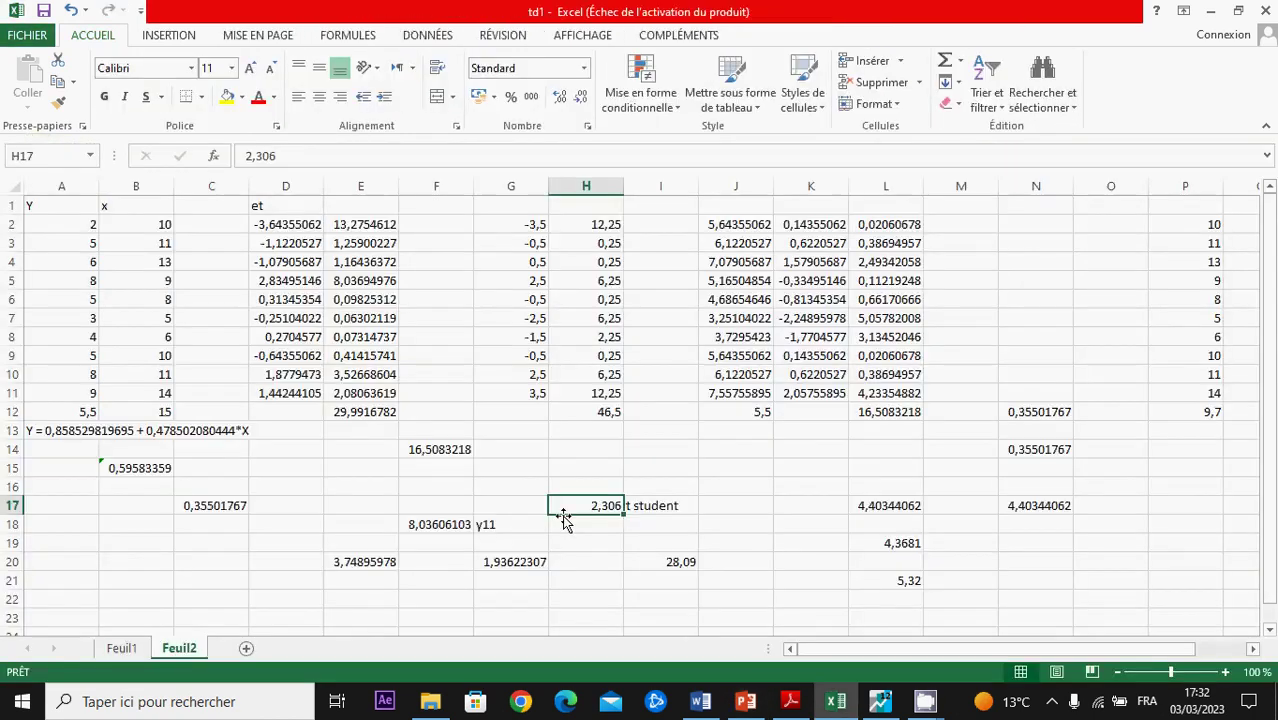
Step: Trace the residual standard deviation in G20 through E12 and E20, and examine the remaining terms of the slide's interval formula
left_click(517, 563)
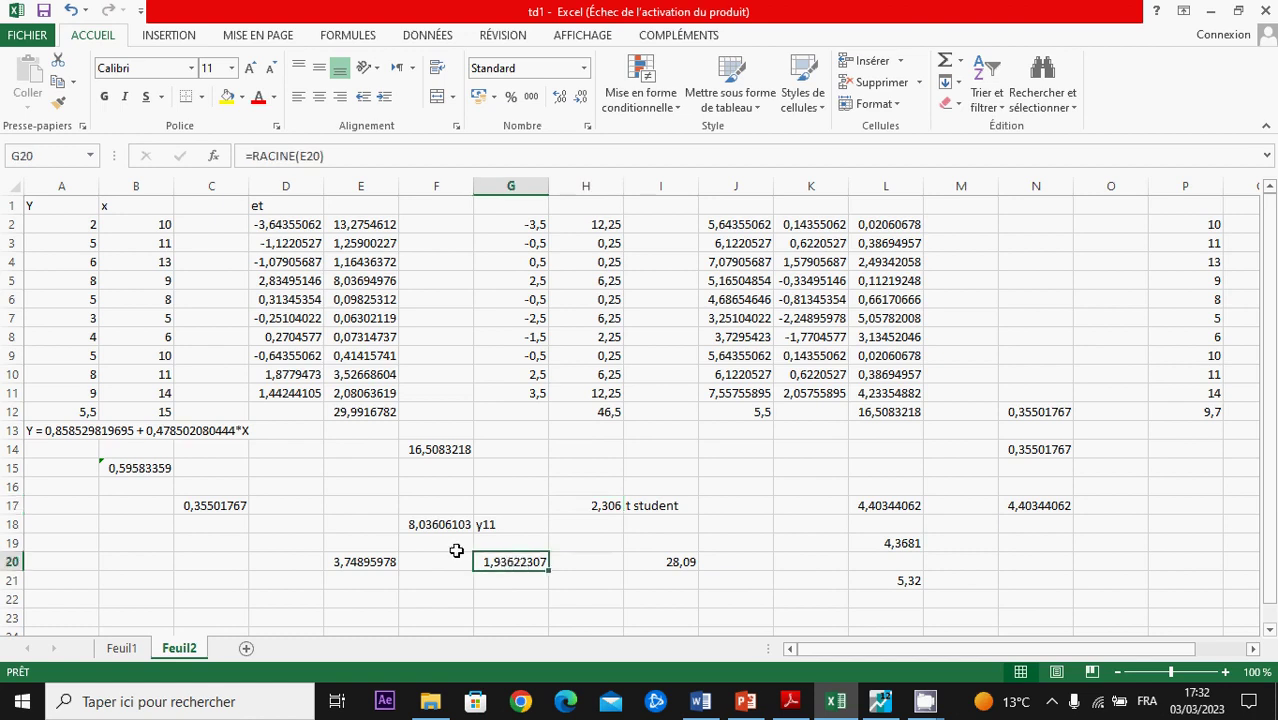
left_click(365, 416)
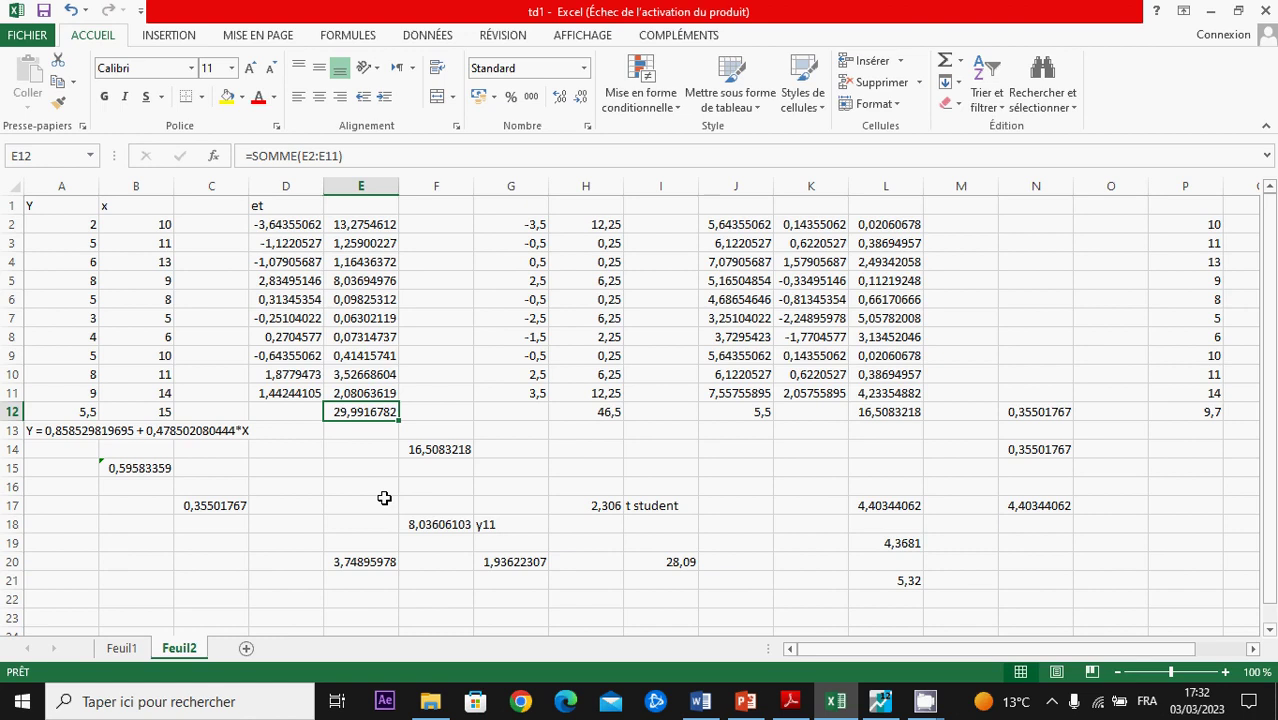
left_click(384, 561)
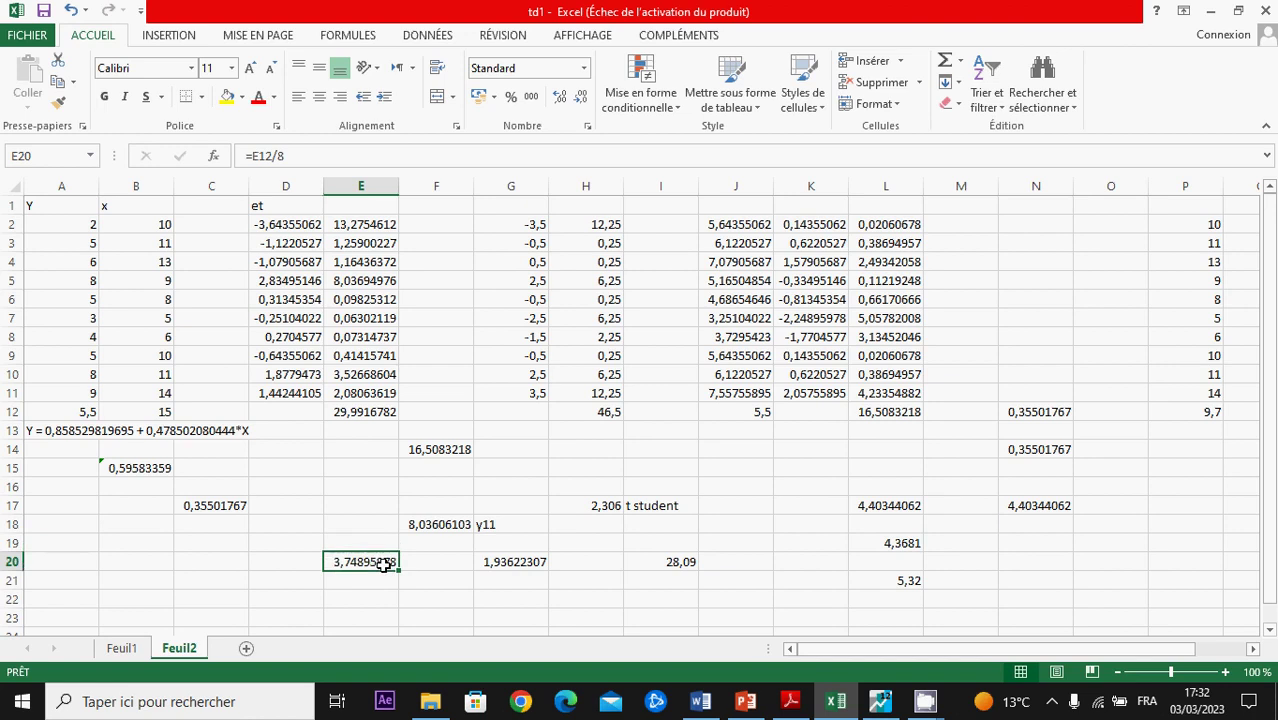
left_click(494, 561)
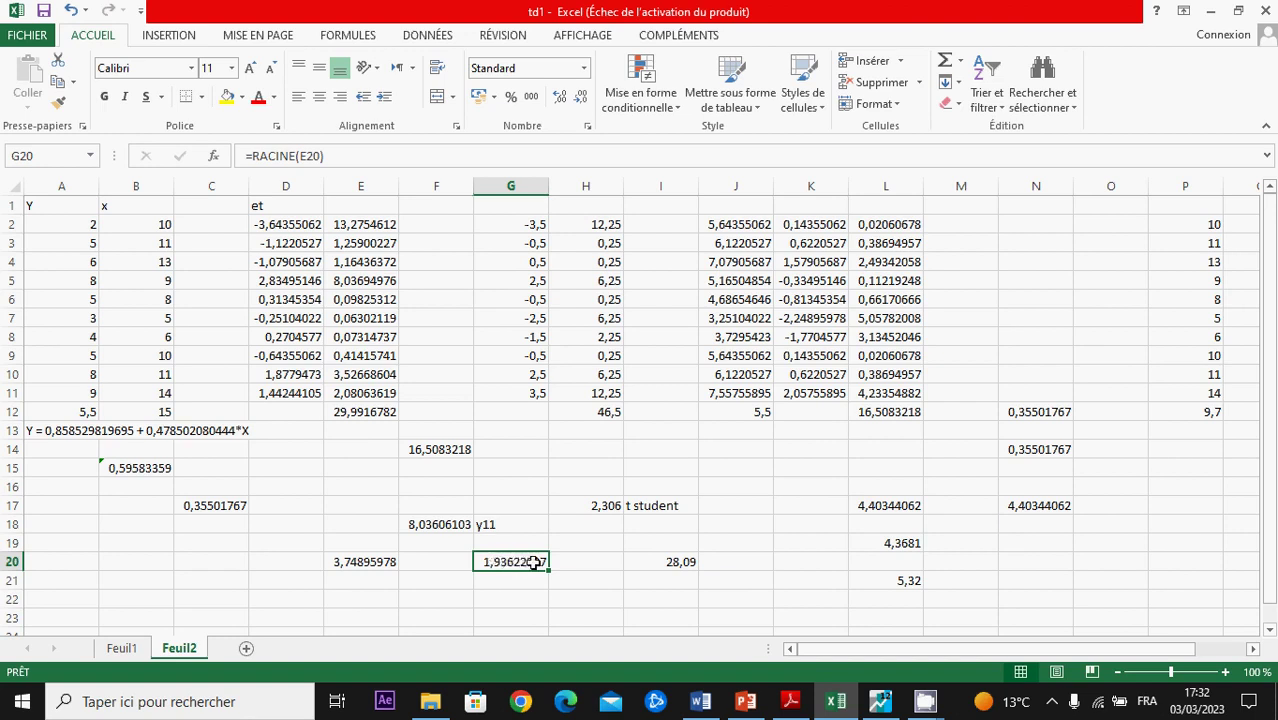
key("alt+Tab")
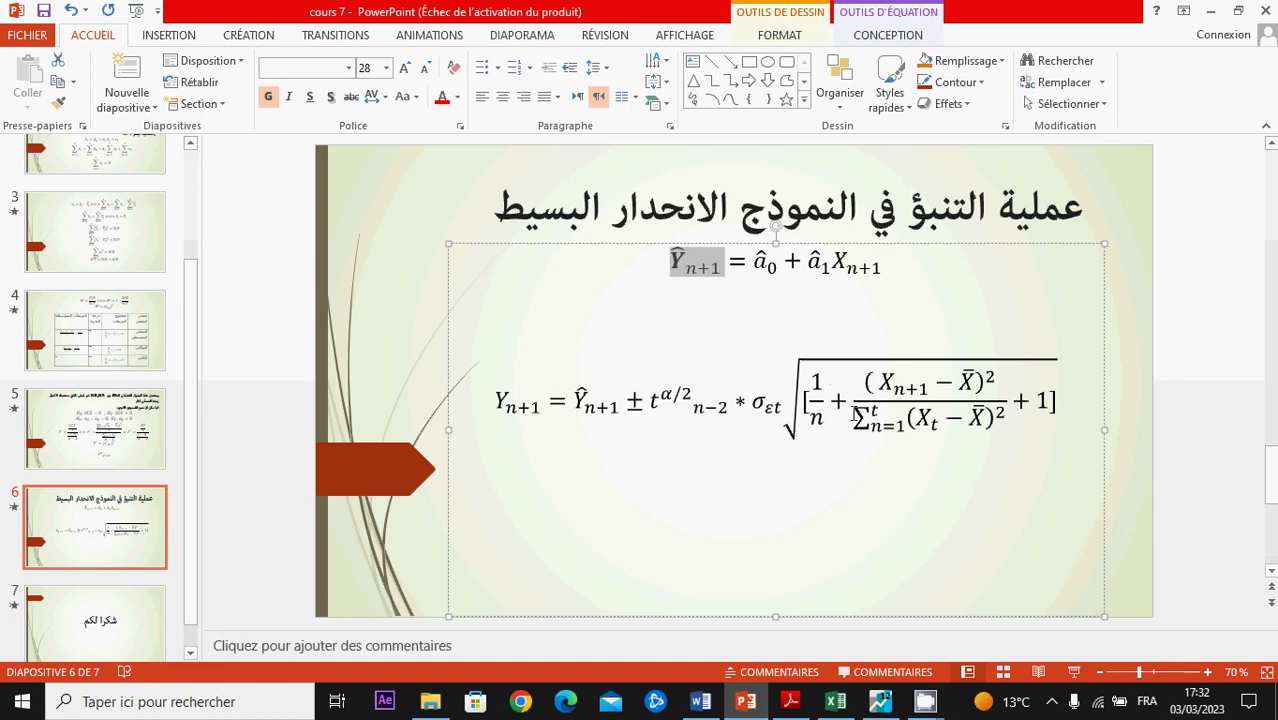
key("alt+Tab")
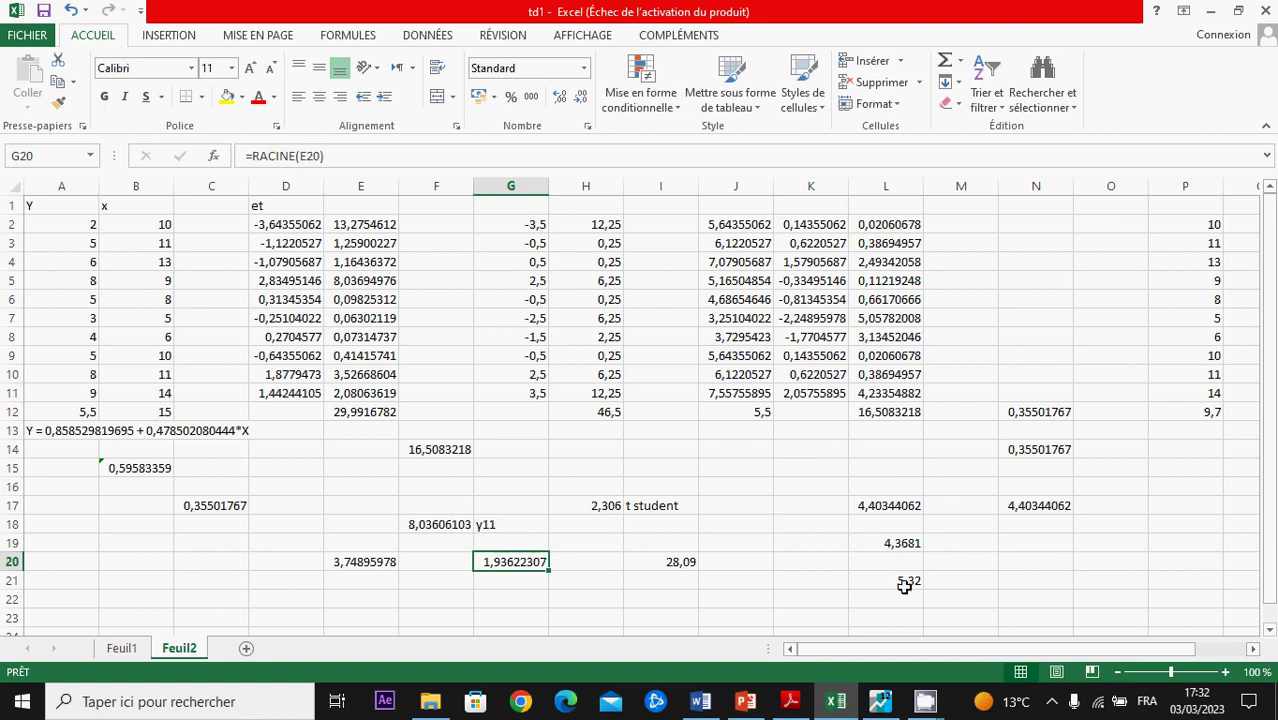
Step: Match the squared deviation formula in I20 and the mean in P12 with the numerator of the slide's interval formula
left_click(679, 561)
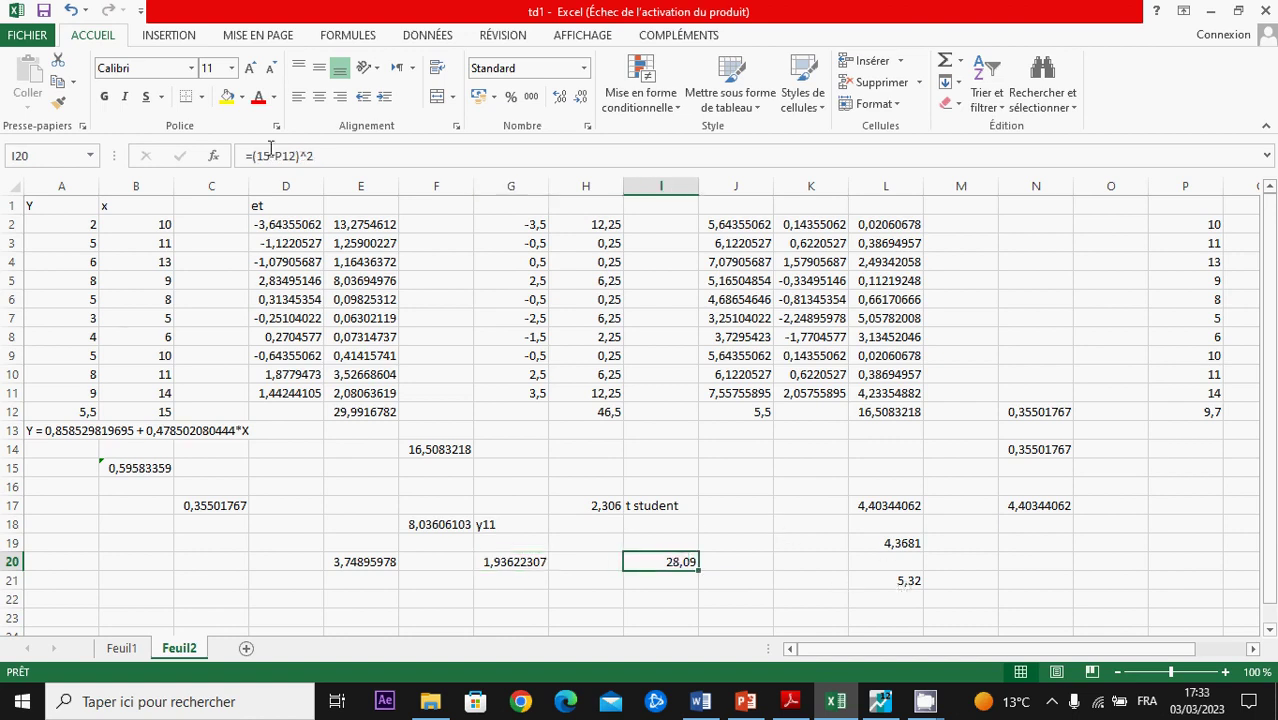
key("alt+Tab")
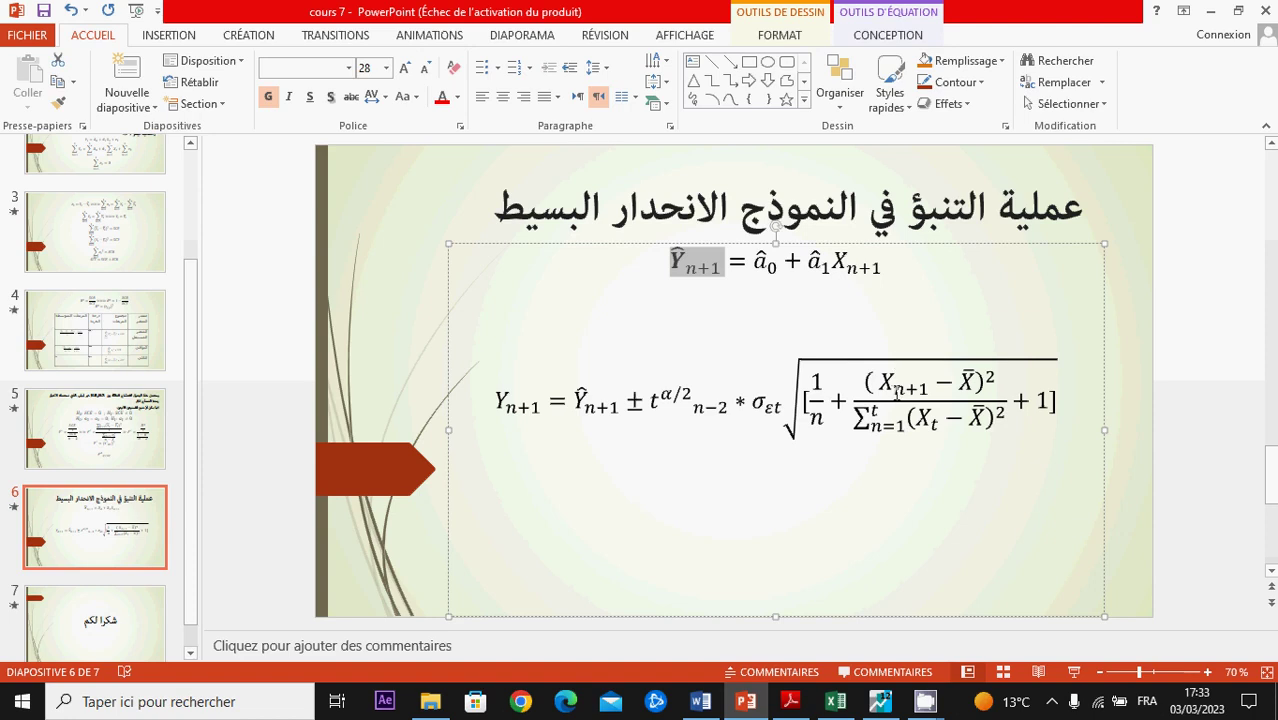
key("alt+Tab")
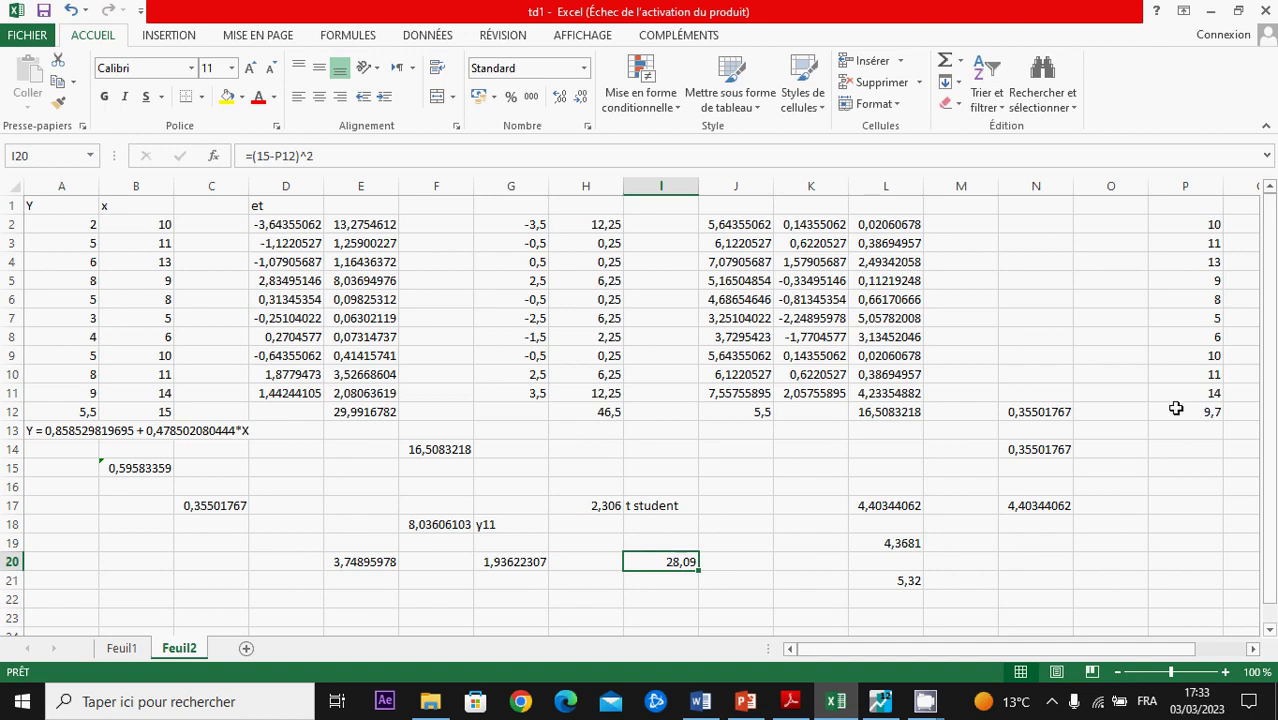
key("alt+Tab")
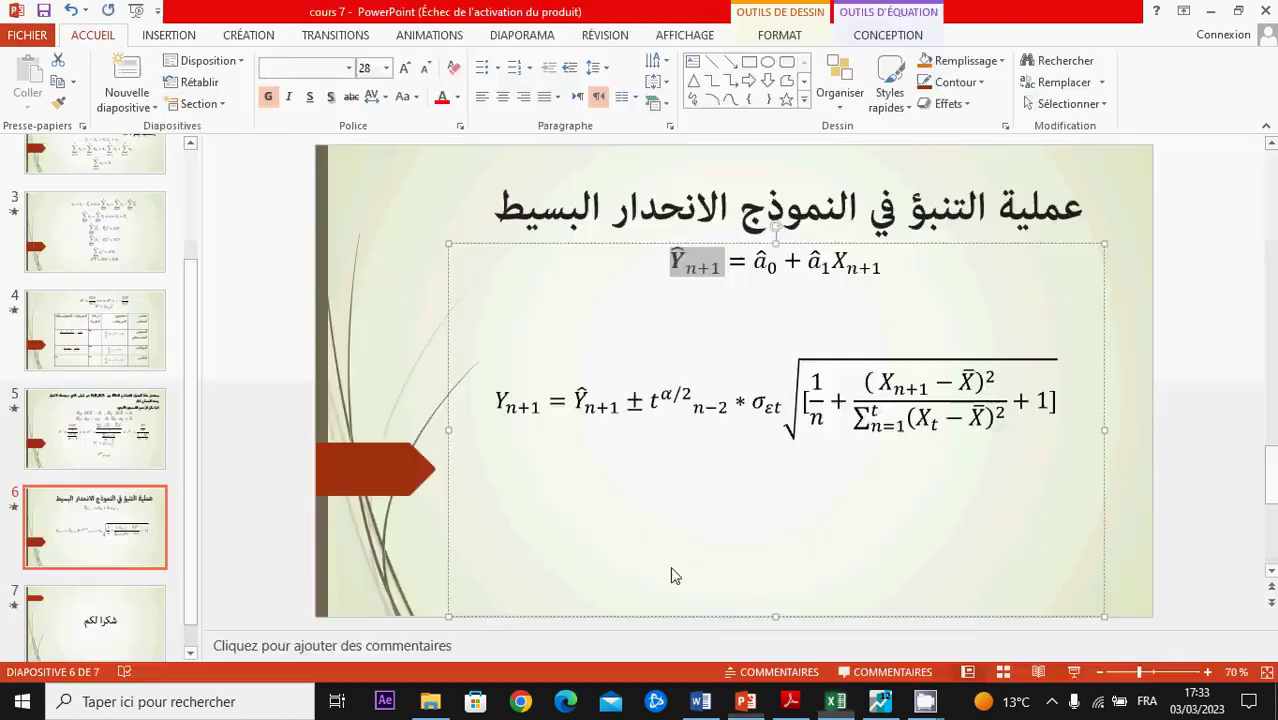
Step: In R15 of the Excel sheet, divide the squared deviation by the sum of squared deviations with =I20/R12
key("alt+Tab")
key("Right")
key("Right")
key("Right")
key("Right")
key("Right")
key("Right")
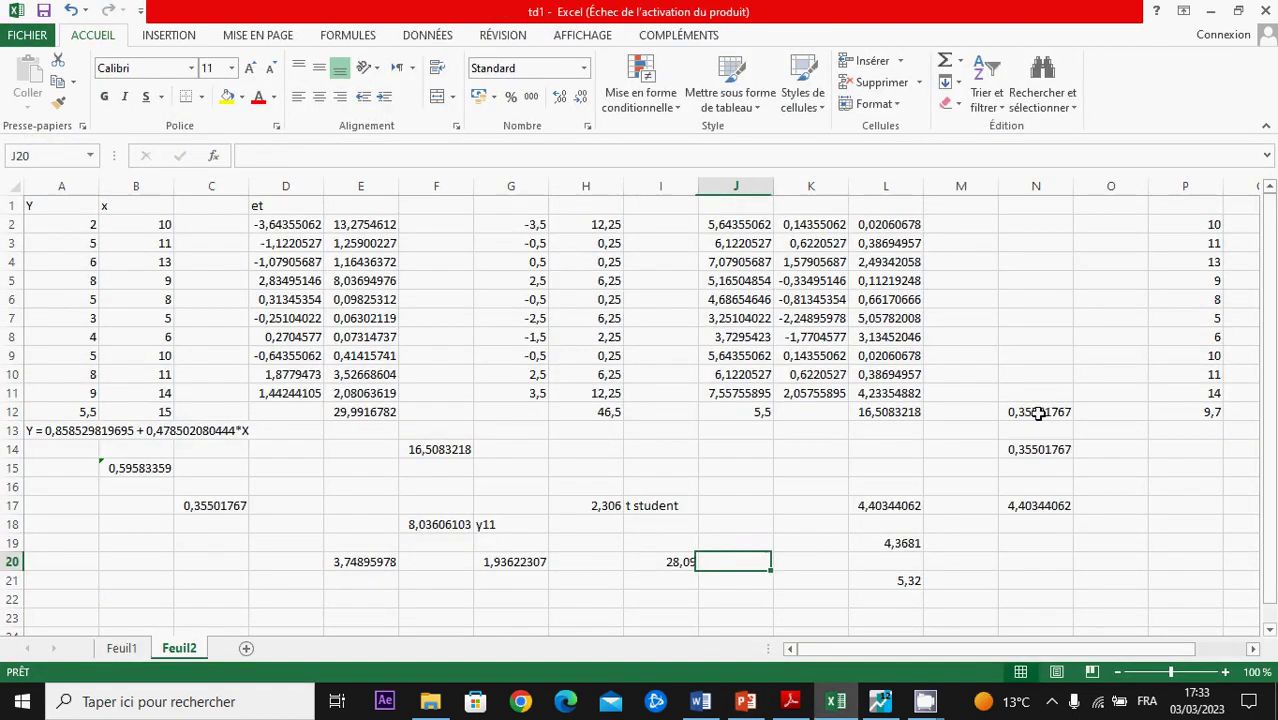
key("Right")
key("Right")
key("Right")
key("Right")
key("Right")
key("Right")
key("Right")
key("Right")
key("Right")
left_click(695, 412)
key("Left")
key("Left")
key("Left")
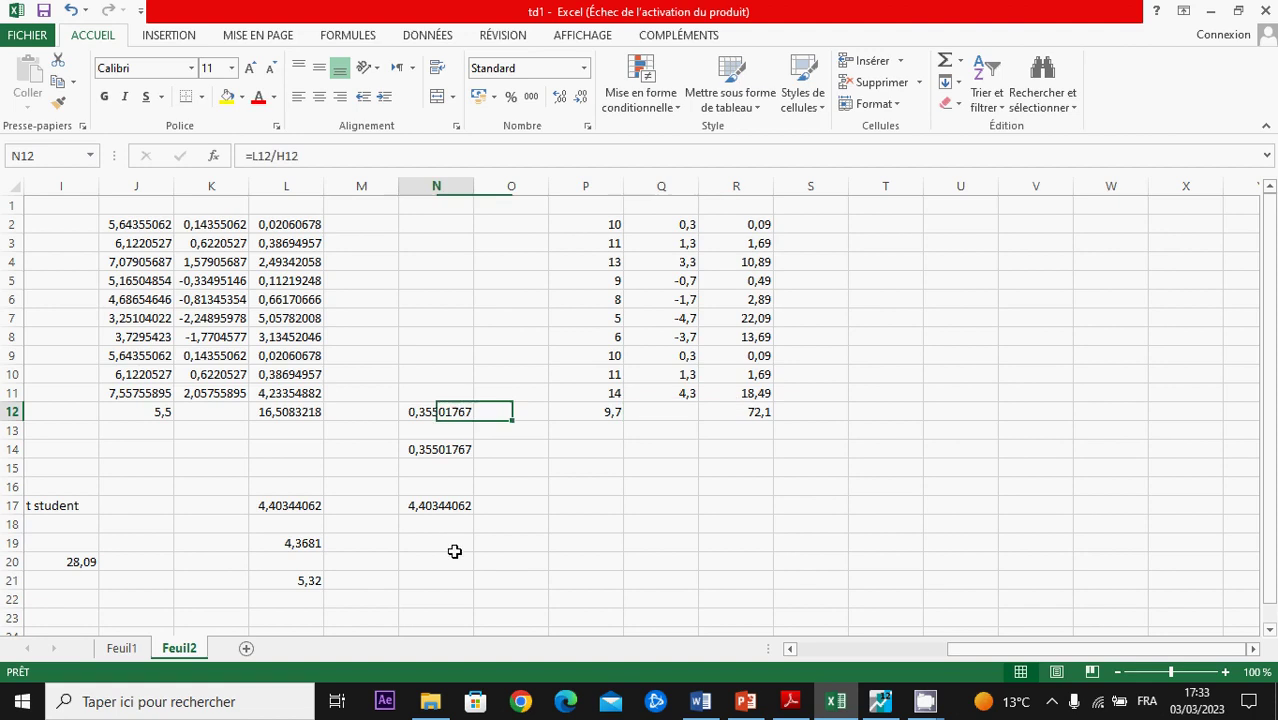
key("Left")
key("Left")
key("Left")
key("Left")
key("Down")
left_click(736, 467)
type("=")
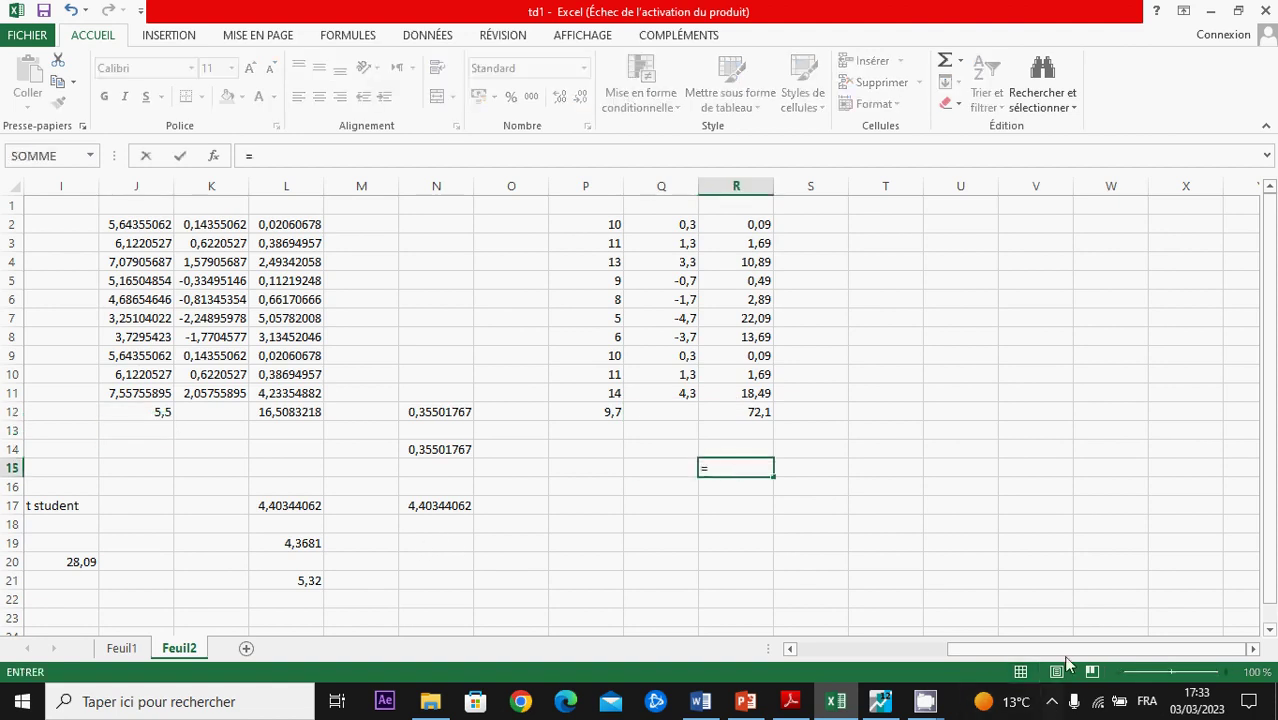
left_click_drag(1043, 652, 1000, 650)
left_click(280, 562)
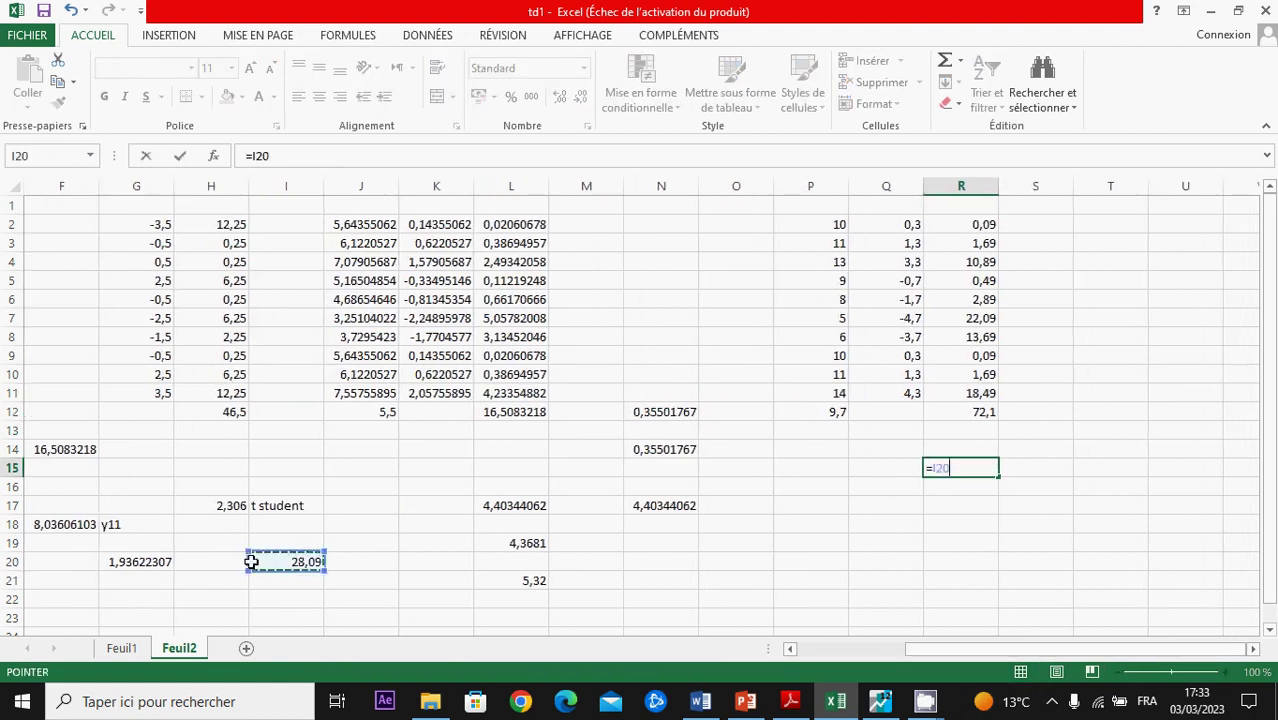
type("/")
left_click(965, 412)
key("Return")
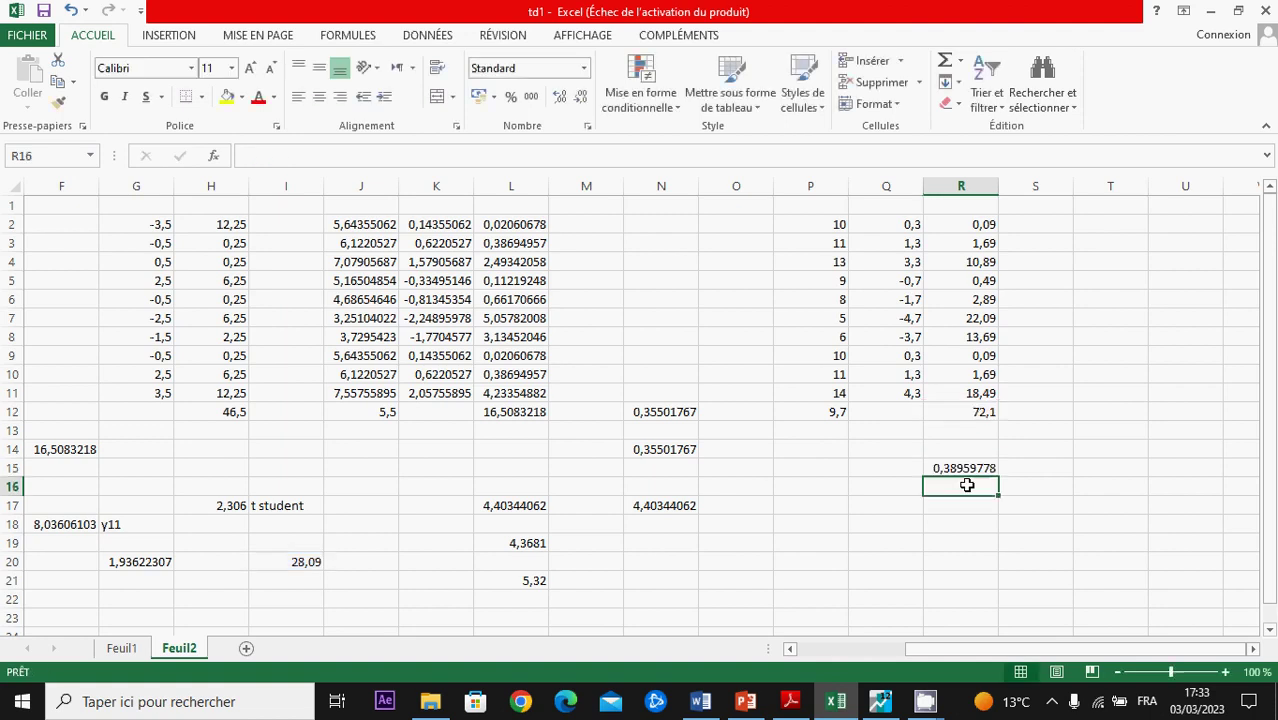
Step: Compute the square root term of the slide's interval formula in Q18 with =RACINE((1/10)+(R15)+1)
key("alt+Tab")
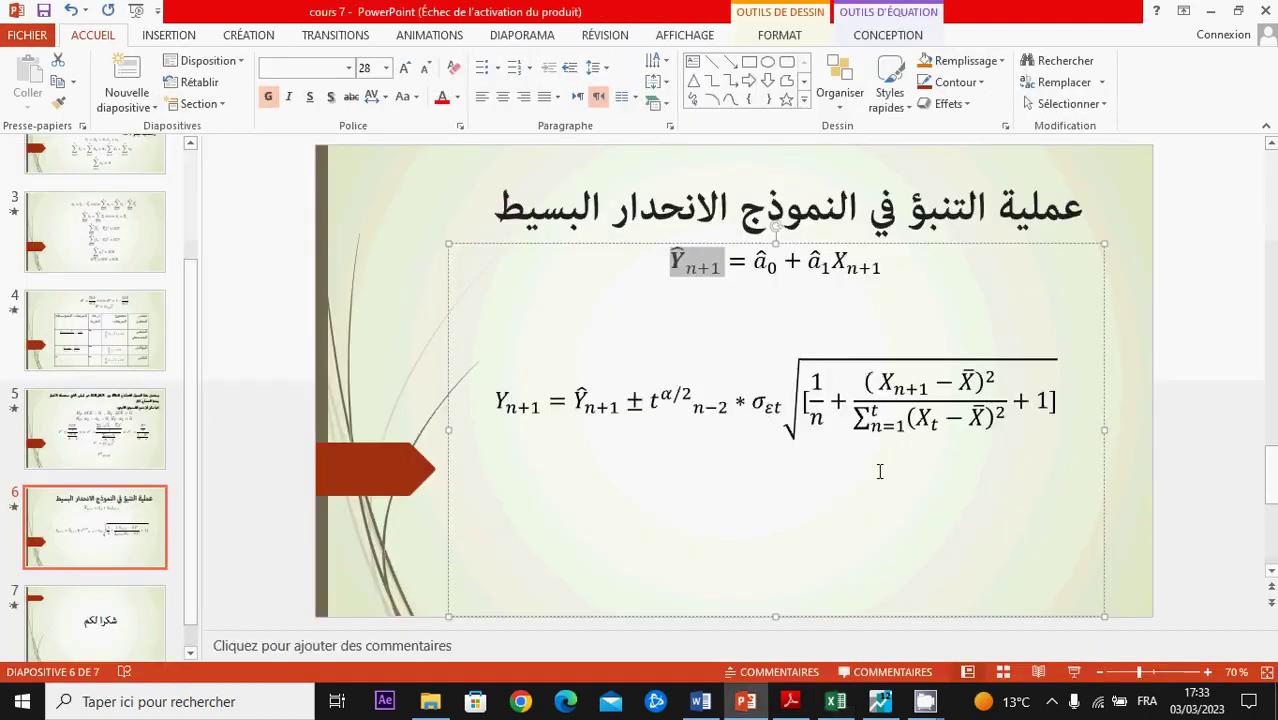
key("alt+Tab")
left_click(917, 522)
type("=r")
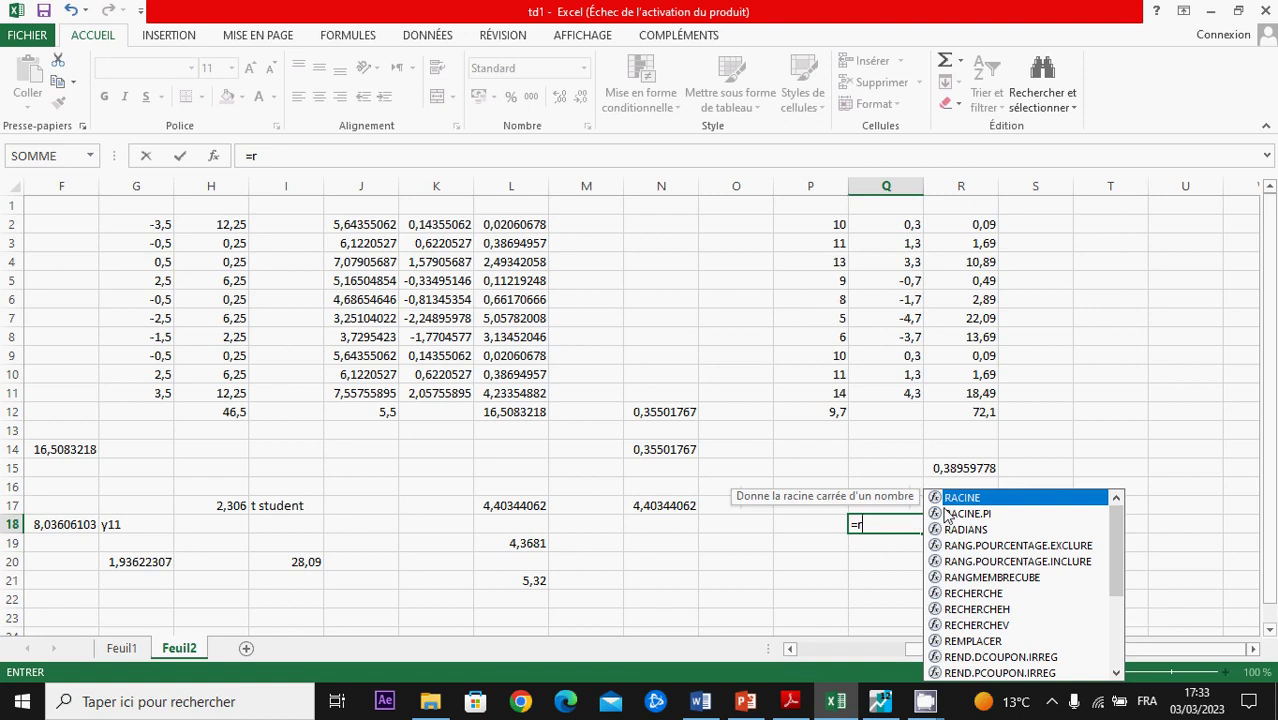
key("Return")
key("Return")
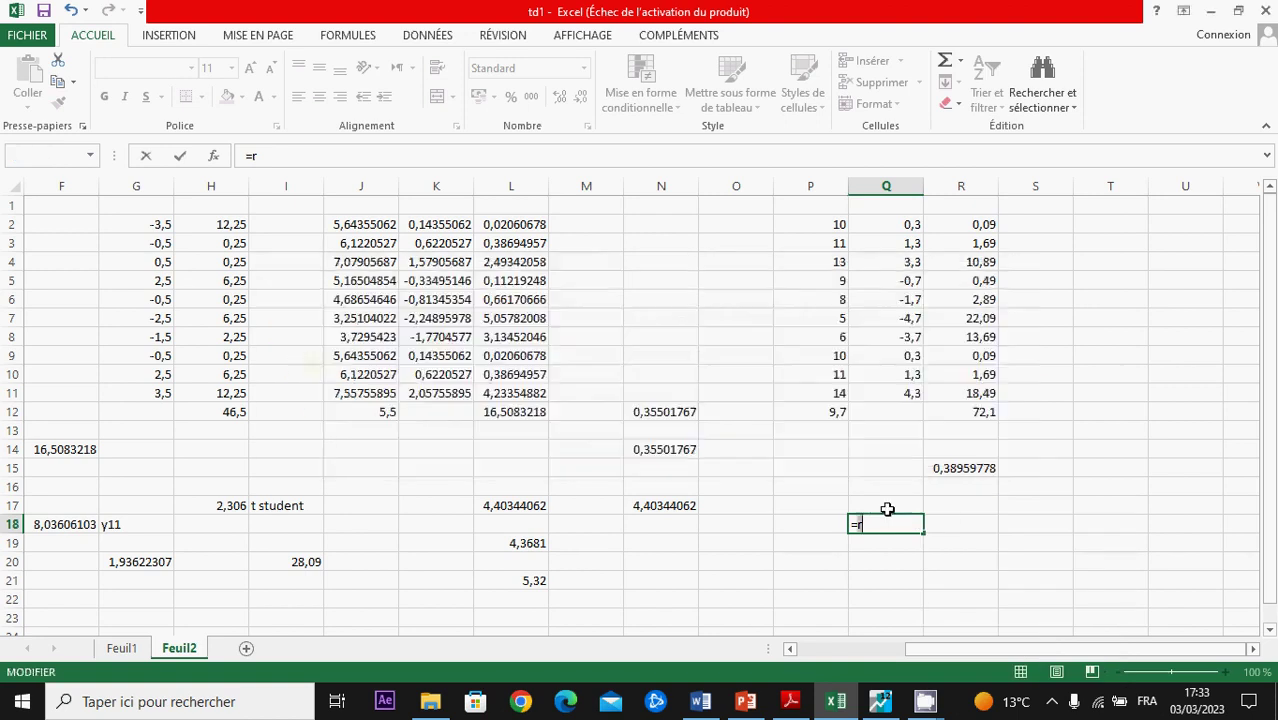
type("aci")
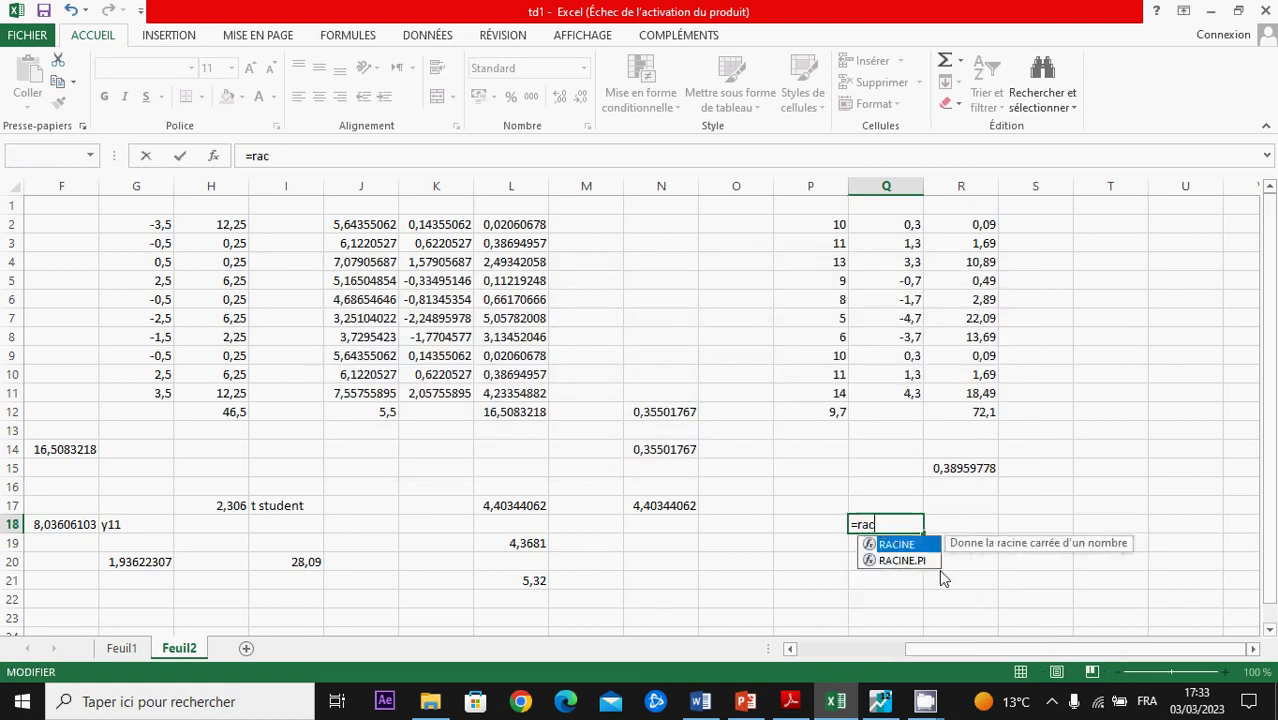
double_click(927, 547)
key("alt+Tab")
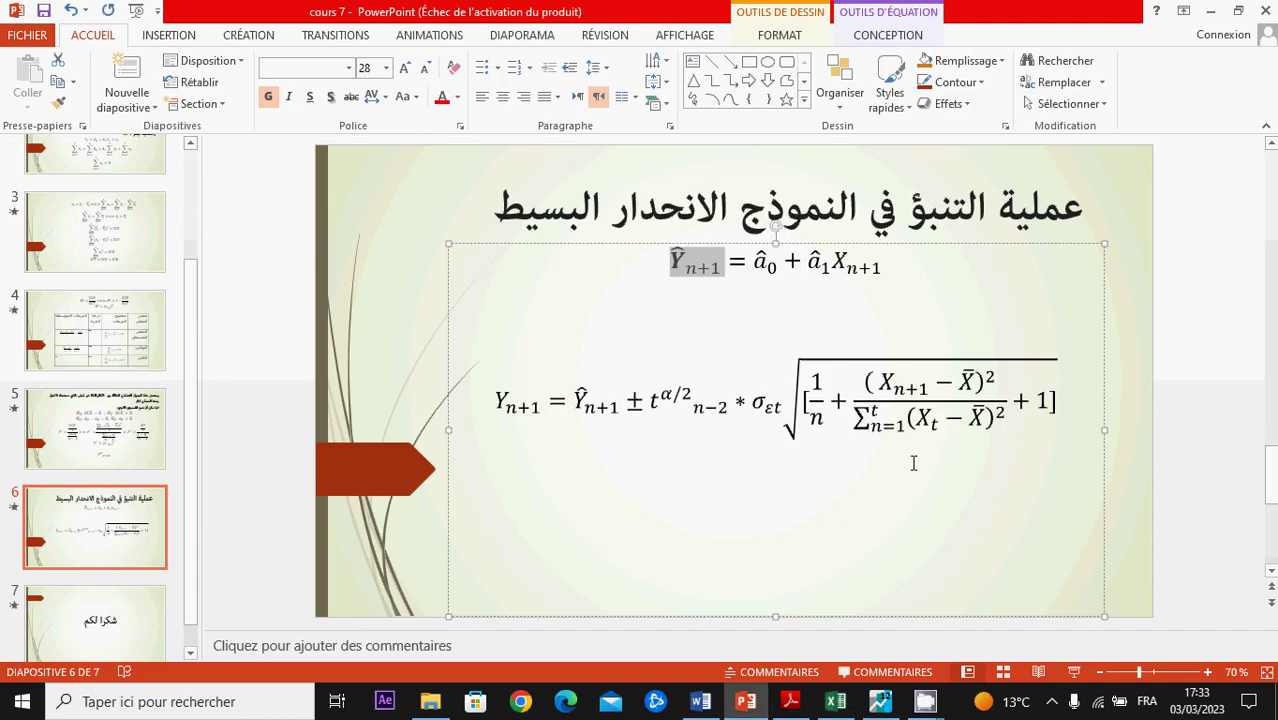
key("alt+Tab")
type("(1/10")
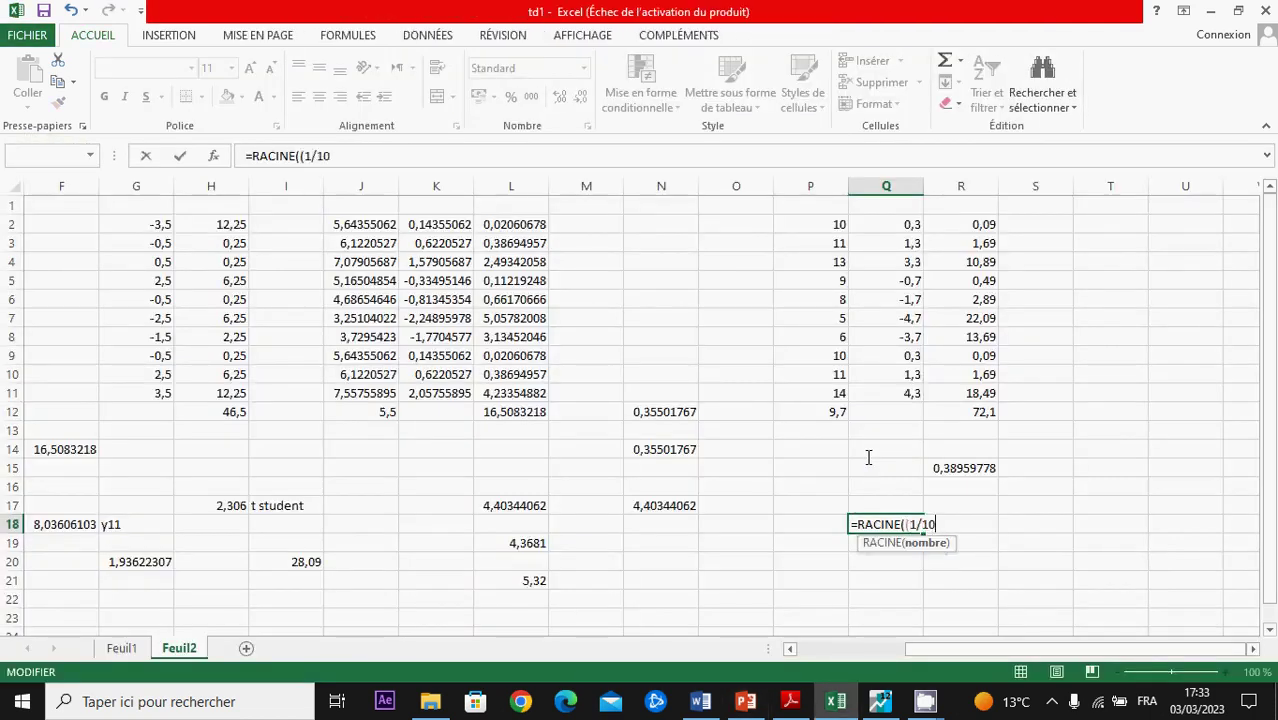
key("alt+Tab")
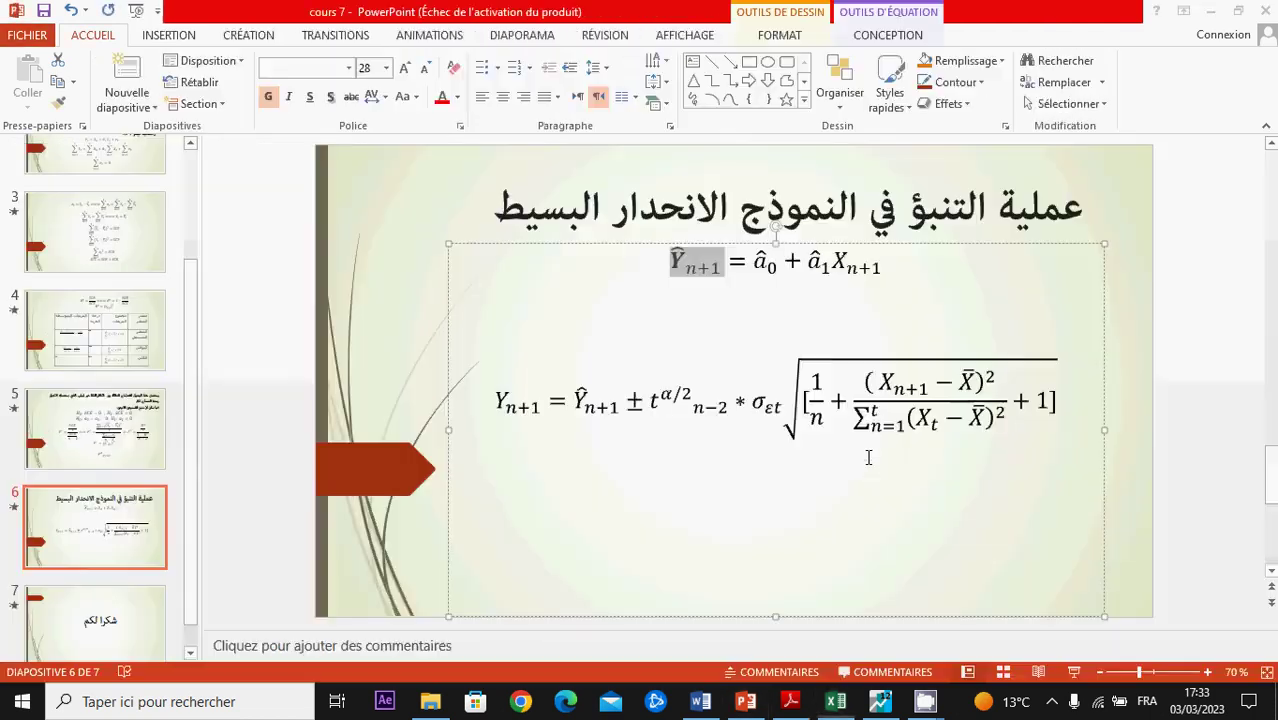
key("alt+Tab")
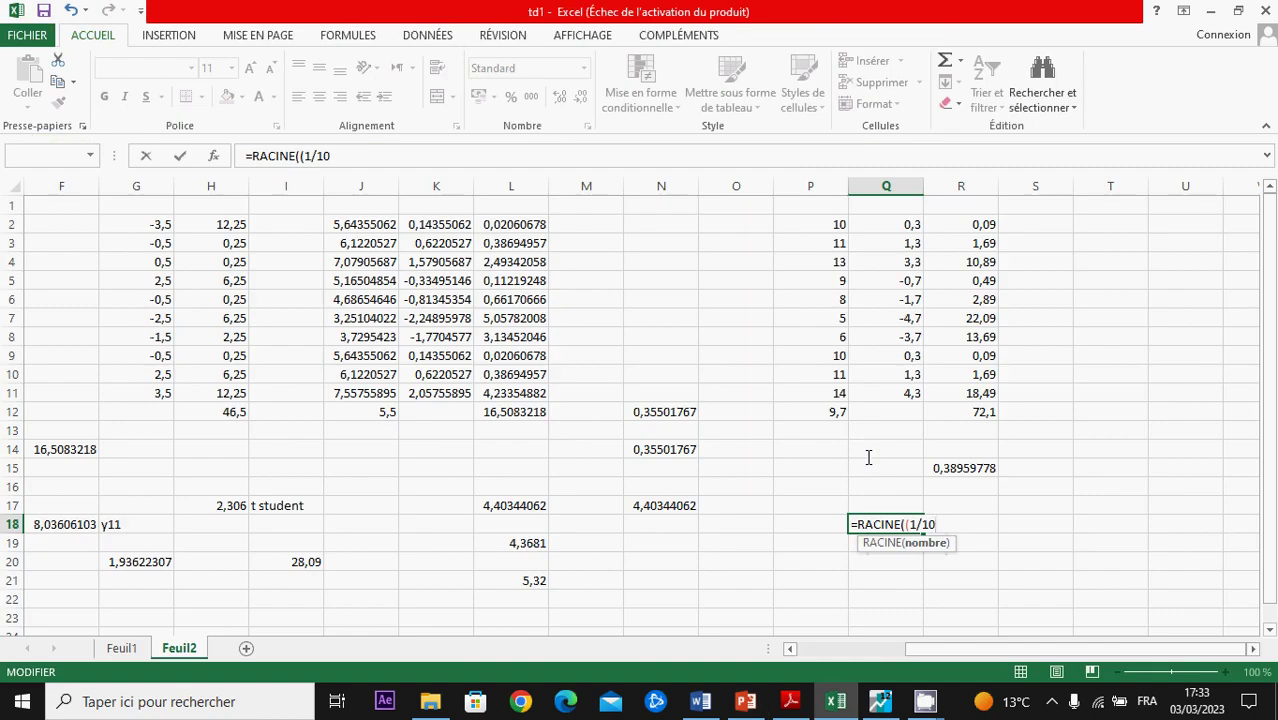
type(")+(")
left_click(982, 466)
type(")")
key("alt+Tab")
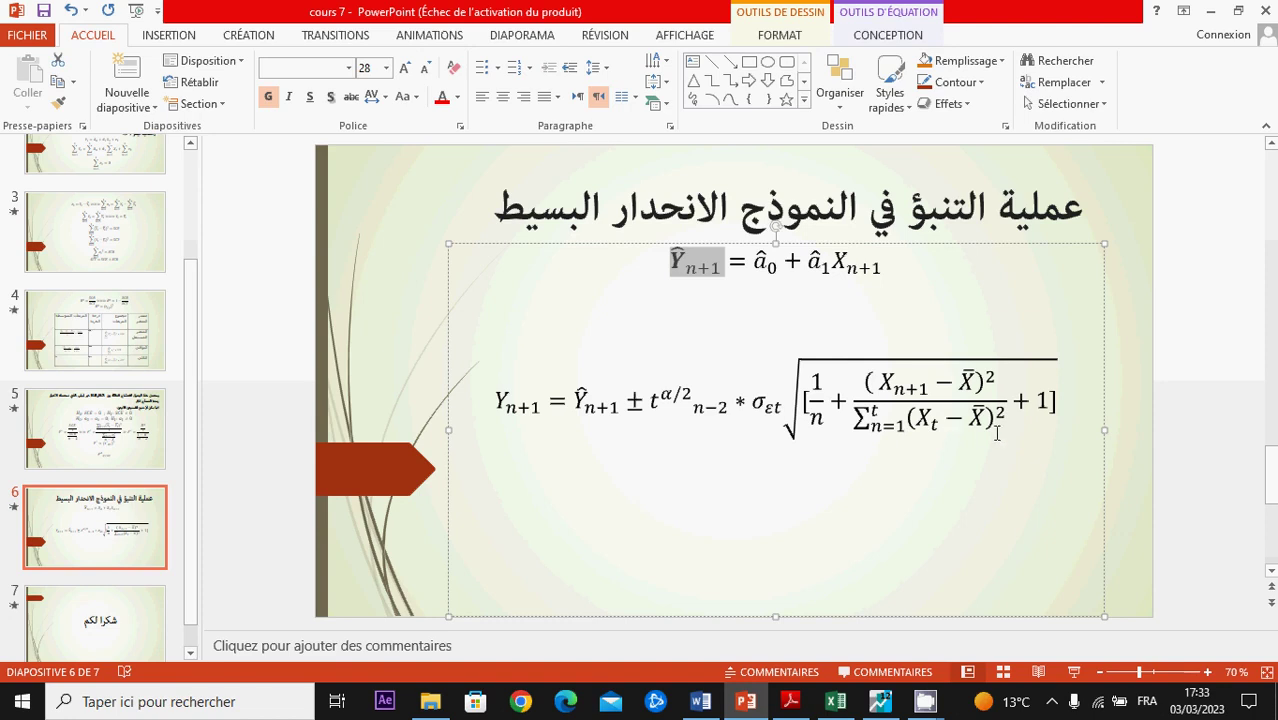
key("alt+Tab")
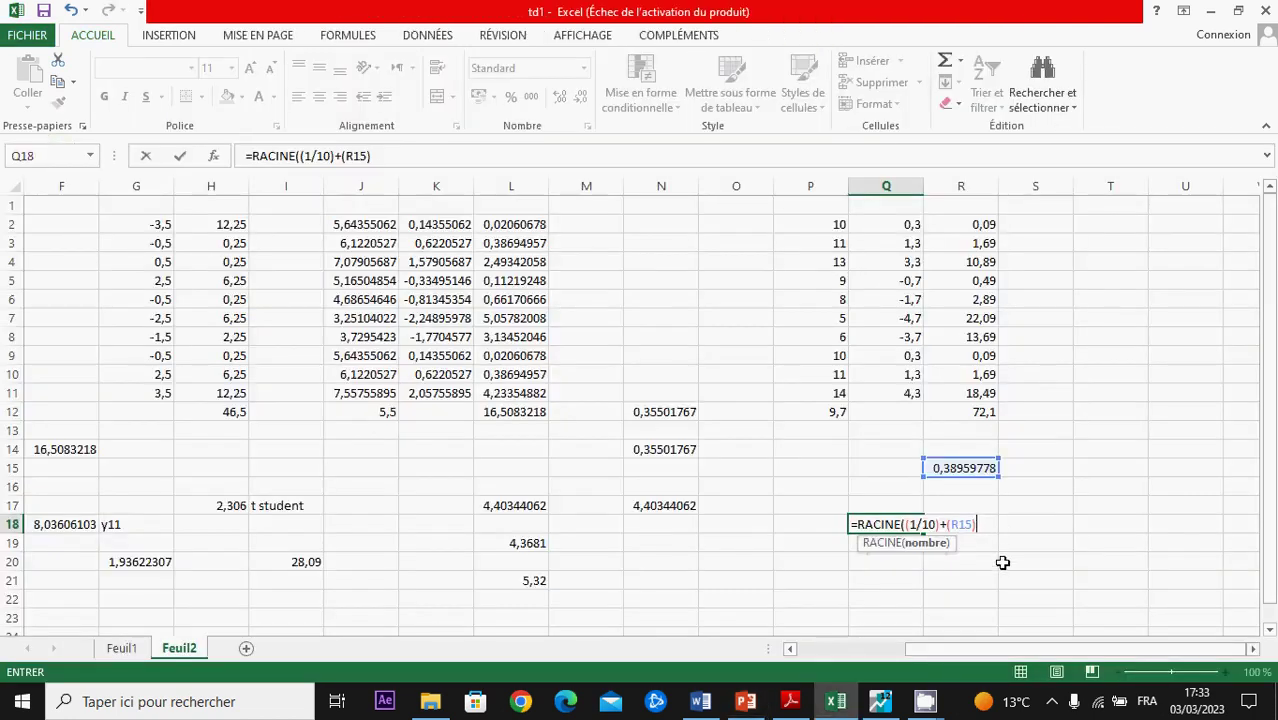
type("+1))")
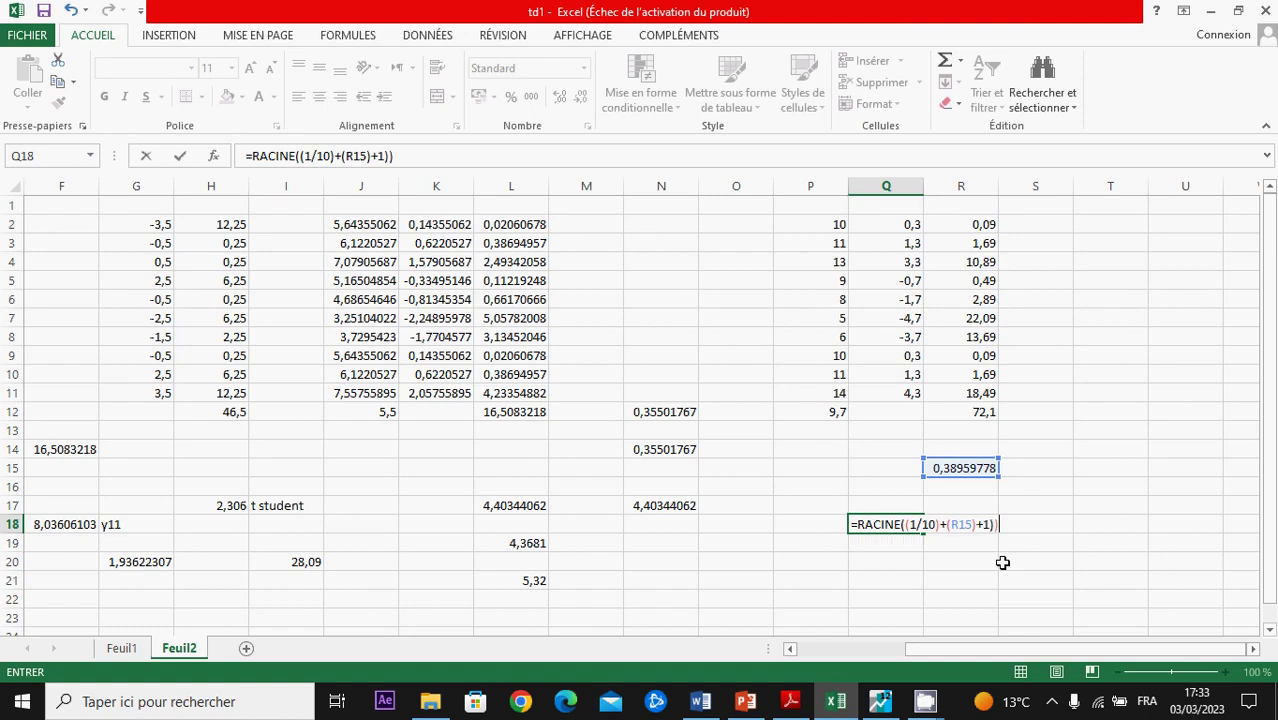
key("Return")
key("Return")
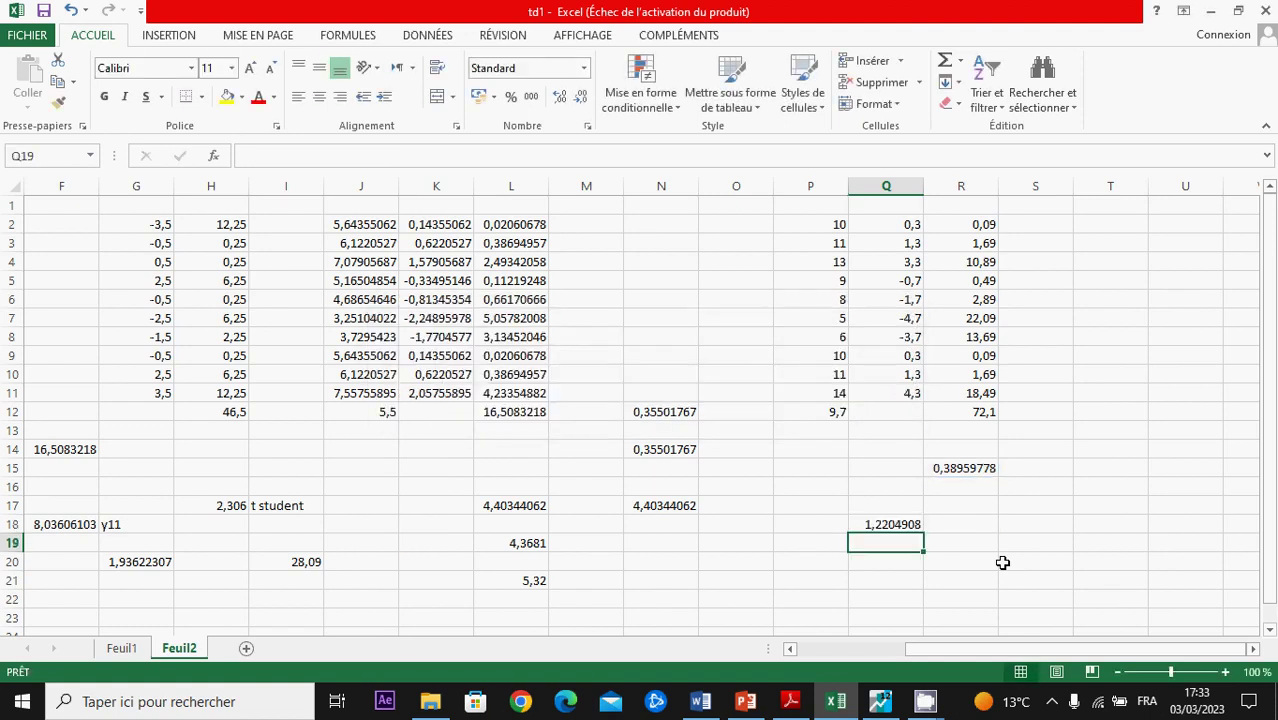
left_click(911, 523)
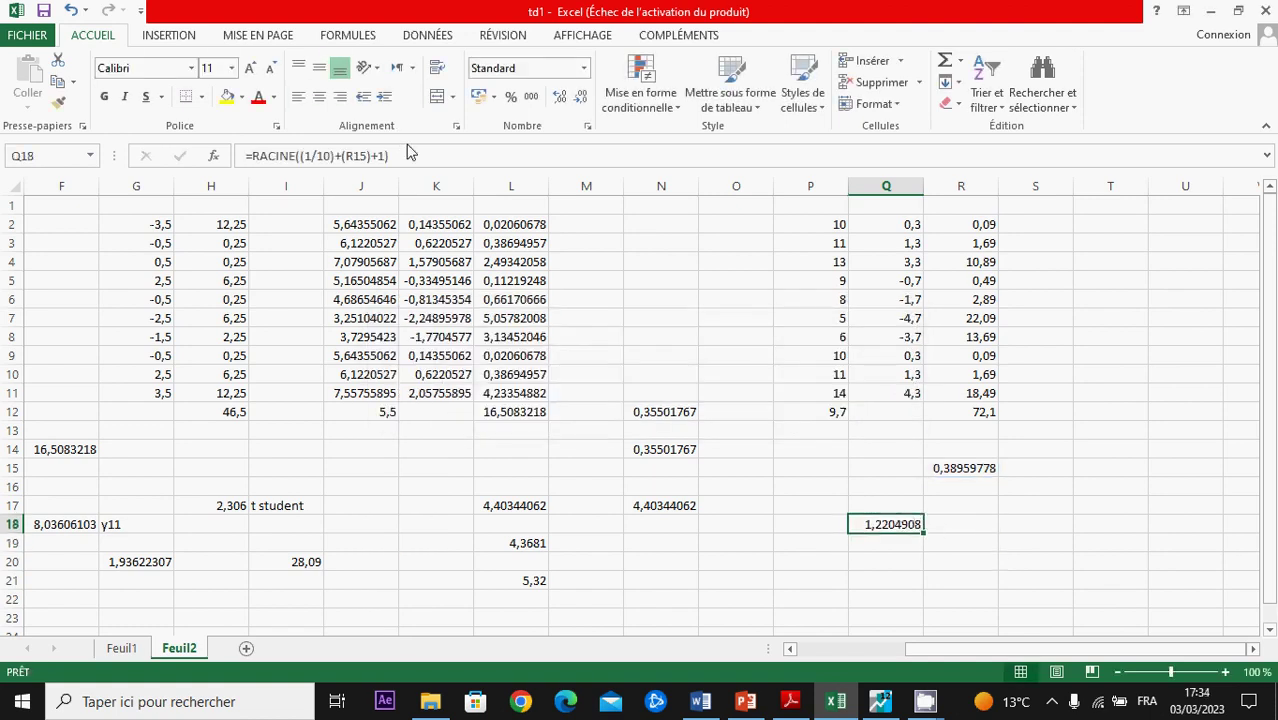
key("Return")
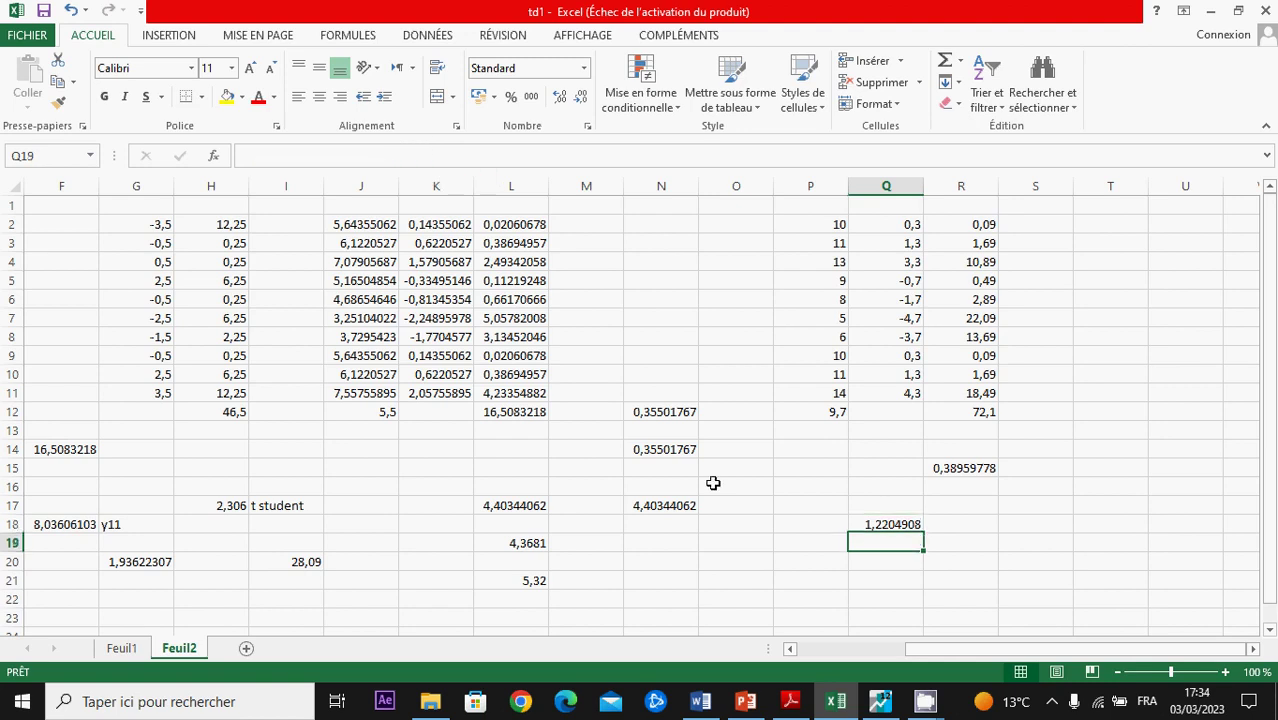
Step: Compute the interval's margin in Q20 by multiplying root term, residual standard deviation and Student t with =Q18*G20*H17
left_click(923, 561)
type("=")
key("alt+Tab")
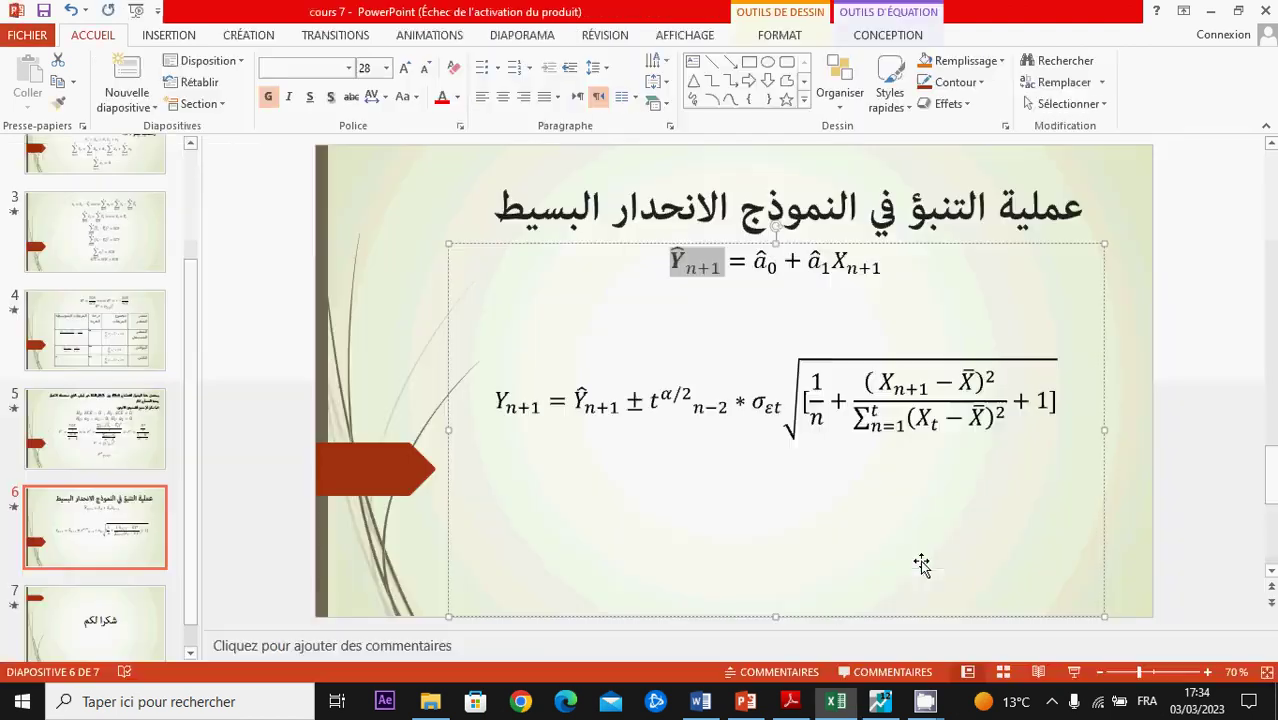
key("alt+Tab")
left_click(875, 524)
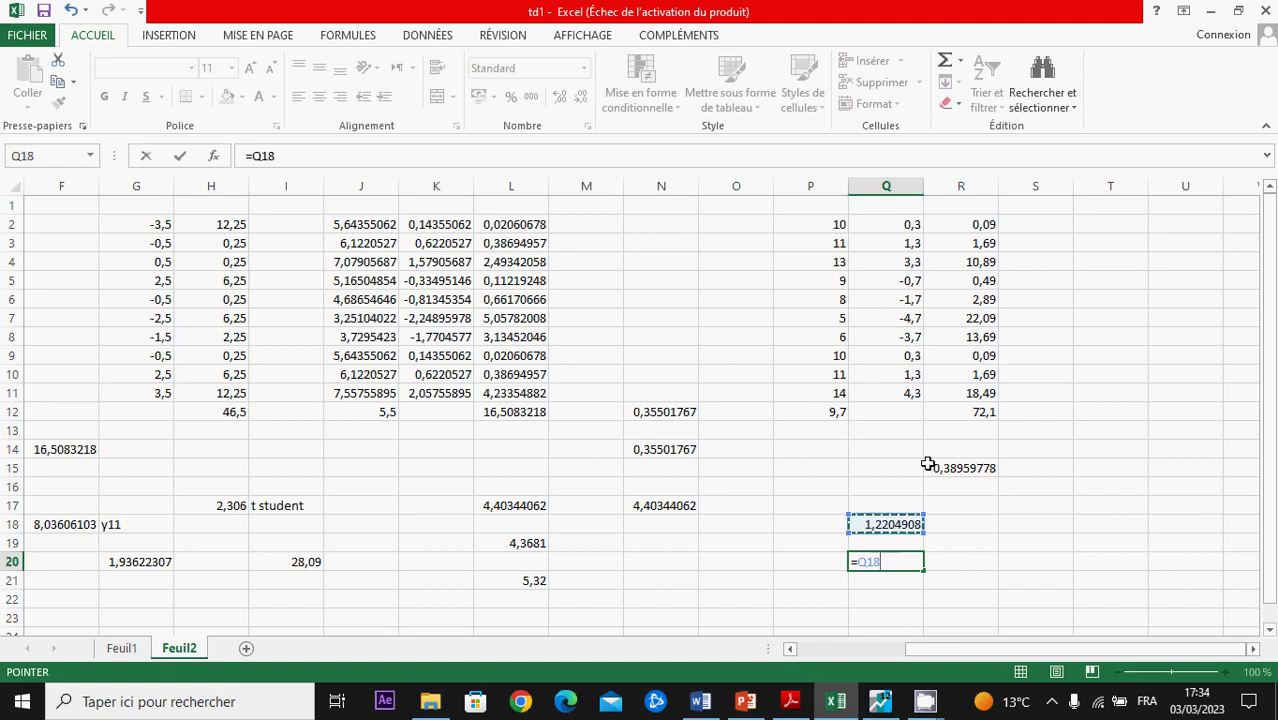
type("*")
left_click(122, 563)
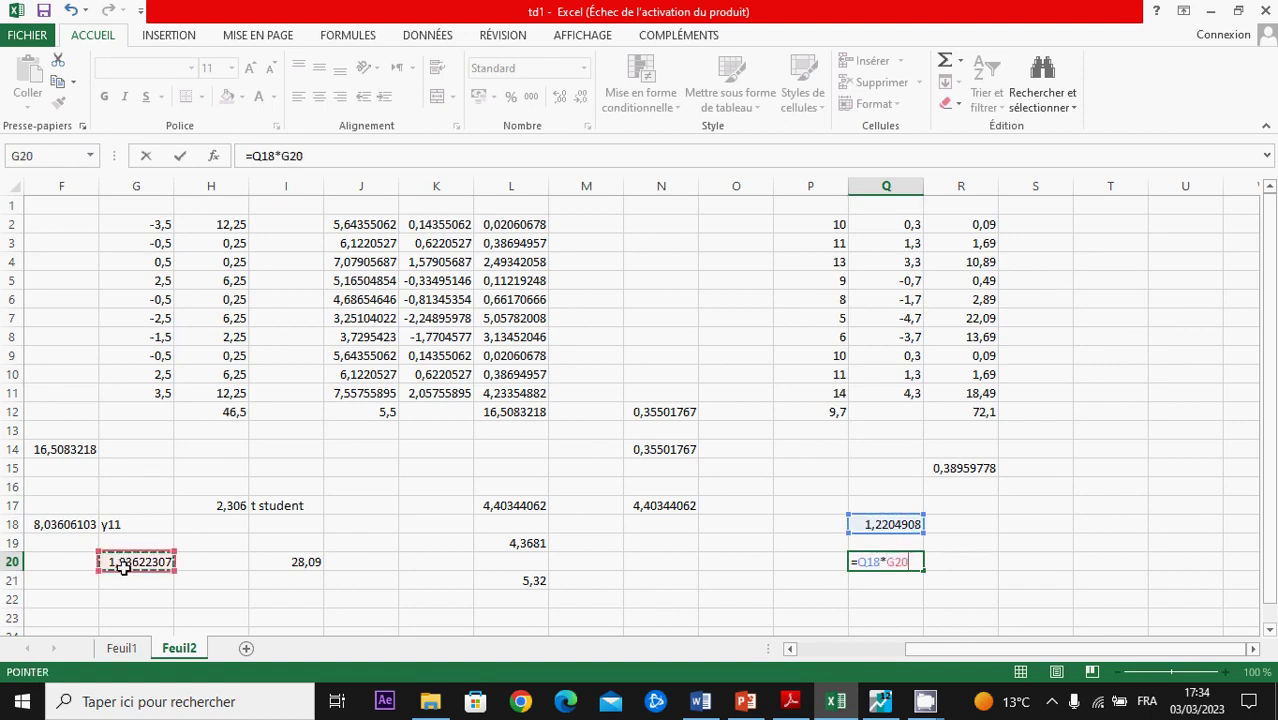
key("alt+Tab")
key("alt+Tab")
type("*")
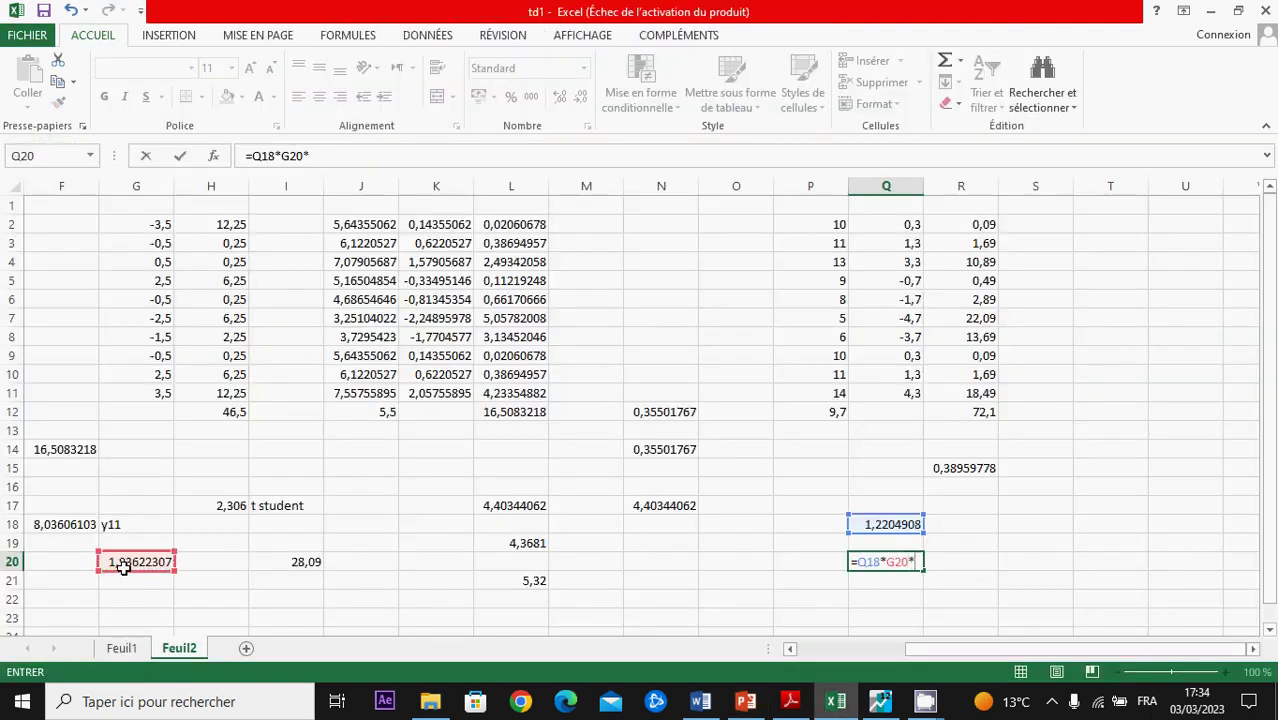
left_click(227, 506)
key("Return")
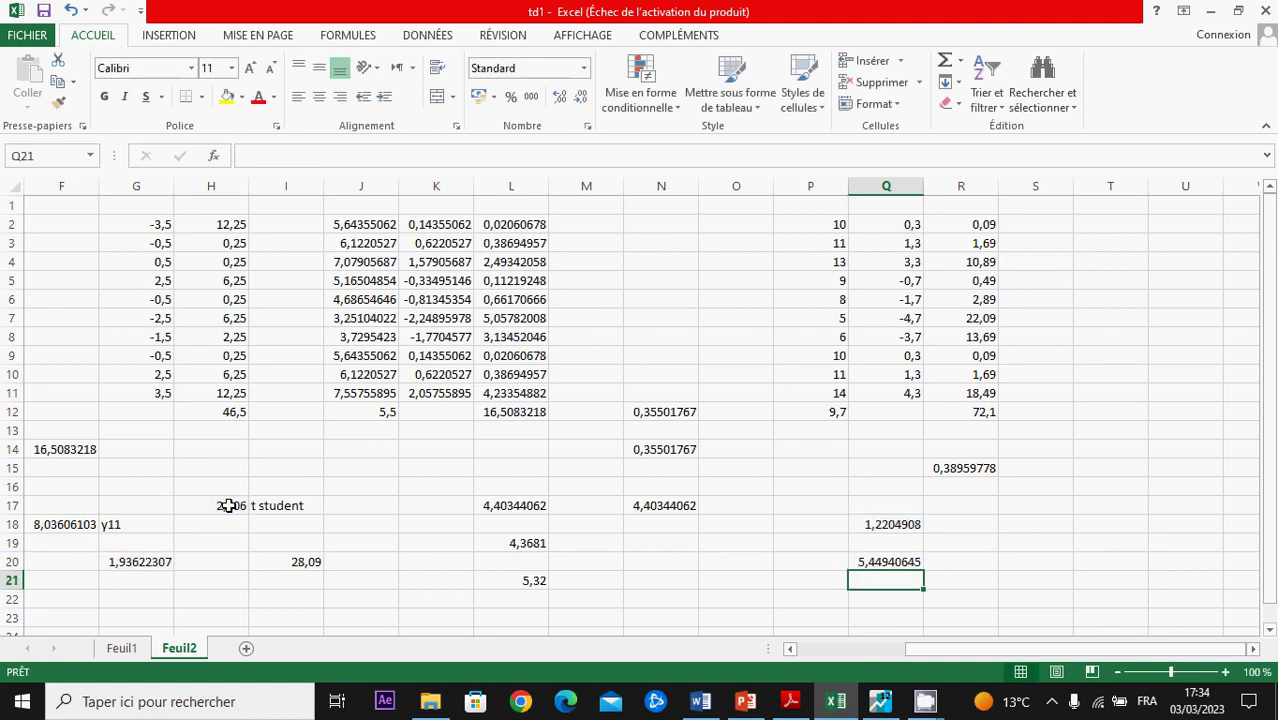
Step: Compute the lower bound of the forecast interval in P22 with =F18-Q20
key("Down")
key("Left")
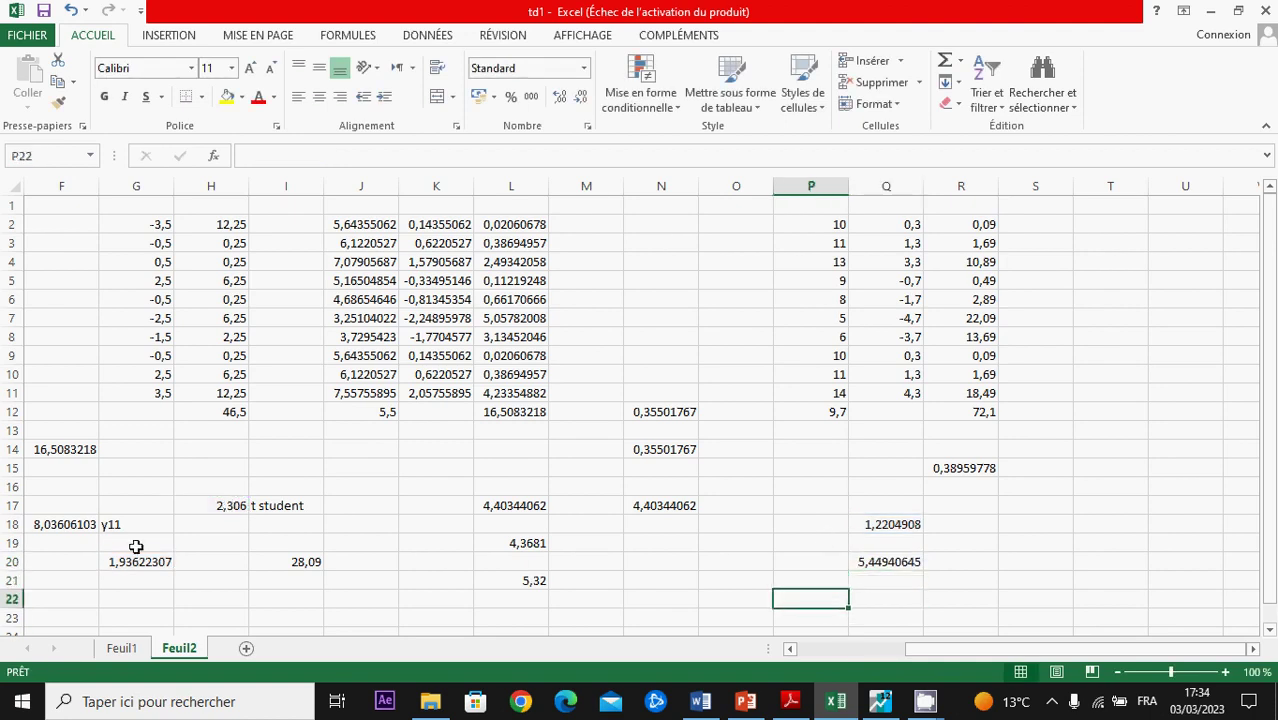
type("=")
left_click(60, 525)
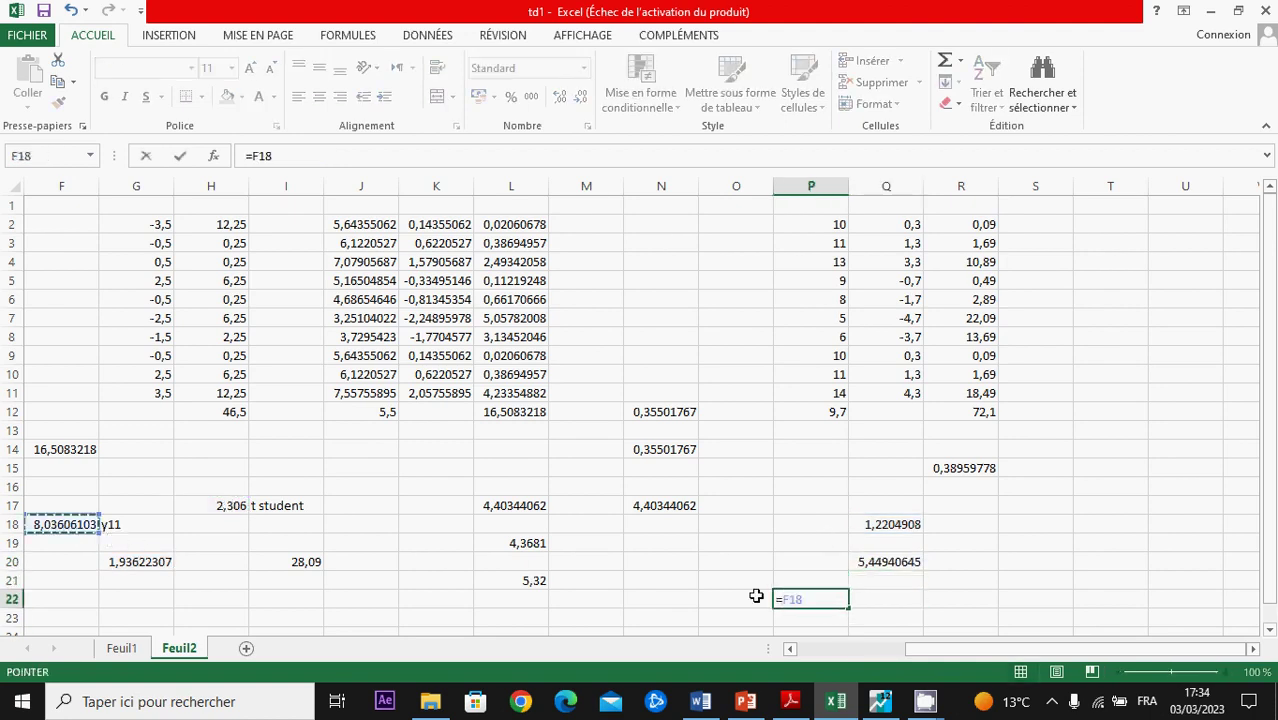
type("-")
left_click(878, 562)
key("Return")
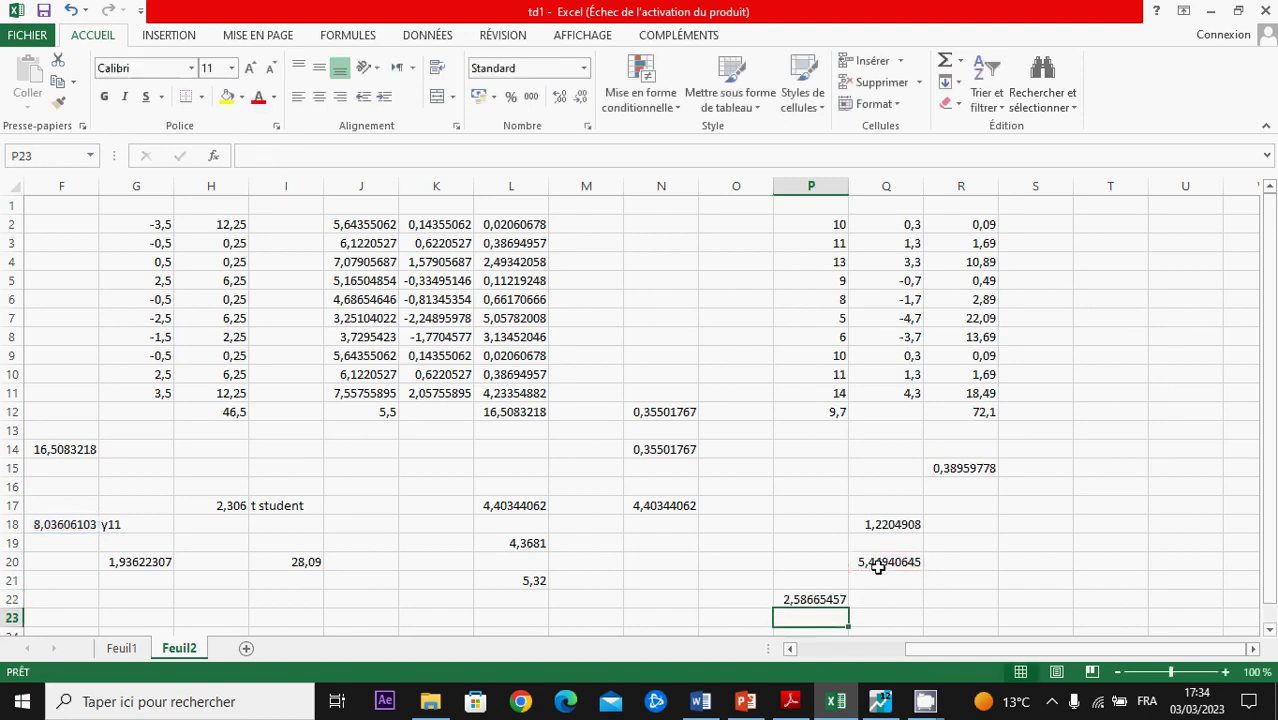
Step: Compute the upper bound of the forecast interval in Q22 with =F18+Q20
key("Up")
key("Right")
type("=")
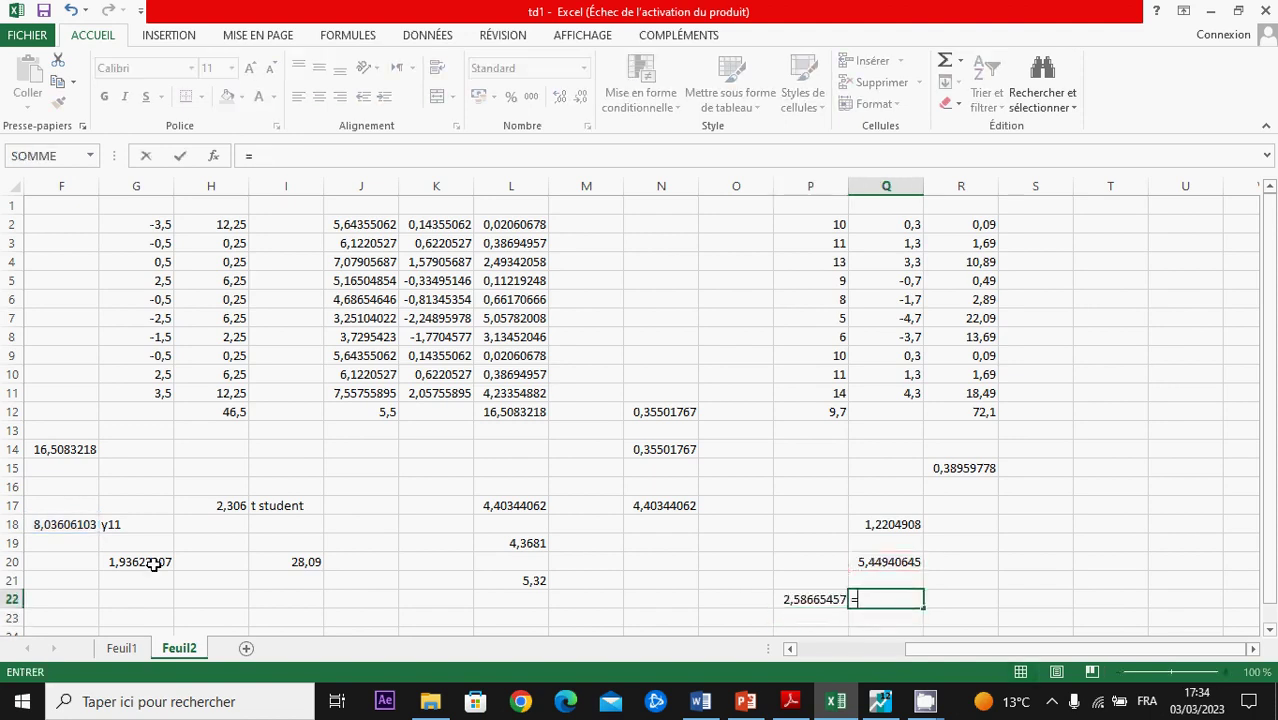
left_click(55, 525)
type("+")
left_click(878, 562)
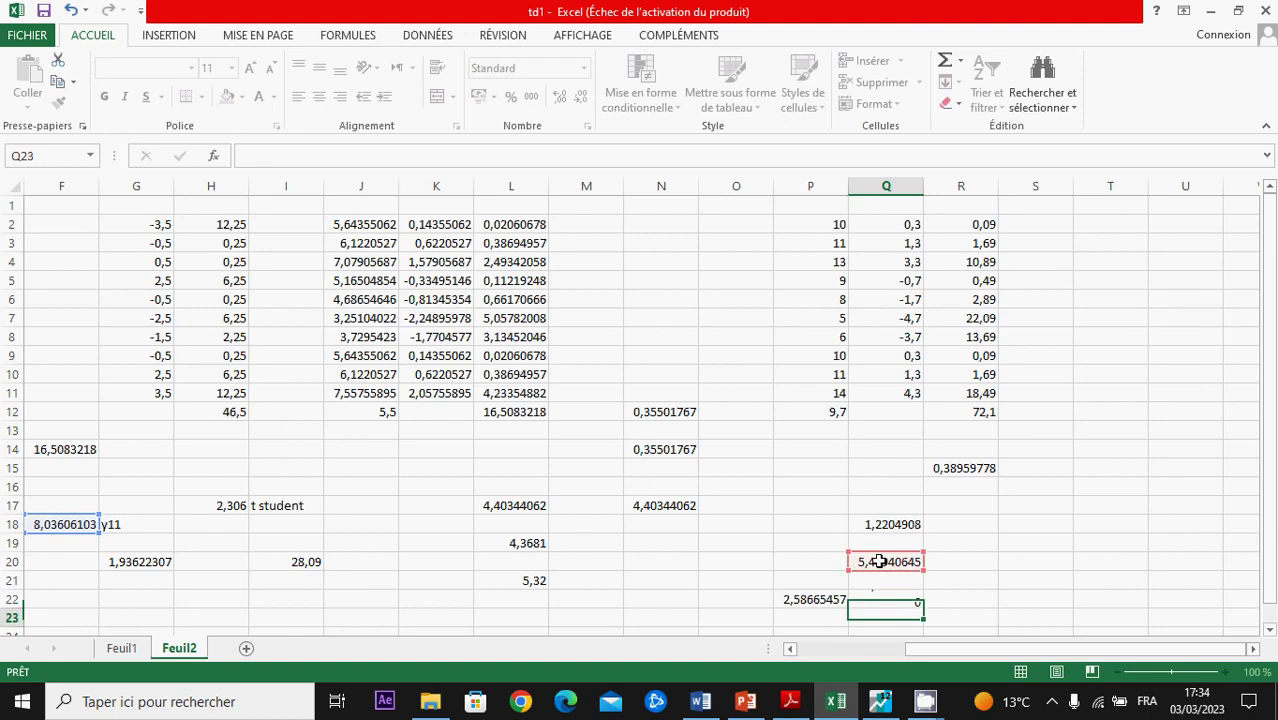
key("Return")
Step: Examine the lower and upper bounds of the forecast interval in P22:Q22
left_click_drag(827, 600, 890, 600)
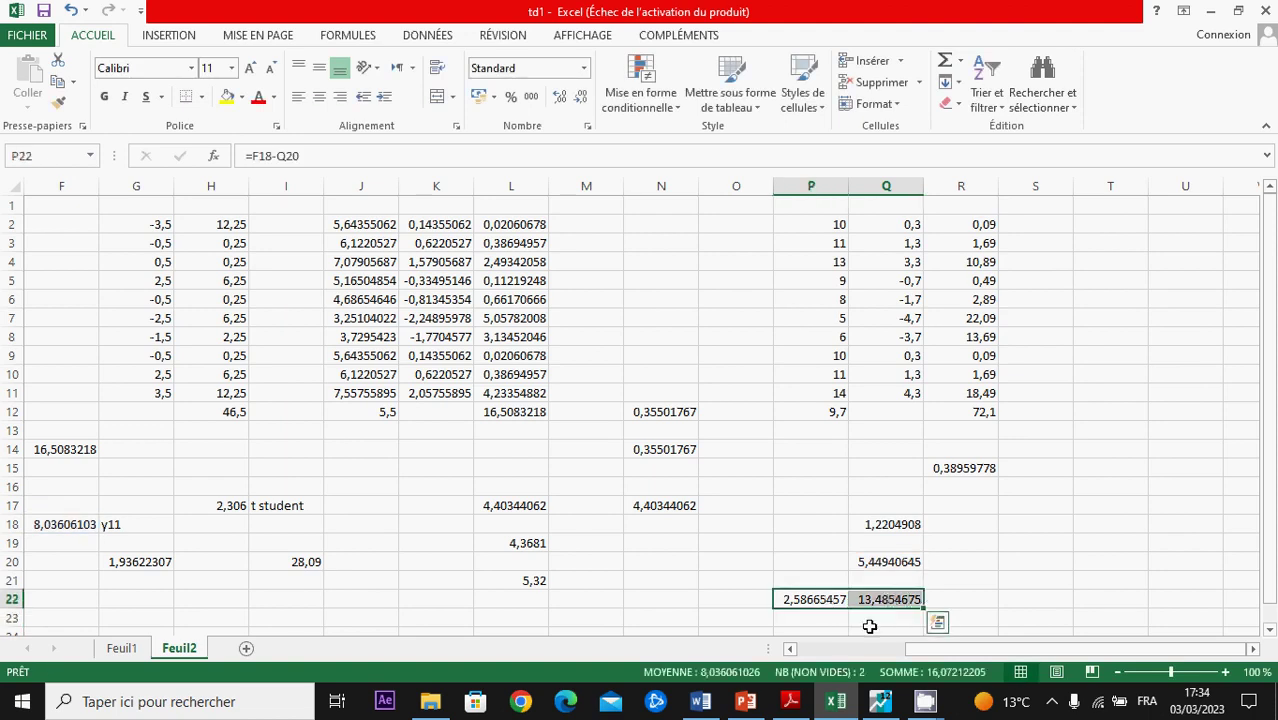
key("Down")
key("Down")
key("Down")
left_click(806, 563)
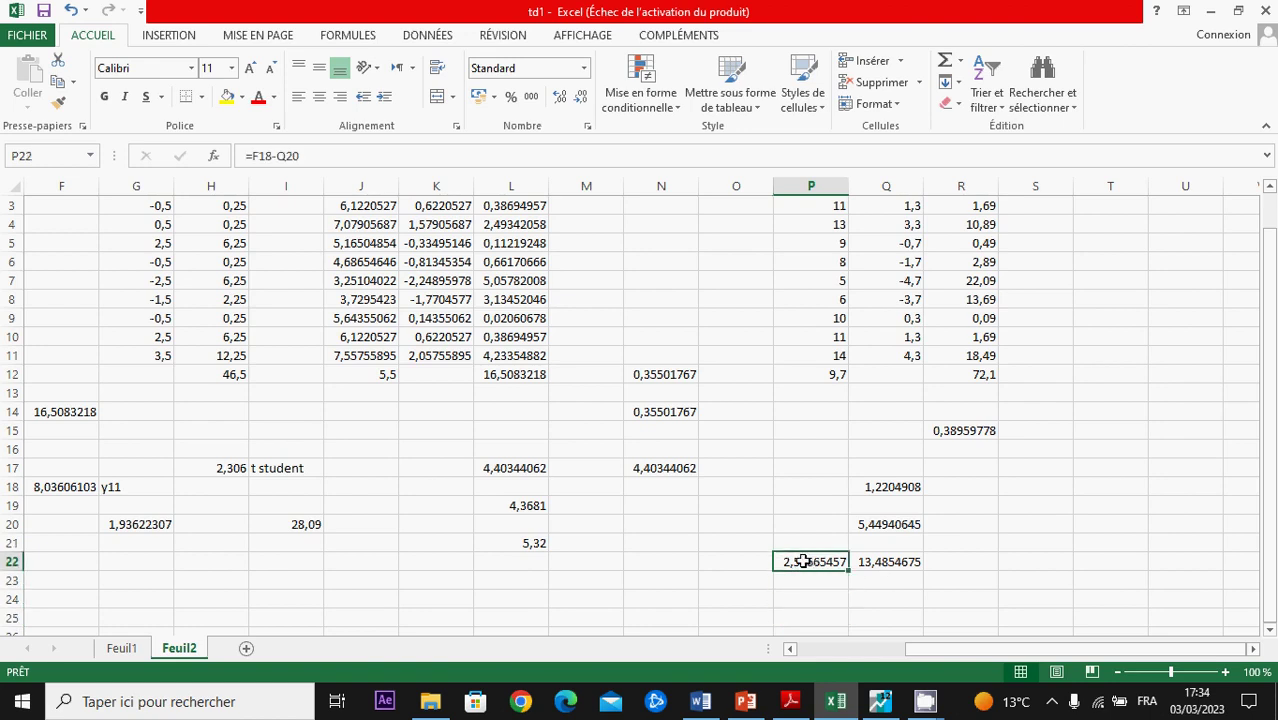
left_click_drag(806, 562, 858, 562)
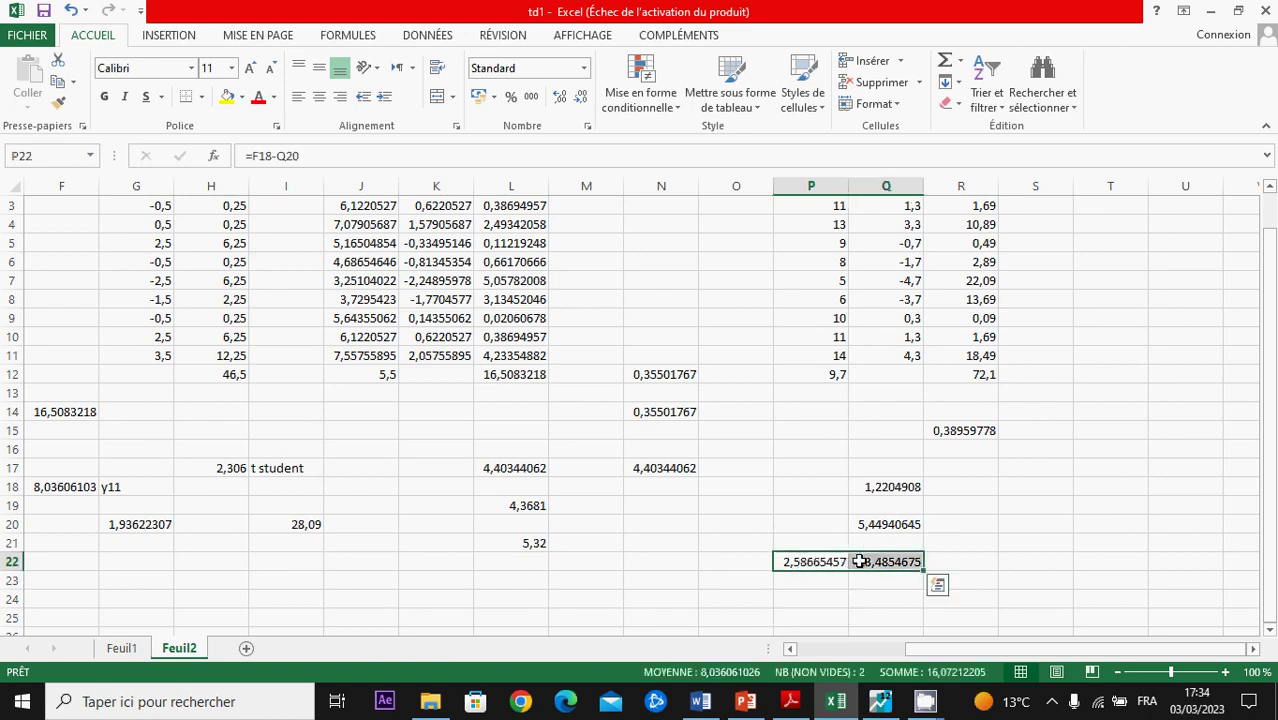
left_click(862, 585)
left_click_drag(807, 565, 858, 562)
Step: Switch to the PowerPoint presentation and display the closing thank-you slide 7
left_click(745, 701)
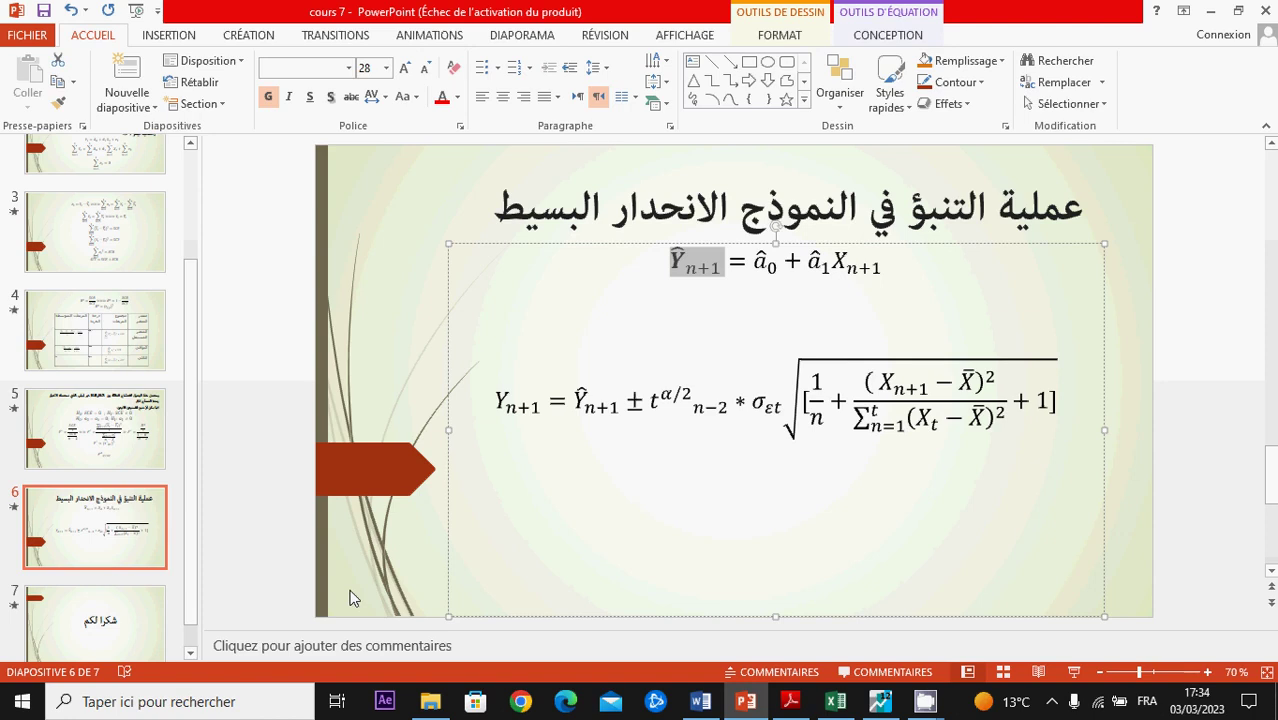
left_click(95, 615)
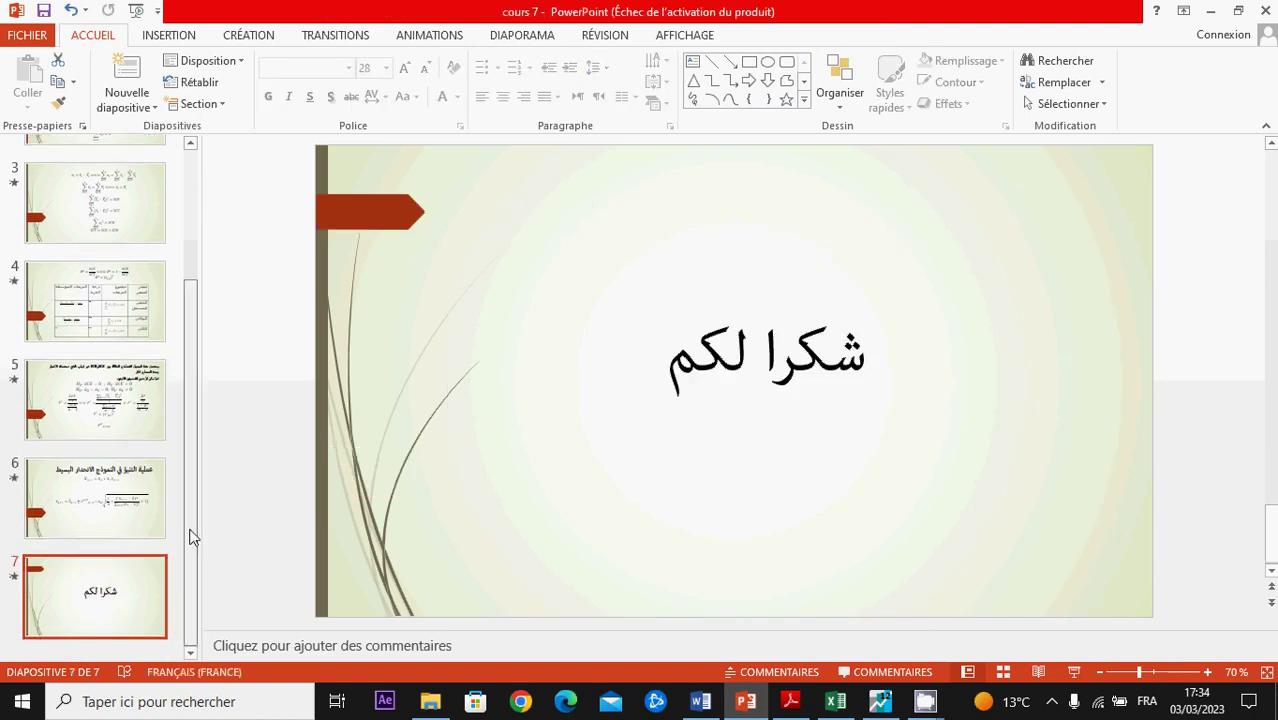
mouse_move(935, 708)
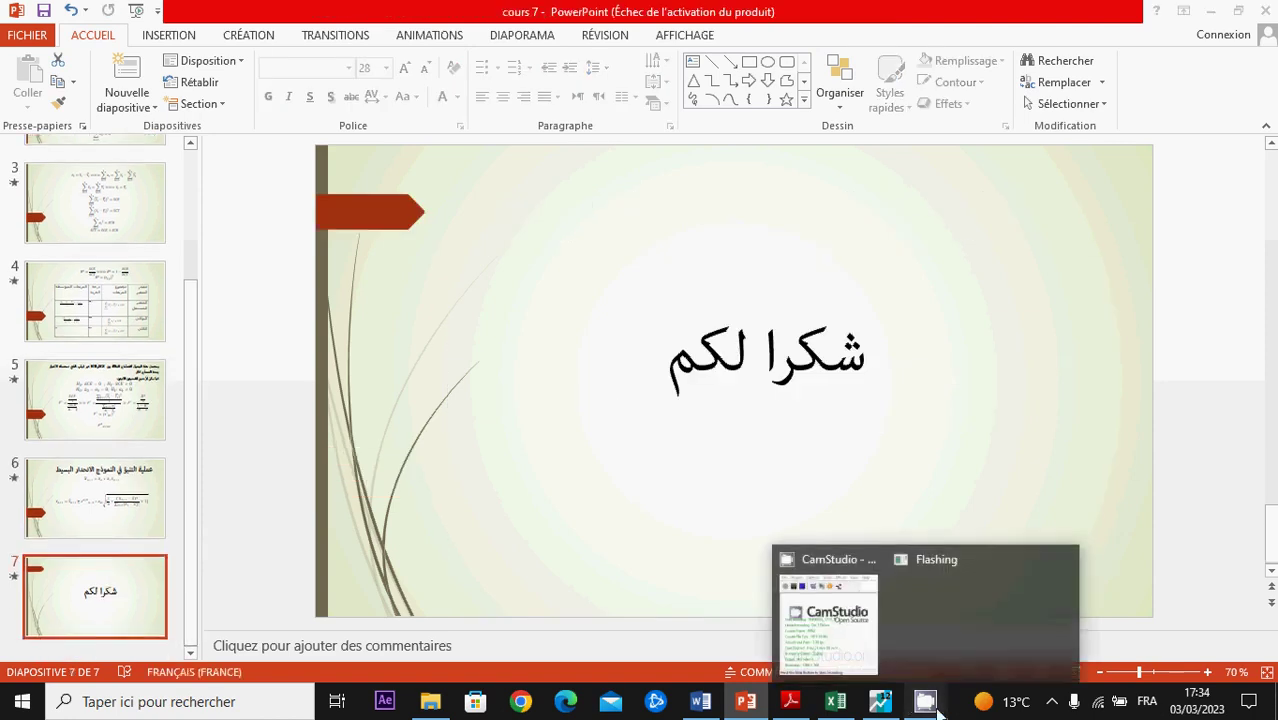